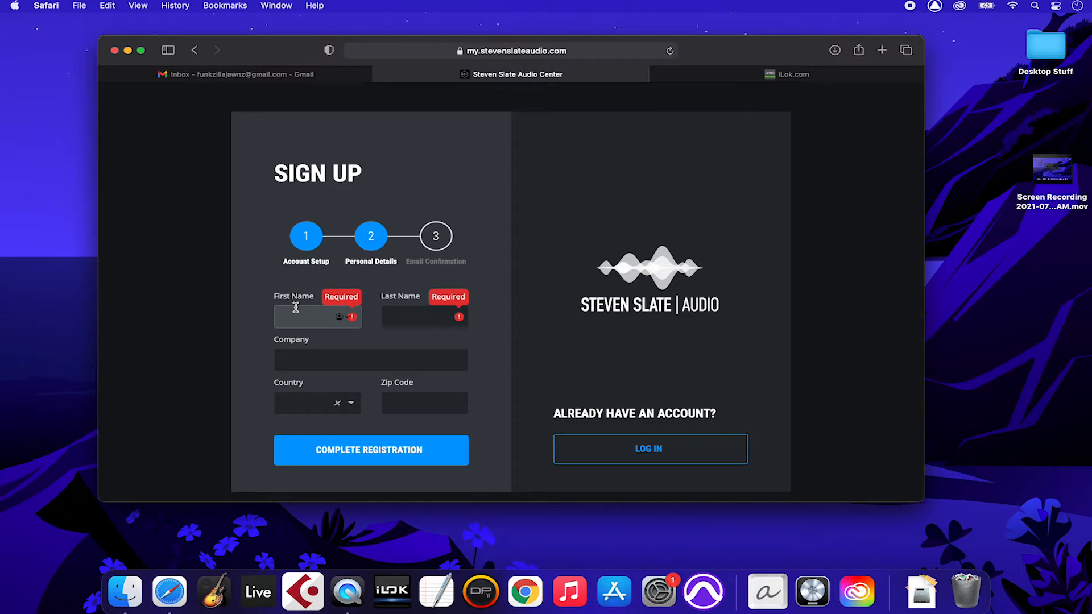
Step: Fill in first and last name, choose United States as country, and complete the registration
type("funk")
key("Tab")
type("zilla")
key("Tab")
key("Tab")
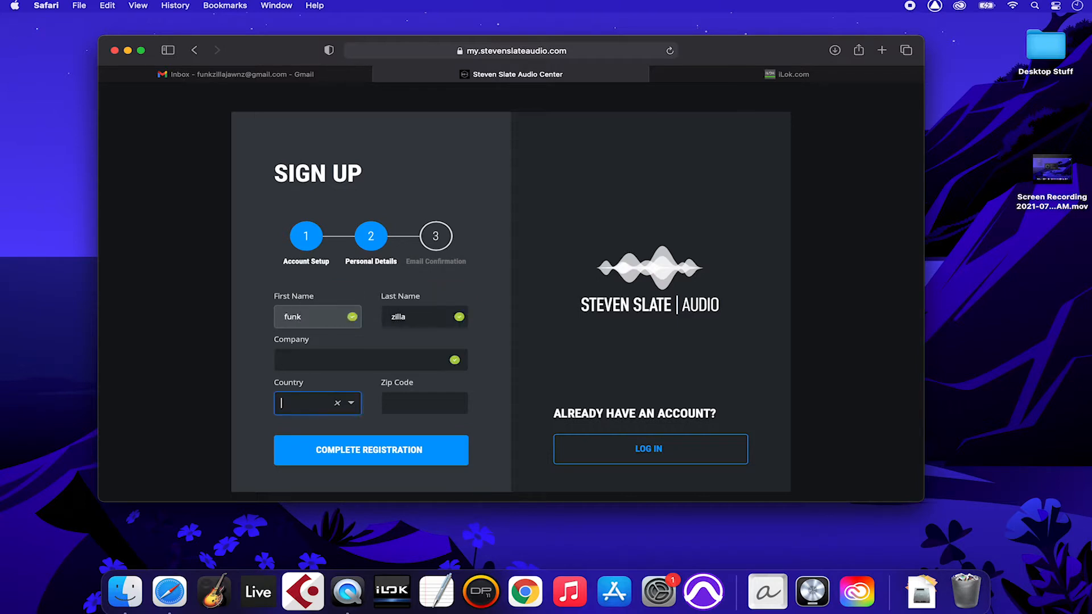
type("unit")
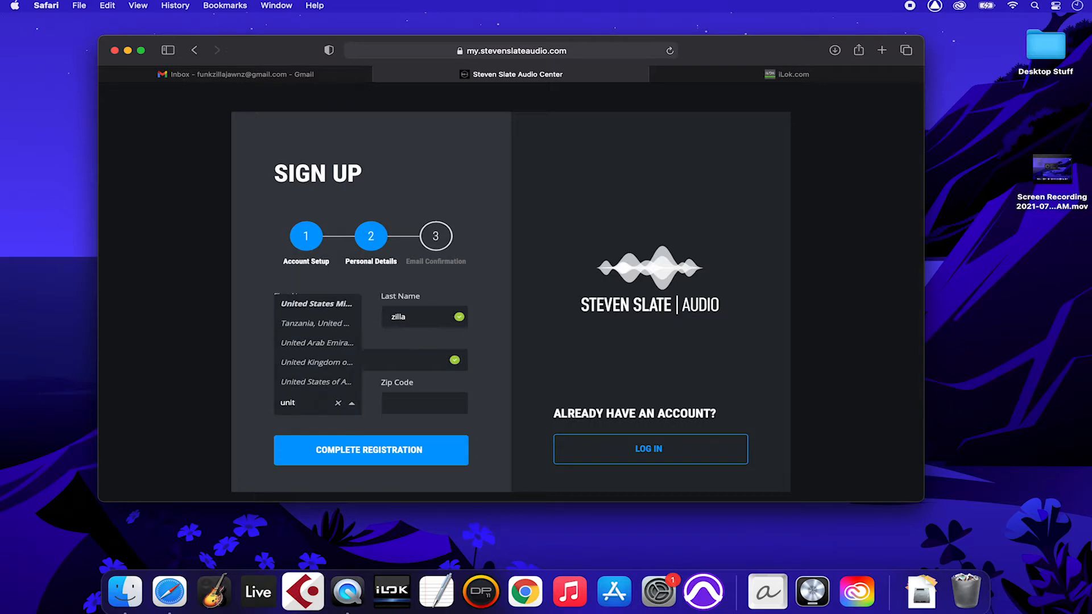
key("Return")
key("Tab")
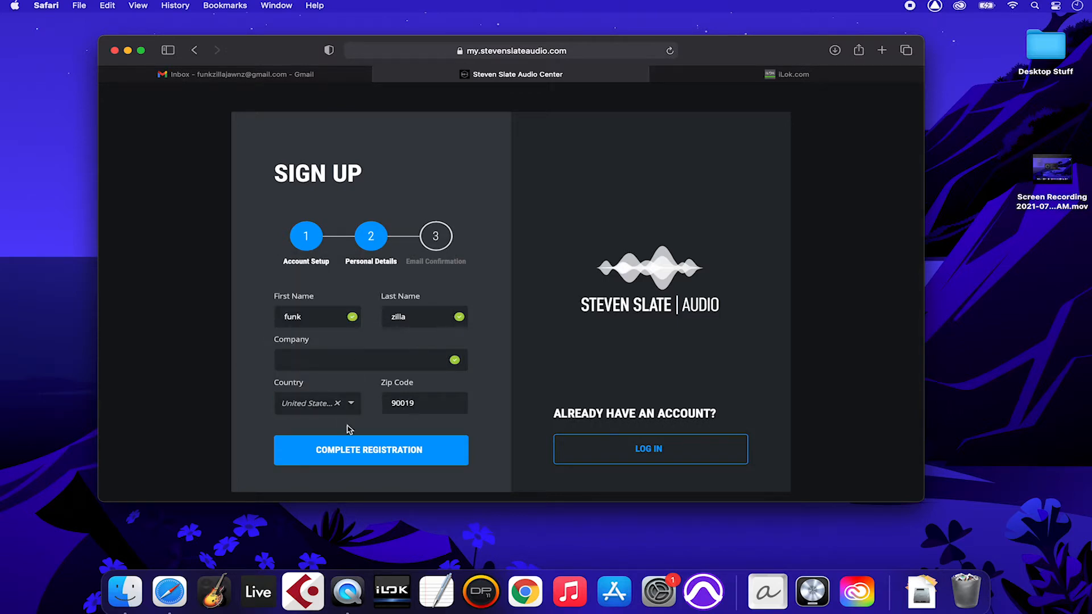
left_click(349, 444)
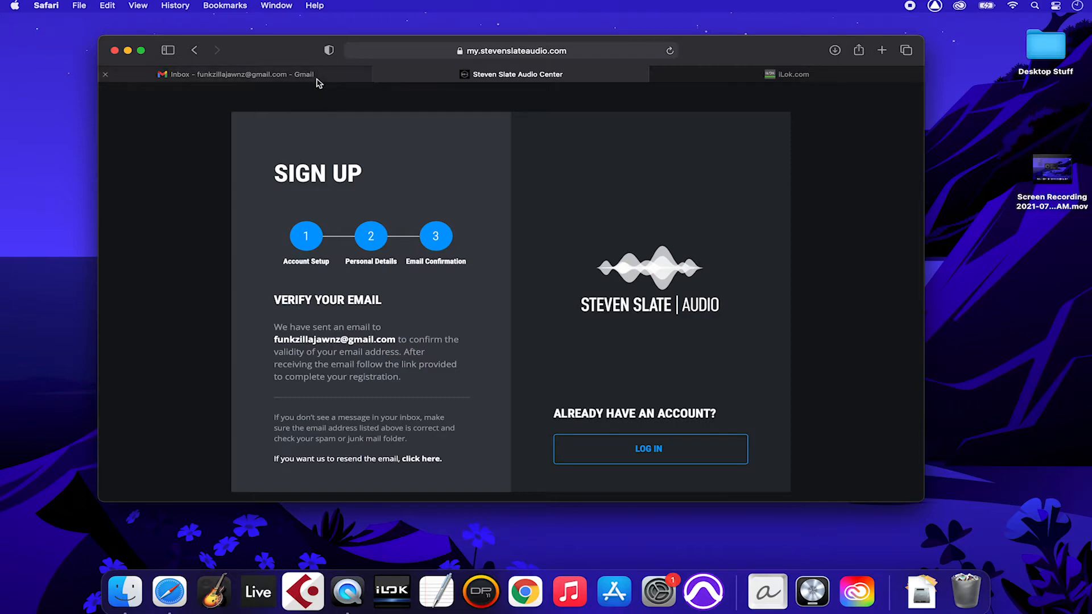
Step: In Gmail, open the Account Verification email and follow its link to verify the account
left_click(344, 78)
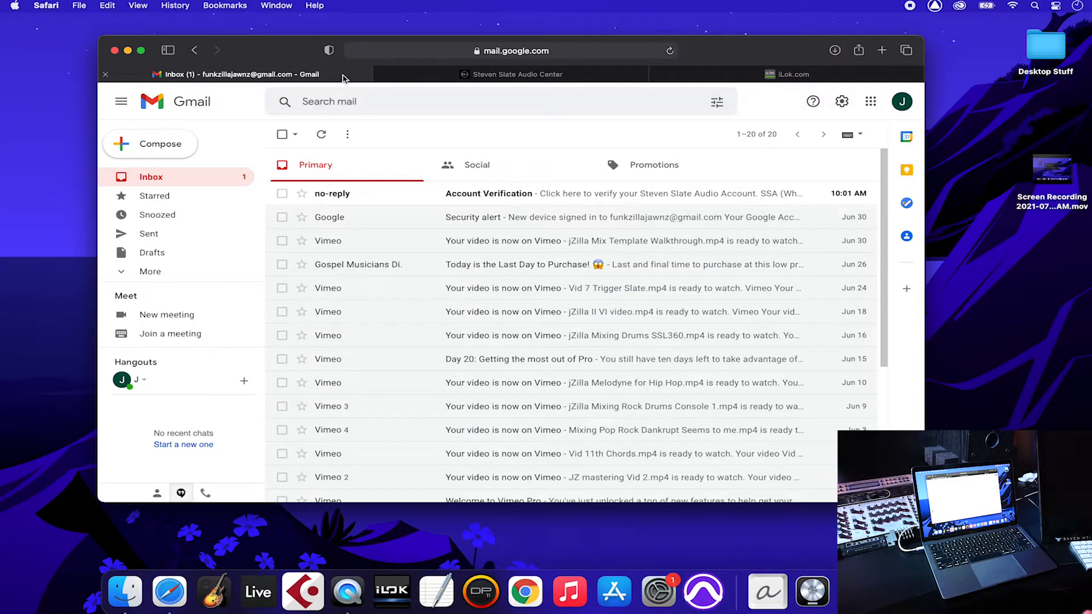
left_click(474, 194)
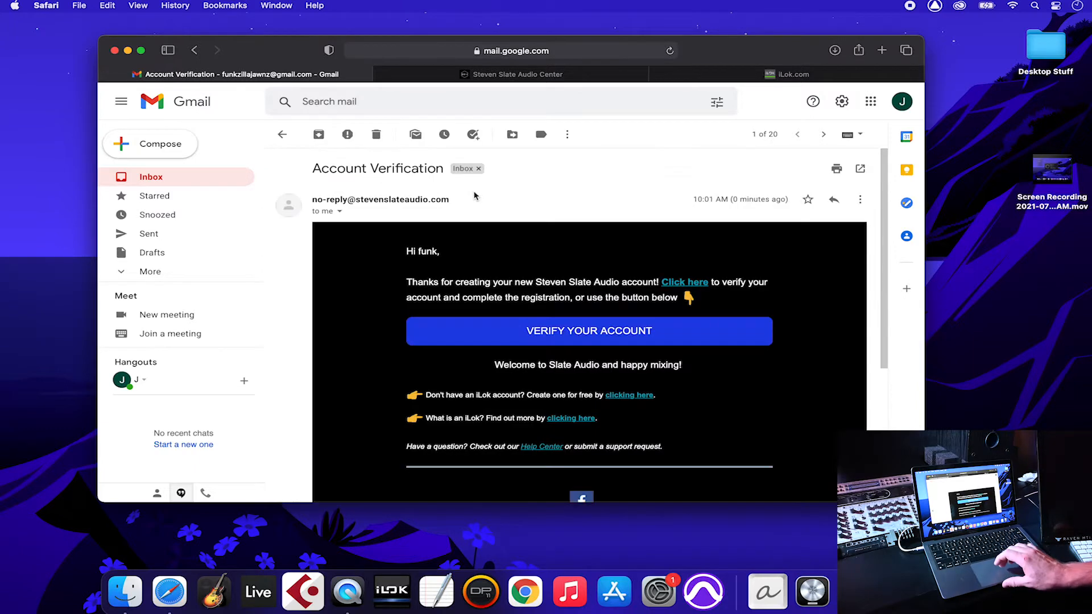
left_click(556, 412)
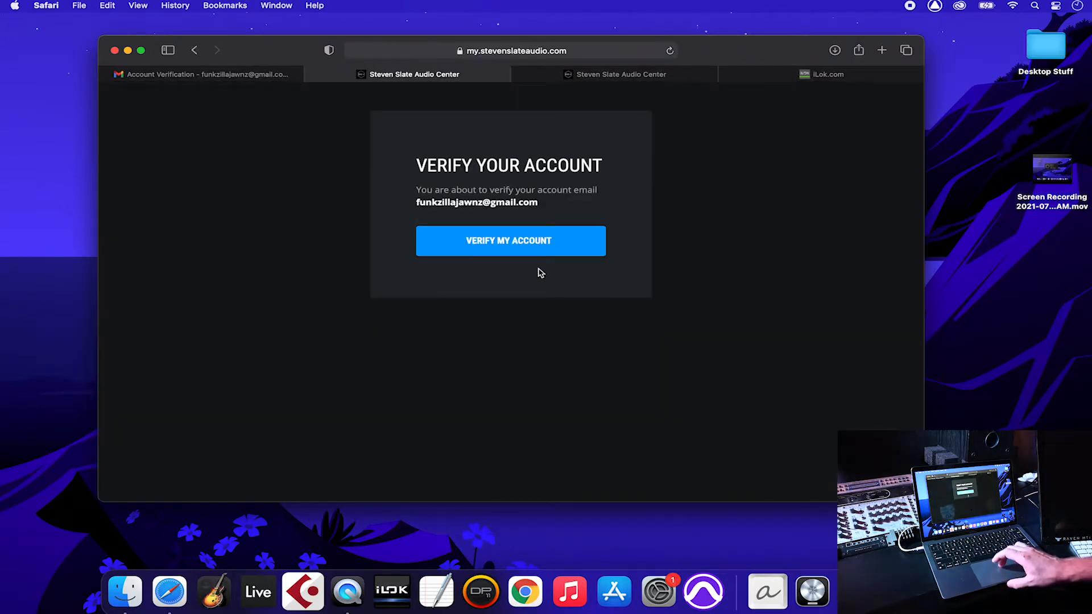
left_click(527, 251)
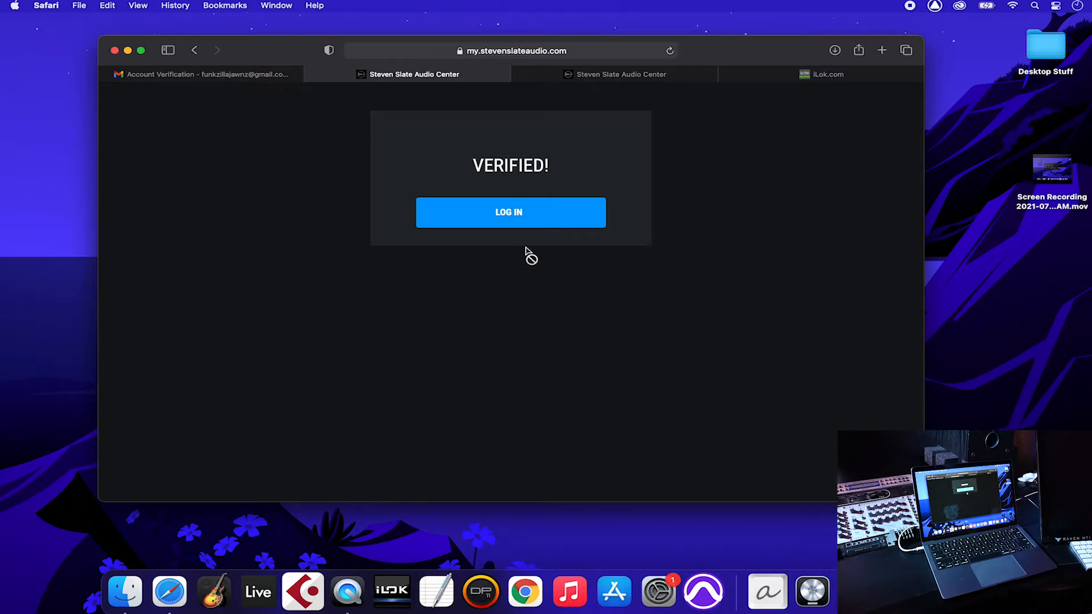
Step: Log in to Steven Slate Audio Center with the account email and password, declining to save it
left_click(509, 213)
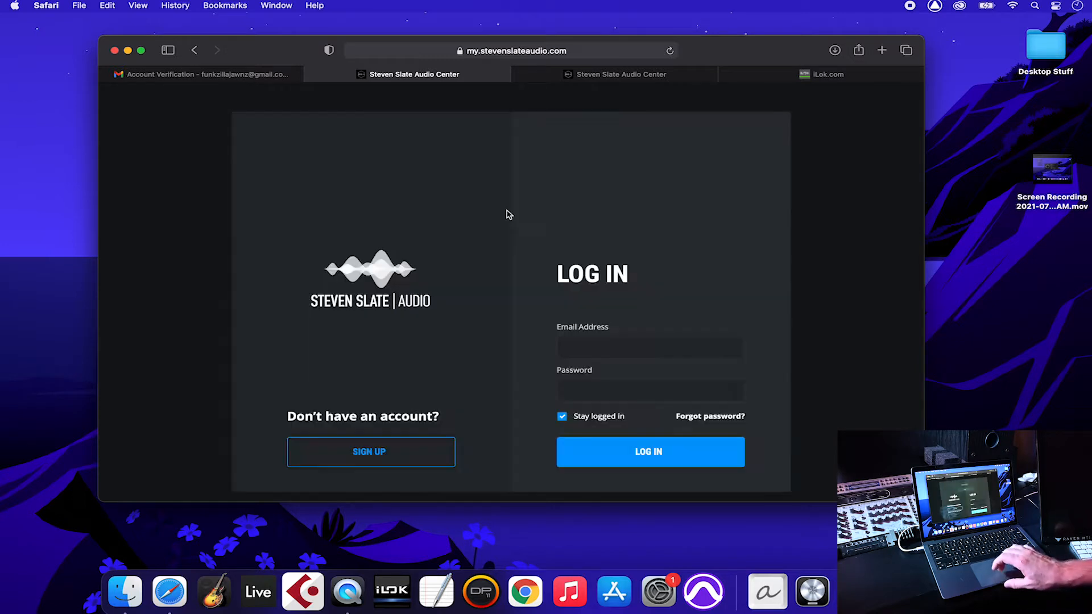
left_click(604, 342)
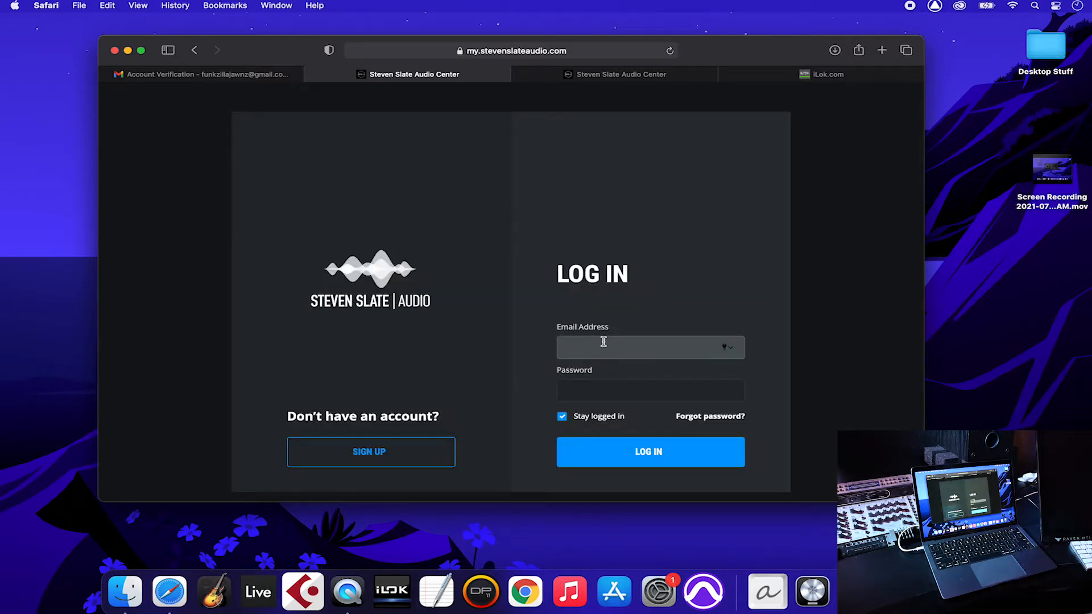
key("Tab")
type("*********")
key("Return")
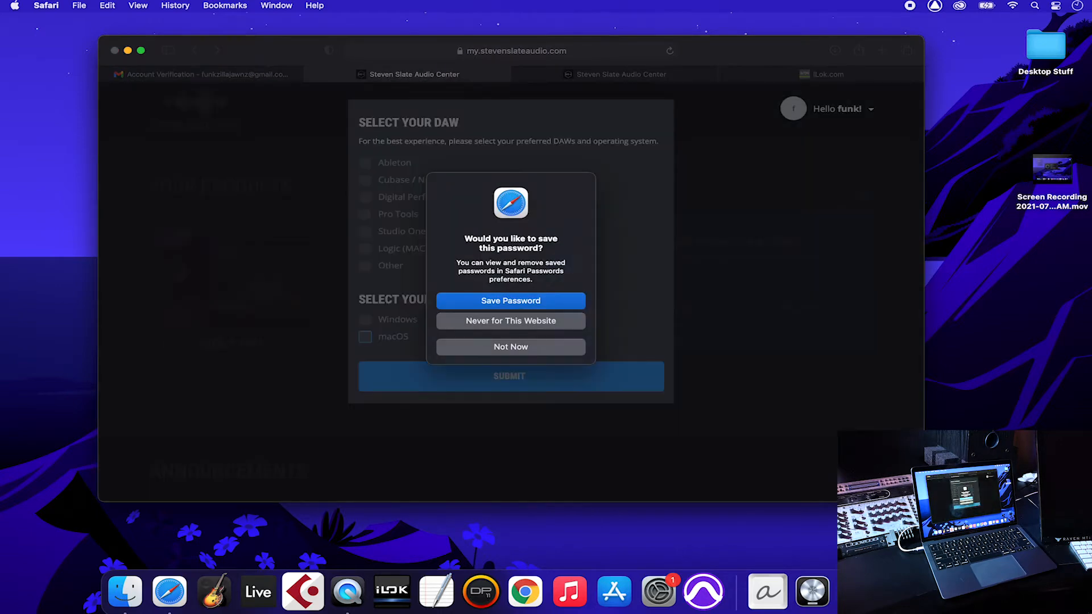
key("Return")
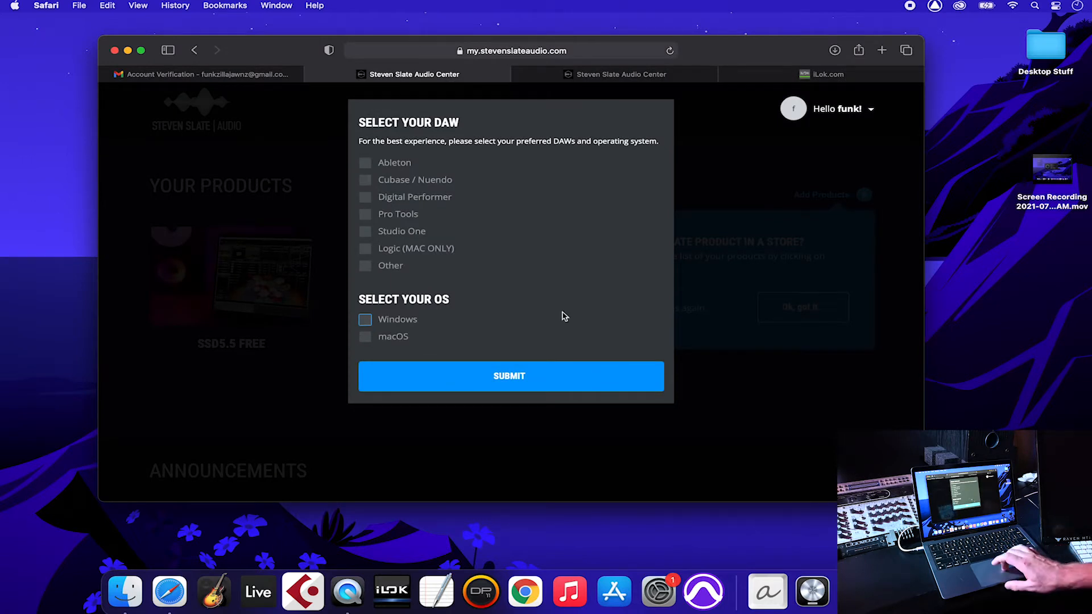
Step: Select macOS plus Pro Tools, Studio One, Logic, Cubase / Nuendo and Ableton, and submit
left_click(365, 336)
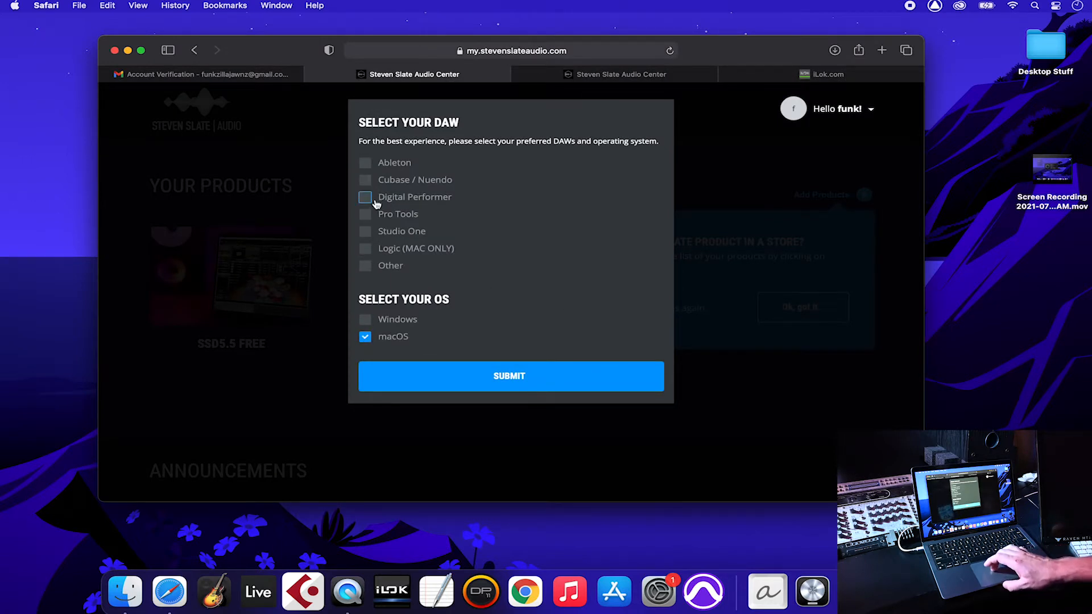
left_click(365, 215)
left_click(365, 232)
left_click(366, 249)
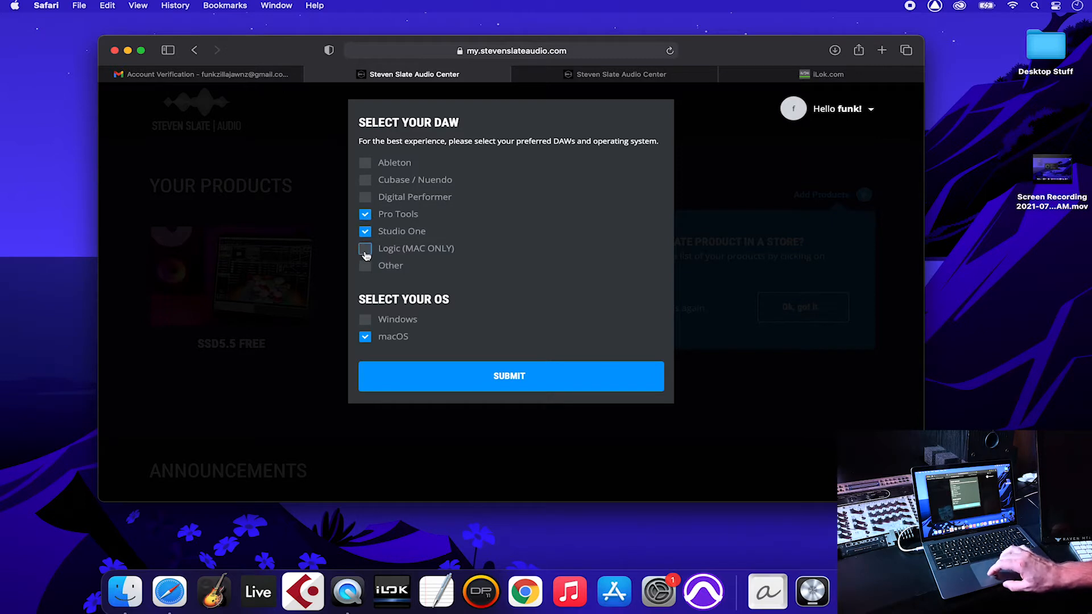
left_click(365, 180)
left_click(365, 163)
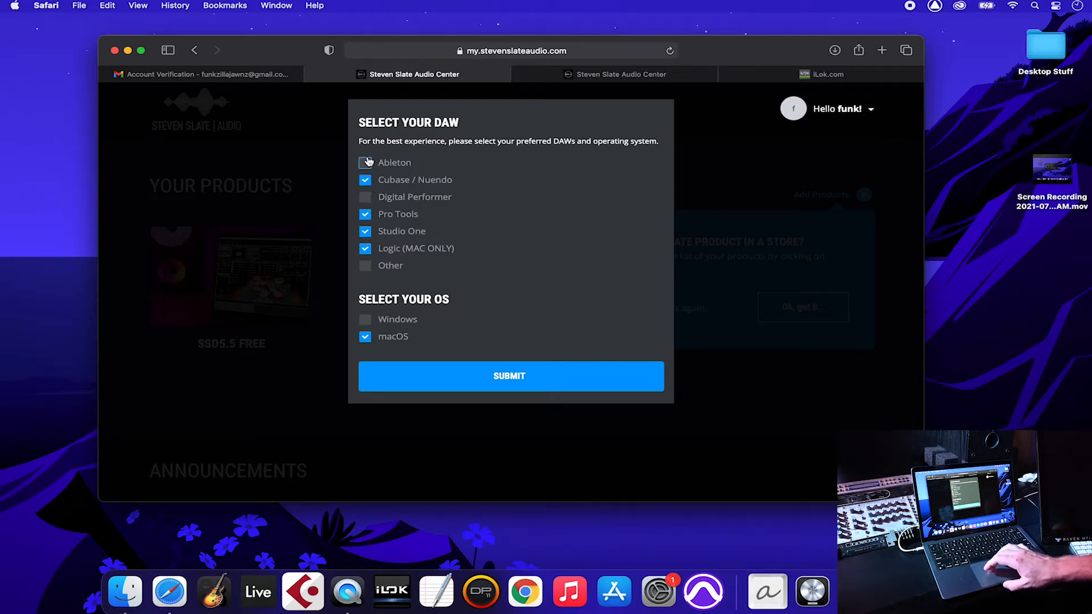
left_click(489, 375)
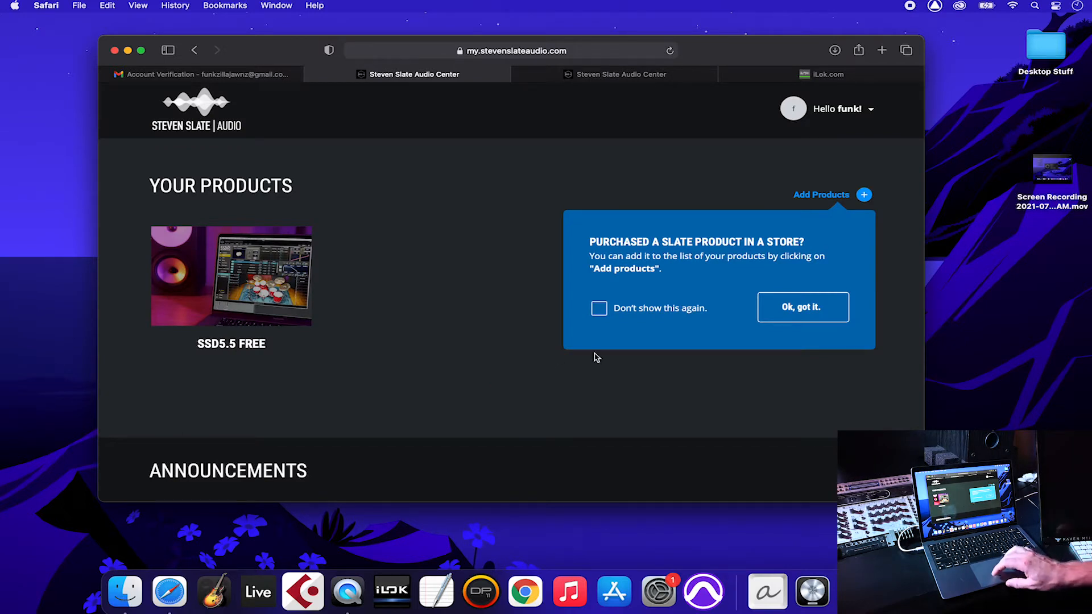
Step: Add RAVEN to Your Products using its product passcode, licensed for Ableton
left_click(785, 318)
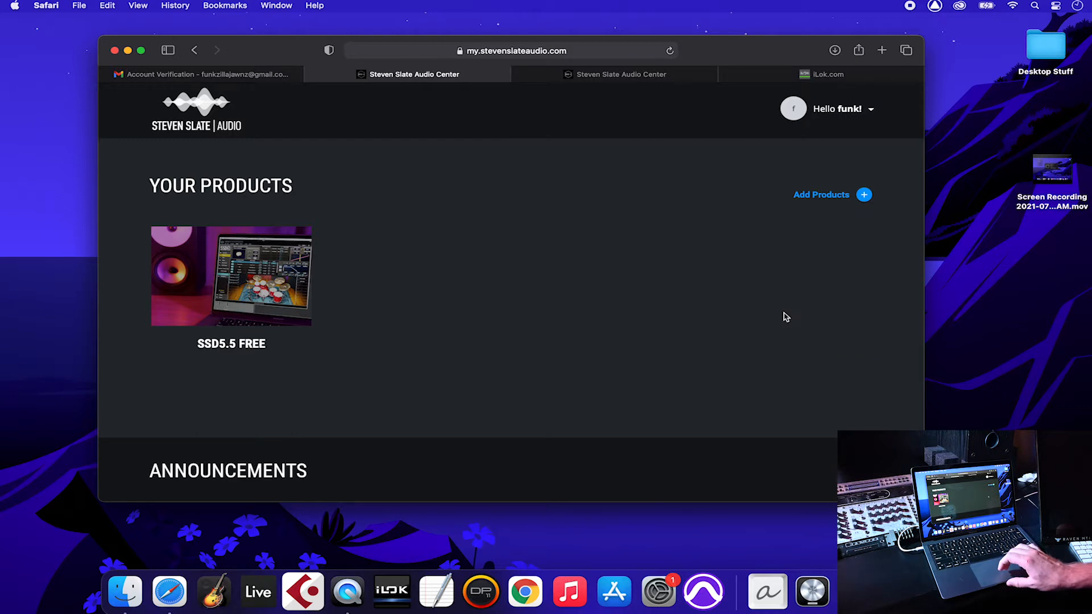
left_click(823, 199)
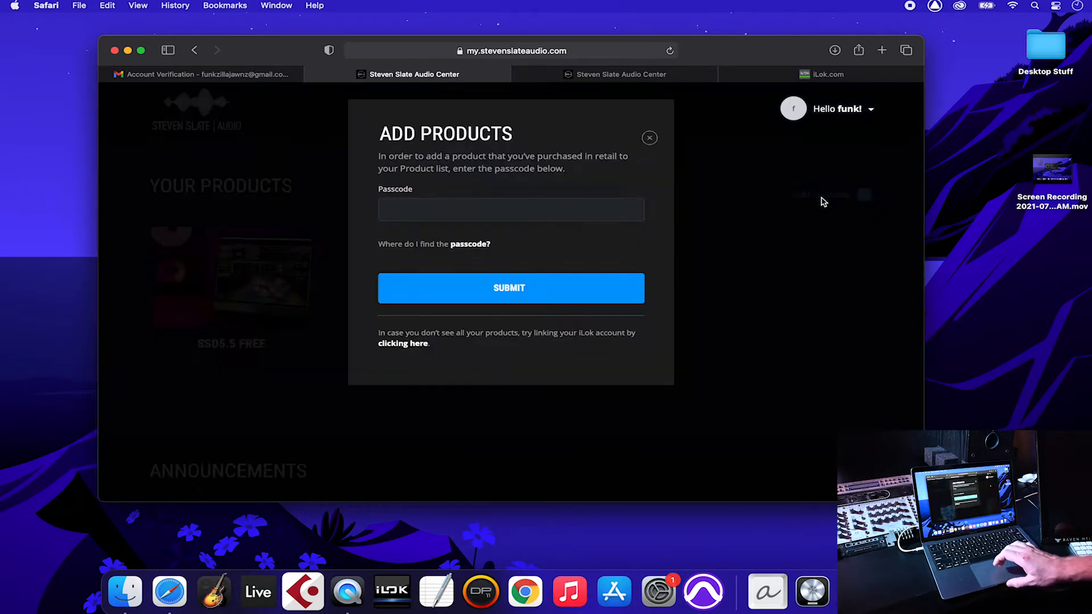
left_click(603, 207)
key("BackSpace")
key("BackSpace")
key("BackSpace")
key("BackSpace")
key("BackSpace")
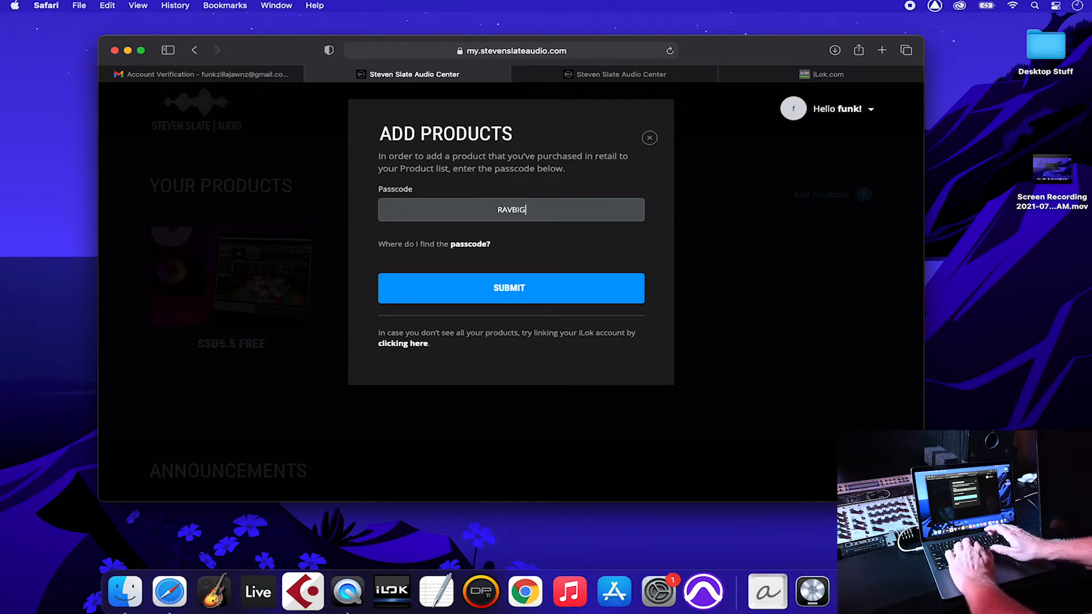
left_click(502, 295)
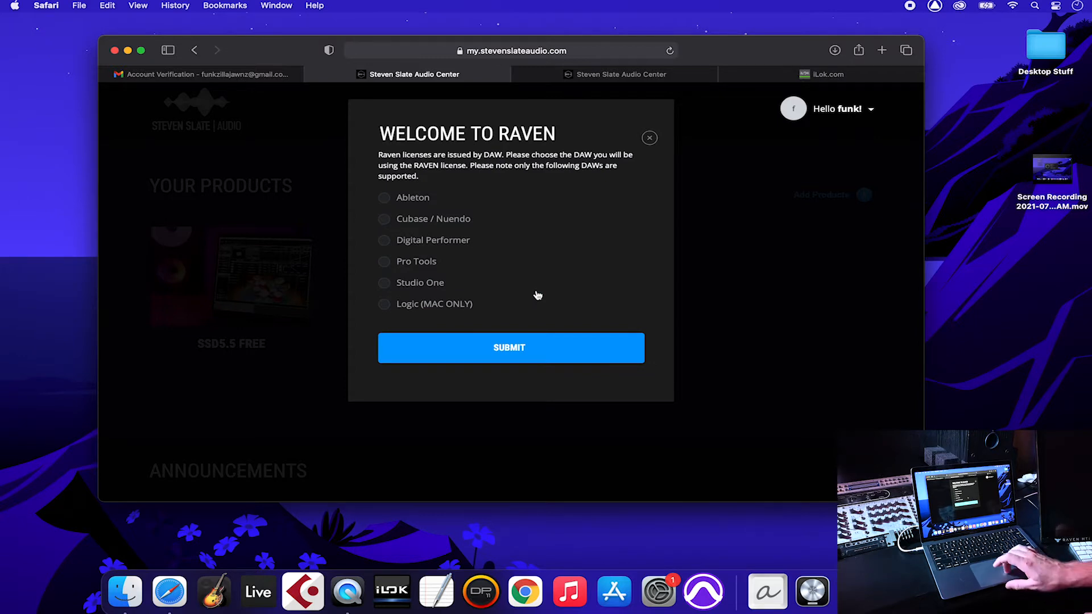
left_click(422, 200)
left_click(492, 343)
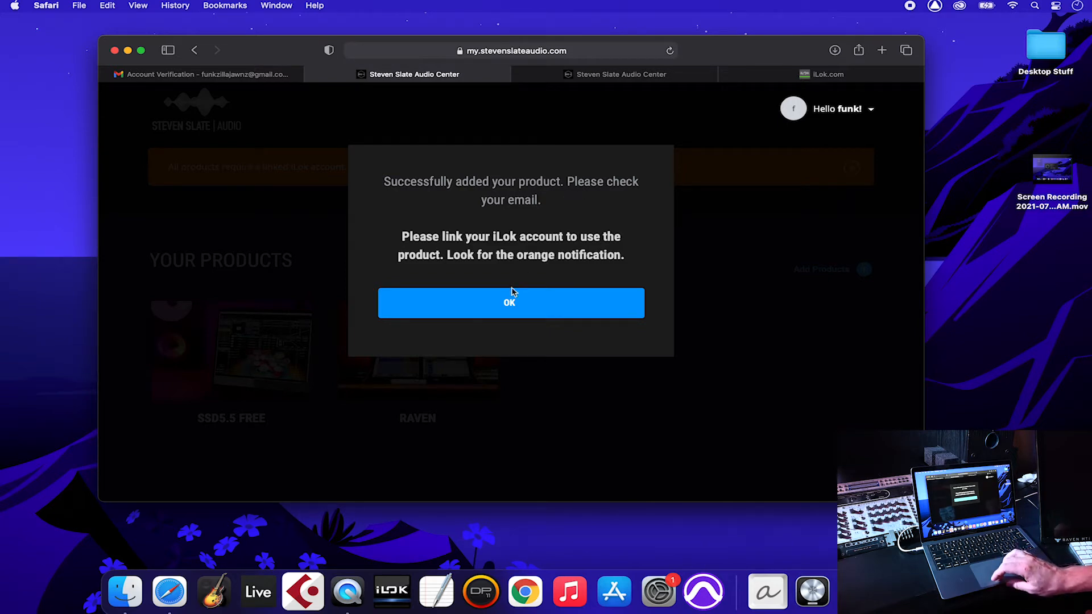
left_click(506, 304)
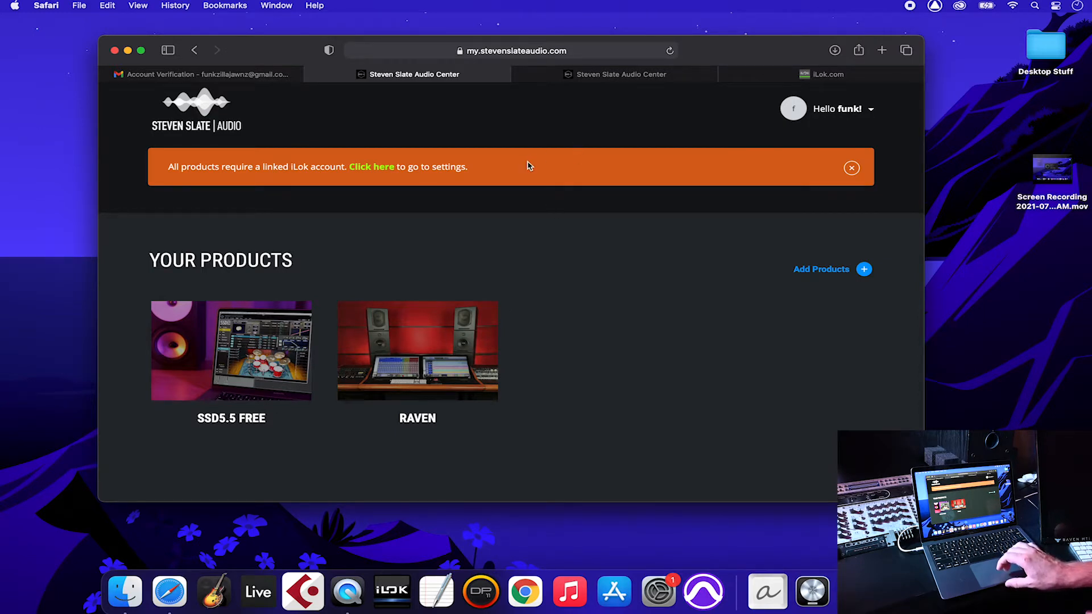
Step: Open the iLok Account settings from the banner, then begin a free account on iLok.com
left_click(383, 170)
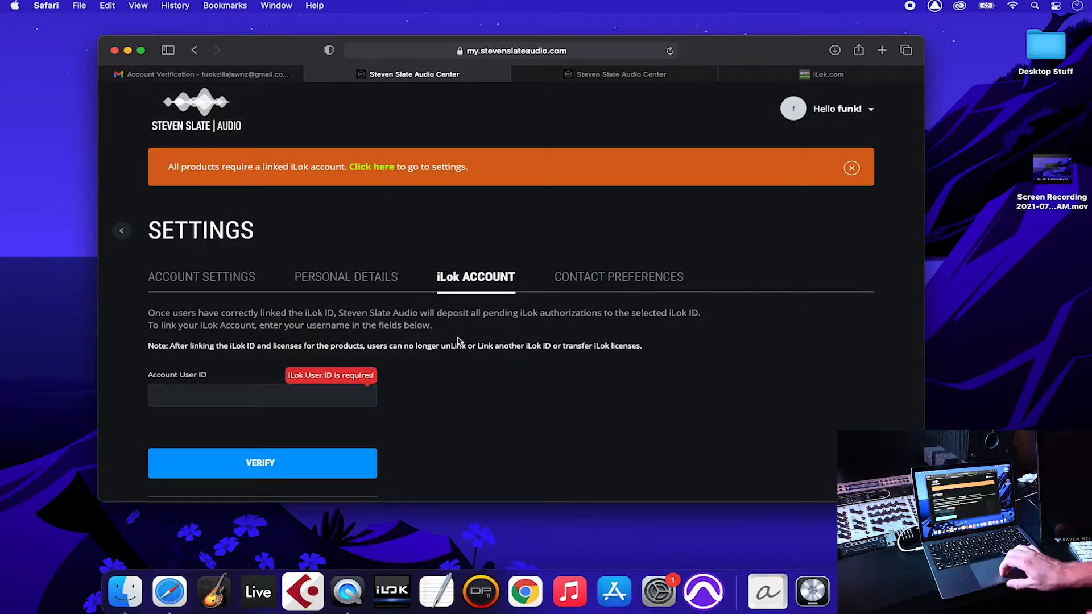
scroll(455, 336, "down", 2)
left_click(330, 349)
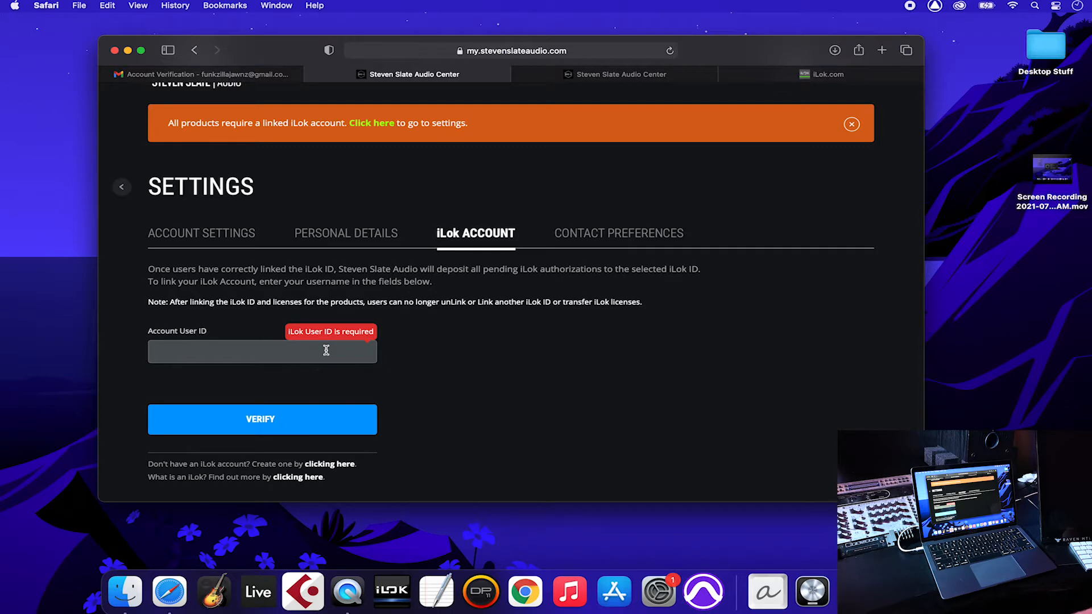
left_click(798, 78)
left_click(325, 128)
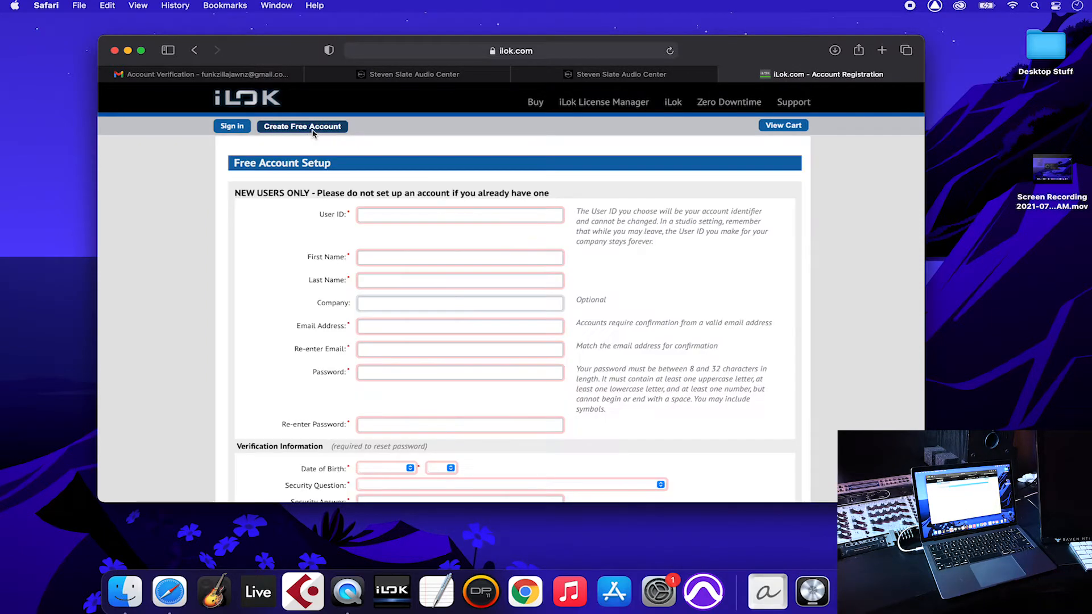
Step: Fill the iLok Free Account form with user ID, names, confirmed email and confirmed password
left_click(468, 216)
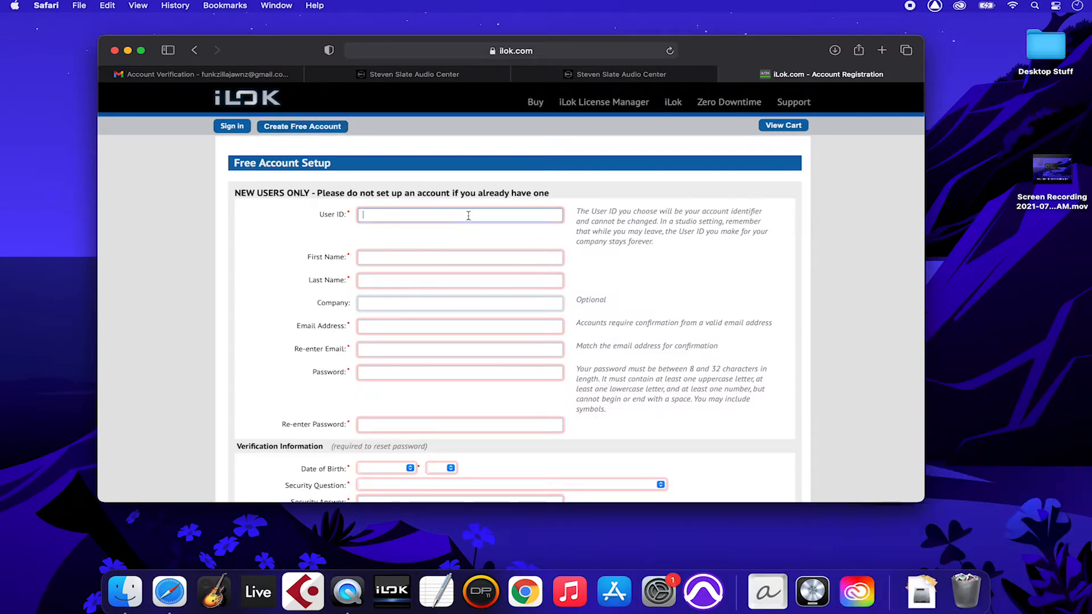
type("funkzilla")
key("Tab")
key("Tab")
type("zi")
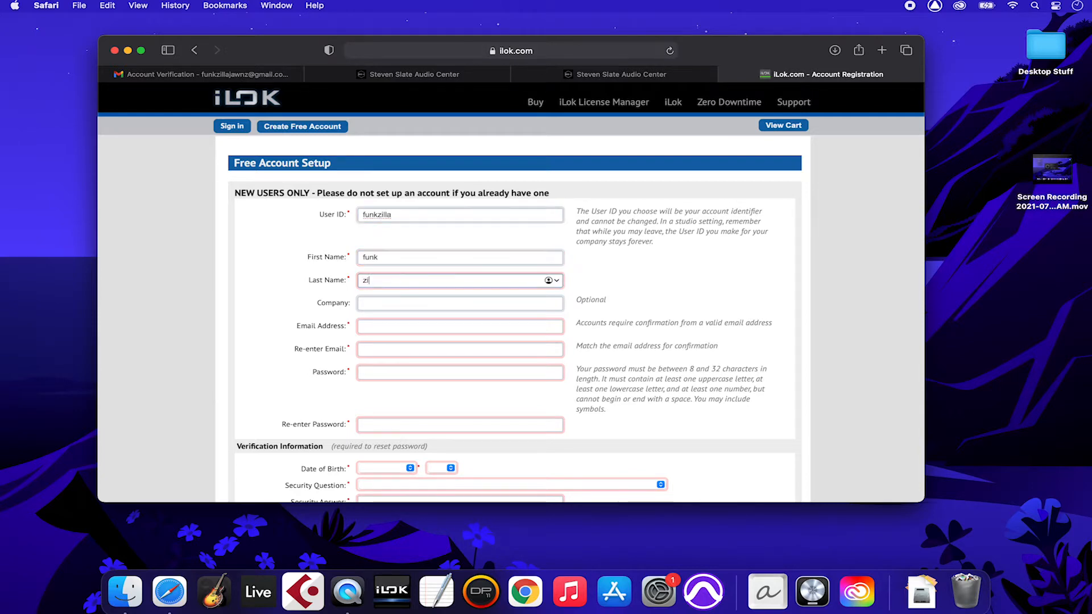
type("lla")
key("Tab")
key("Tab")
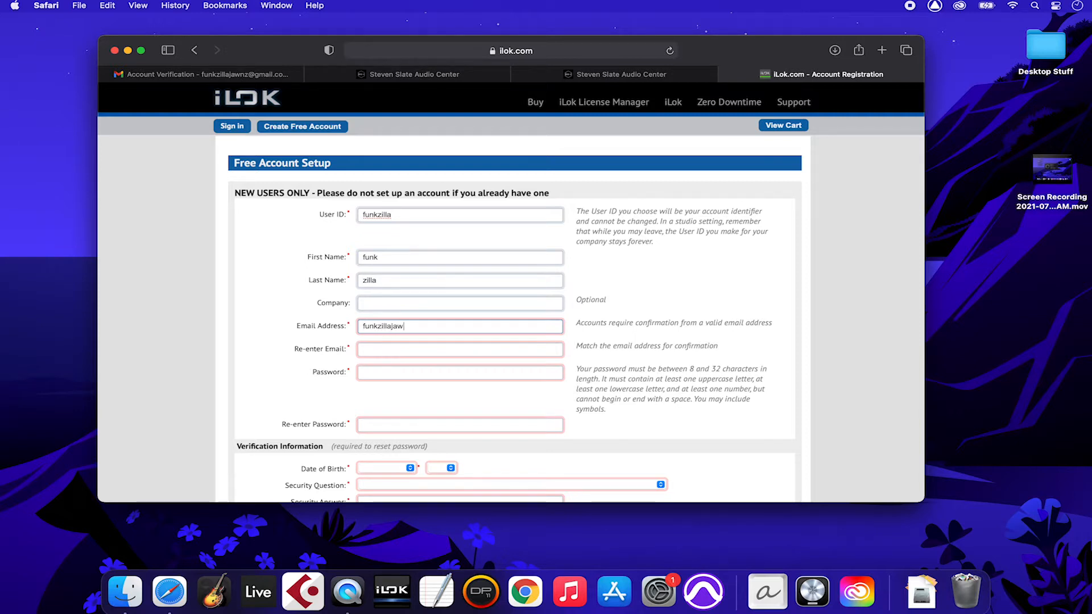
key("super+a")
key("super+c")
key("Tab")
key("super+v")
key("Tab")
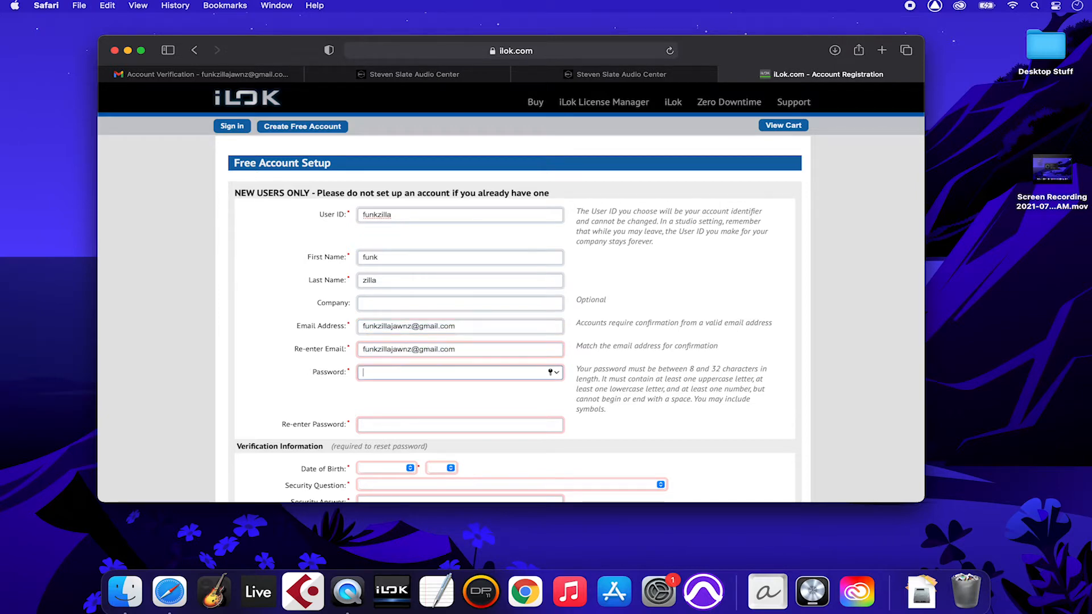
type("•••••••")
key("Tab")
type("•••••••••")
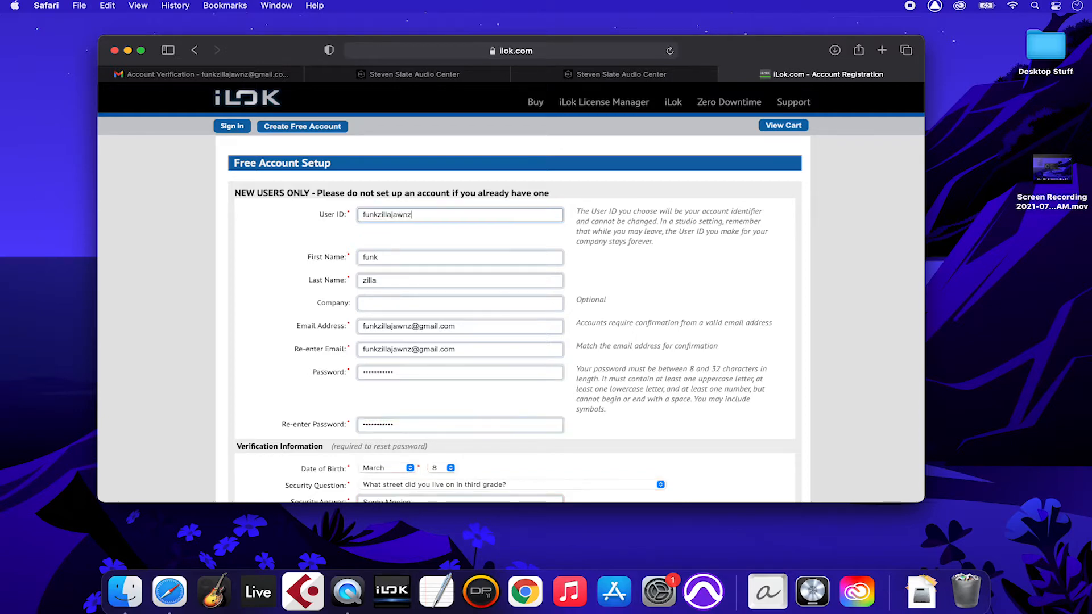
Step: Create the free iLok account and continue to the sign-in page without saving the password
left_click(641, 241)
scroll(641, 244, "down", 15)
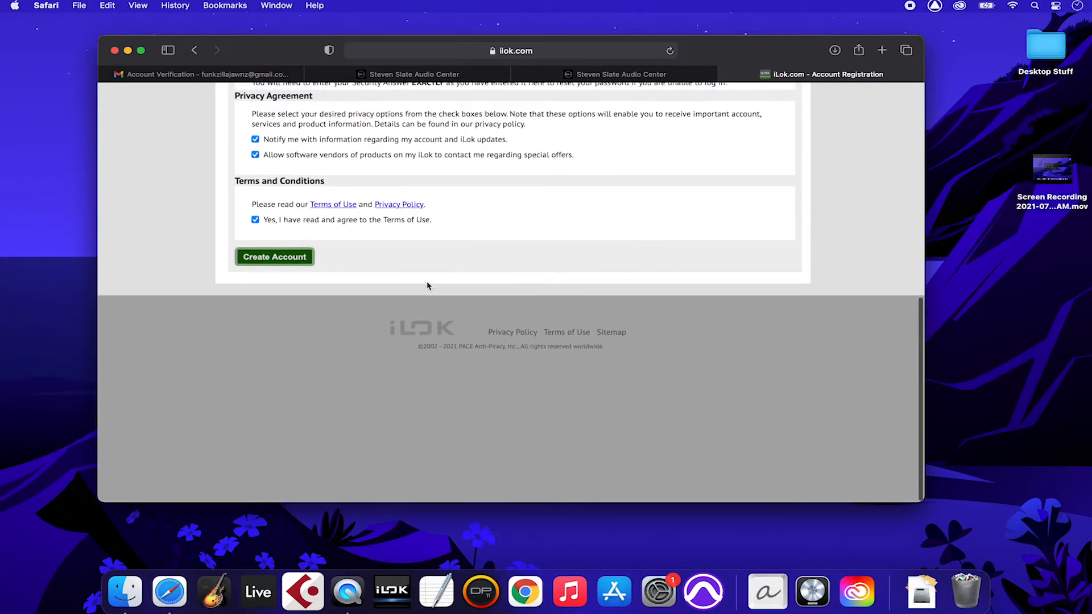
left_click(292, 261)
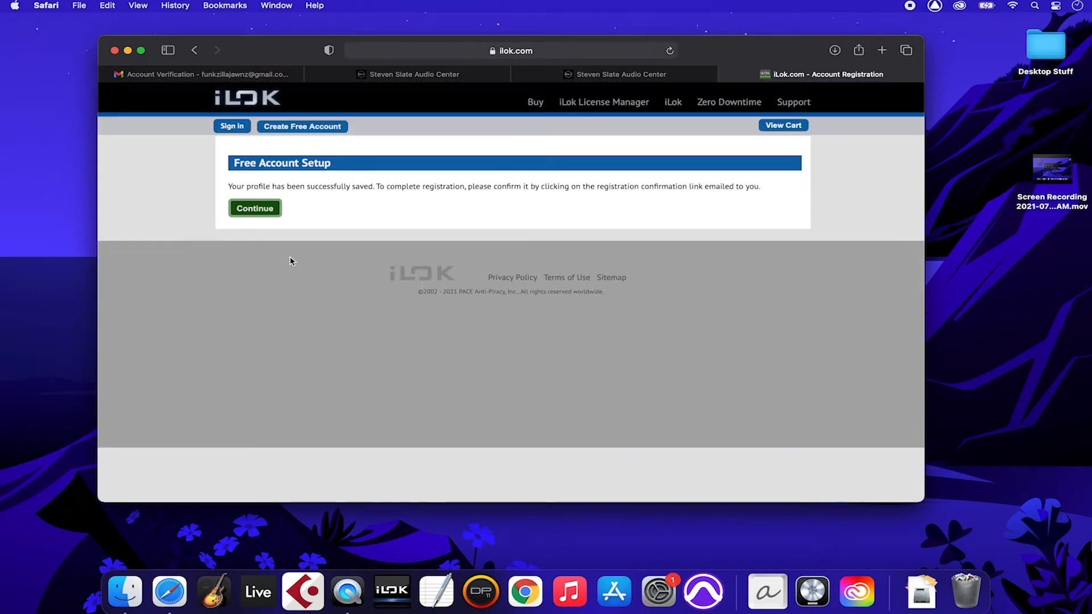
left_click(255, 209)
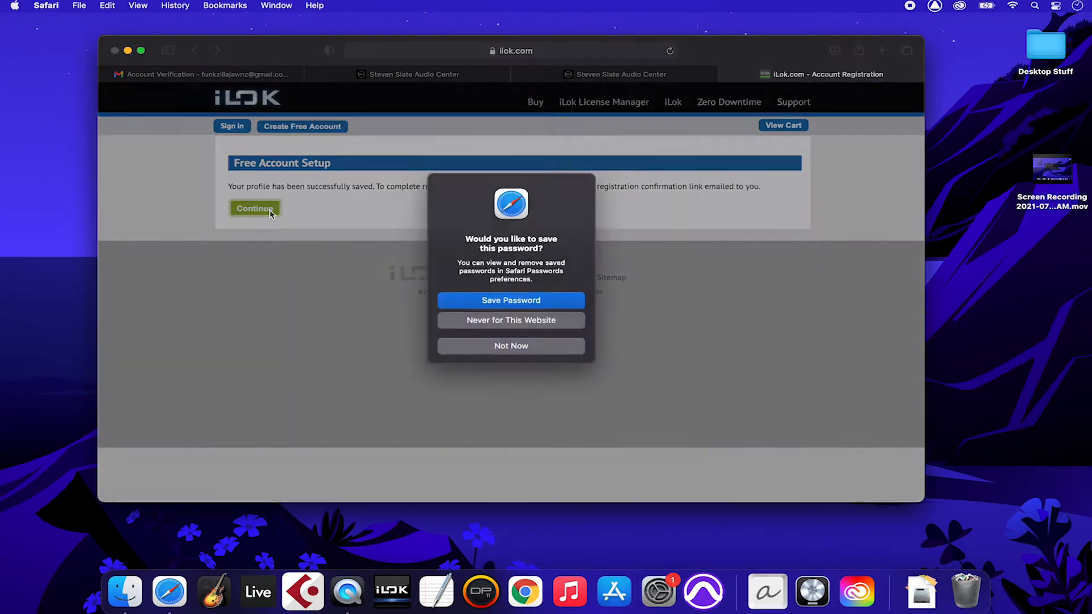
key("Return")
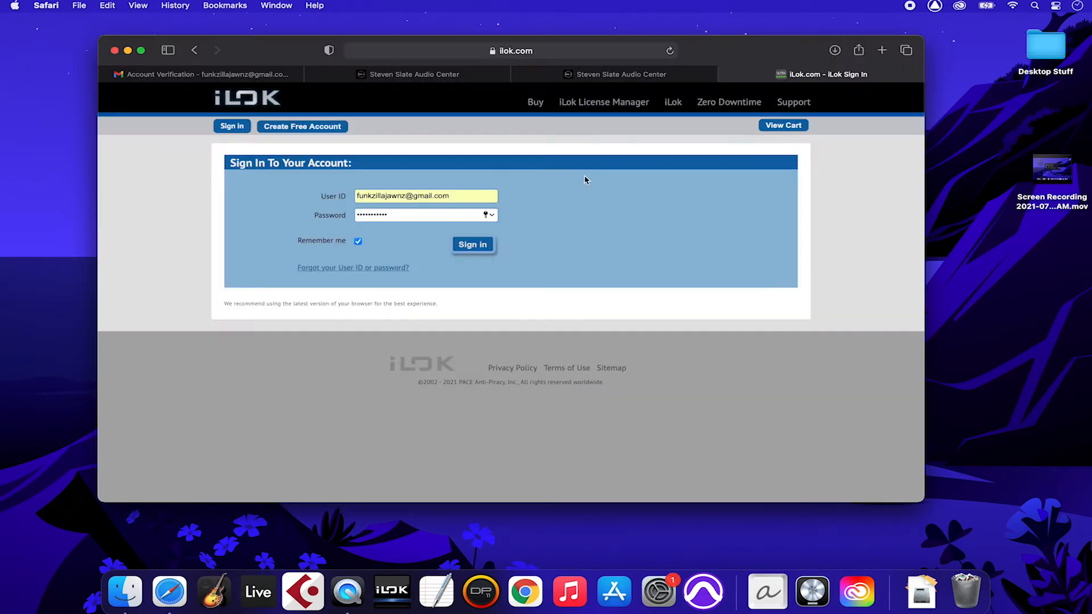
Step: Refresh the inbox, open the RAVEN setup email and download its Mac installer, allowing mail.google.com
left_click(211, 77)
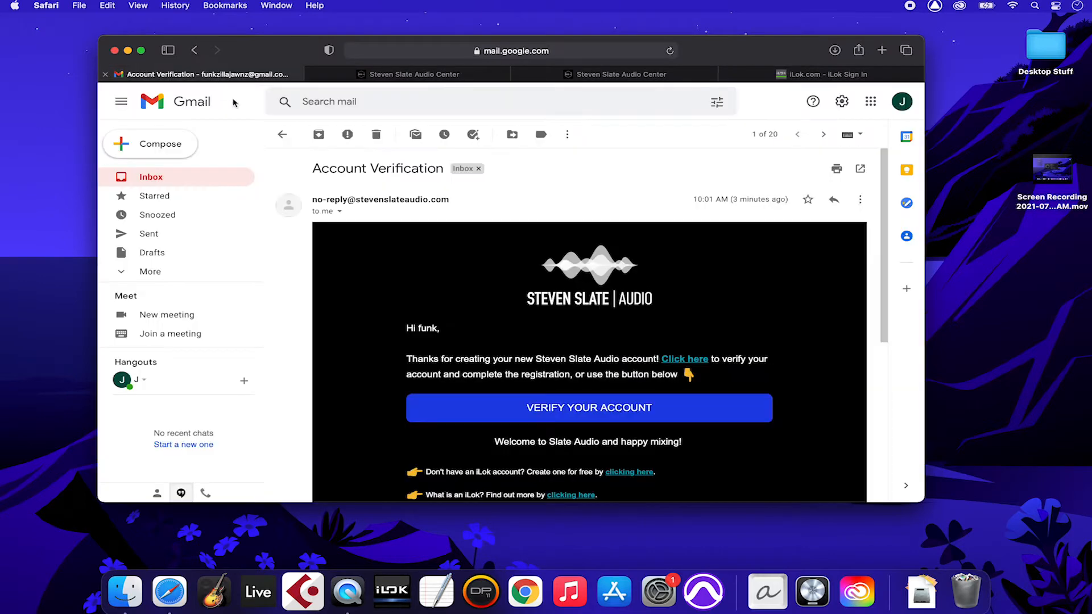
left_click(281, 135)
left_click(187, 177)
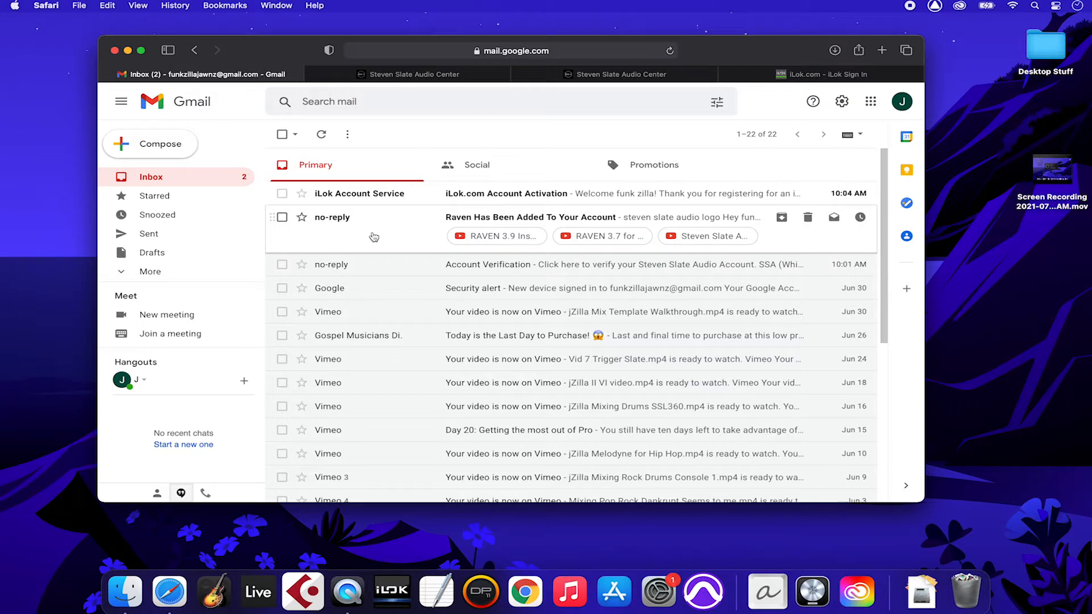
left_click(374, 237)
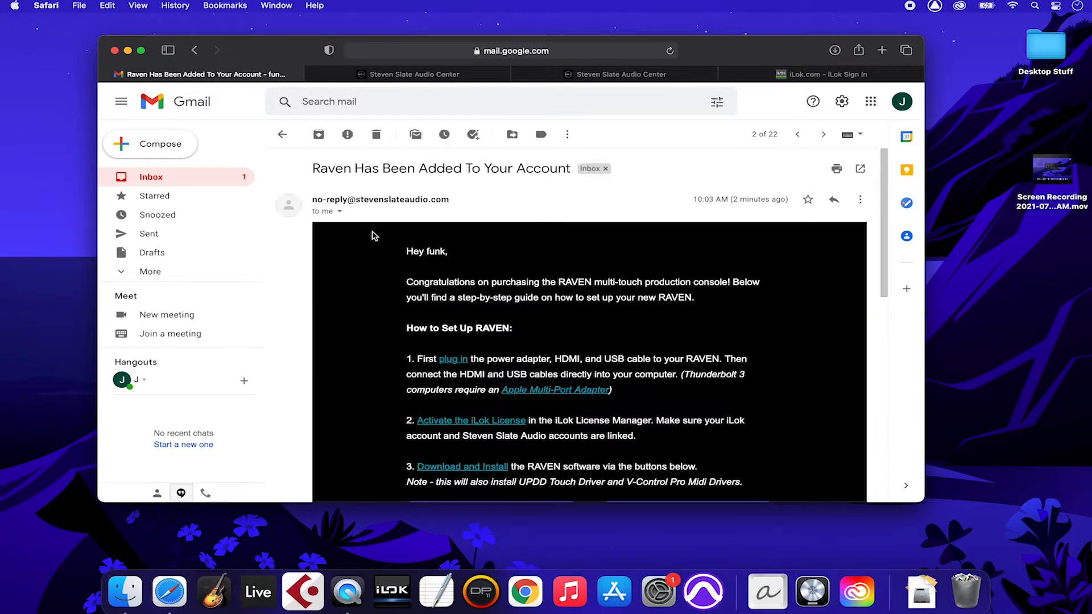
scroll(372, 295, "down", 5)
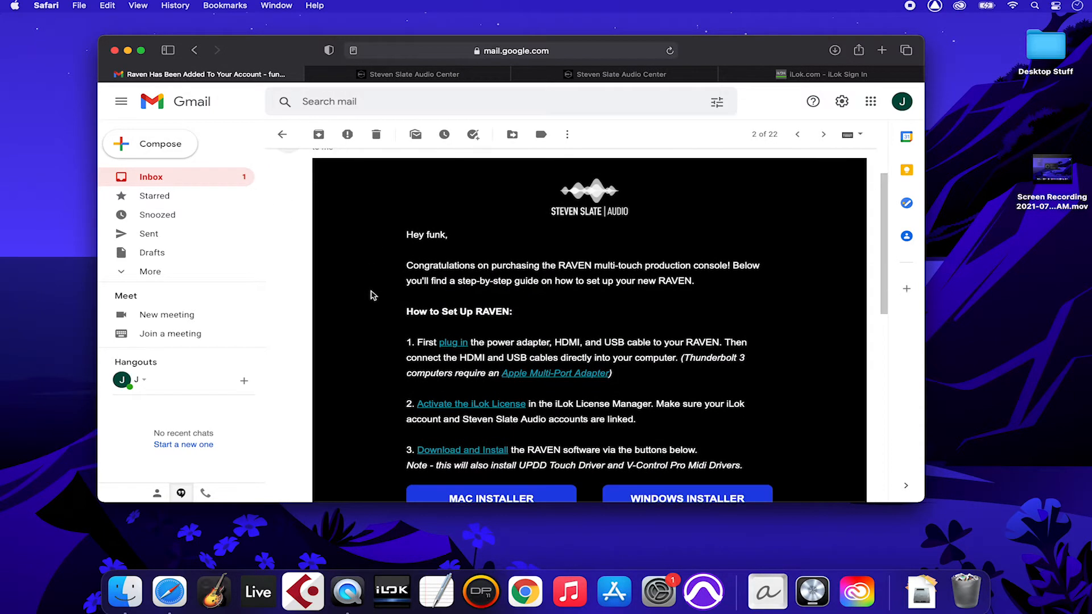
scroll(372, 295, "down", 1)
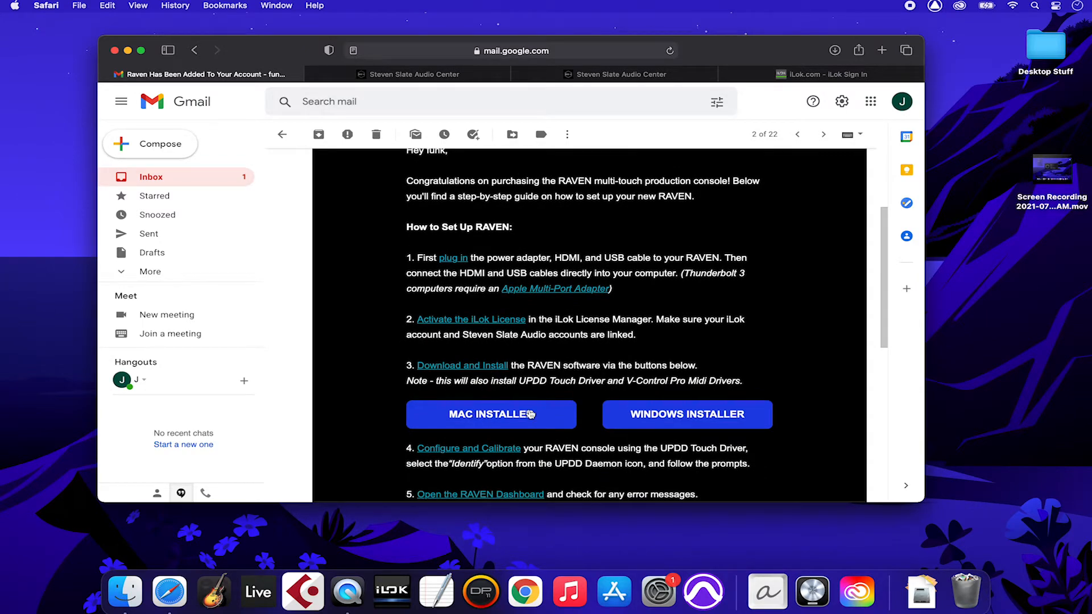
scroll(601, 363, "down", 4)
scroll(601, 362, "up", 12)
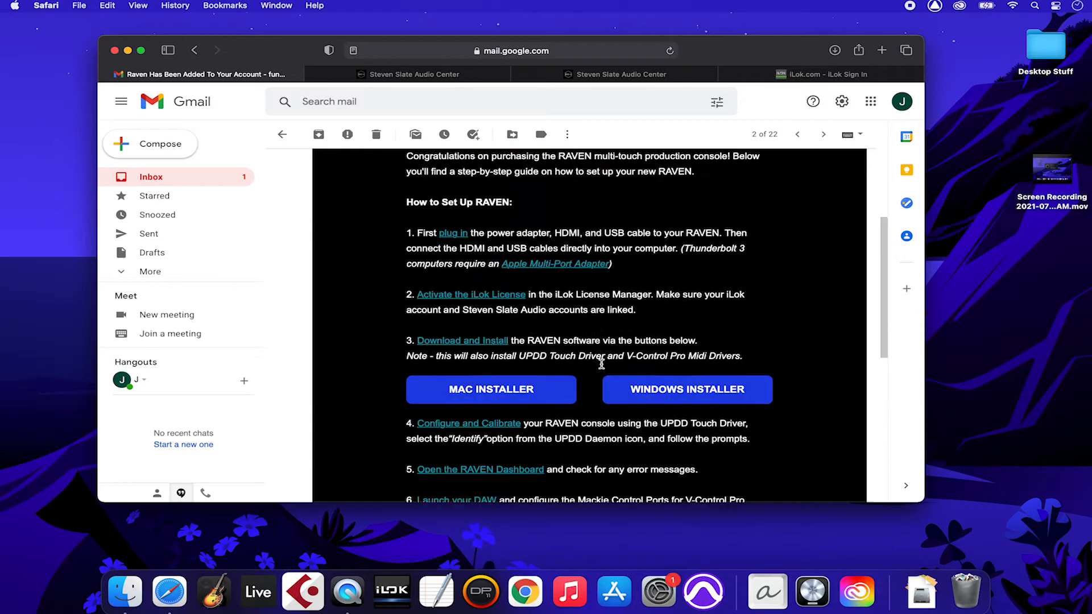
scroll(601, 363, "down", 14)
left_click(524, 252)
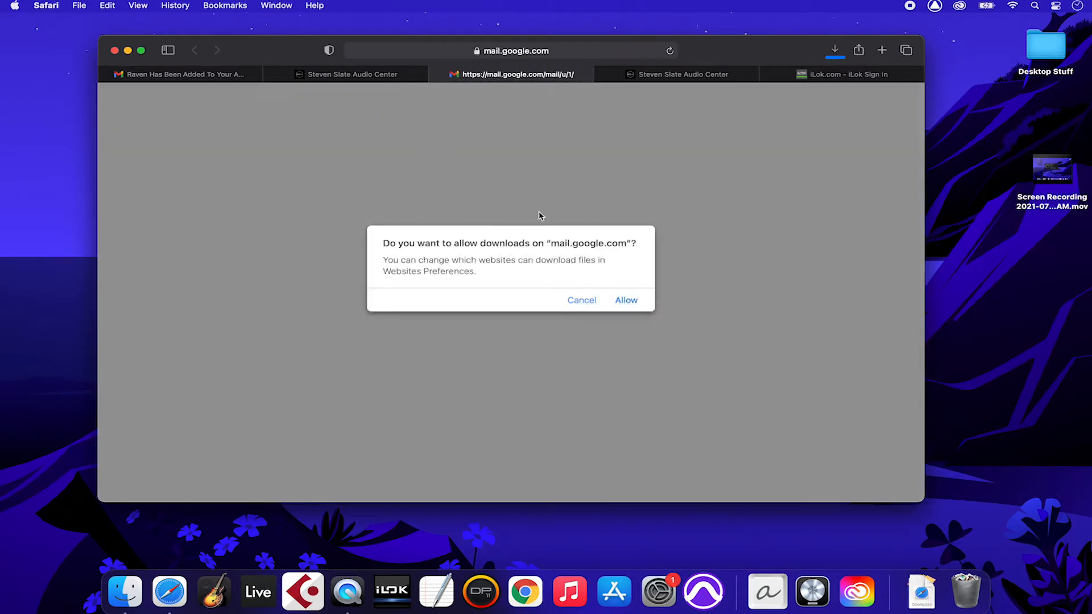
left_click(621, 295)
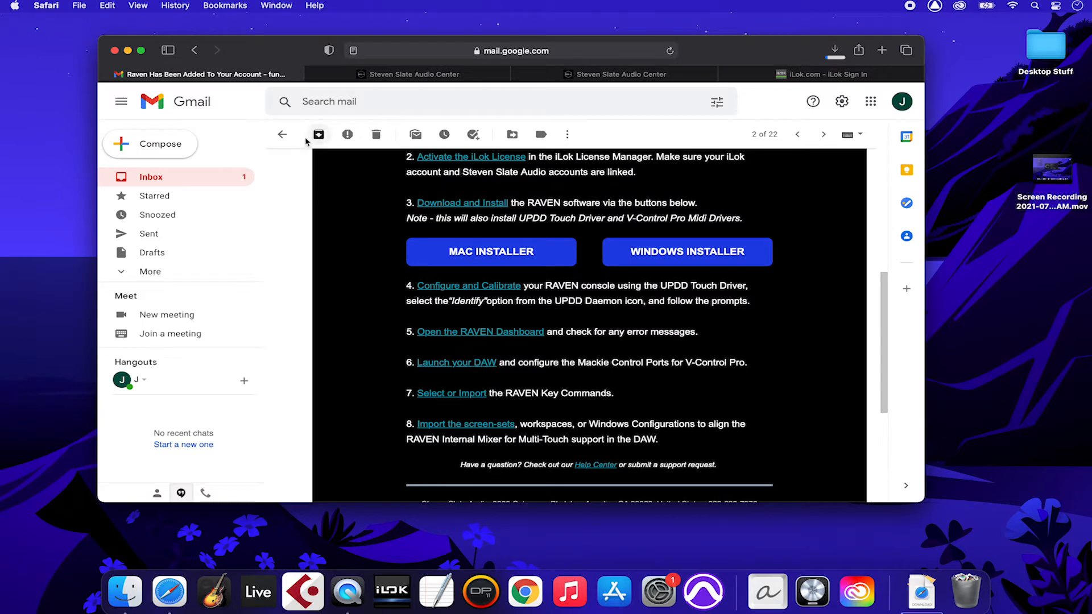
Step: Follow the iLok activation email's link and sign in to iLok.com with the saved login
left_click(286, 137)
left_click(360, 196)
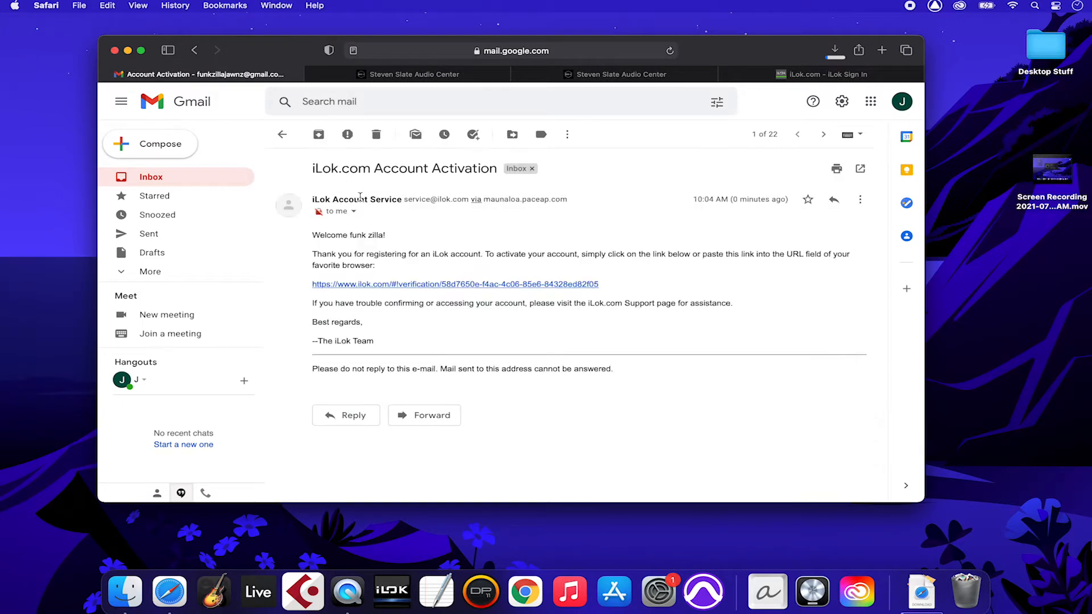
left_click(410, 284)
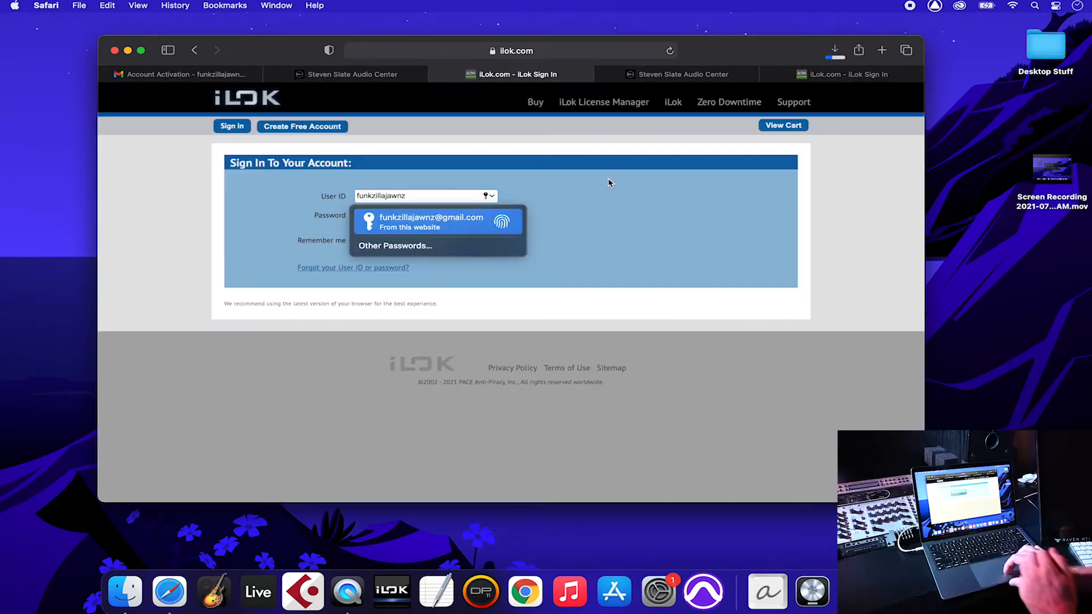
key("Return")
left_click(472, 245)
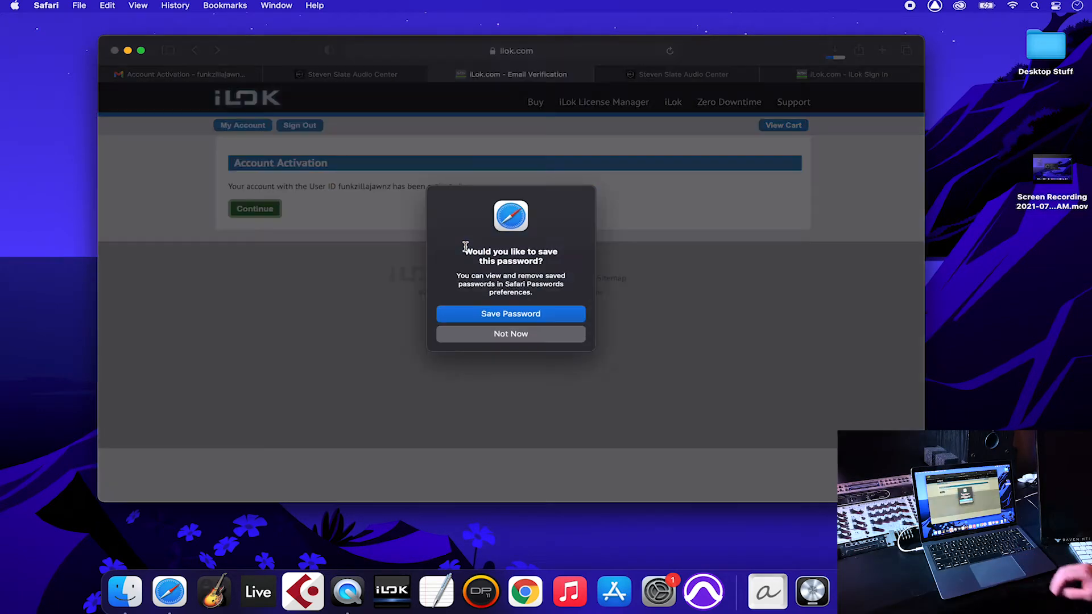
key("Escape")
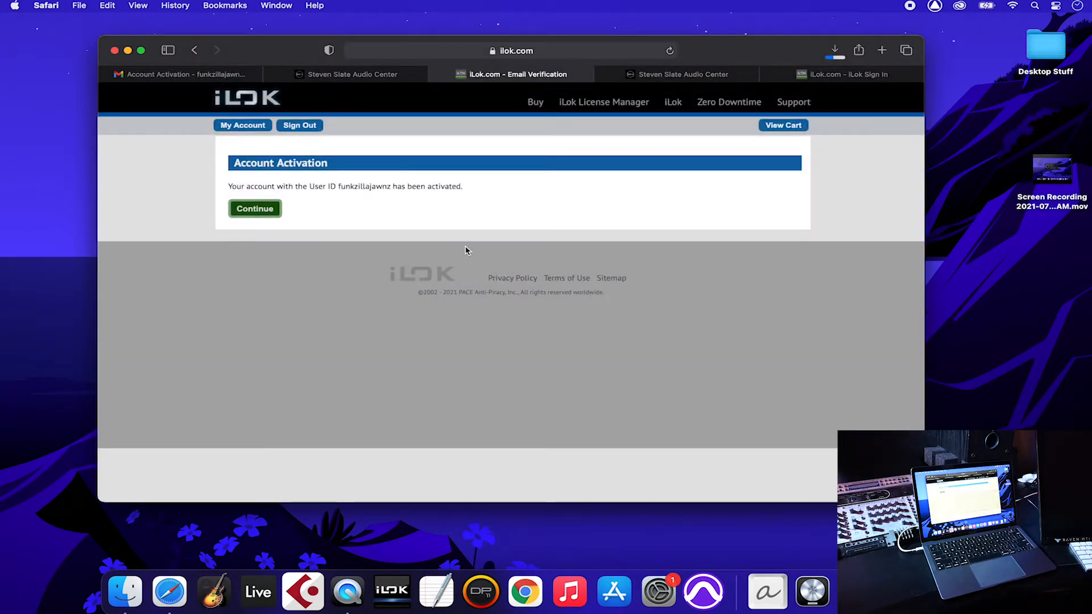
Step: Download the iLok License Manager Mac installer, then return to the Slate iLok Account settings
left_click(607, 104)
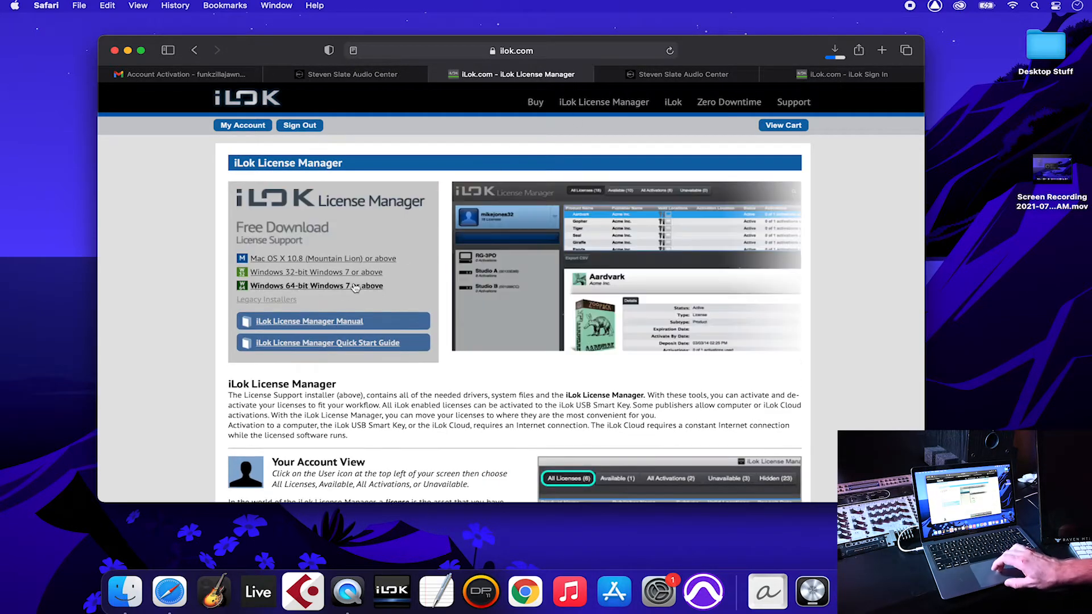
left_click(339, 259)
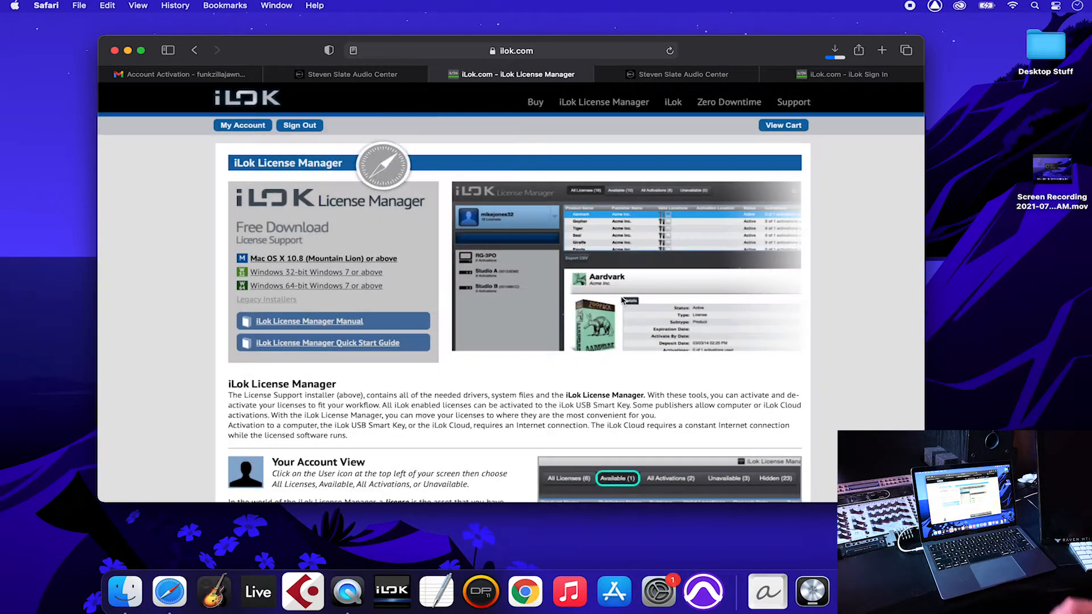
left_click(617, 300)
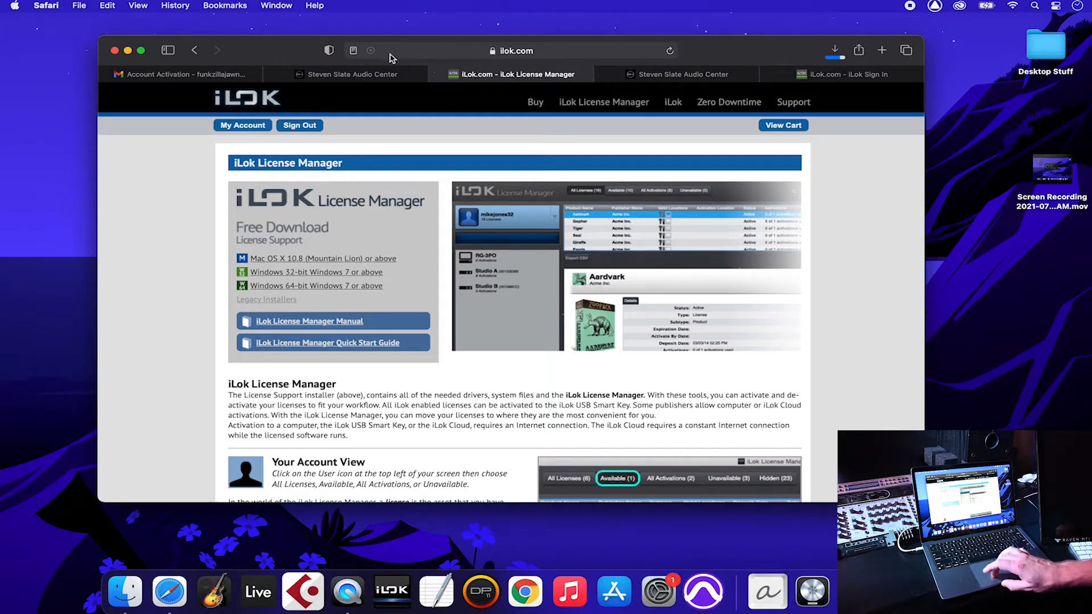
left_click(371, 76)
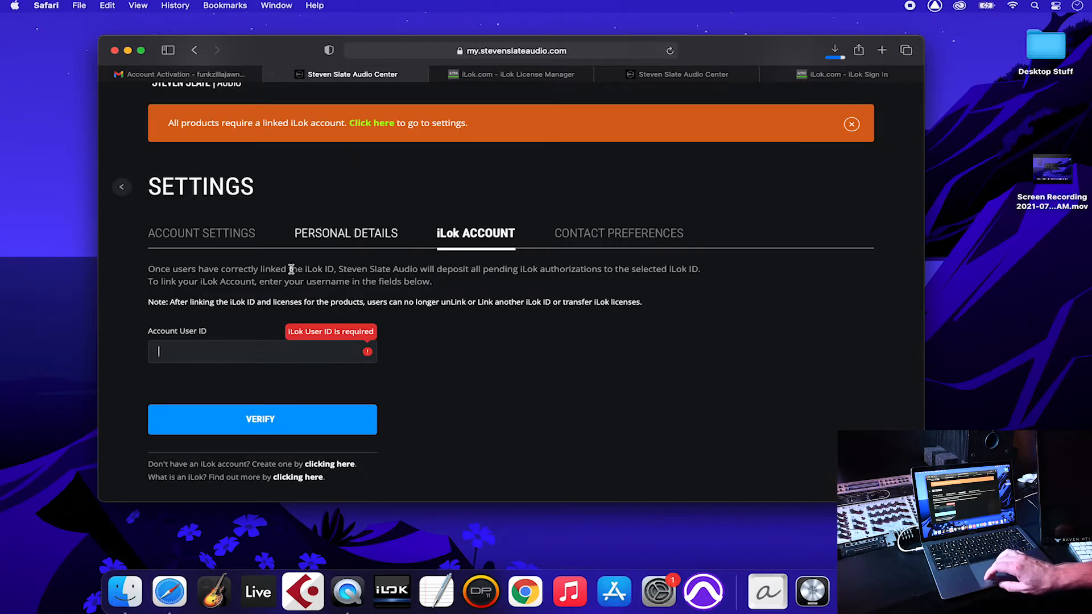
Step: Enter the iLok user ID and verify it to link iLok with the Slate account
left_click(241, 354)
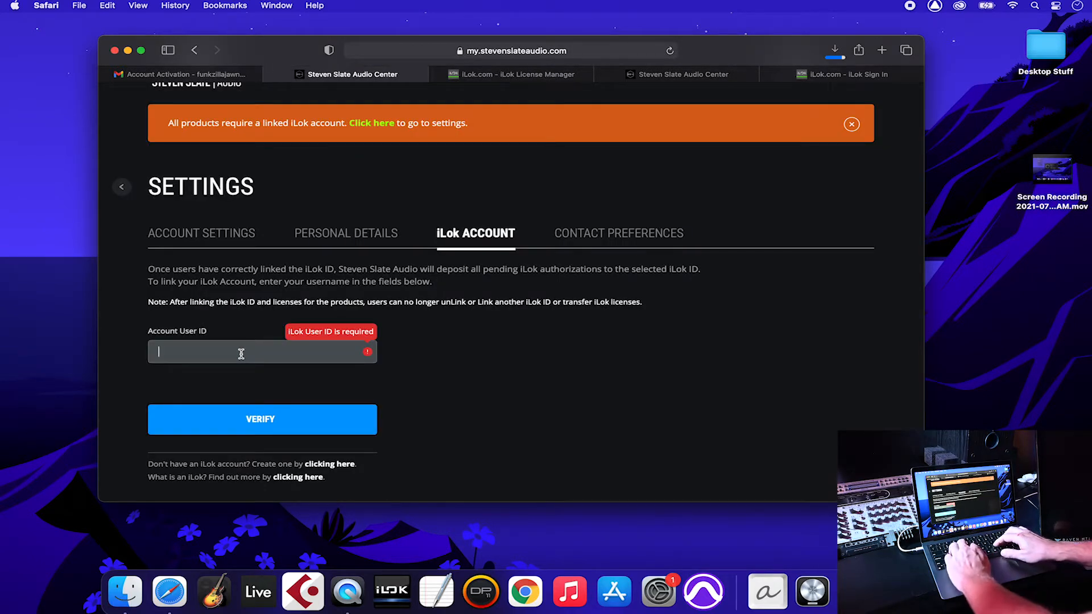
type("funkzillajawn")
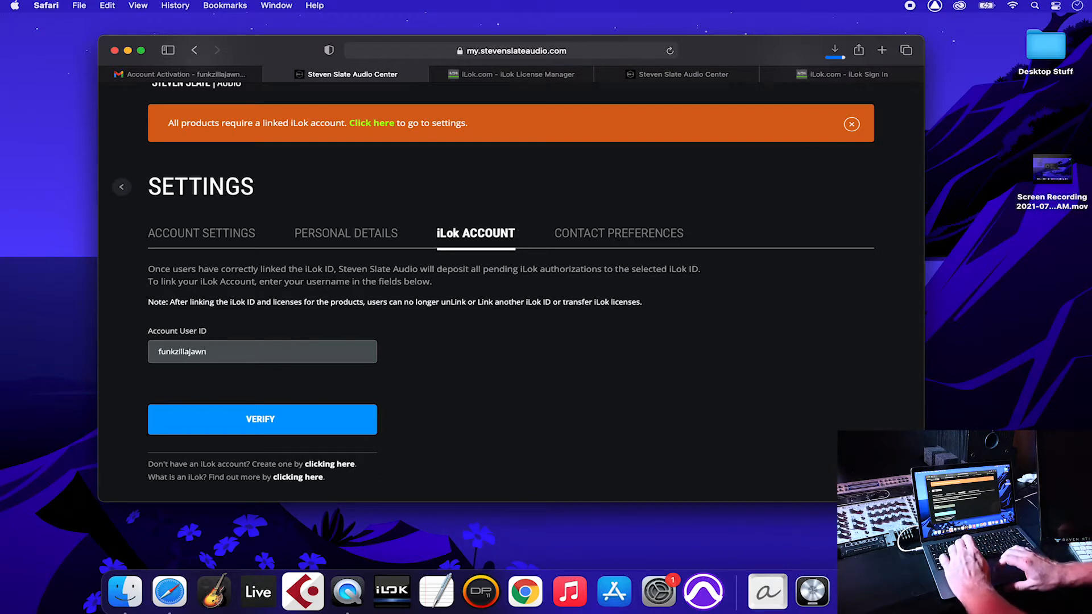
type("z")
left_click(273, 424)
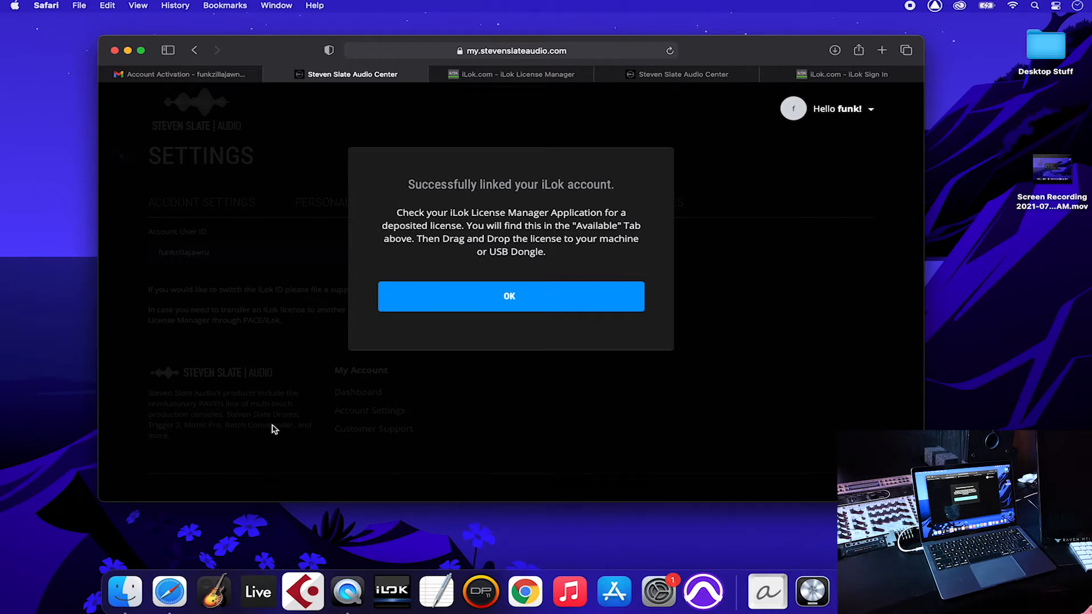
left_click(491, 309)
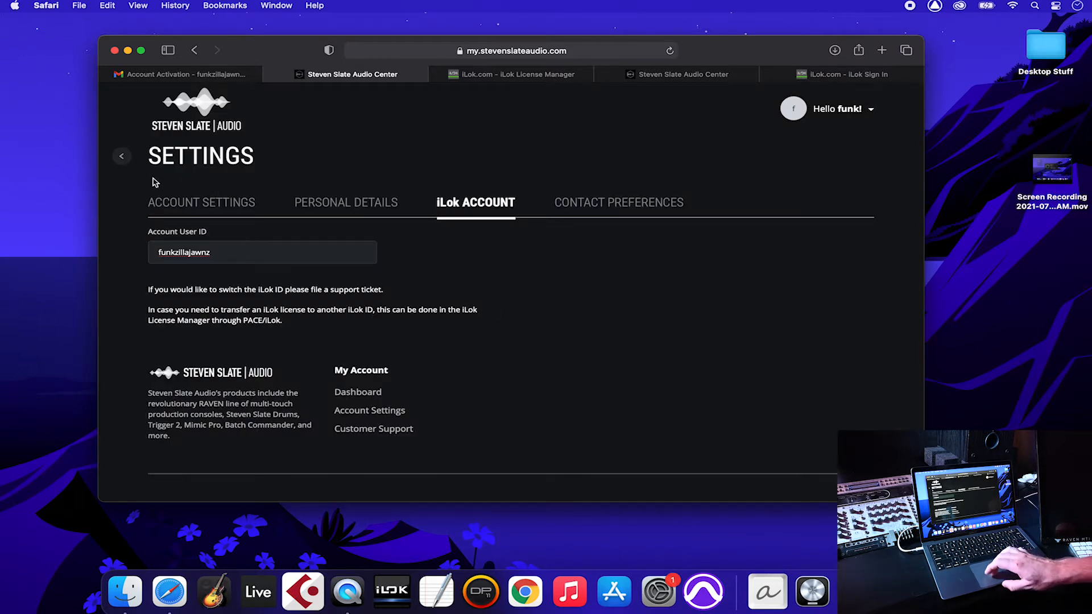
Step: Permanently dismiss the Your Products tip and launch iLok License Manager from the Dock
left_click(120, 158)
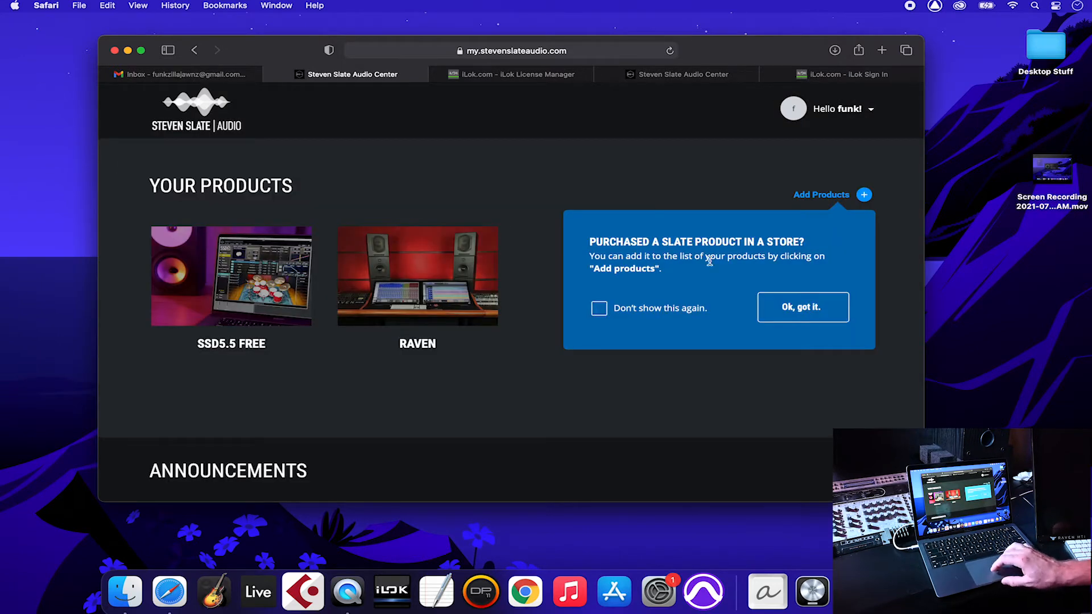
left_click(684, 309)
left_click(796, 310)
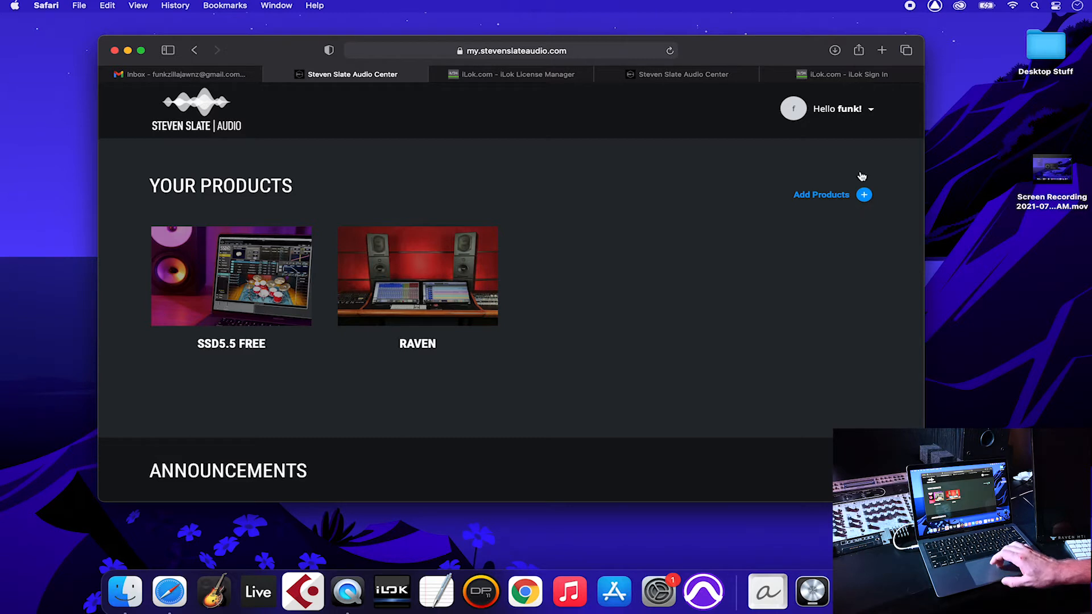
left_click(835, 50)
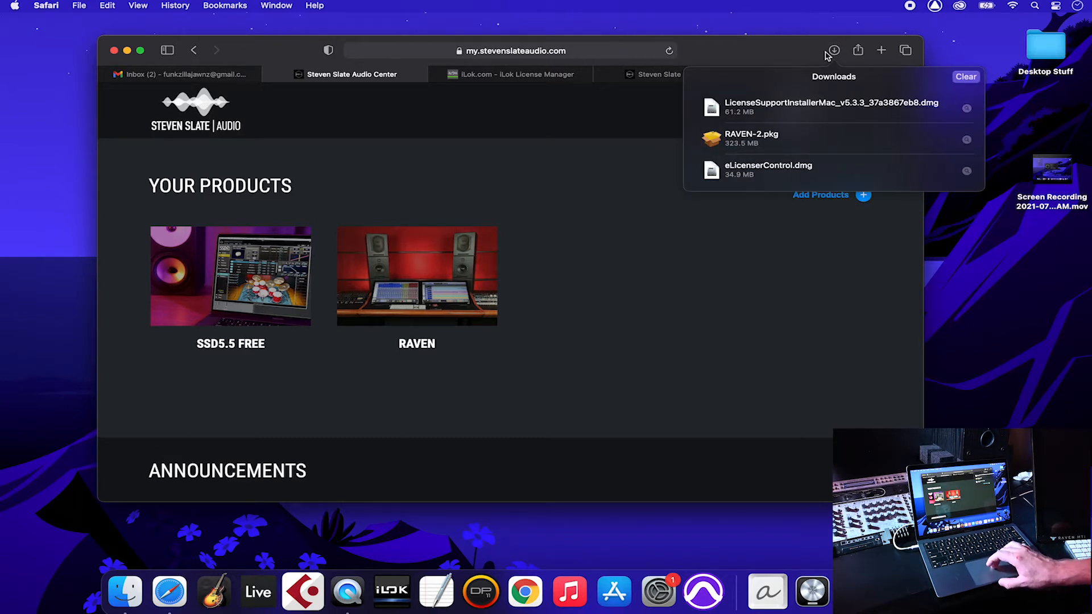
left_click(833, 51)
left_click(391, 589)
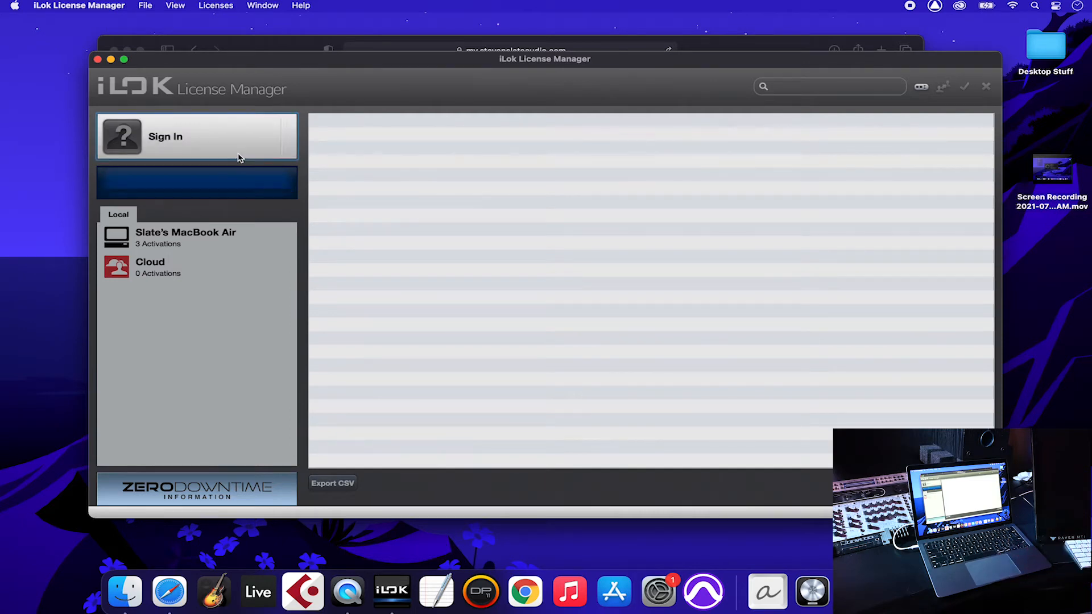
Step: Sign in to iLok License Manager with the iLok user ID and password
left_click(179, 139)
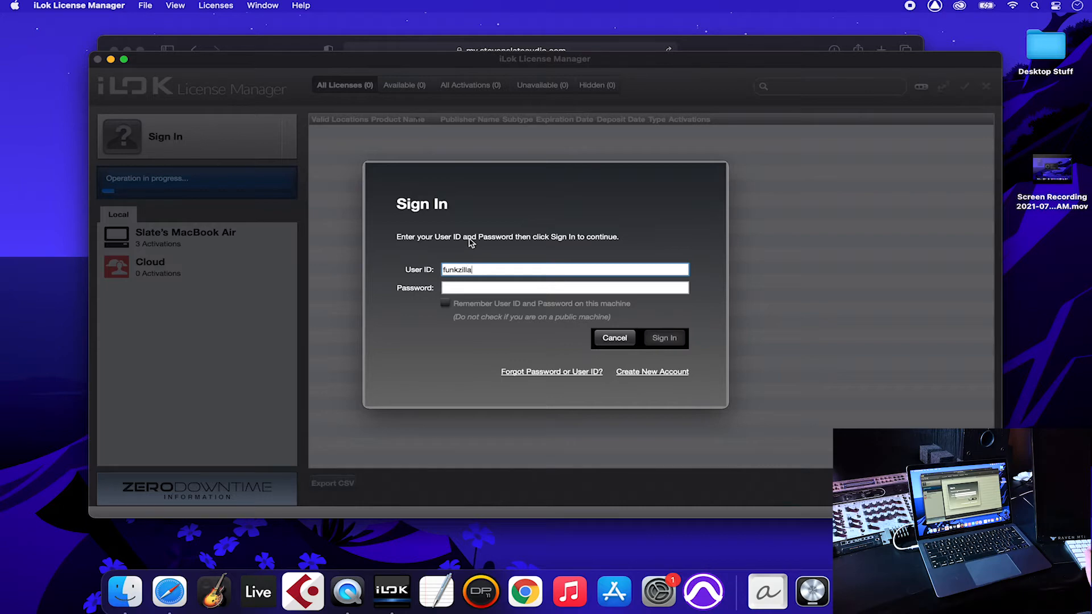
type("funkzillajawnz")
key("Tab")
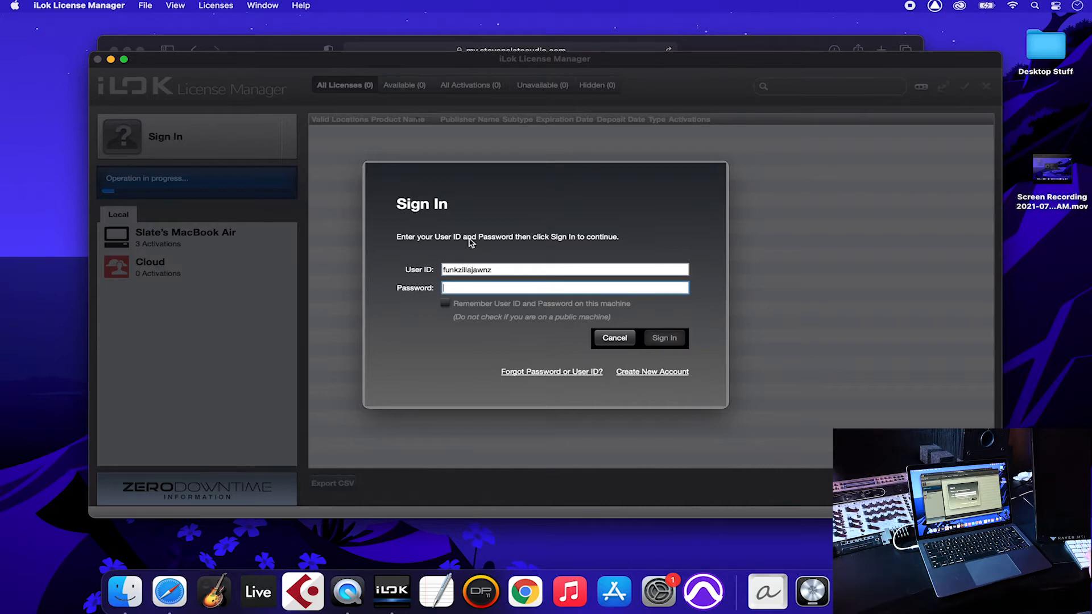
type("•••••")
key("Return")
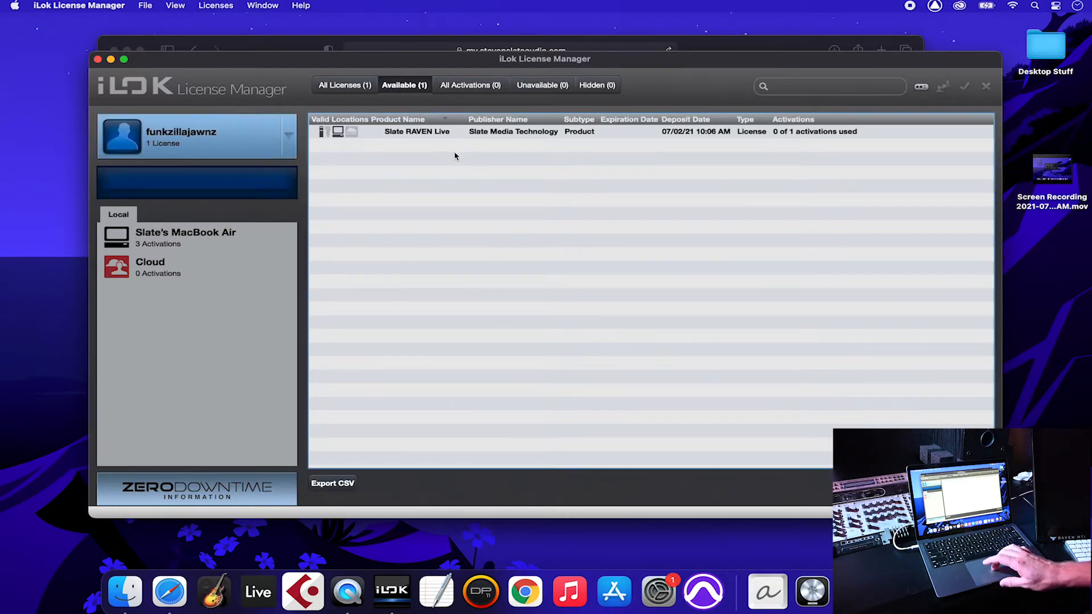
Step: Activate Slate RAVEN Live on the MacBook Air, confirm it shows Active, then return to Safari
left_click(440, 135)
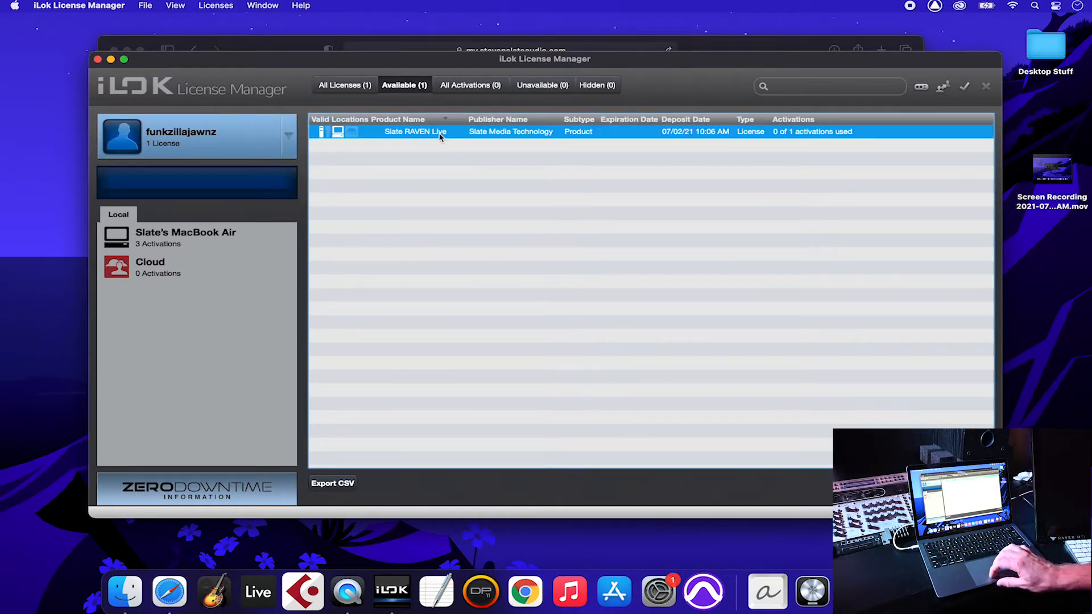
right_click(440, 136)
left_click(465, 167)
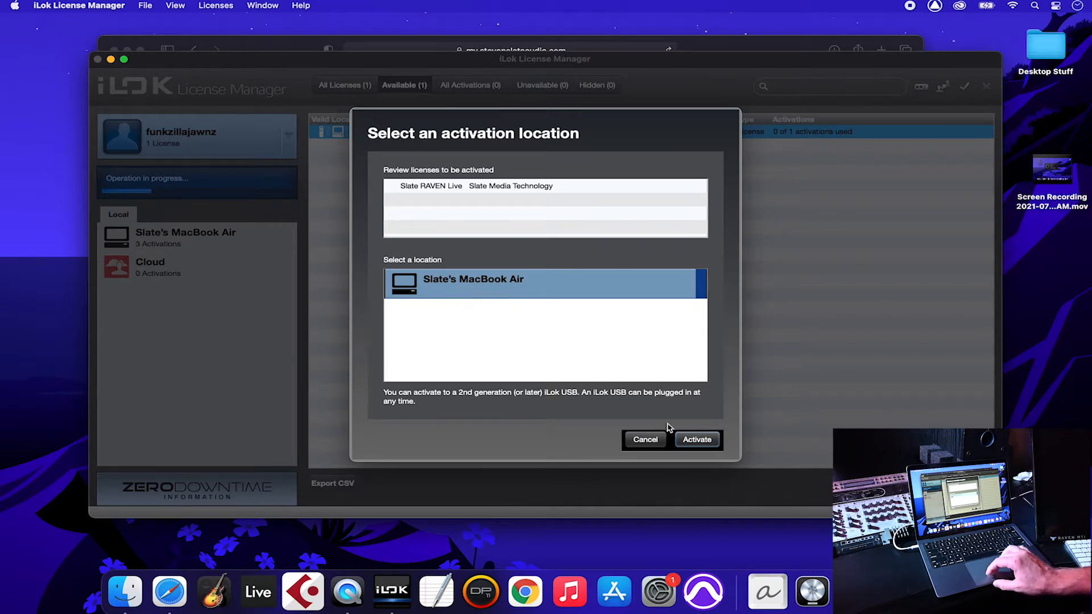
left_click(690, 441)
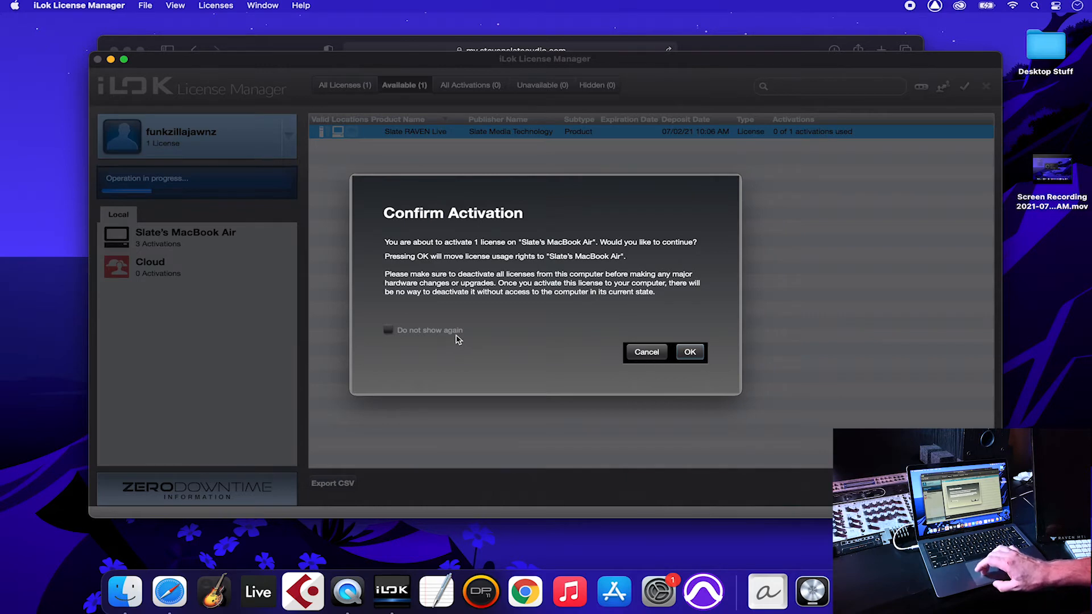
left_click(689, 354)
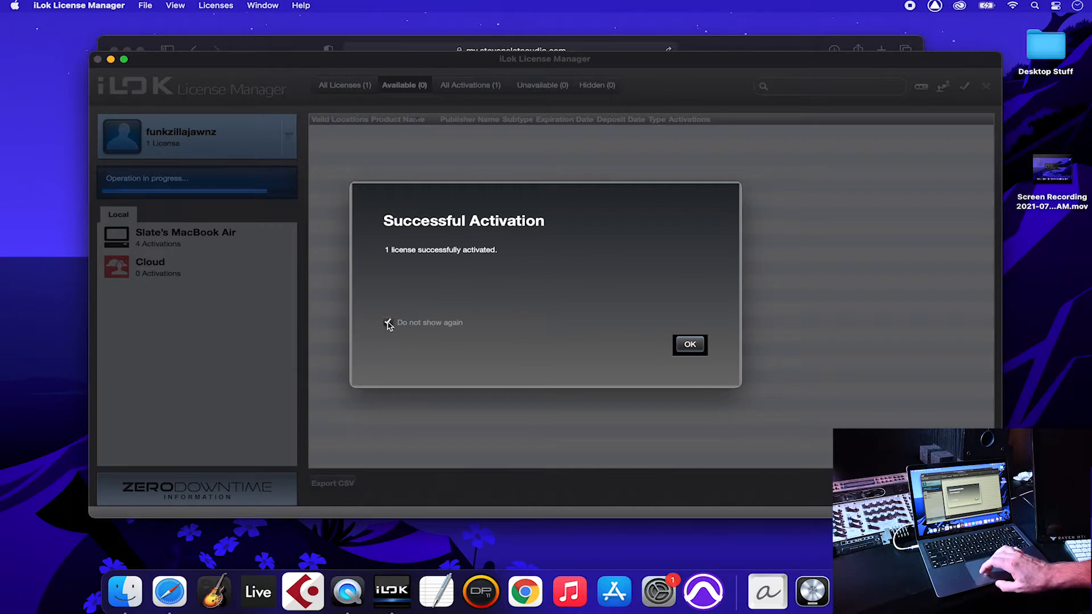
left_click(688, 346)
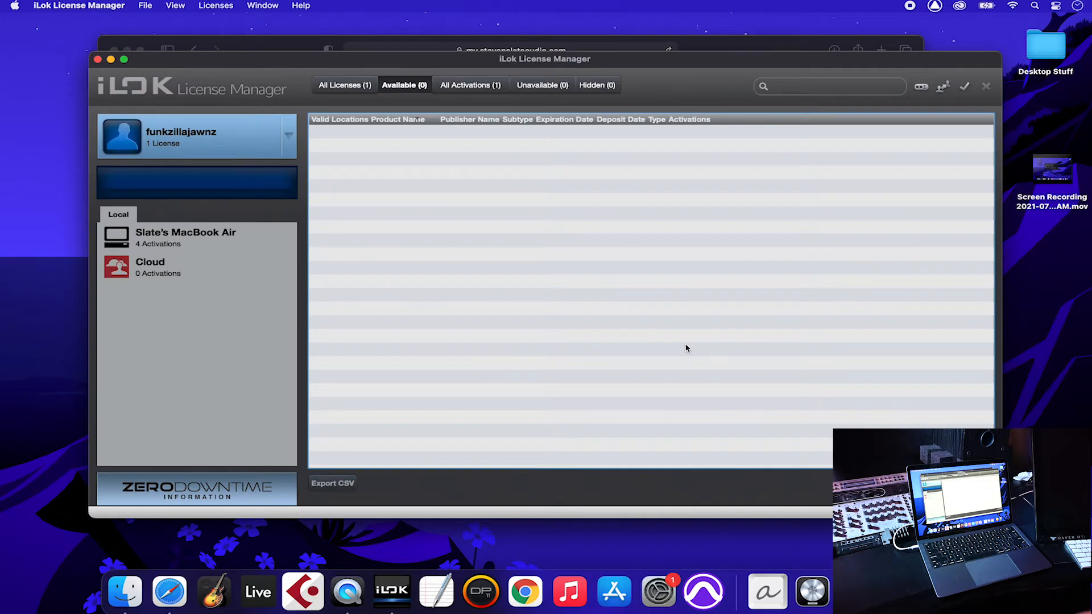
left_click(239, 244)
left_click(493, 161)
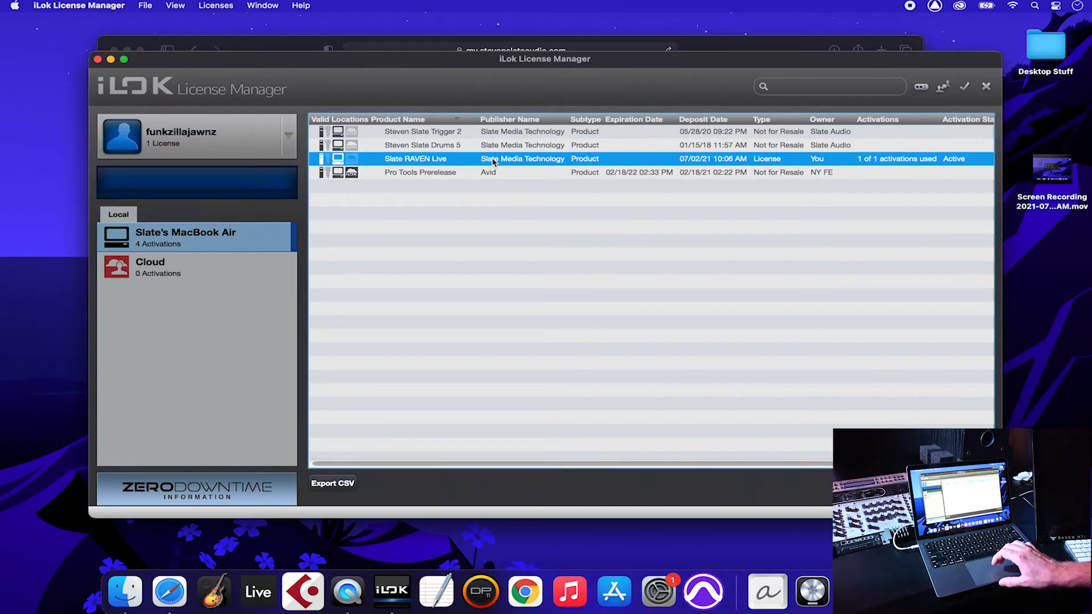
key("super+q")
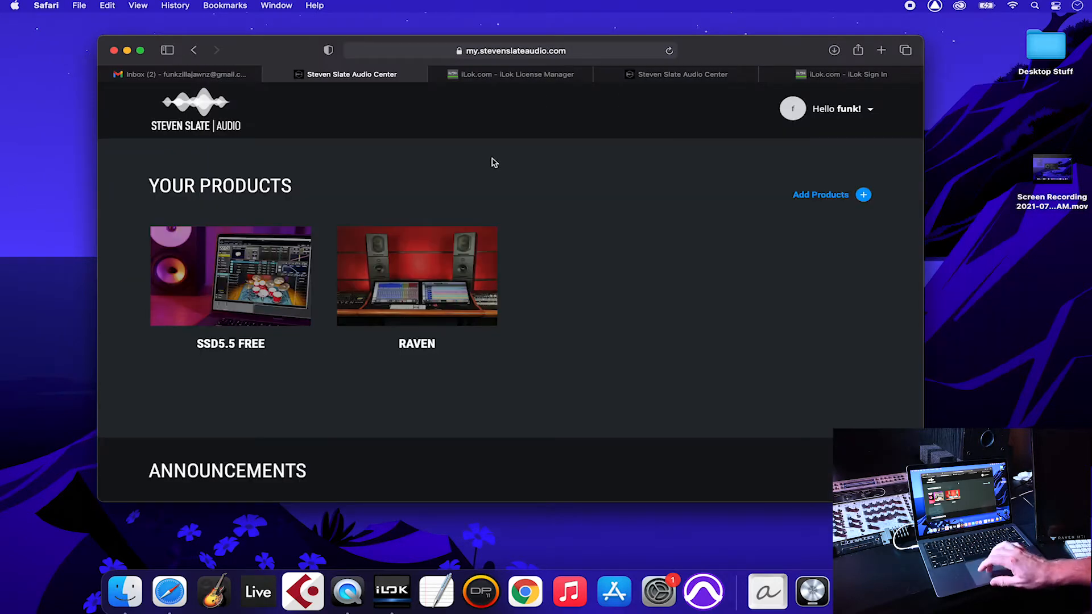
left_click(834, 50)
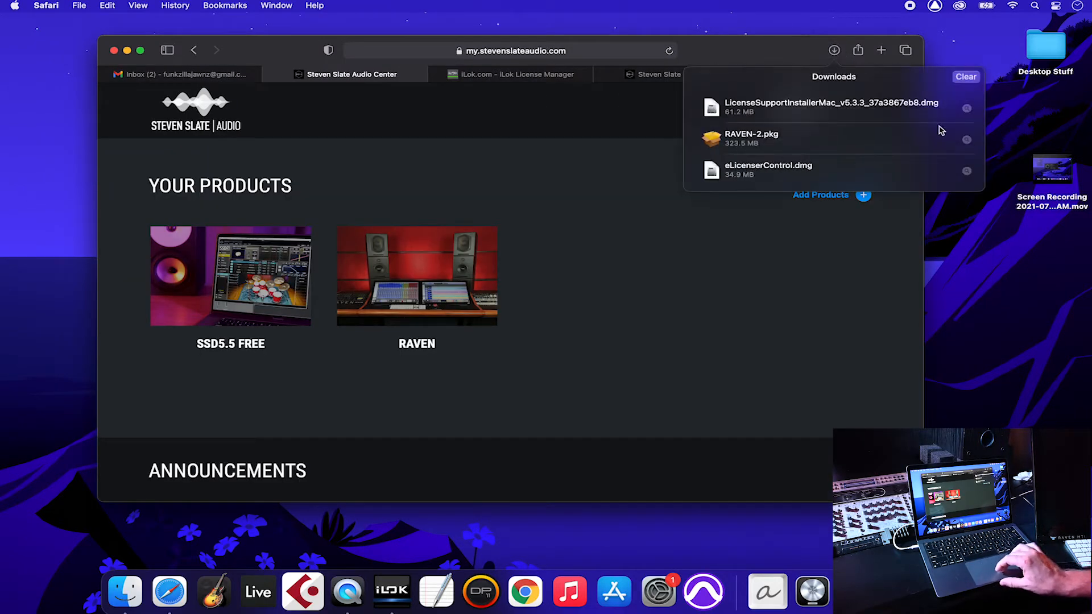
left_click(805, 55)
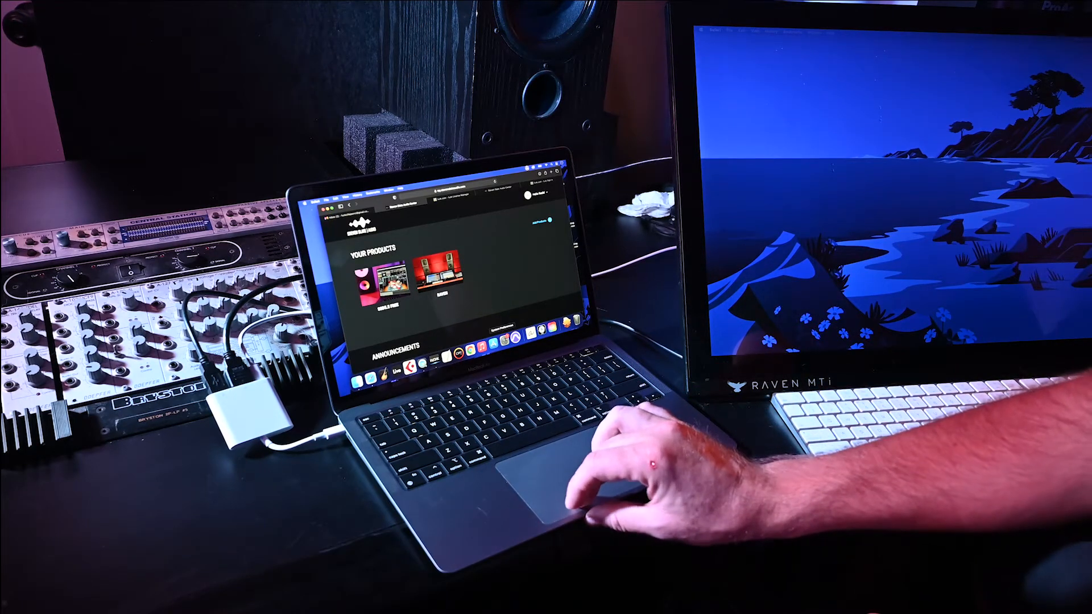
Step: Show the Displays Arrangement tab and identify the built-in laptop screen and the external RAVEN display
left_click(503, 339)
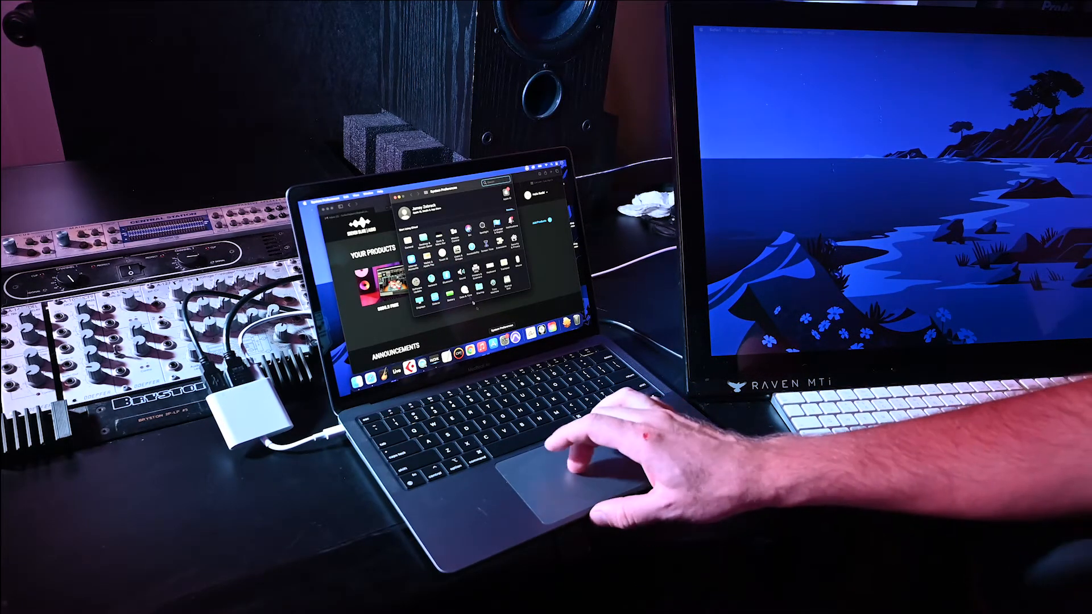
left_click(419, 300)
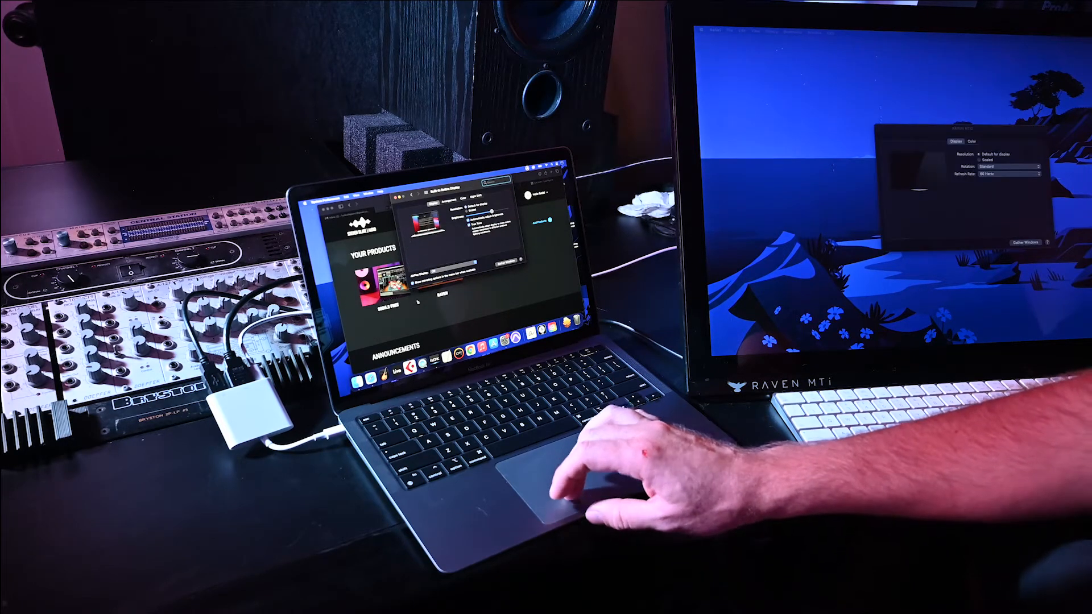
left_click(448, 201)
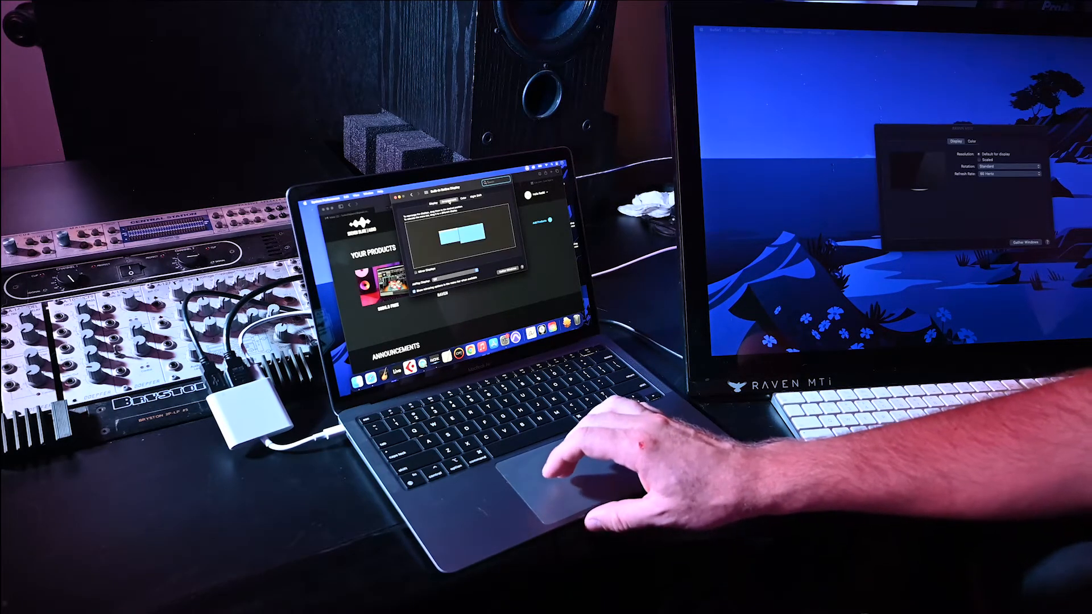
left_click(453, 234)
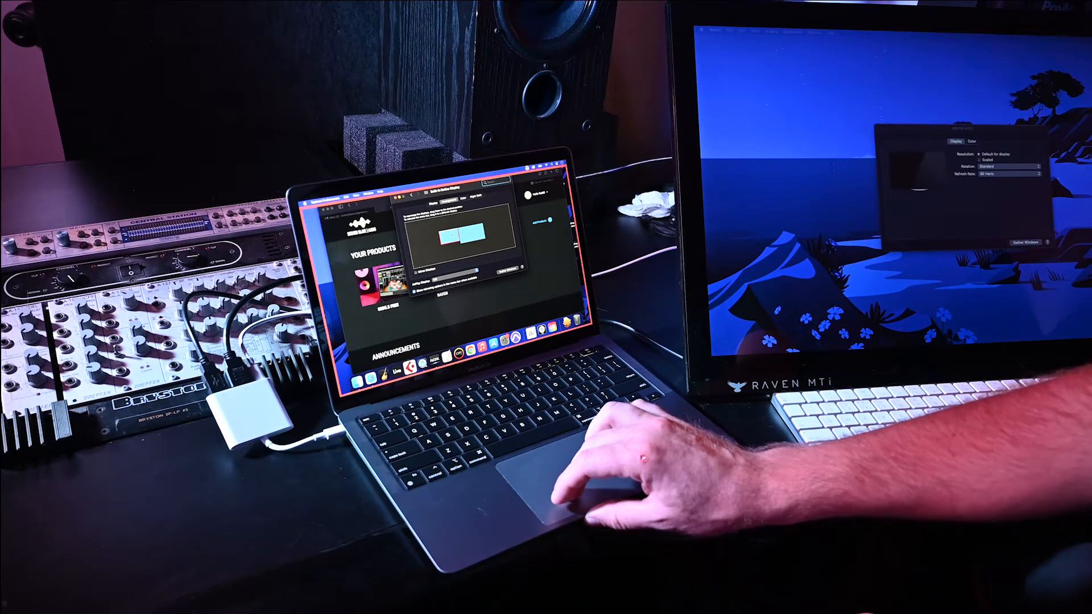
left_click(452, 235)
left_click(463, 233)
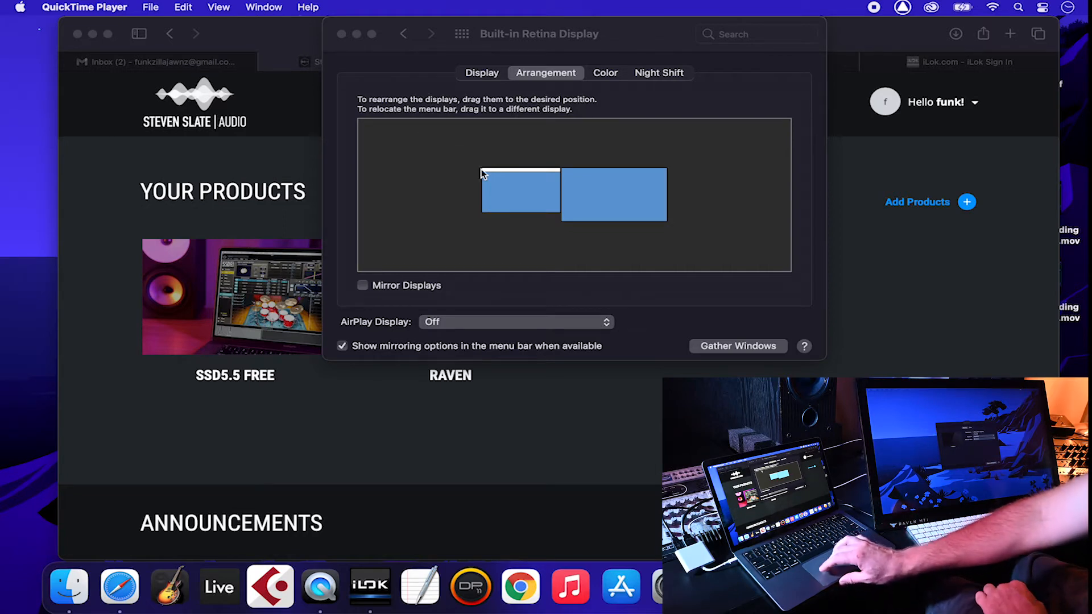
Step: Keep the laptop display left of the external one, with the menu bar on the laptop
left_click(496, 182)
left_click(496, 182)
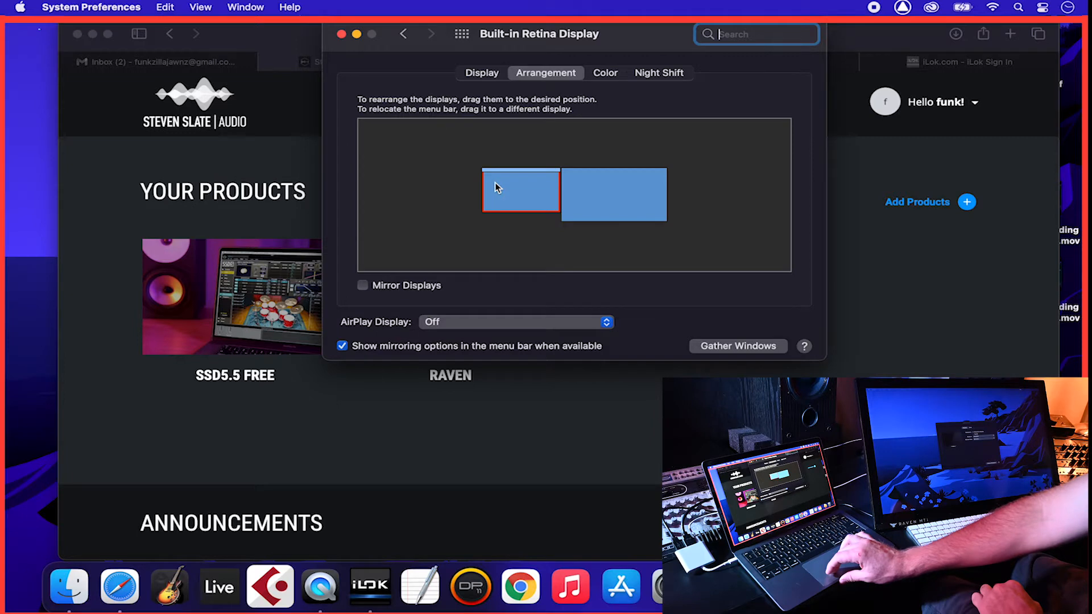
left_click(610, 202)
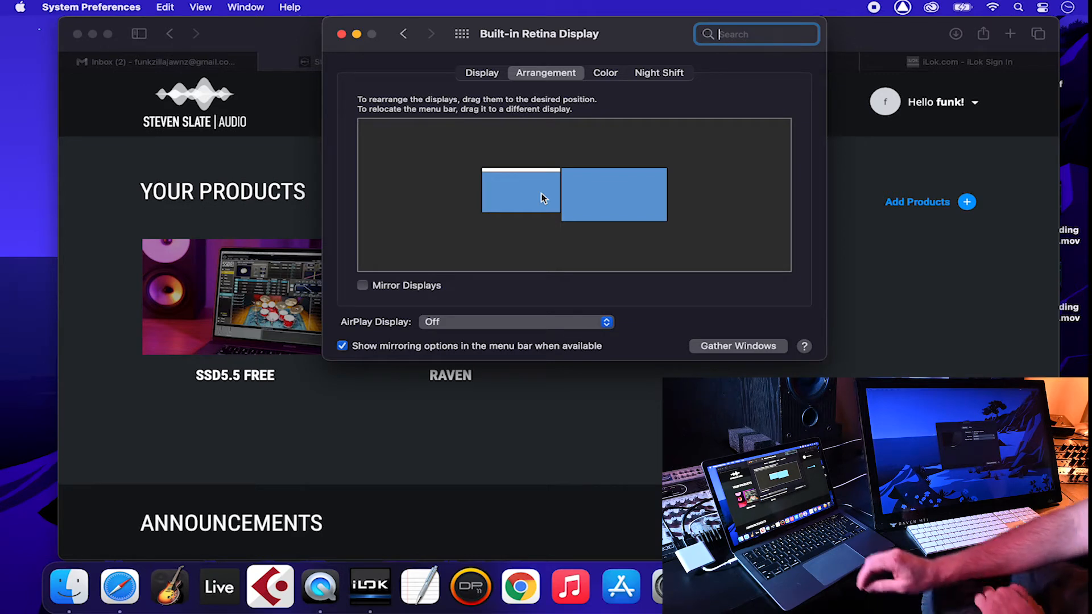
mouse_move(542, 198)
left_mouse_down()
mouse_move(541, 245)
mouse_move(643, 241)
mouse_move(572, 216)
mouse_move(558, 178)
mouse_move(585, 163)
mouse_move(678, 174)
mouse_move(675, 193)
mouse_move(643, 164)
mouse_move(565, 166)
mouse_move(553, 193)
left_mouse_up()
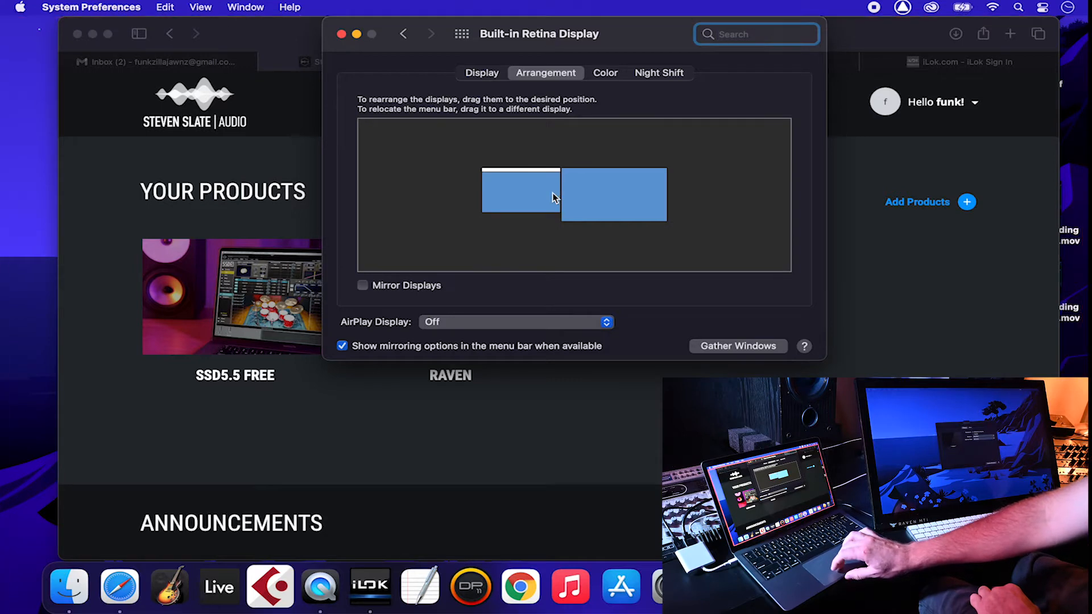
left_click(599, 193)
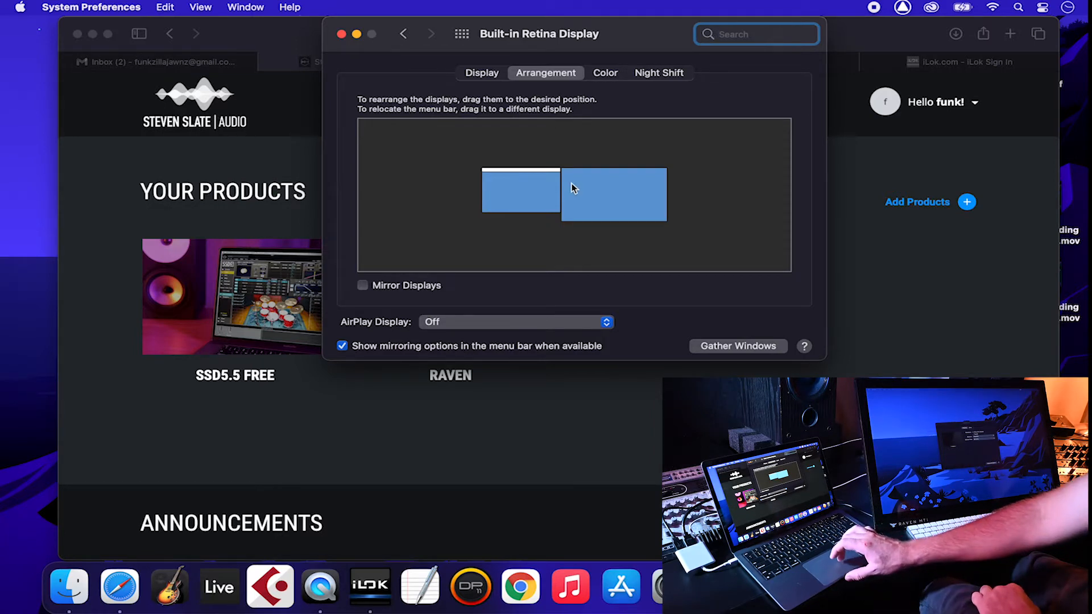
left_click_drag(541, 170, 574, 181)
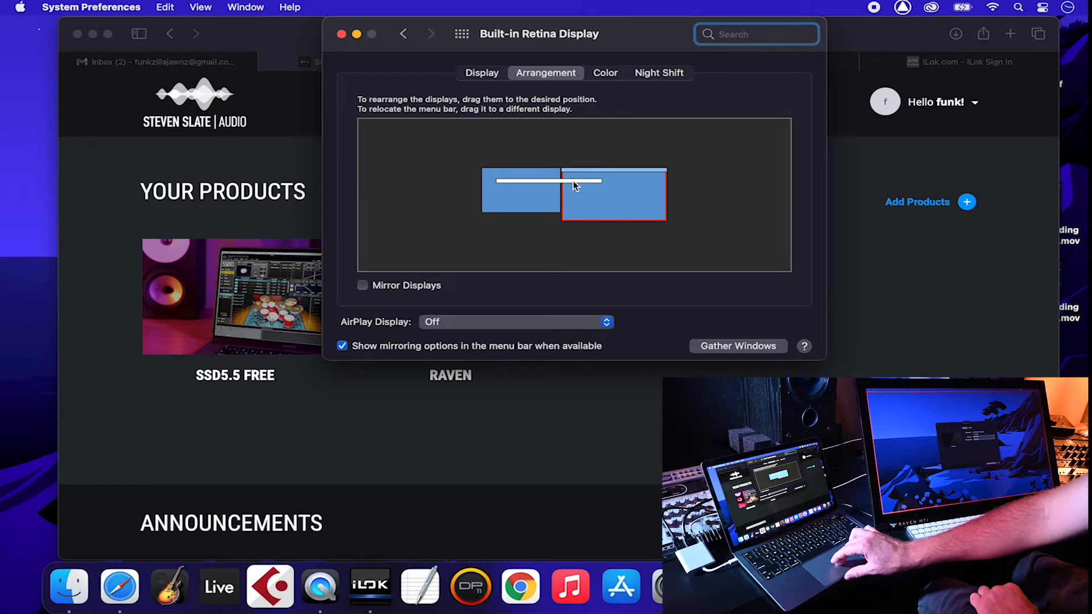
left_click_drag(574, 182, 553, 187)
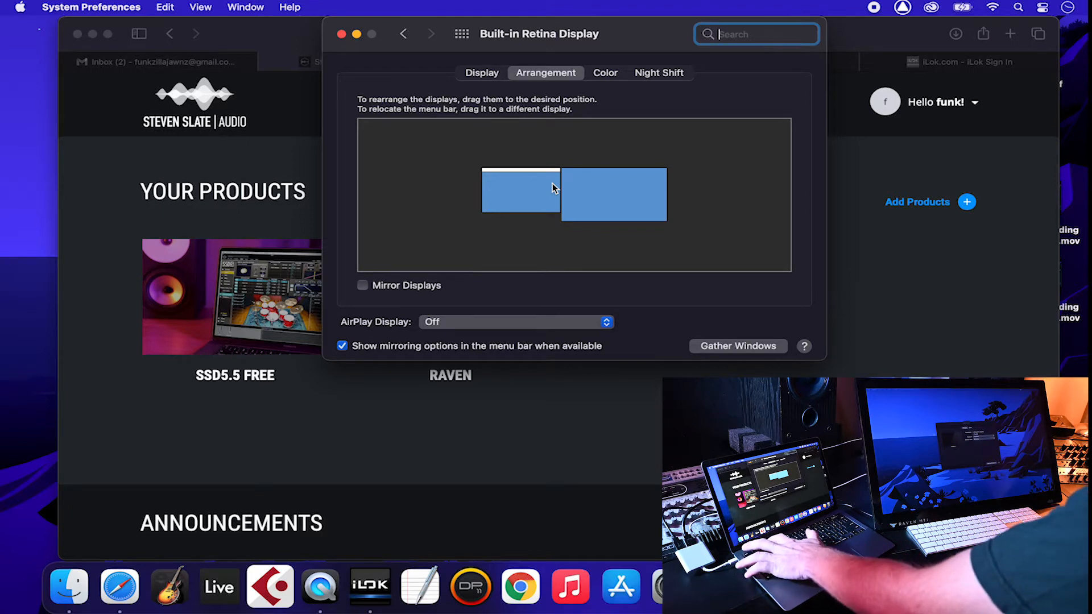
Step: Add a second desktop, Desktop 2, in Mission Control
key("ctrl+Up")
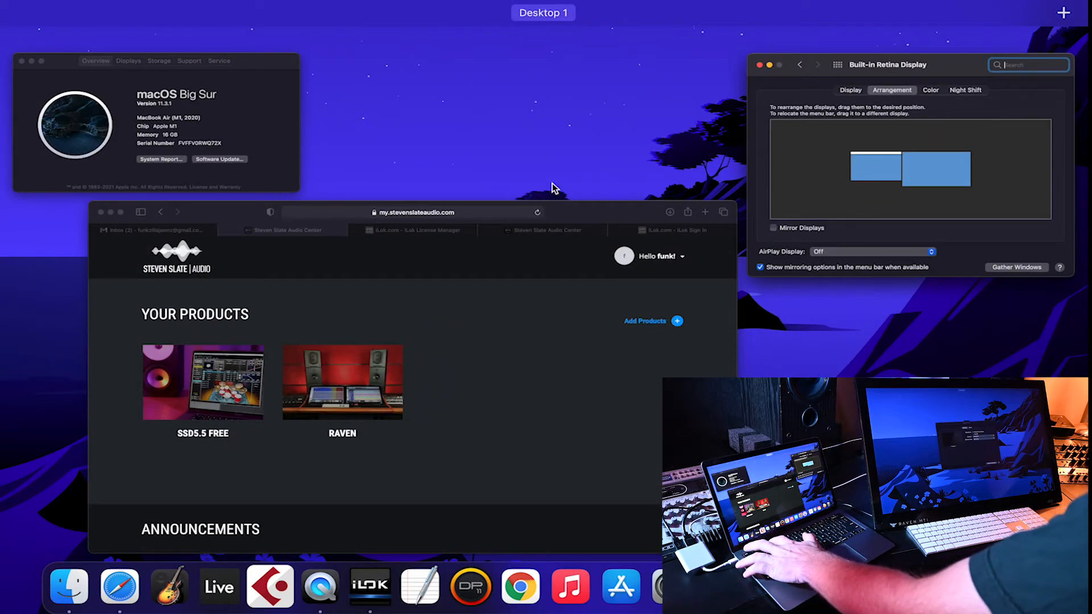
mouse_move(560, 26)
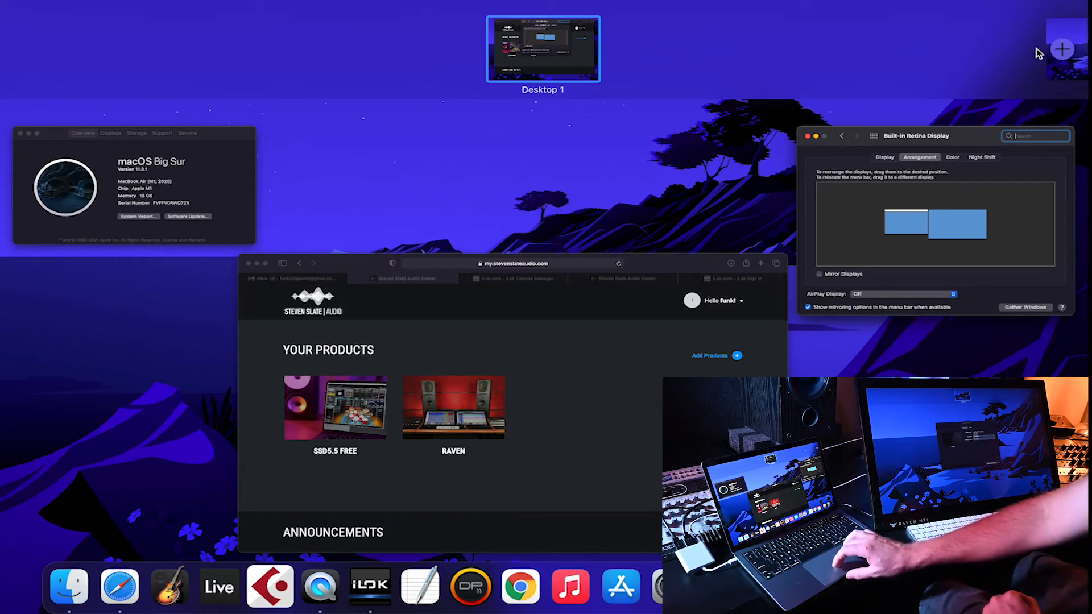
left_click(1061, 57)
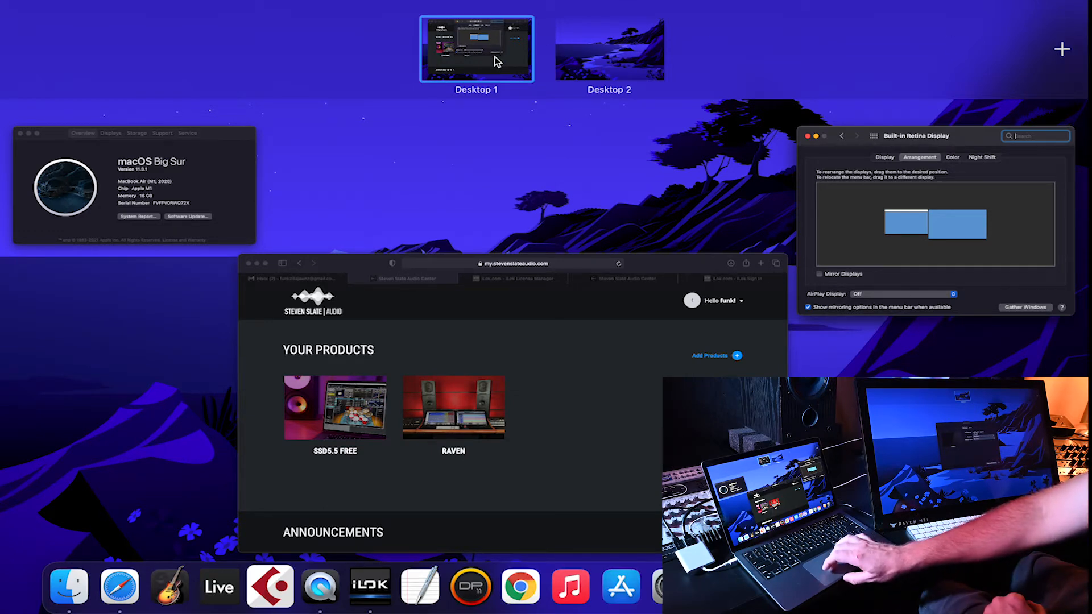
Step: Return to Desktop 1, then reopen Mission Control to confirm both spaces and close it
mouse_move(497, 62)
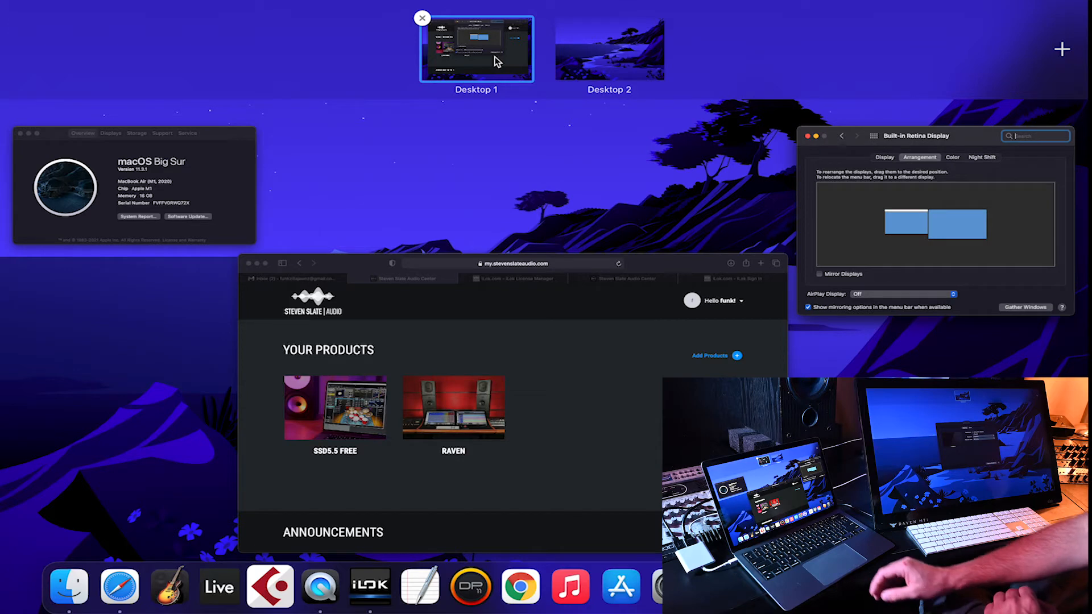
left_click(506, 55)
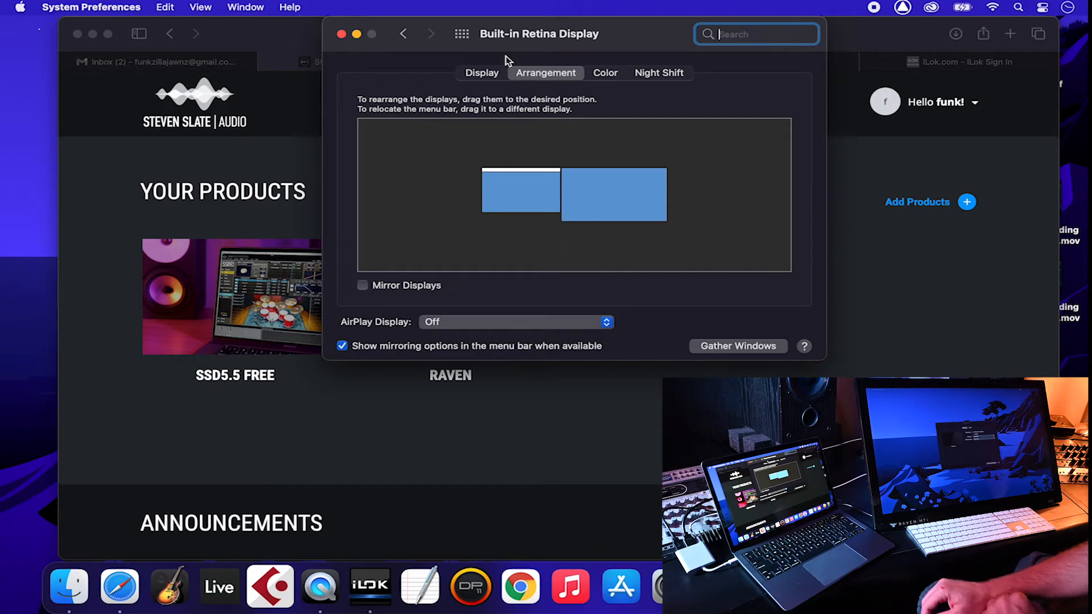
key("ctrl+Up")
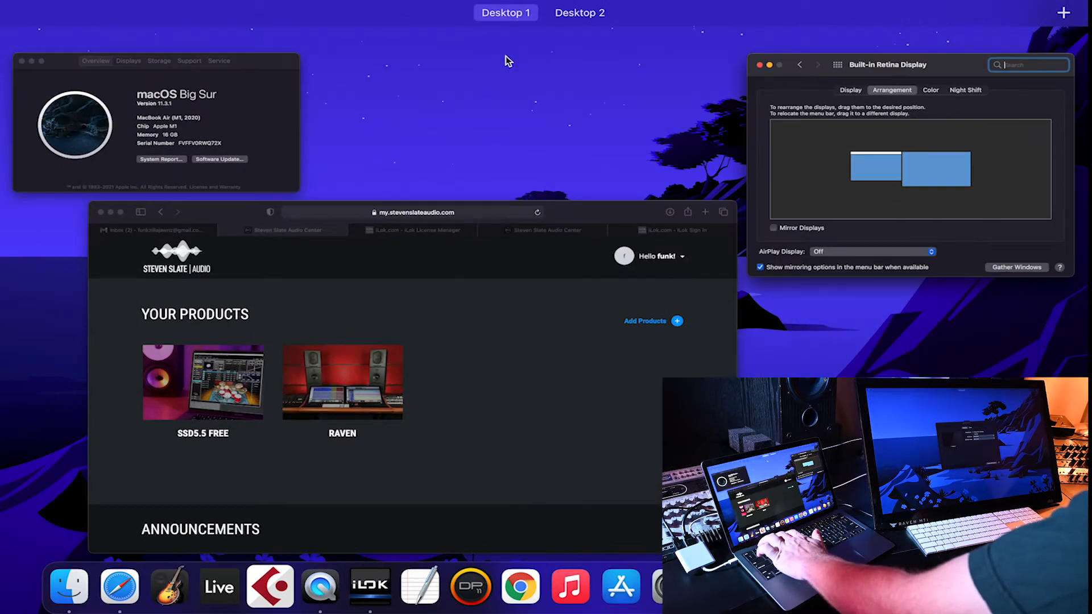
left_click(506, 56)
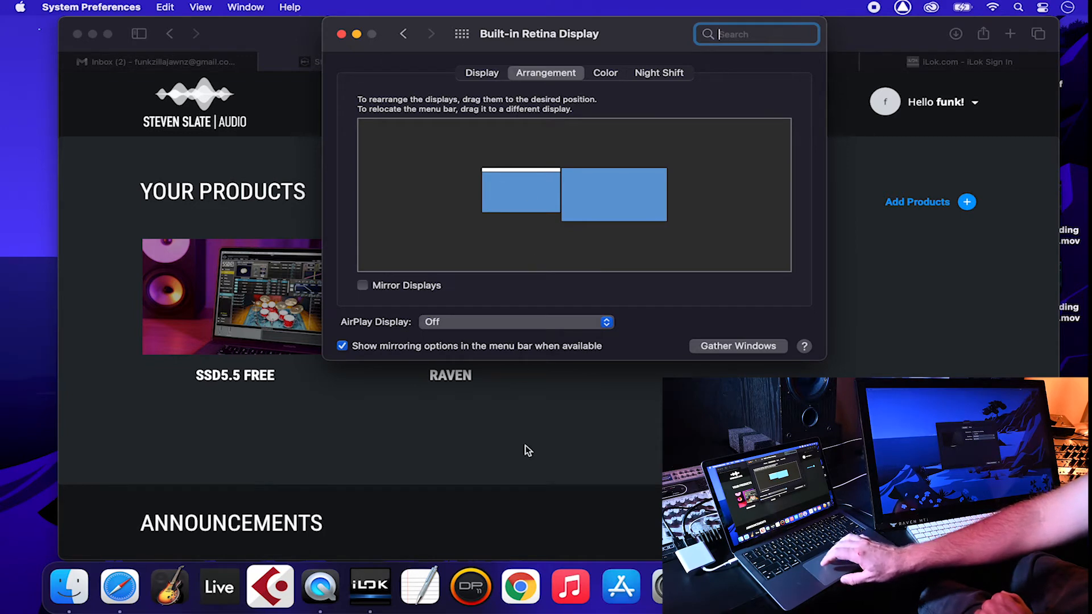
right_click(519, 577)
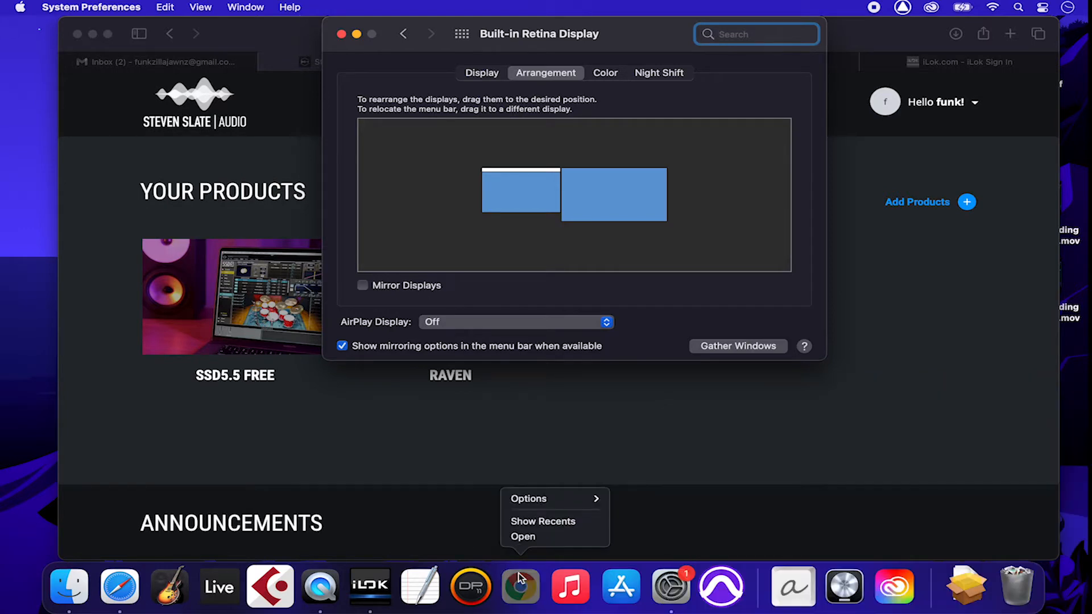
mouse_move(551, 503)
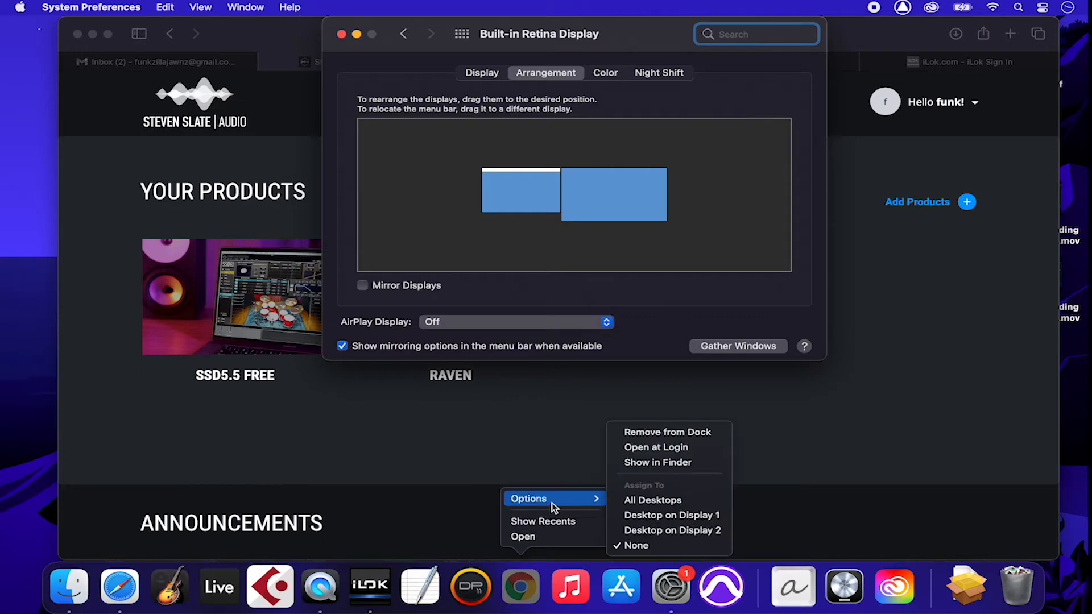
left_click(655, 530)
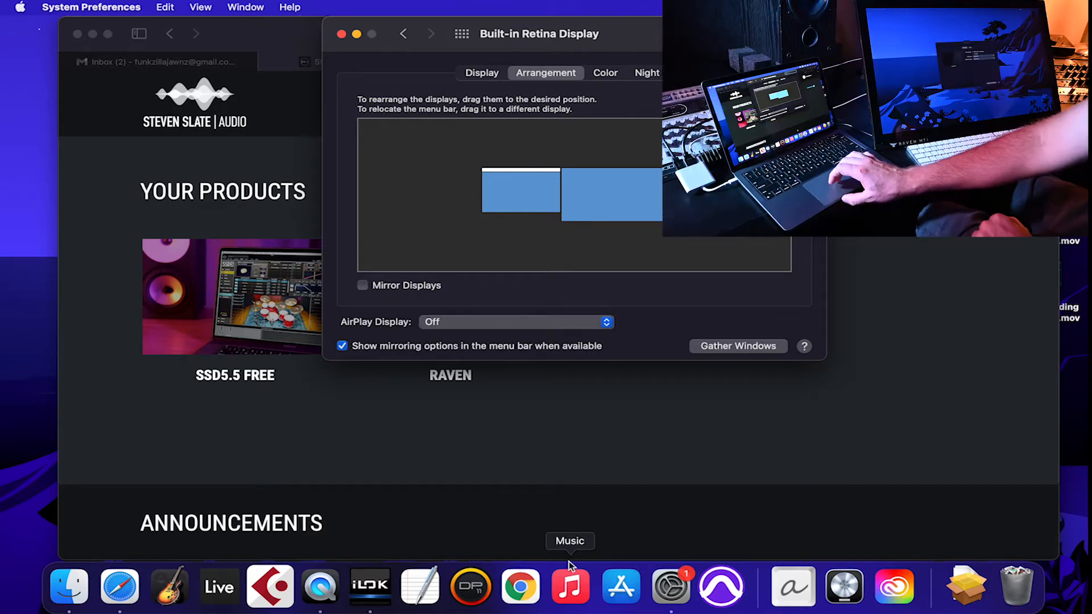
left_click(528, 586)
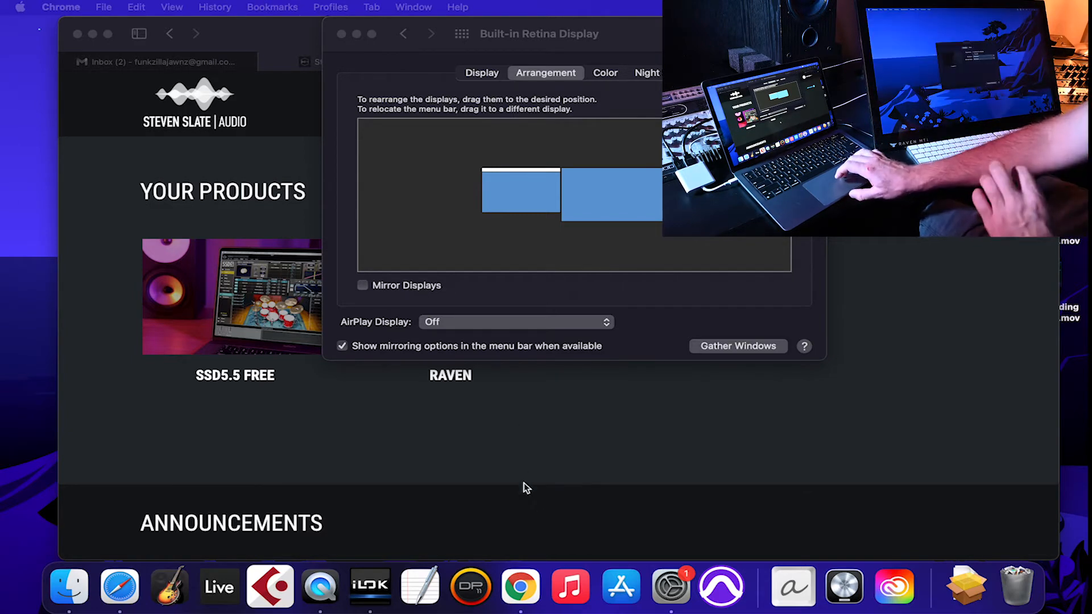
right_click(718, 583)
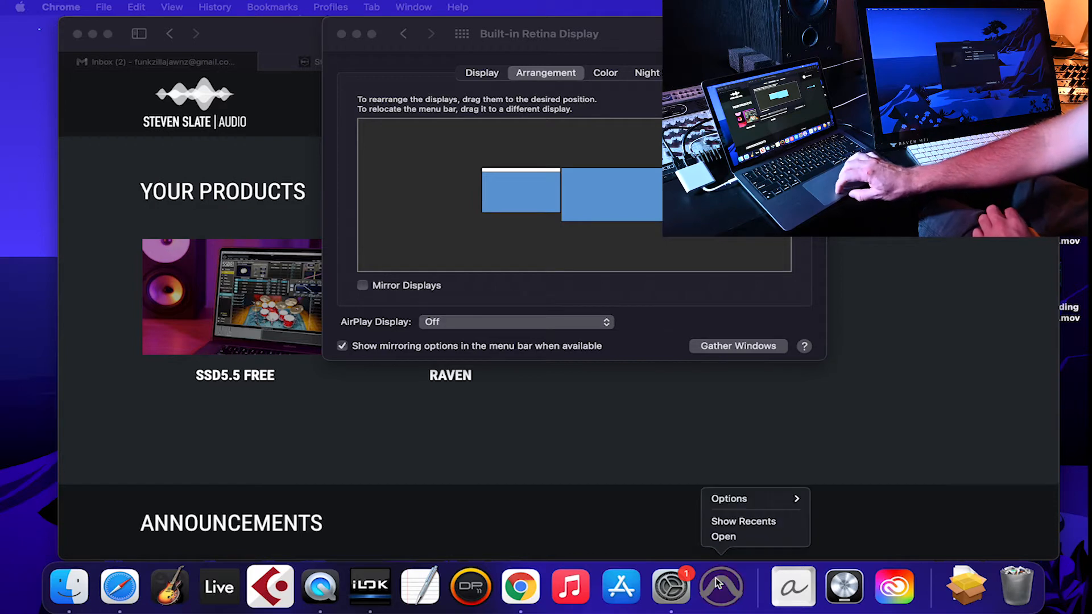
mouse_move(760, 501)
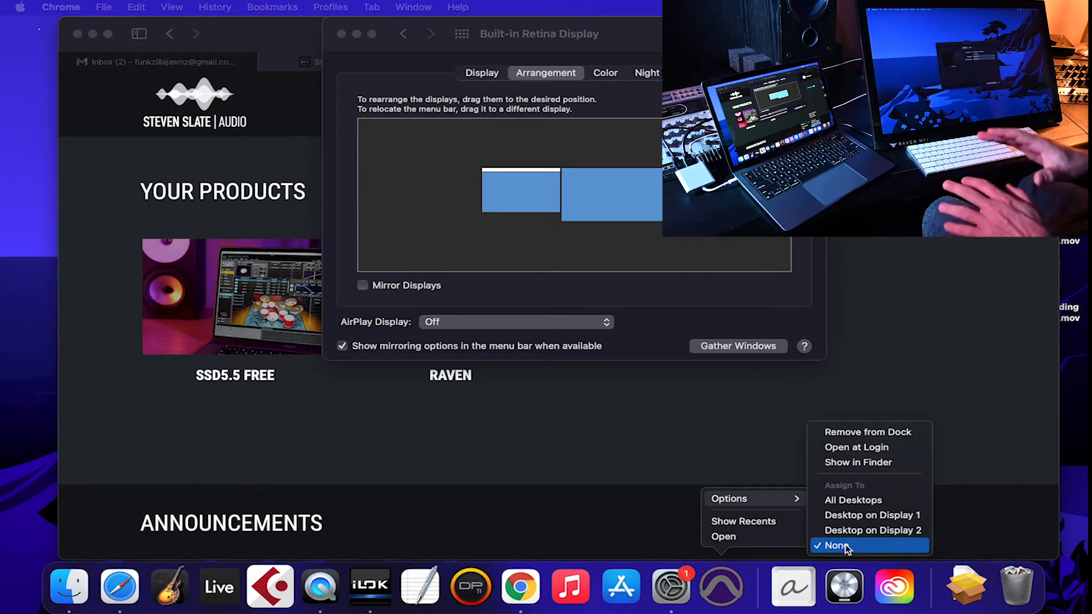
left_click(590, 504)
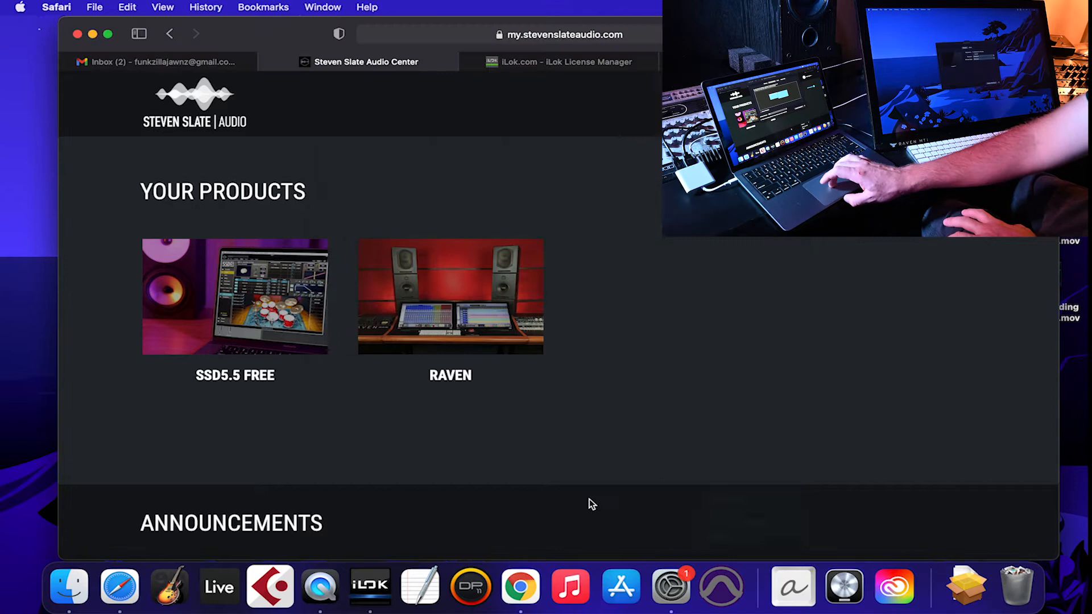
right_click(370, 587)
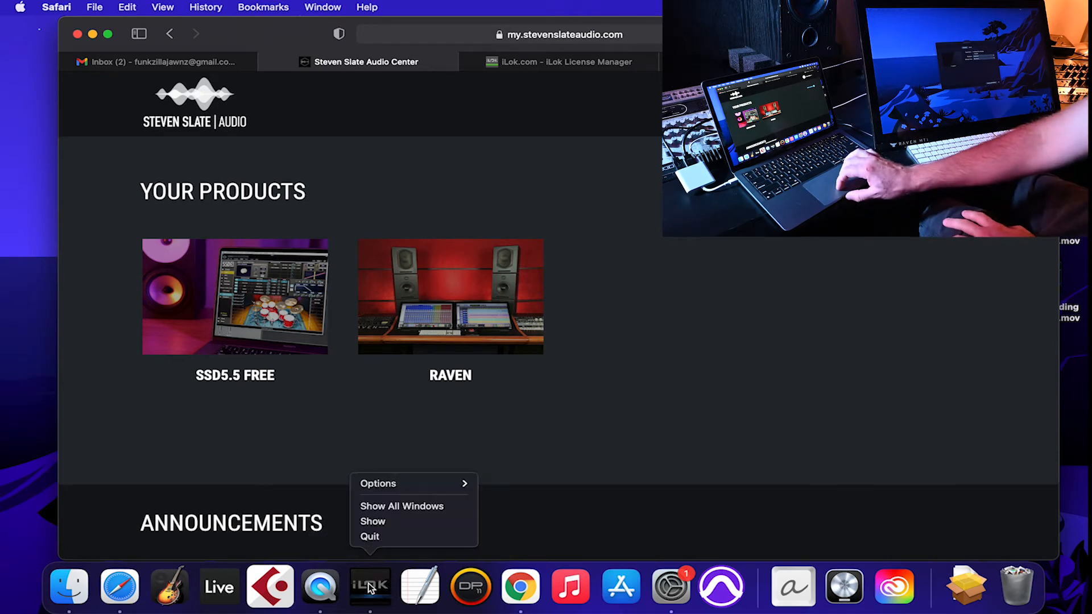
mouse_move(430, 485)
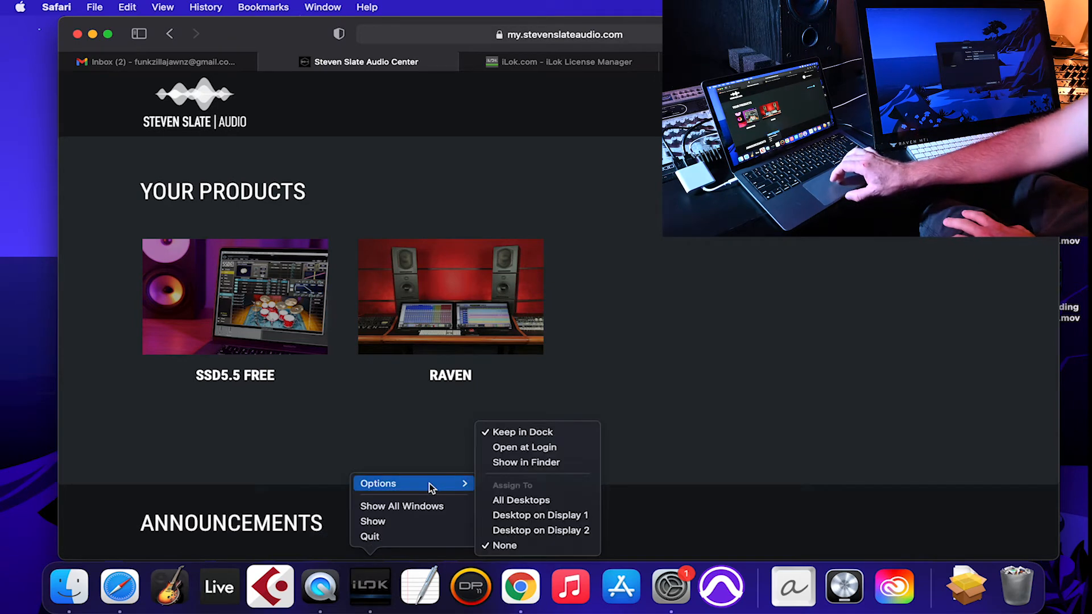
left_click(766, 453)
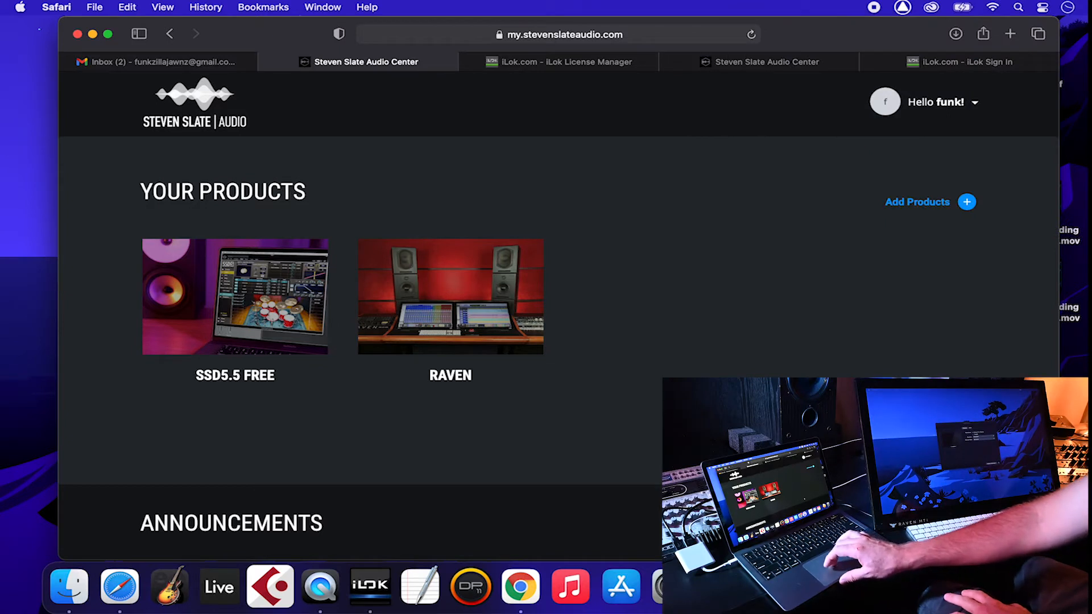
Step: Bring System Preferences forward, check both displays in Arrangement, and go back to all panes
left_click(671, 587)
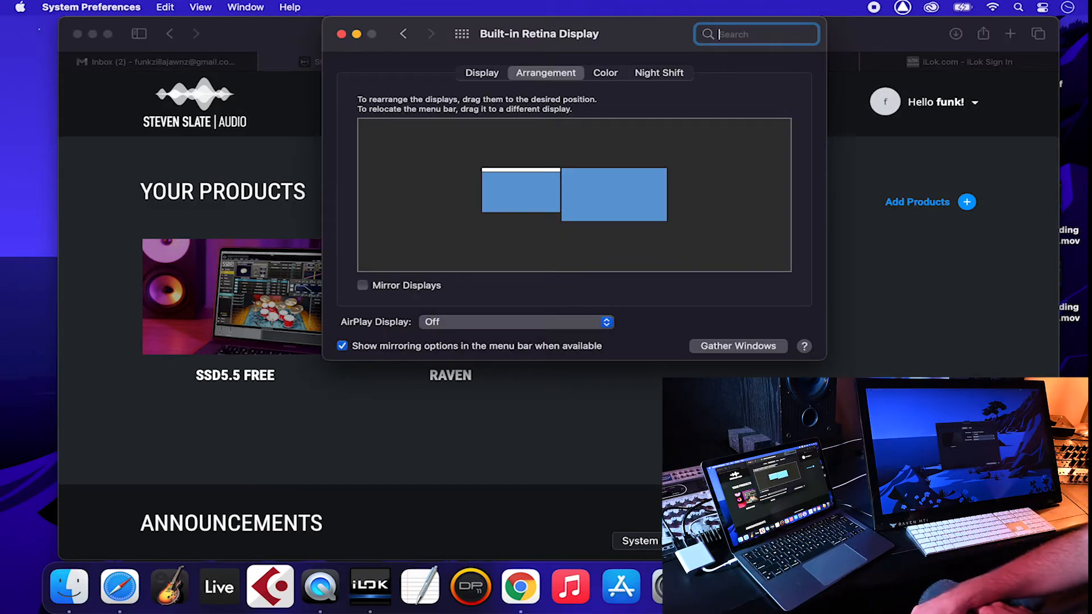
left_click(534, 207)
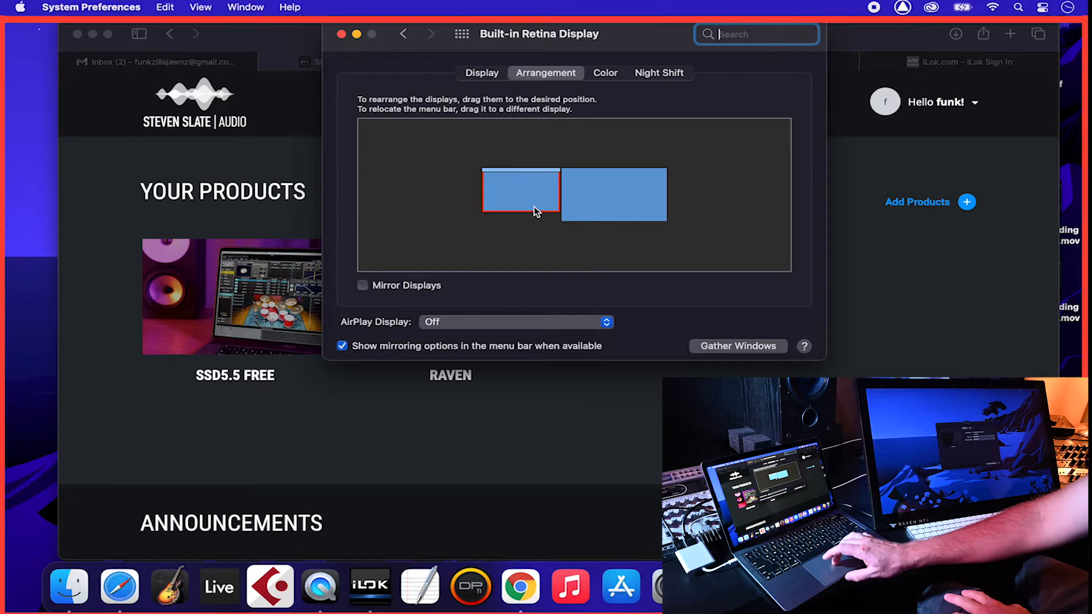
left_click(580, 207)
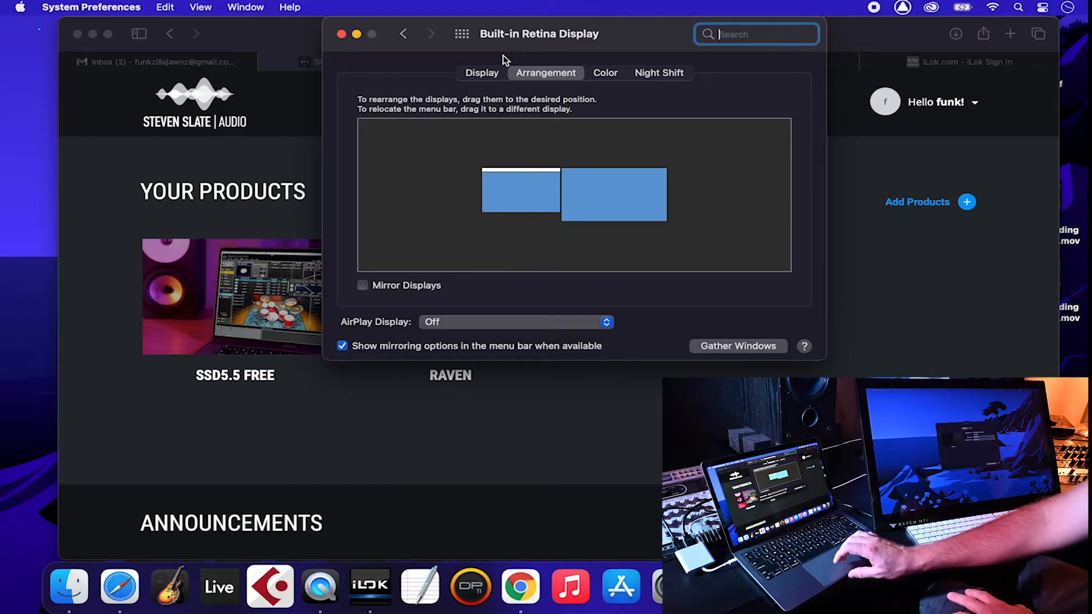
left_click(461, 35)
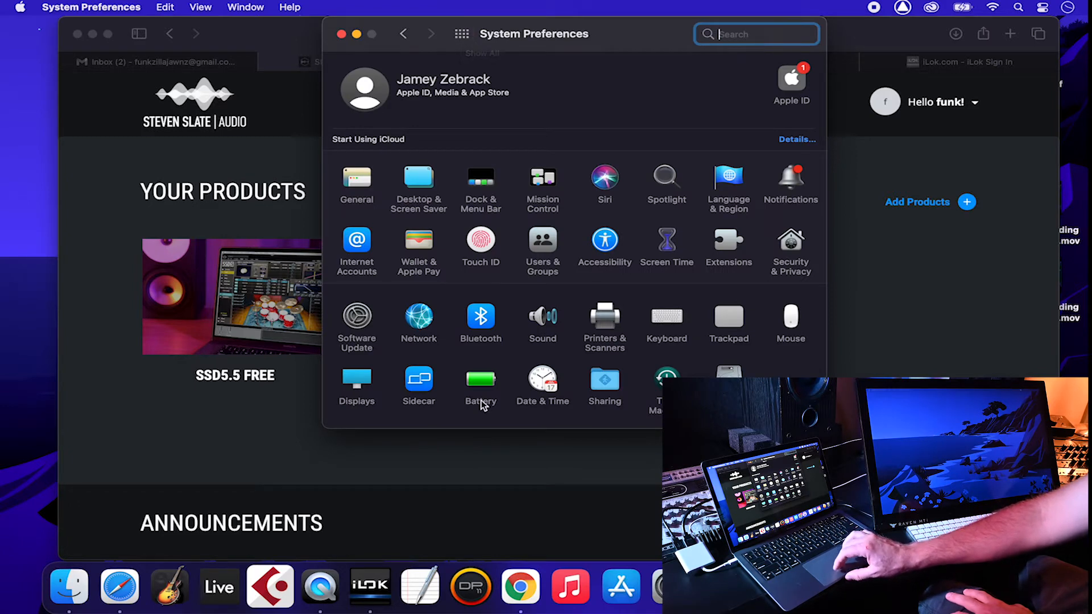
Step: On battery power, set Turn display off to Never and disable slight dimming
left_click(482, 381)
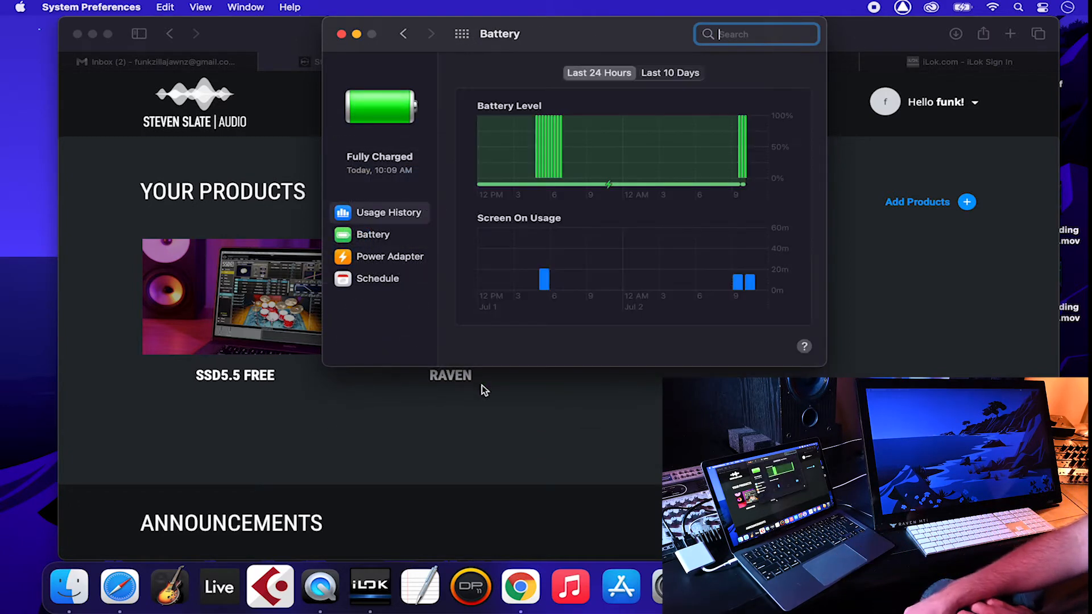
left_click(400, 234)
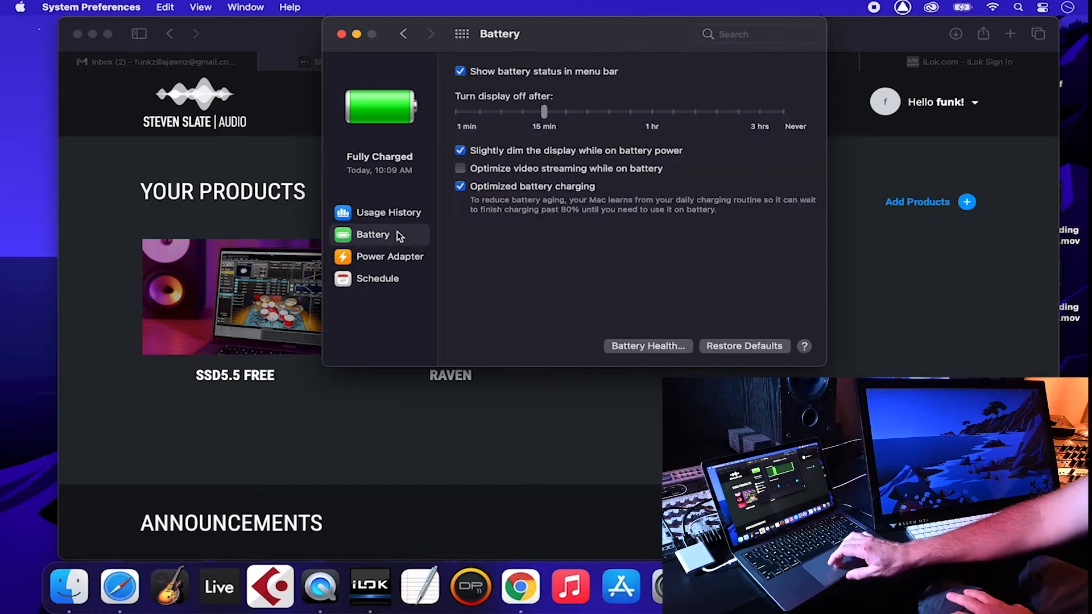
left_click(782, 112)
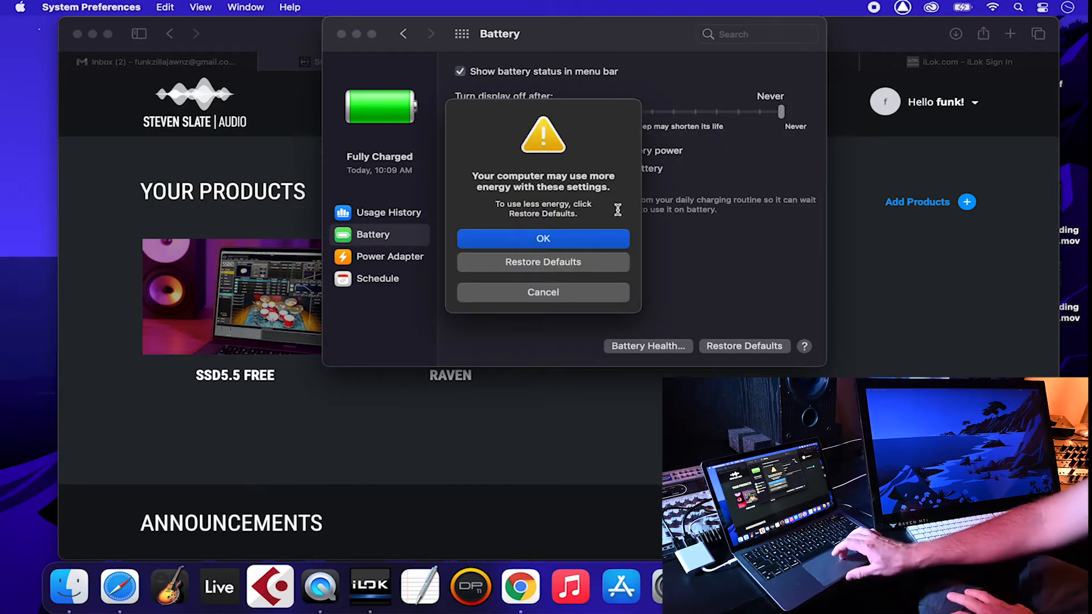
left_click(586, 240)
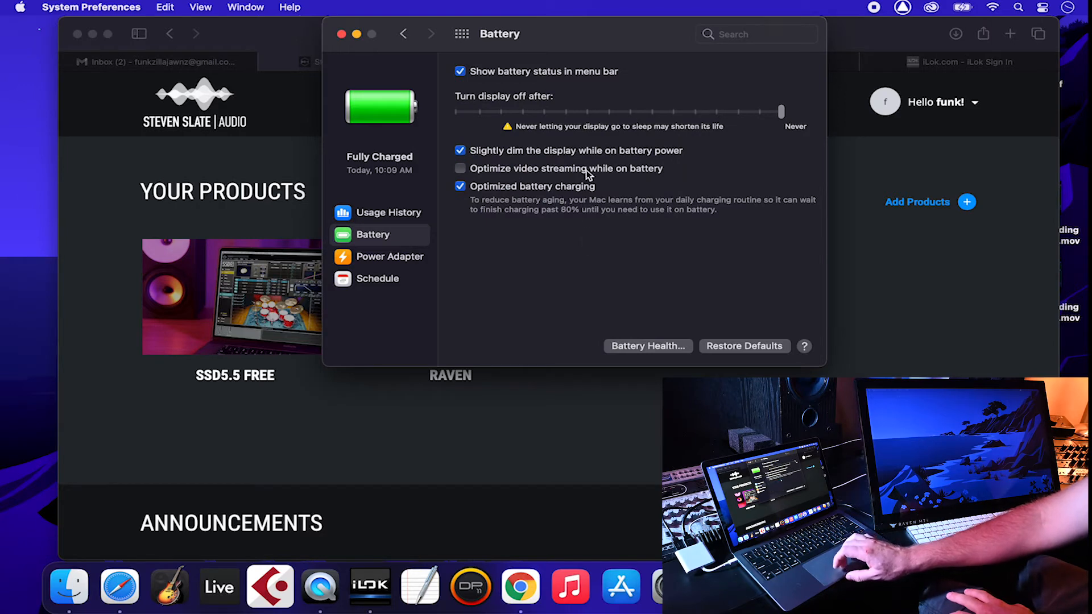
left_click(571, 152)
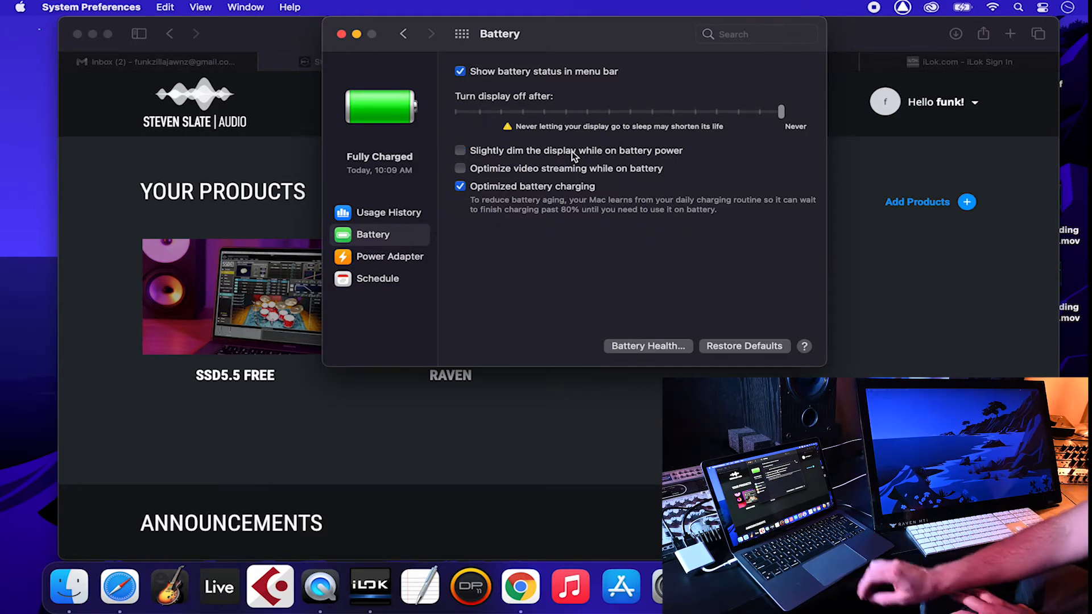
Step: On power adapter, set Turn display off to Never, then return to all panes
left_click(399, 255)
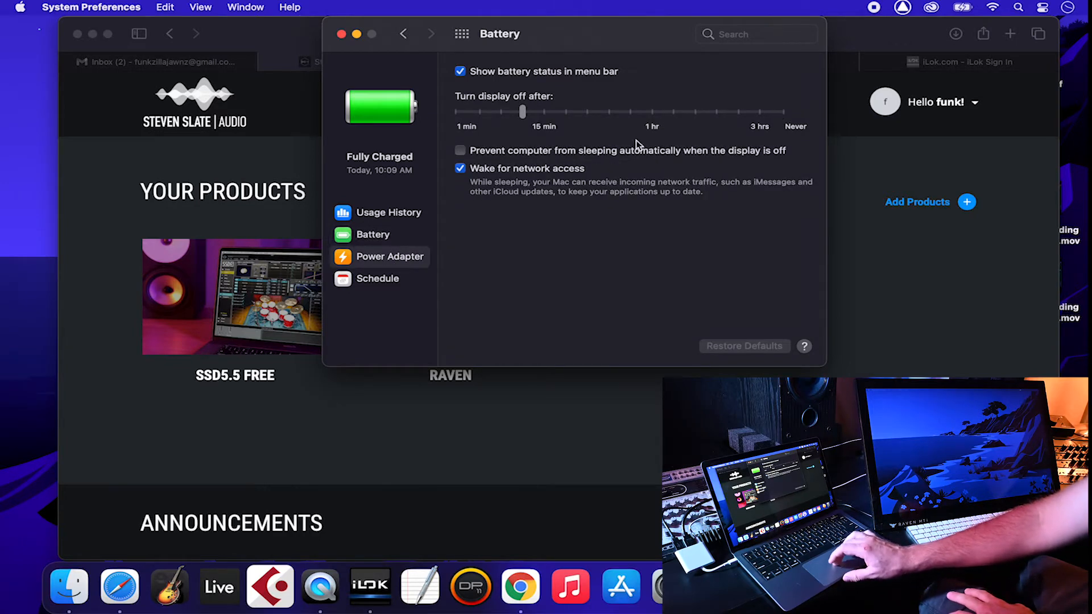
left_click(784, 112)
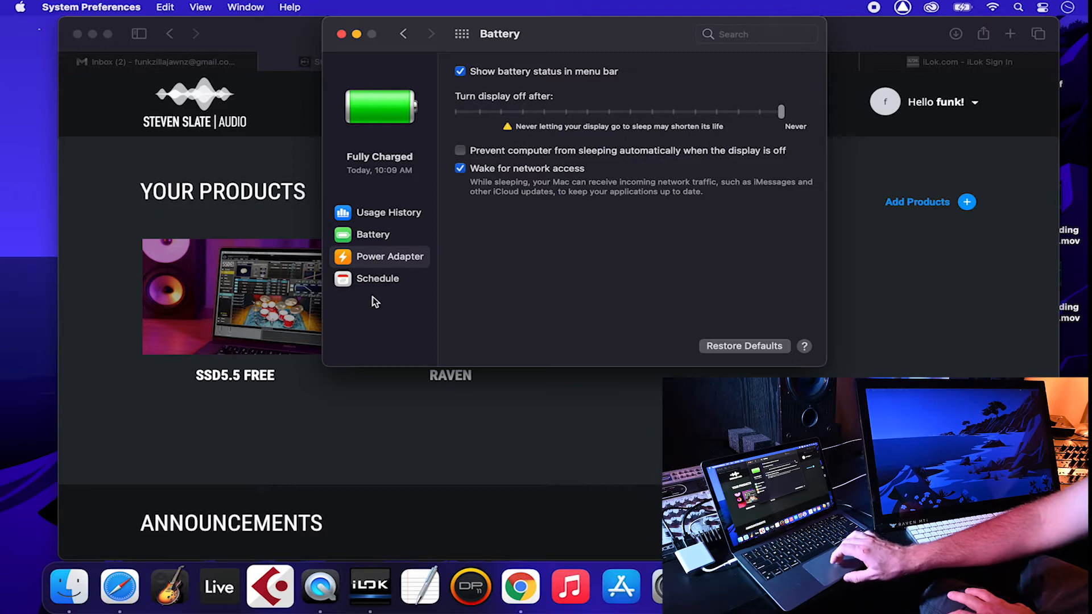
left_click(377, 281)
left_click(383, 212)
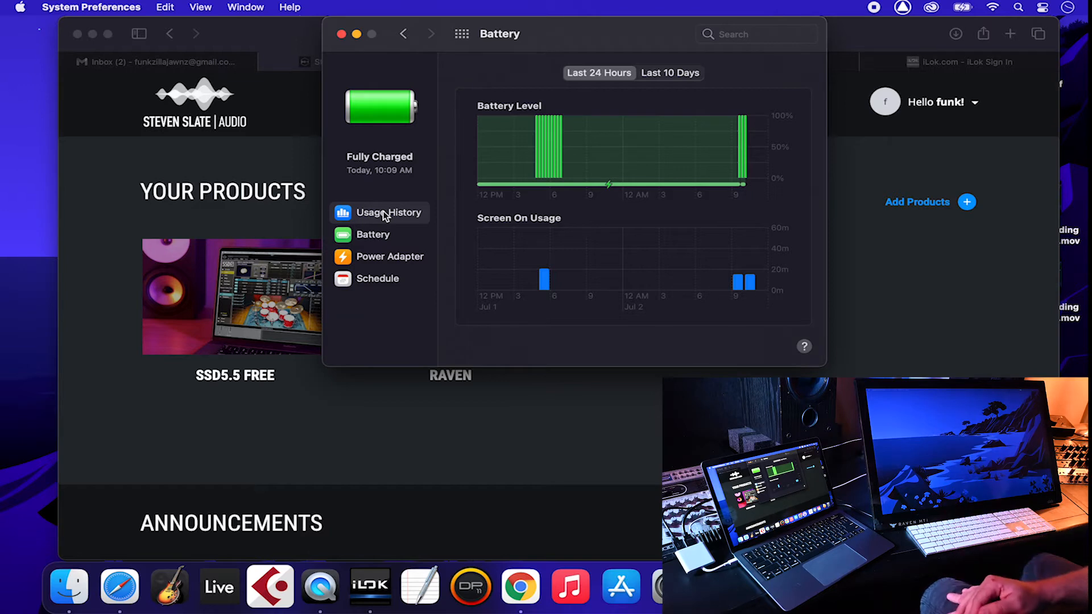
left_click(463, 33)
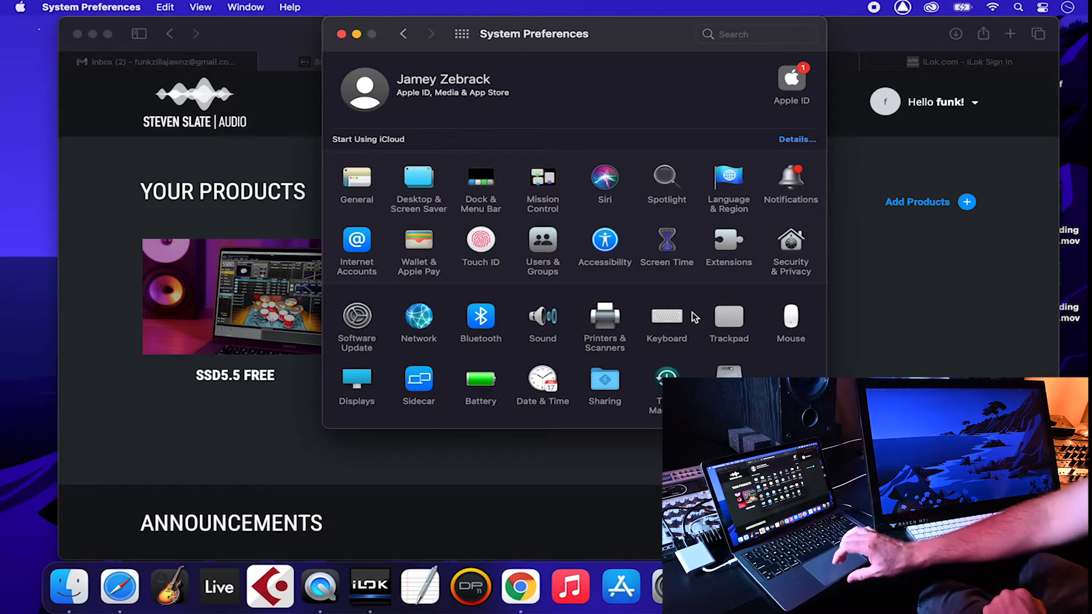
Step: Disable the Mission Control keyboard shortcut in Keyboard Shortcuts
left_click(668, 316)
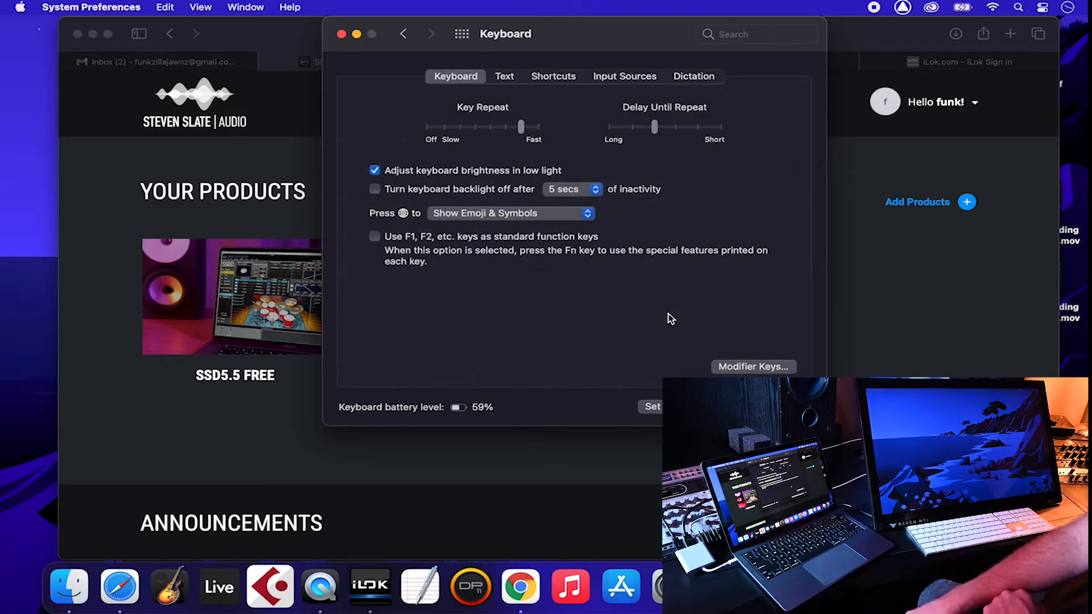
left_click(540, 74)
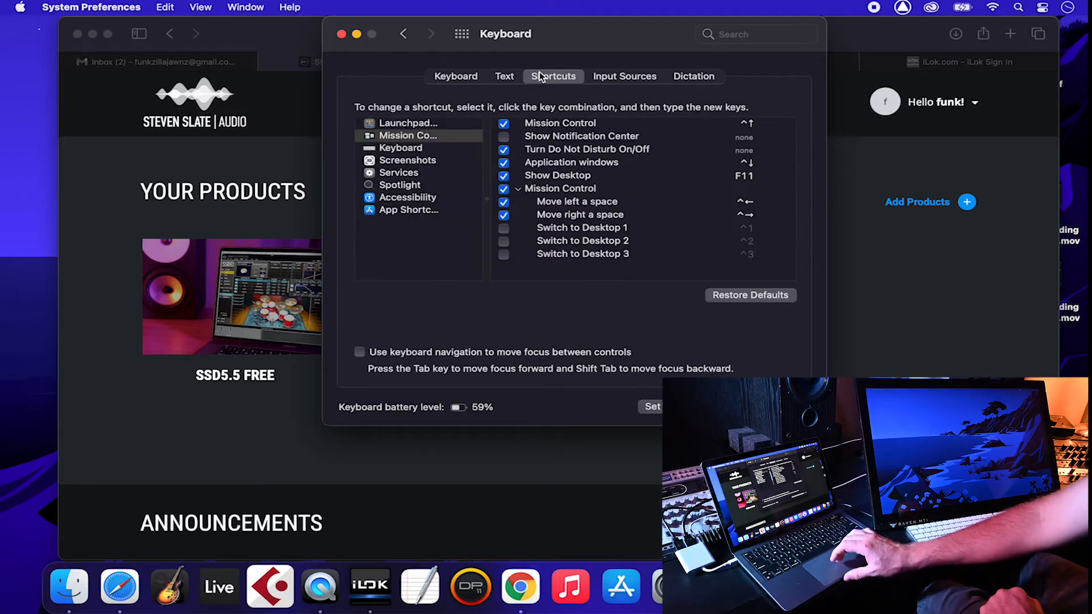
left_click(565, 124)
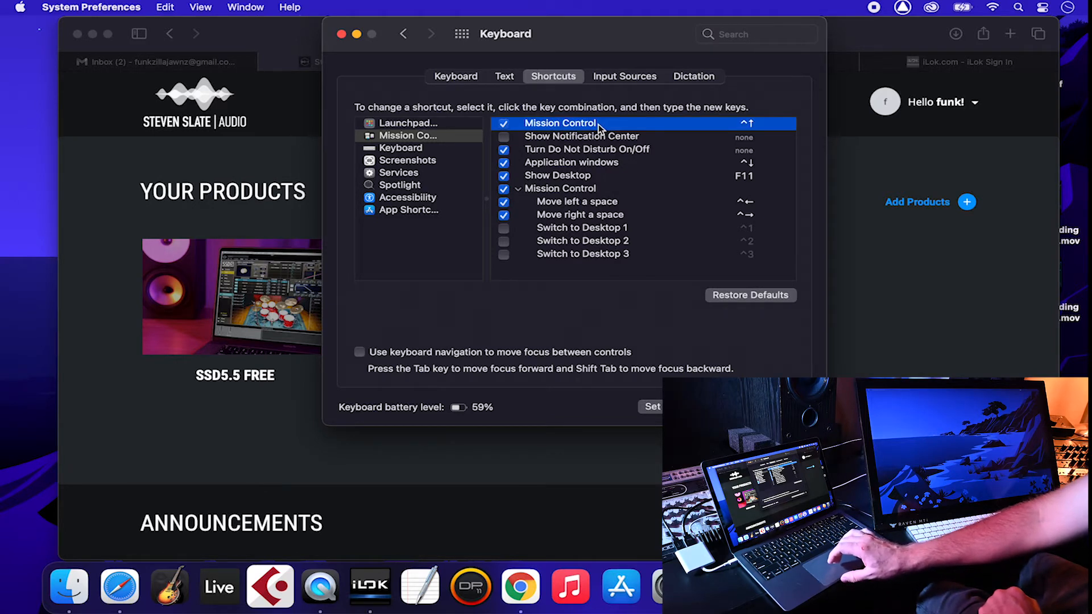
left_click(503, 124)
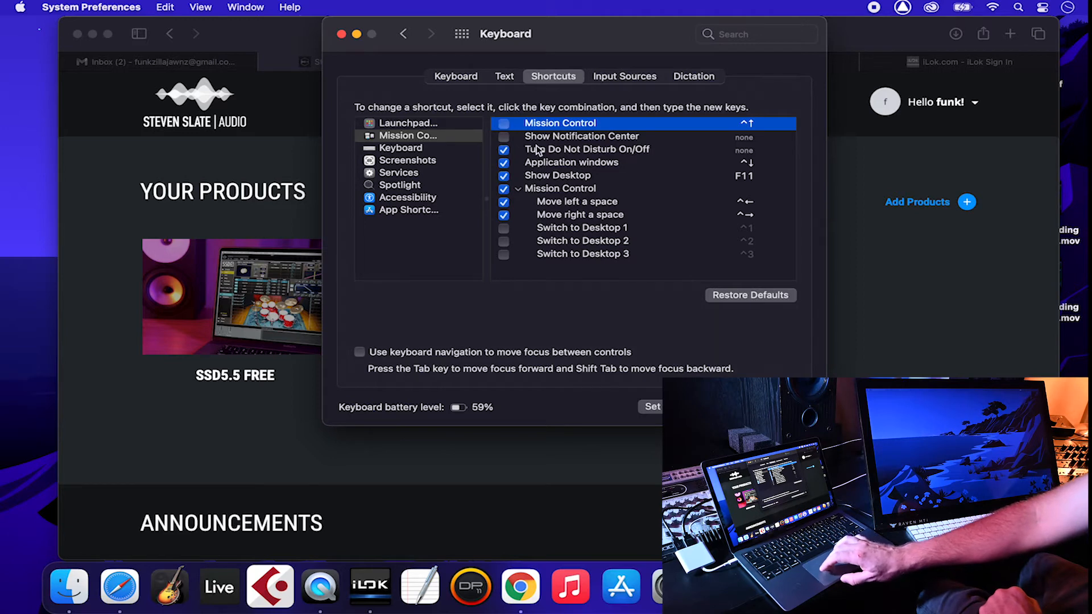
left_click(555, 161)
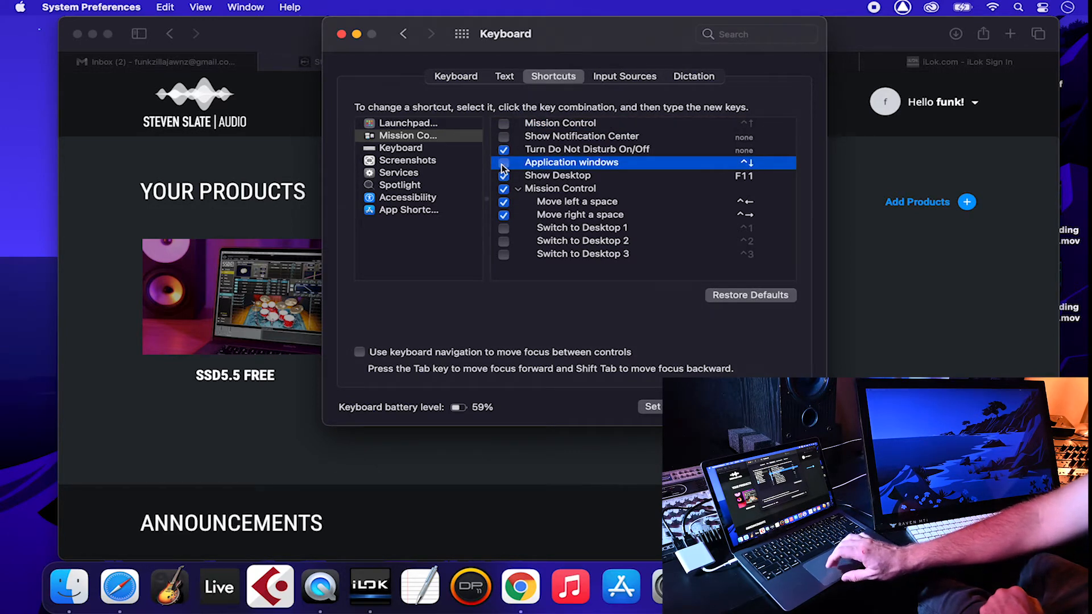
Step: Disable the Show Spotlight search and Show Finder search window shortcuts
left_click(449, 187)
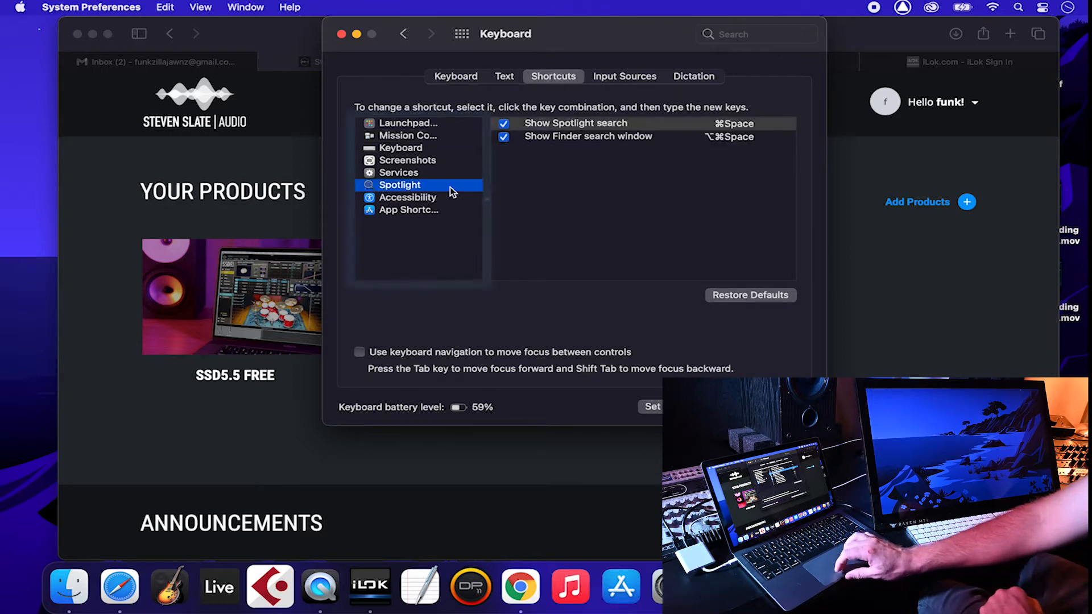
left_click(630, 124)
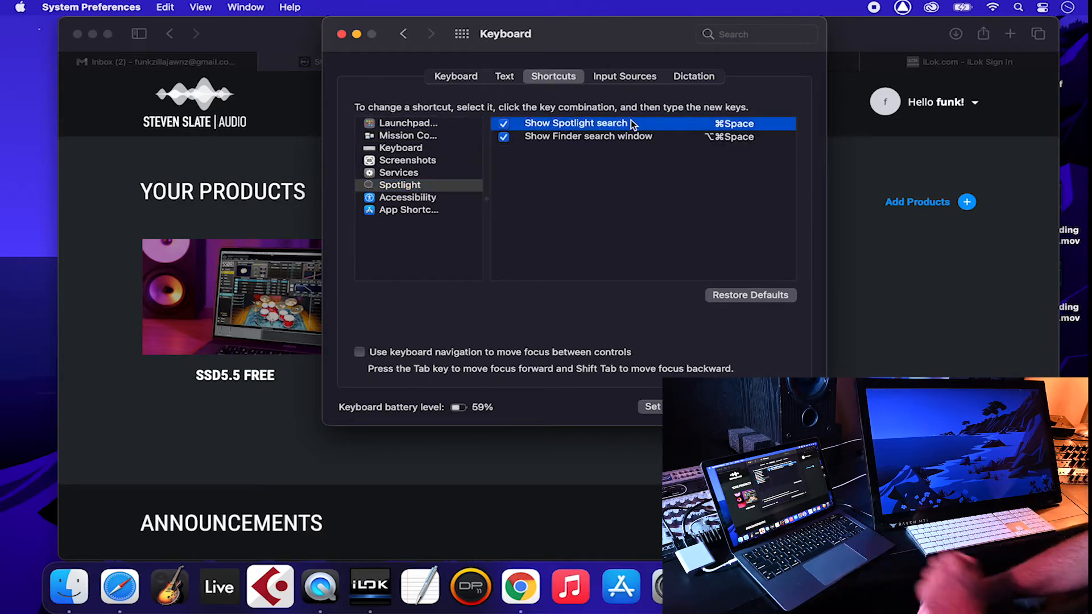
key("super+space")
left_click(648, 32)
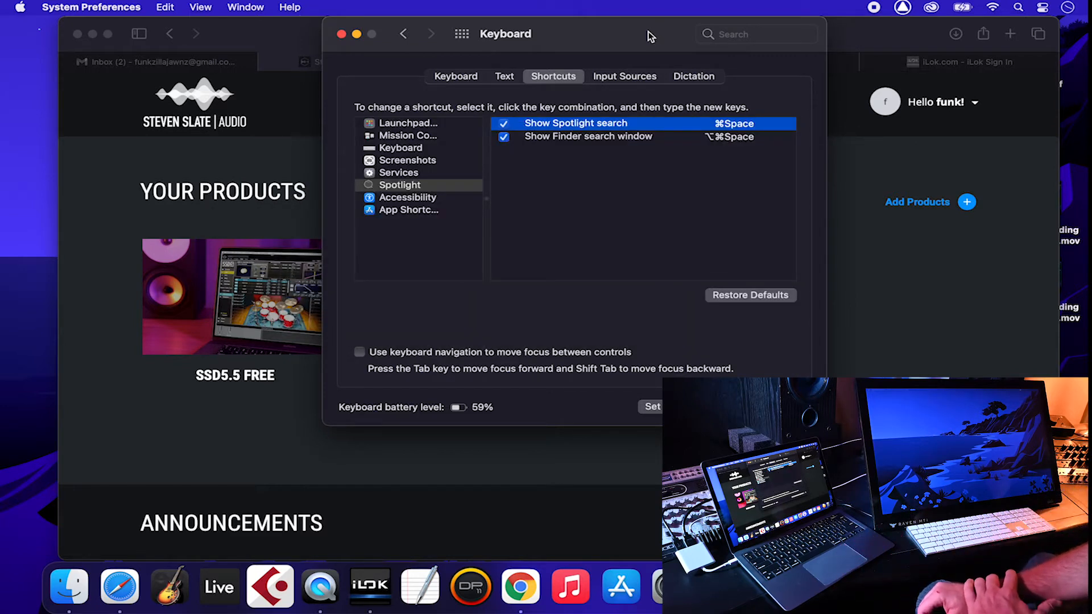
left_click(504, 124)
left_click(503, 137)
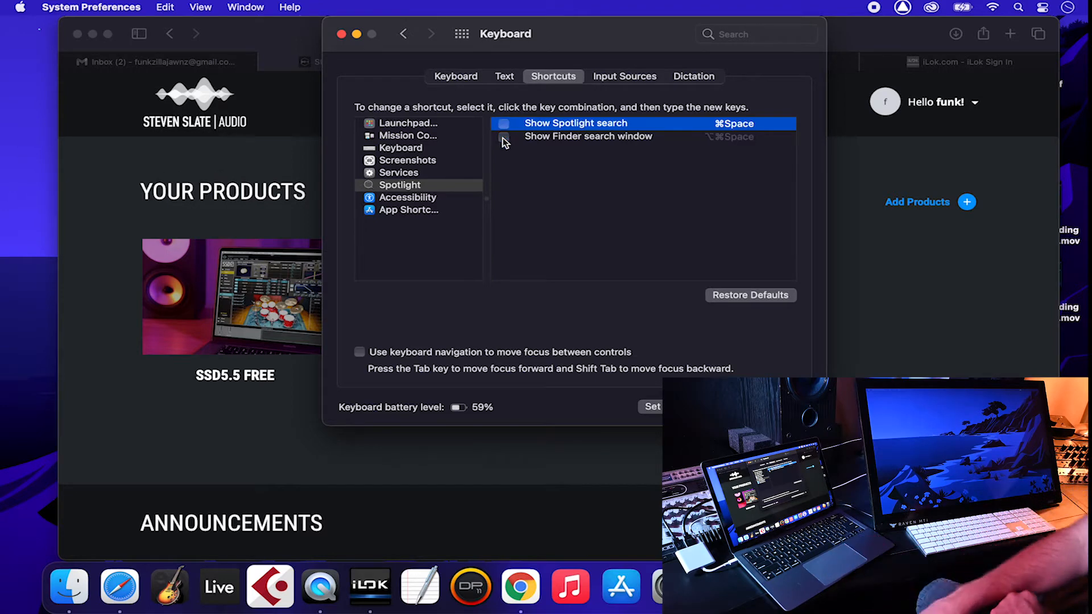
key("super+l")
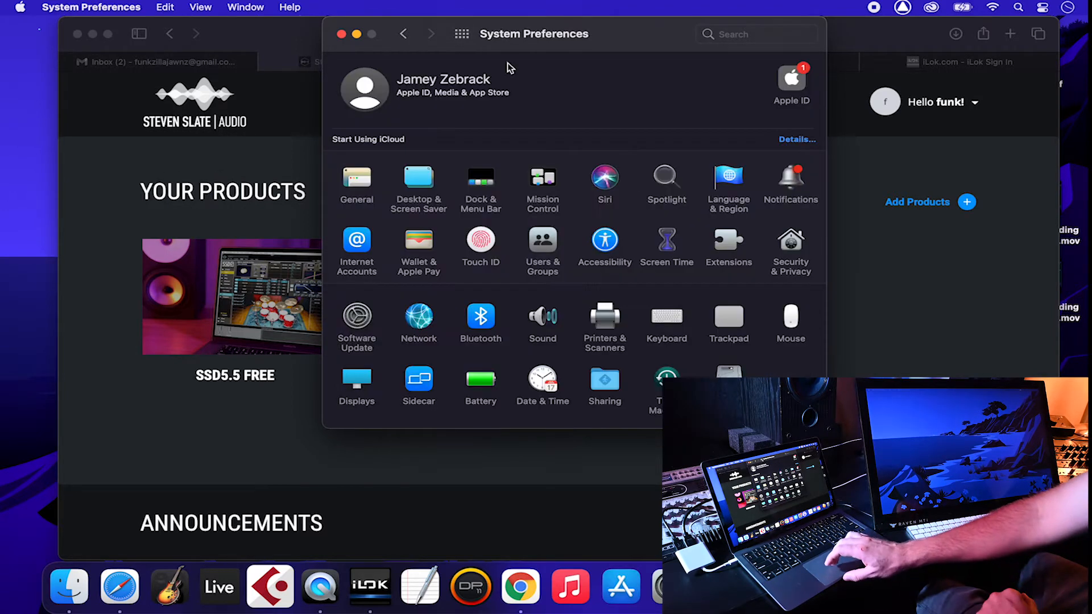
Step: In Trackpad settings, turn off natural scroll direction and Force Click and haptic feedback
left_click(727, 313)
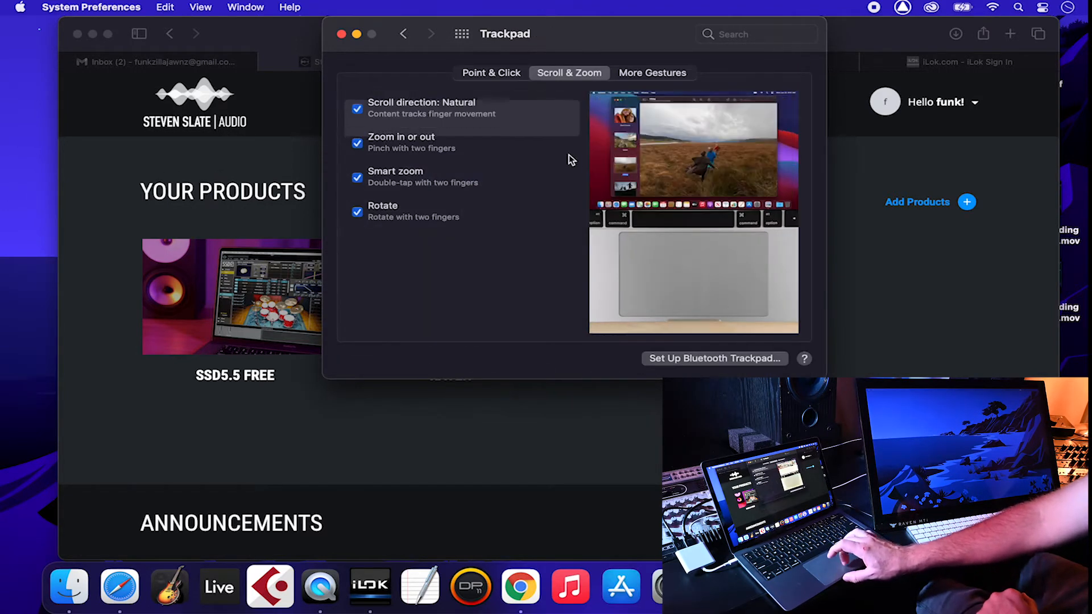
left_click(357, 110)
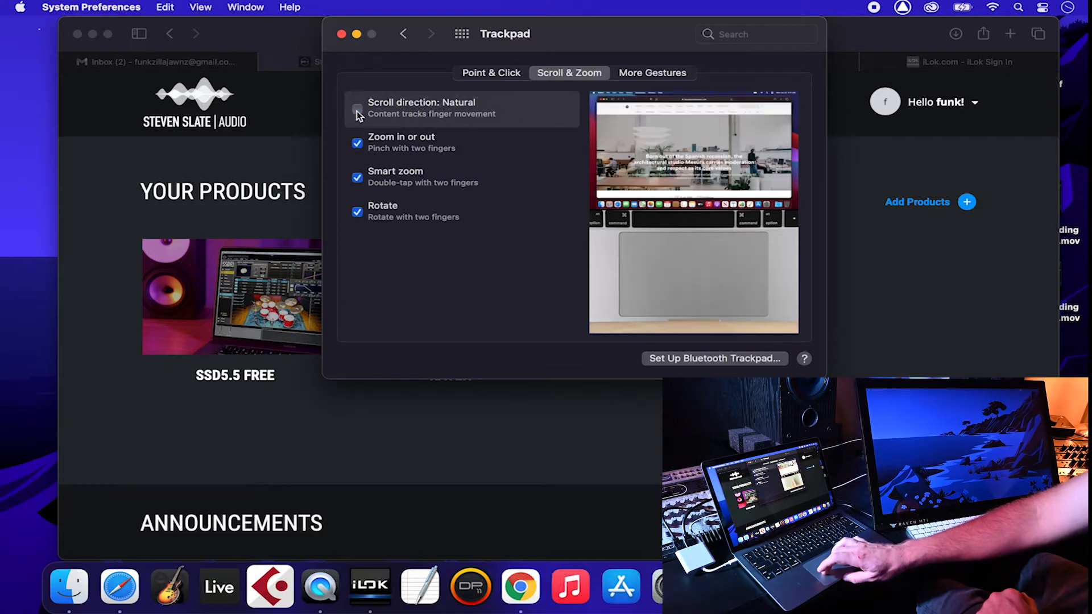
scroll(251, 237, "down", 10)
scroll(252, 237, "up", 10)
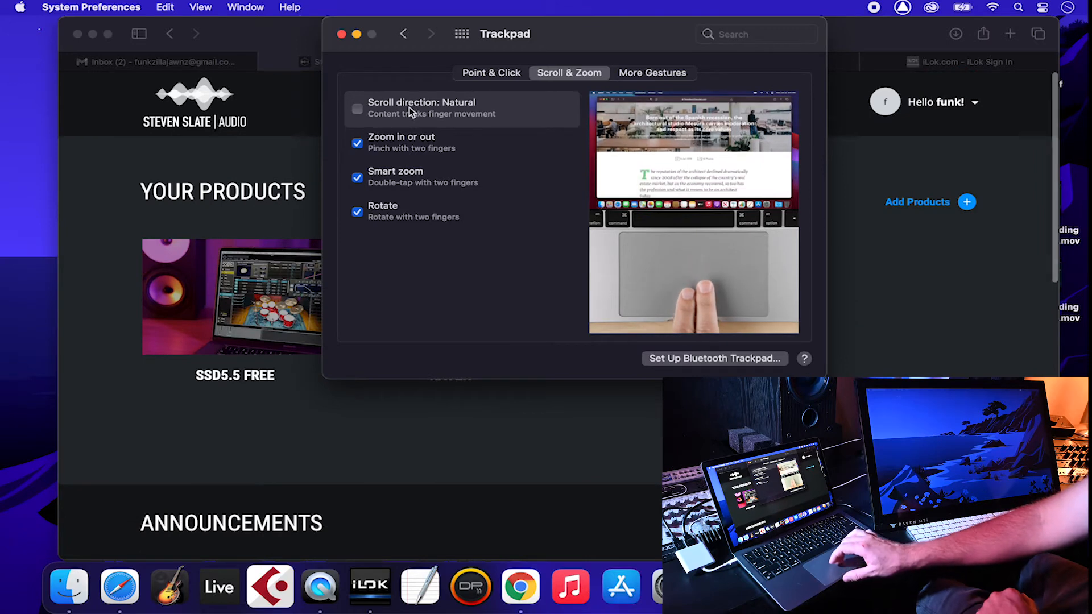
left_click(646, 76)
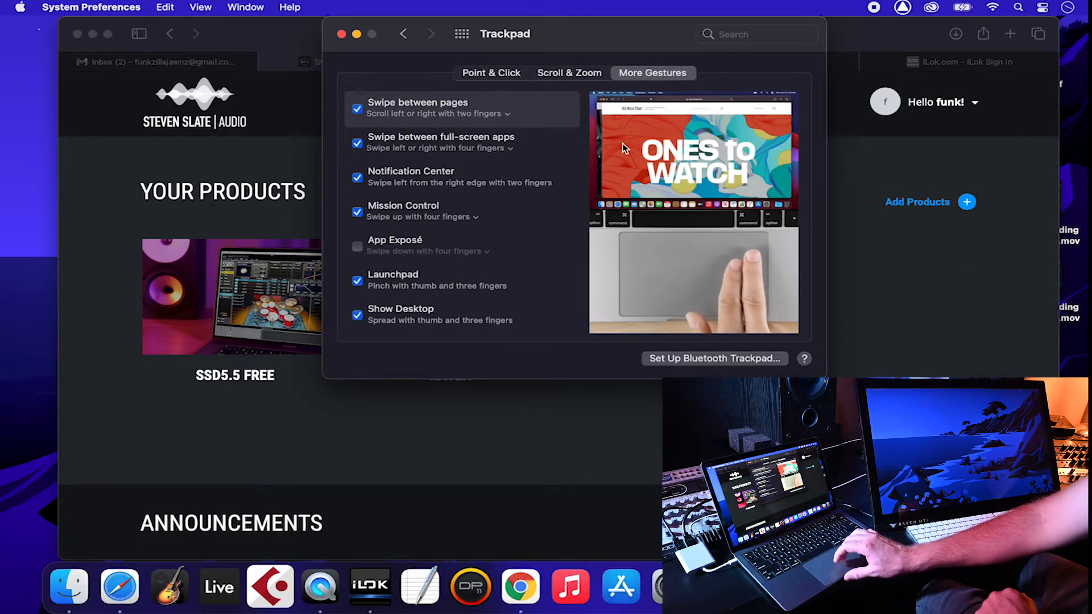
left_click(507, 73)
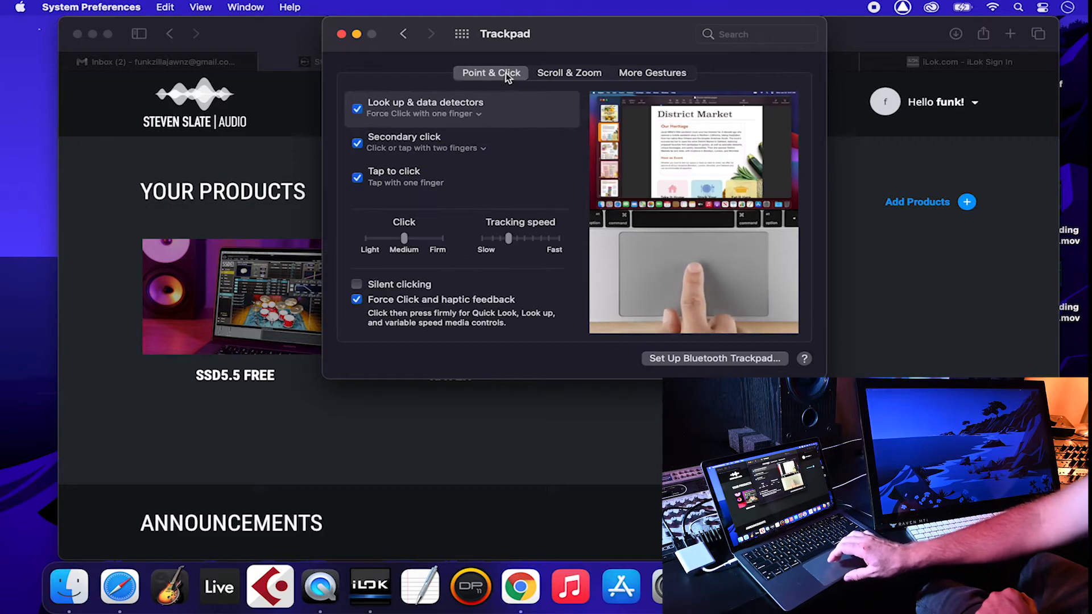
left_click(356, 301)
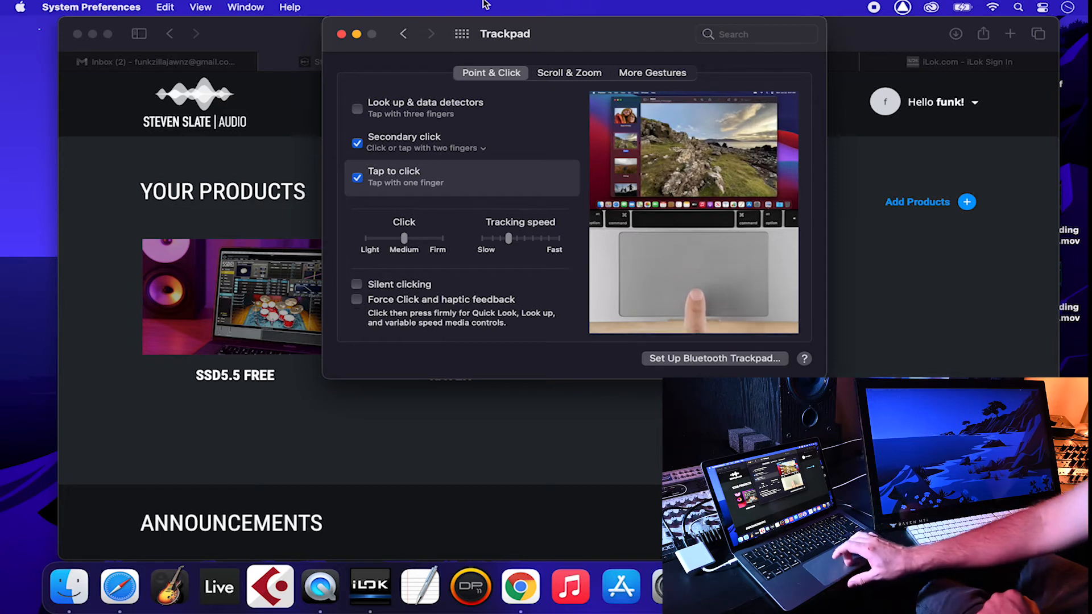
left_click(462, 34)
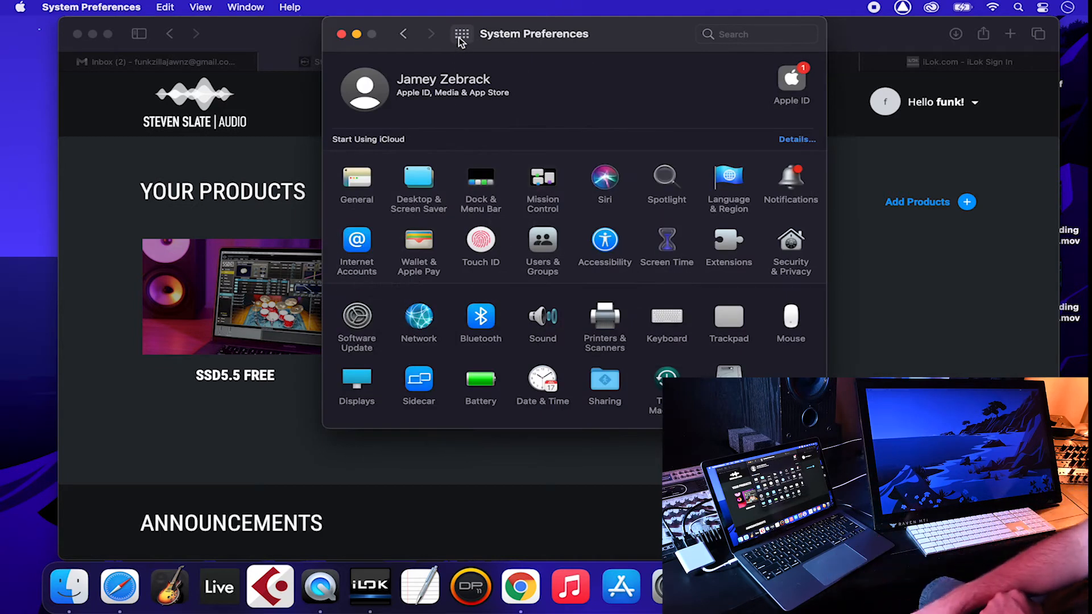
Step: Toggle 'Automatically hide and show the Dock' off and back on so it ends enabled
left_click(481, 181)
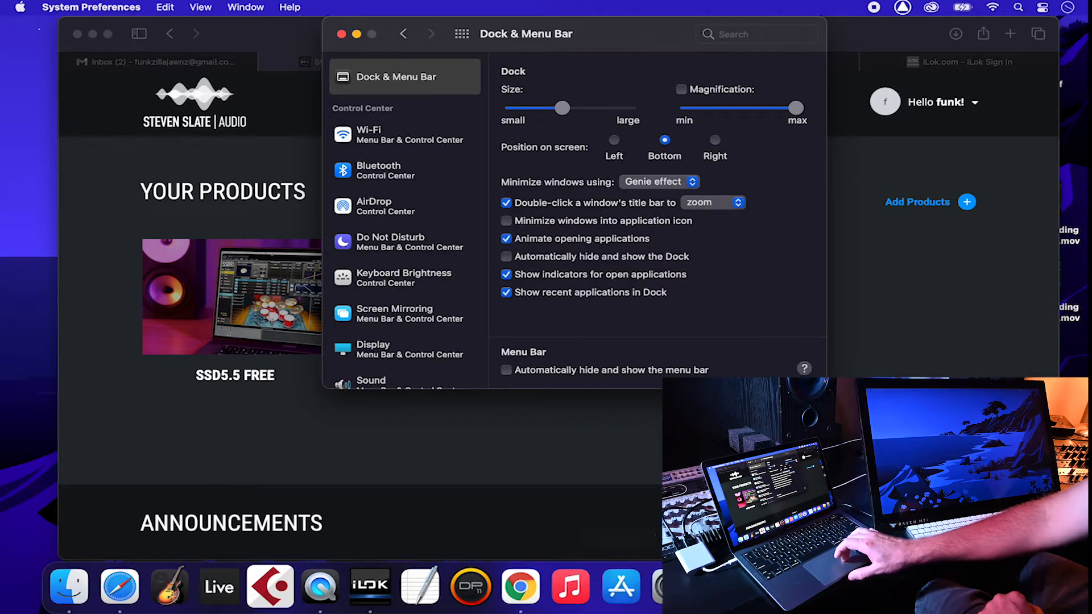
left_click(506, 257)
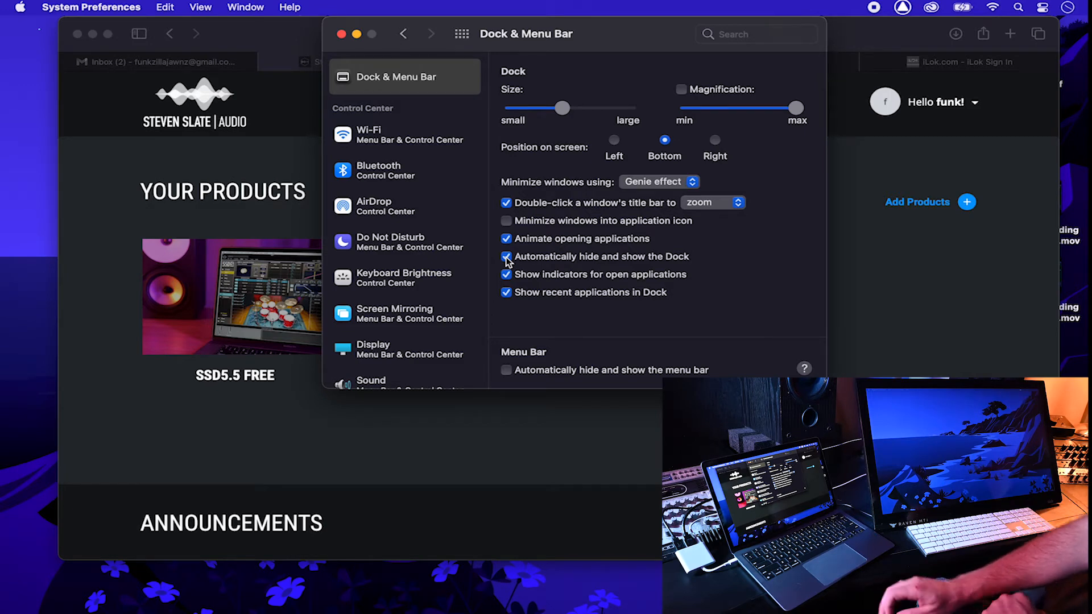
mouse_move(419, 592)
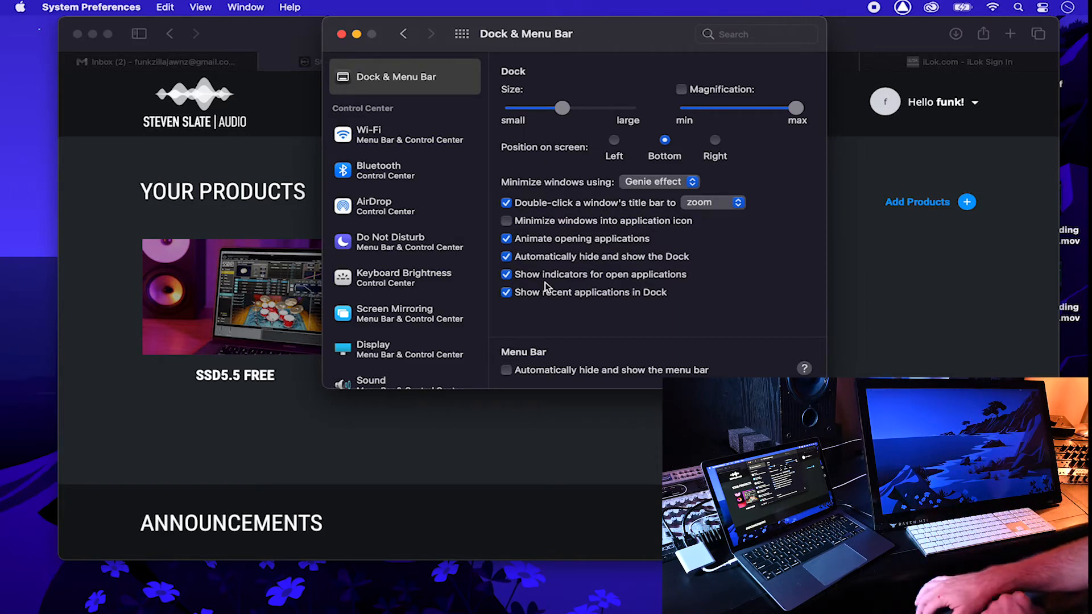
left_click(579, 258)
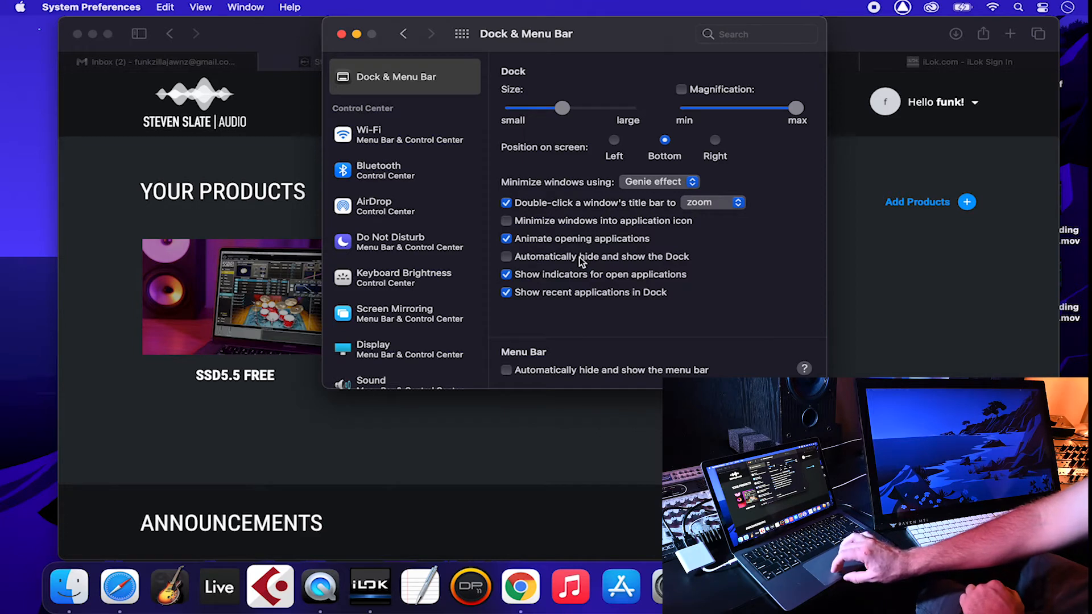
left_click(579, 258)
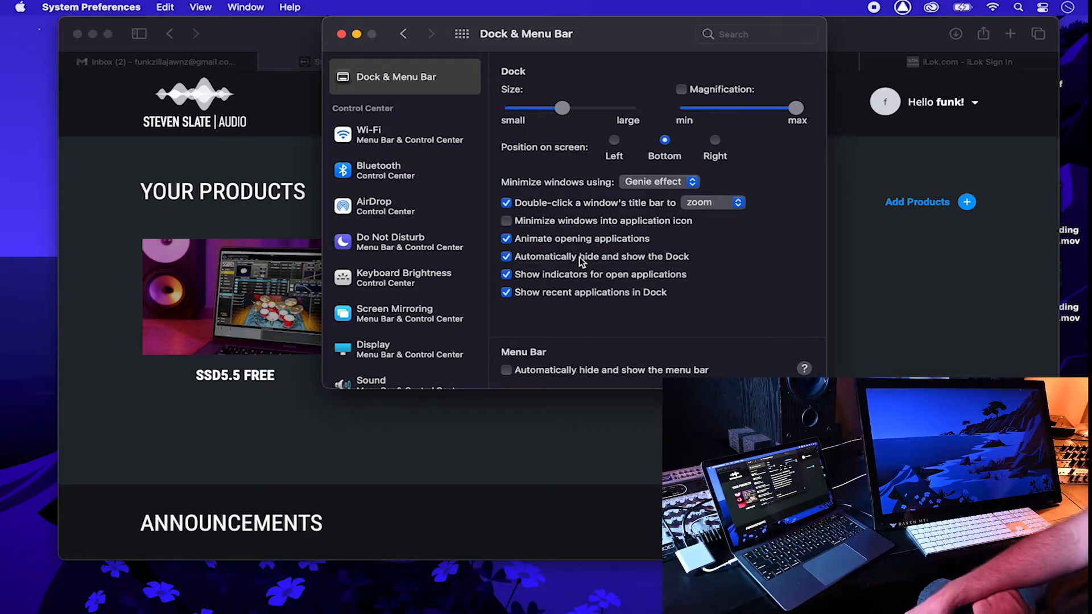
left_click(413, 165)
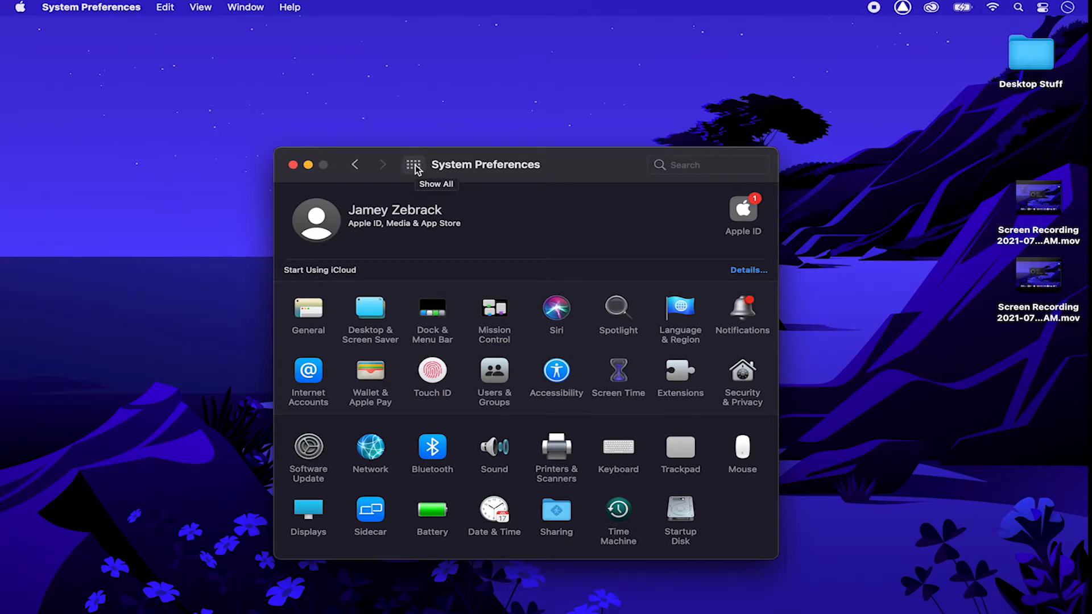
Step: Open the Downloads folder in Finder and run the RAVEN.pkg installer
left_click(545, 79)
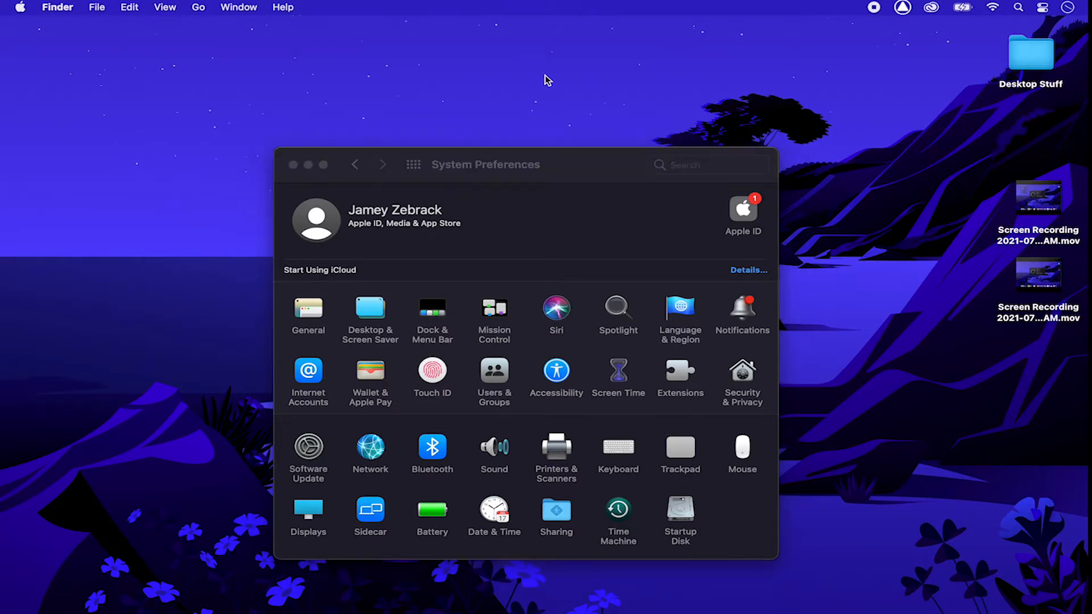
key("alt+super+l")
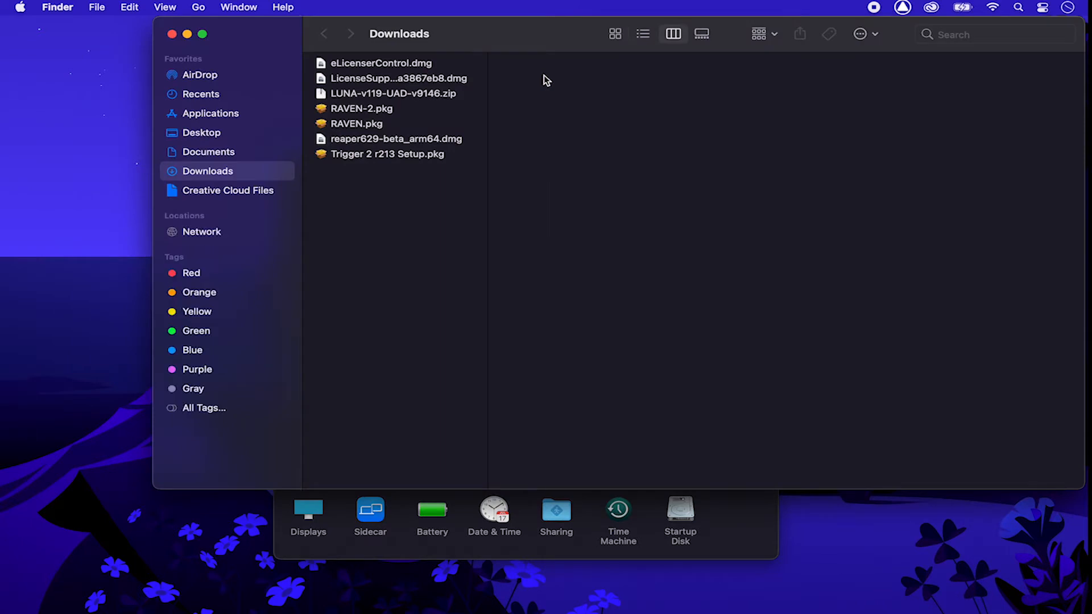
left_click(395, 124)
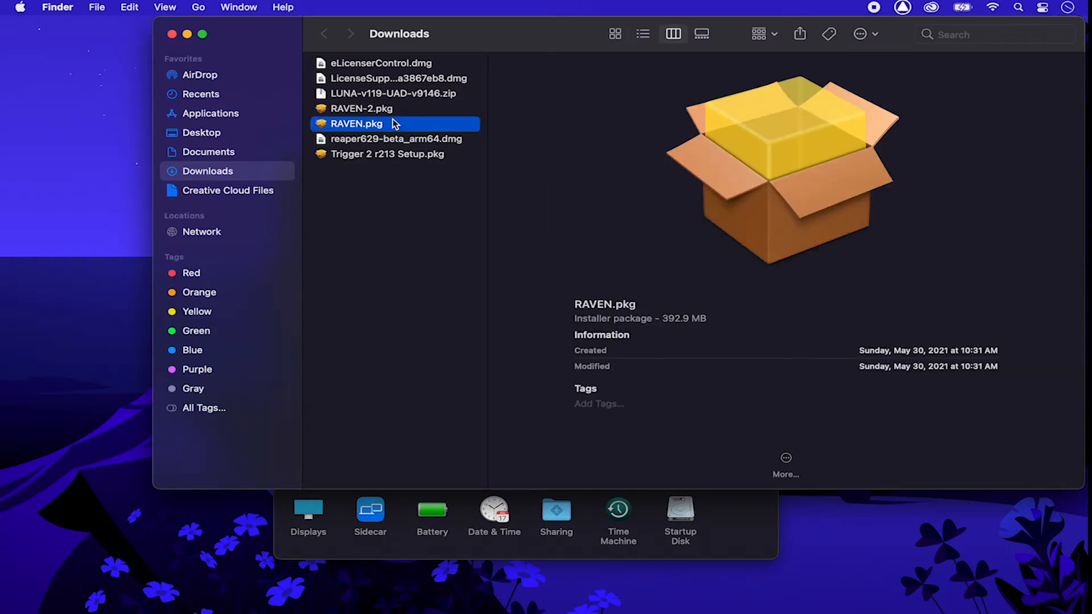
double_click(395, 123)
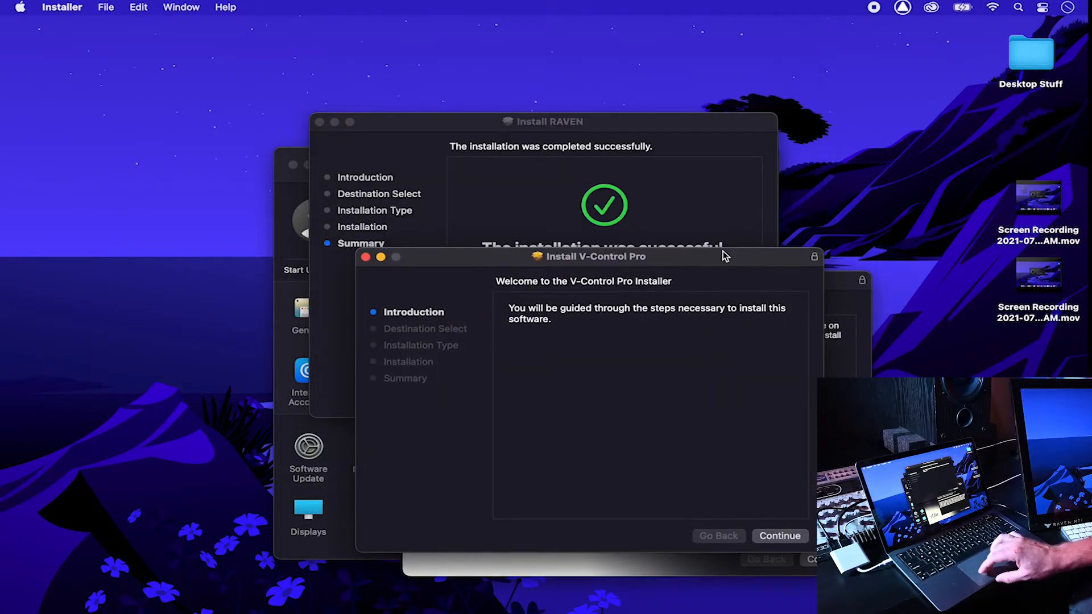
Step: Close the finished RAVEN installer, keeping the installer package
left_click(622, 158)
left_click(735, 401)
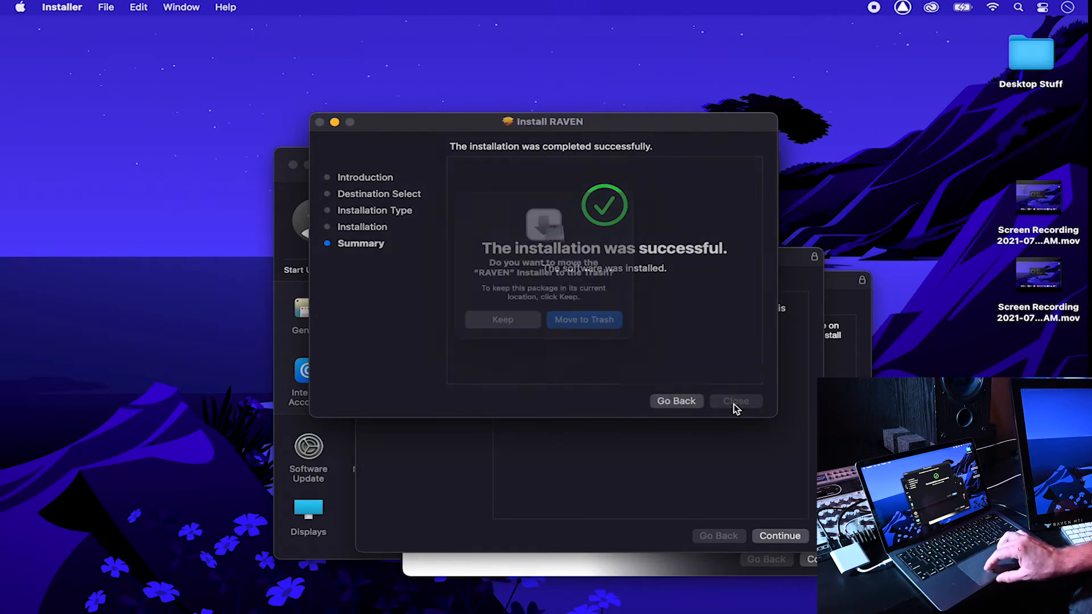
left_click(525, 327)
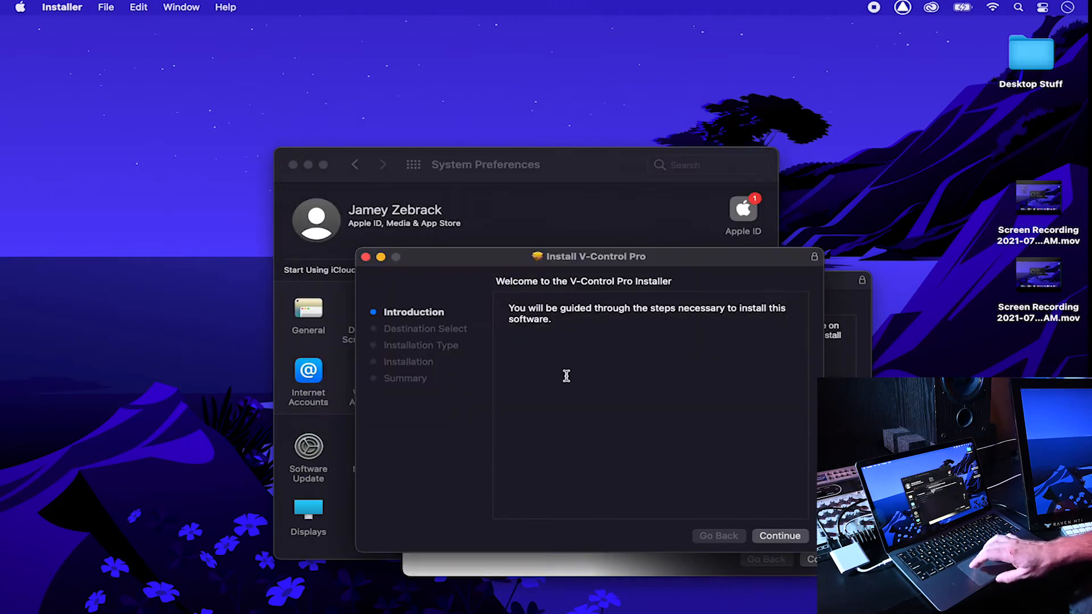
Step: Install V-Control Pro with the administrator password, then close its installer
left_click(781, 537)
left_click(782, 535)
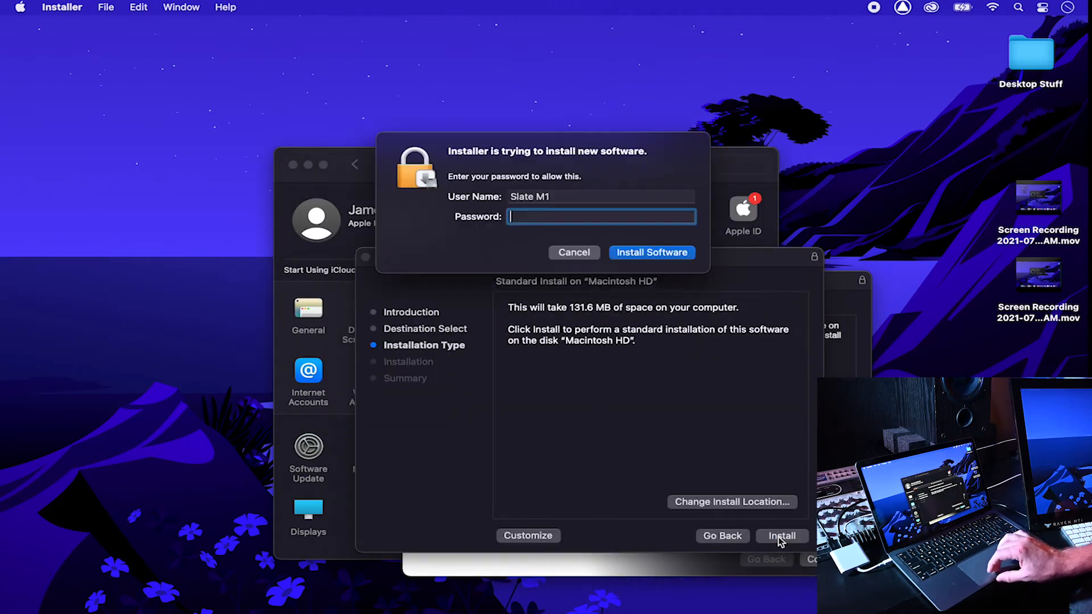
type("••••••")
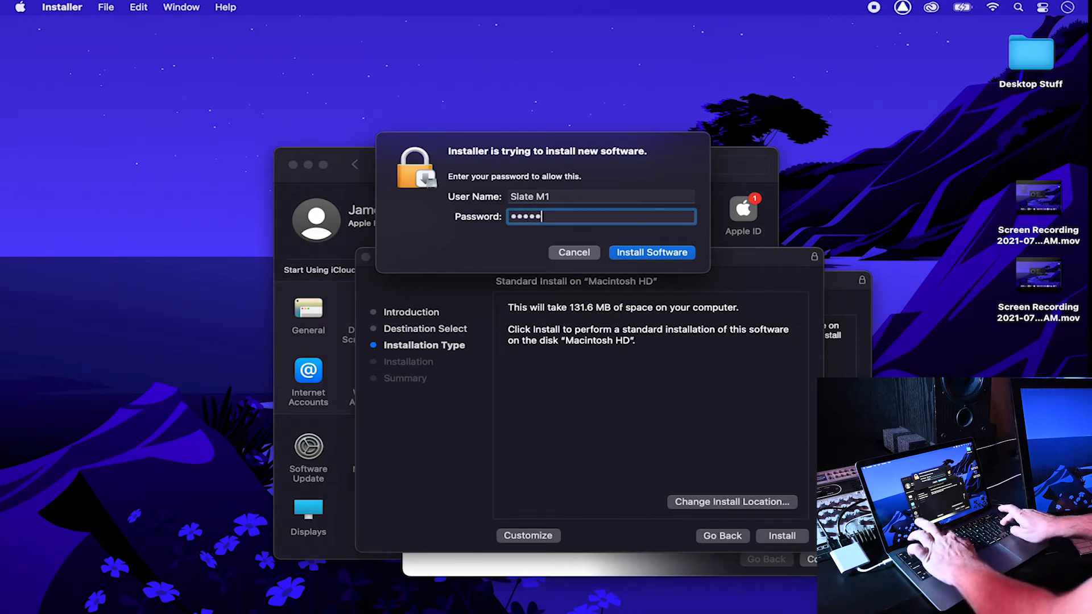
key("Return")
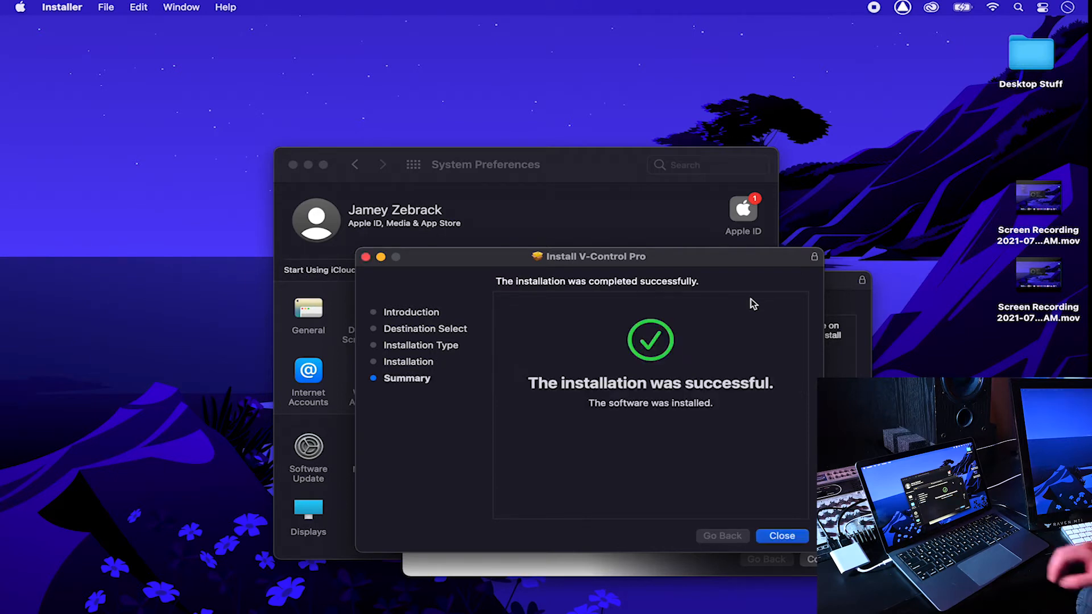
left_click(782, 536)
left_click_drag(714, 282, 674, 216)
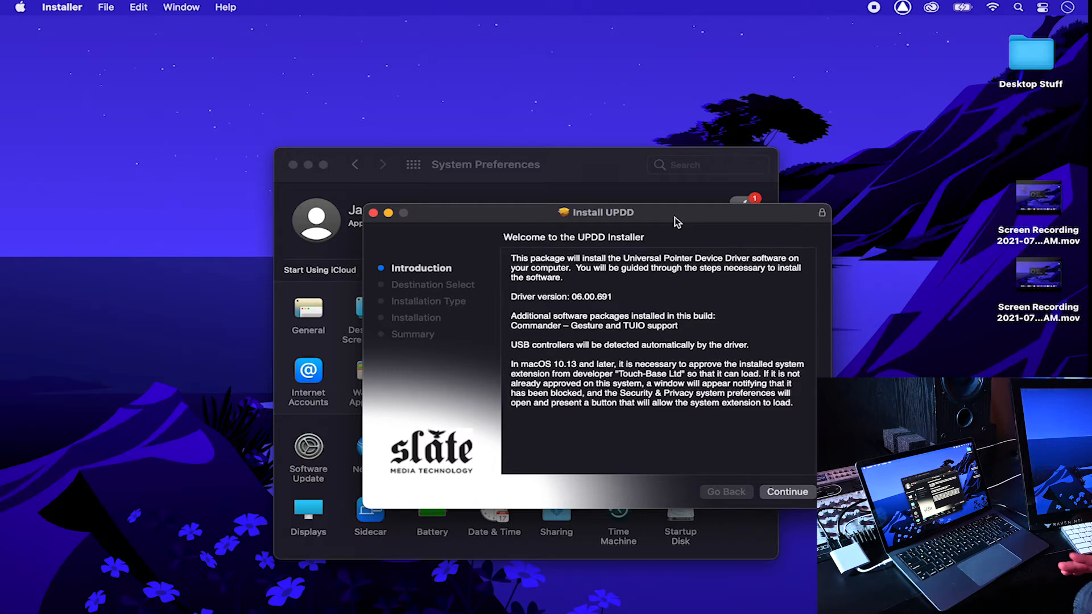
Step: Install UPDD through the installer, authorizing with the administrator password
left_click(778, 493)
left_click(778, 492)
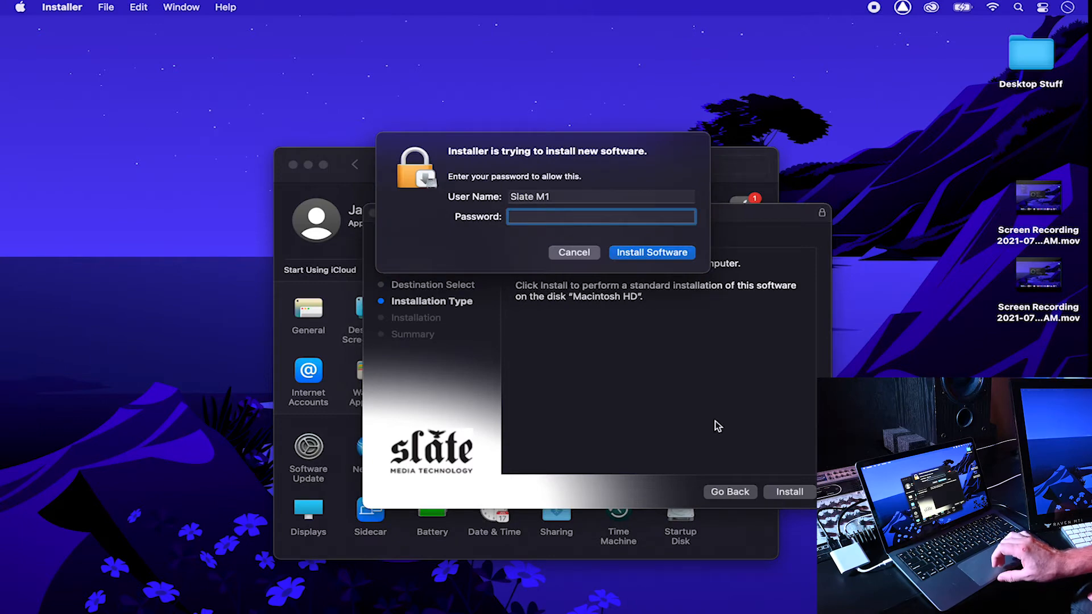
type("***")
key("Return")
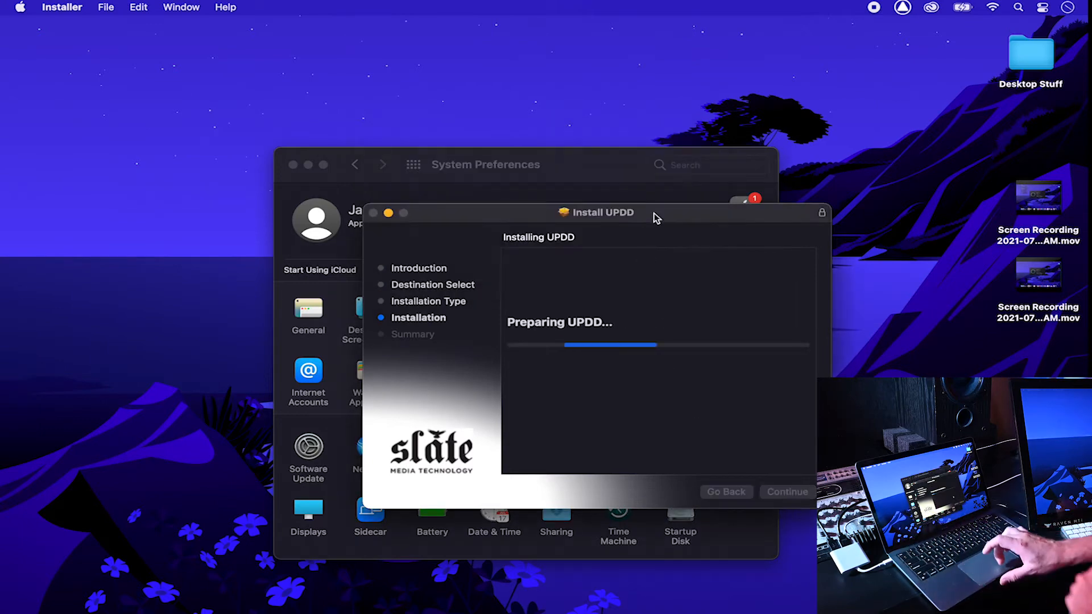
left_click_drag(580, 171, 357, 86)
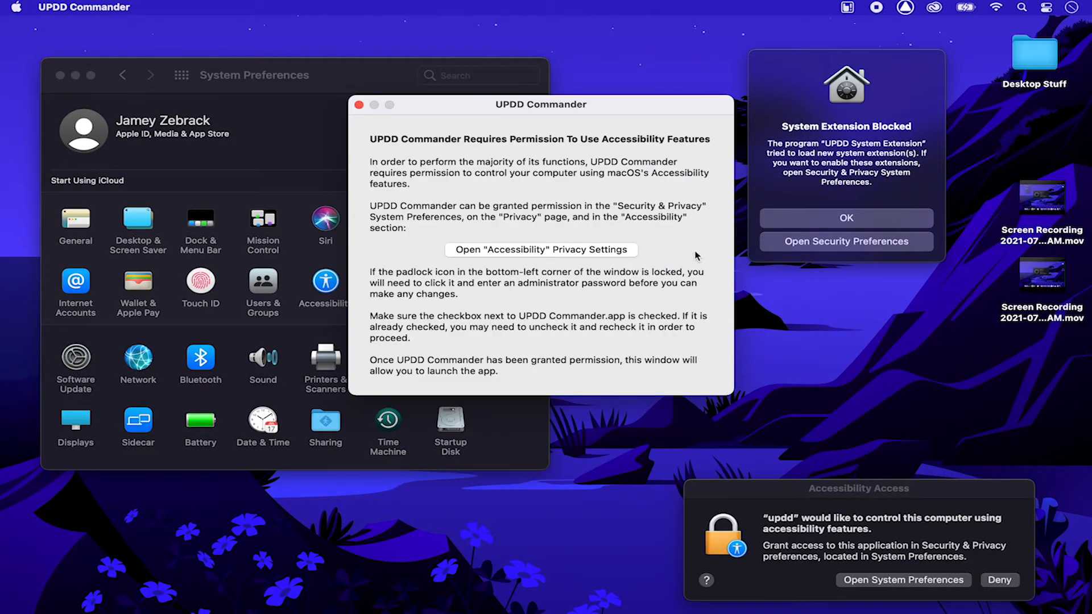
Step: Move the UPDD alert windows aside and bring up System Preferences' Security & Privacy pane
left_click_drag(810, 108, 942, 79)
left_click_drag(637, 107, 854, 190)
left_click(1037, 76)
left_click_drag(825, 484, 821, 492)
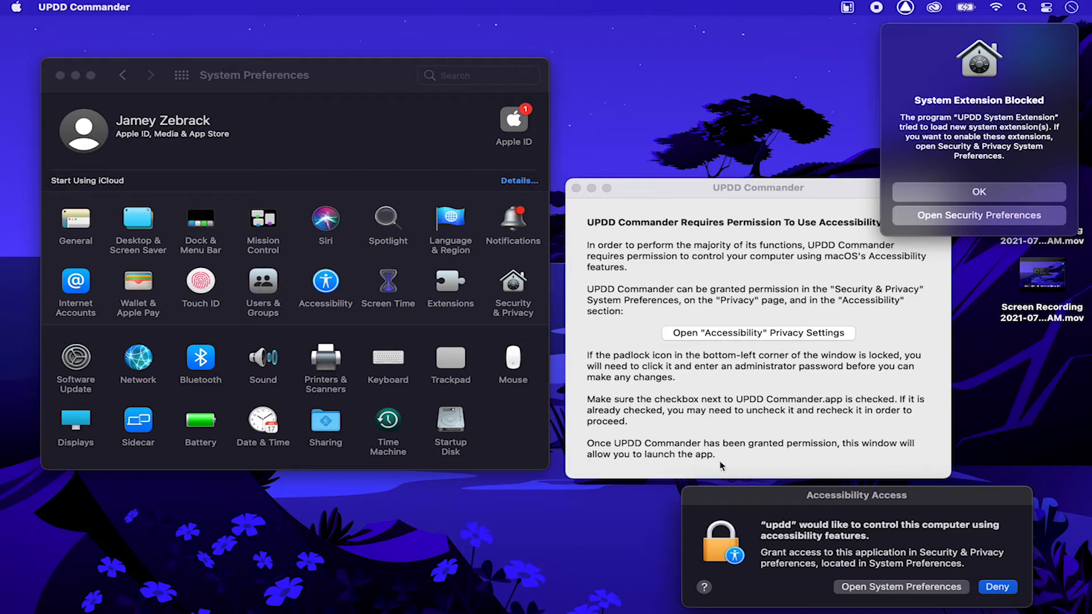
left_click(511, 287)
left_click(510, 286)
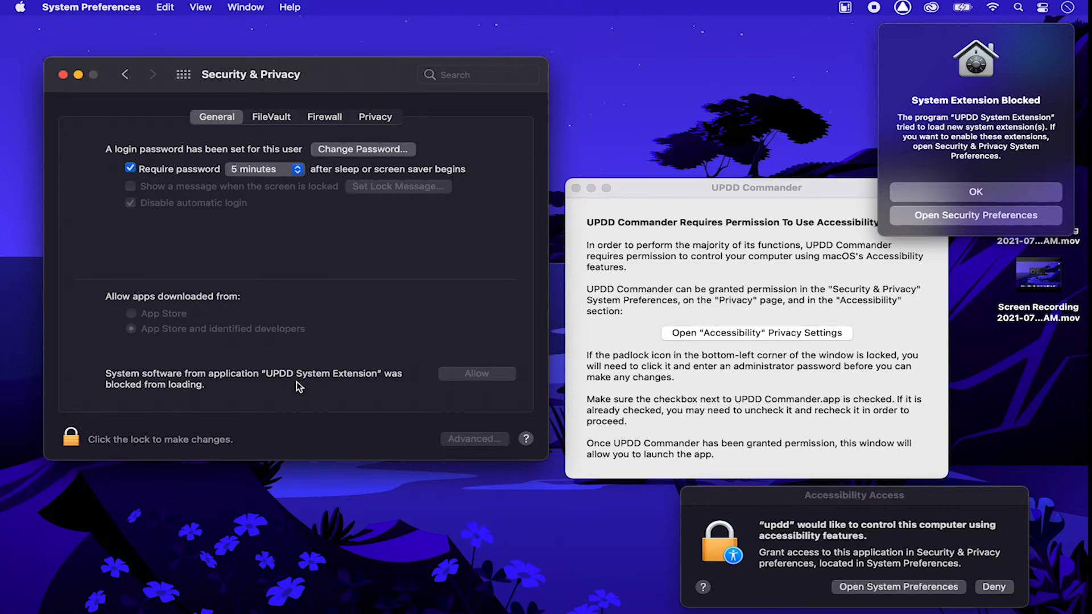
Step: Unlock Security & Privacy and grant Accessibility access to updd and UPDD Commander
left_click(73, 437)
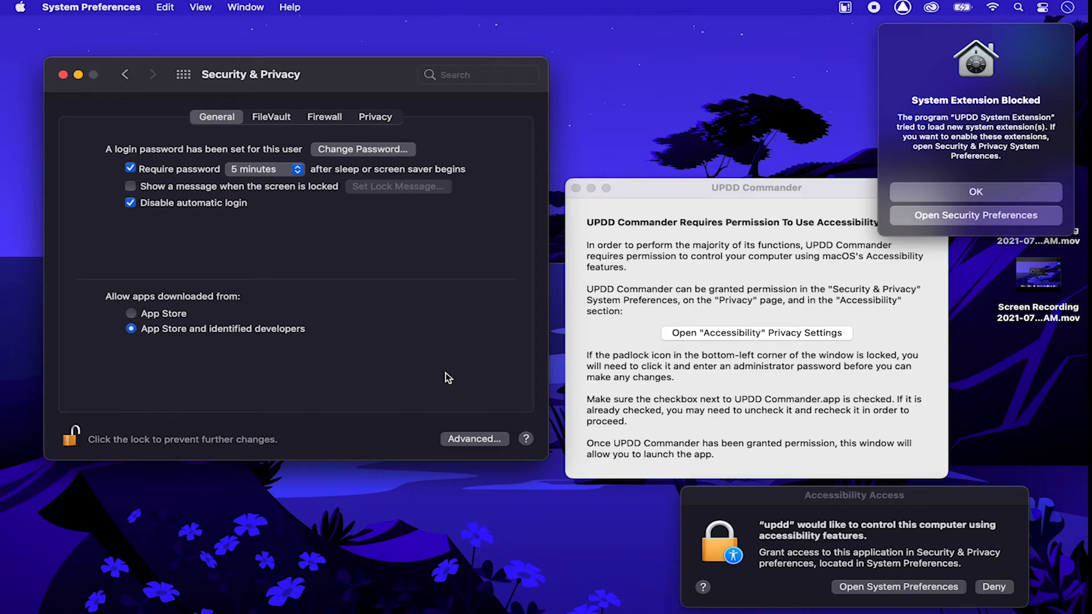
left_click(869, 546)
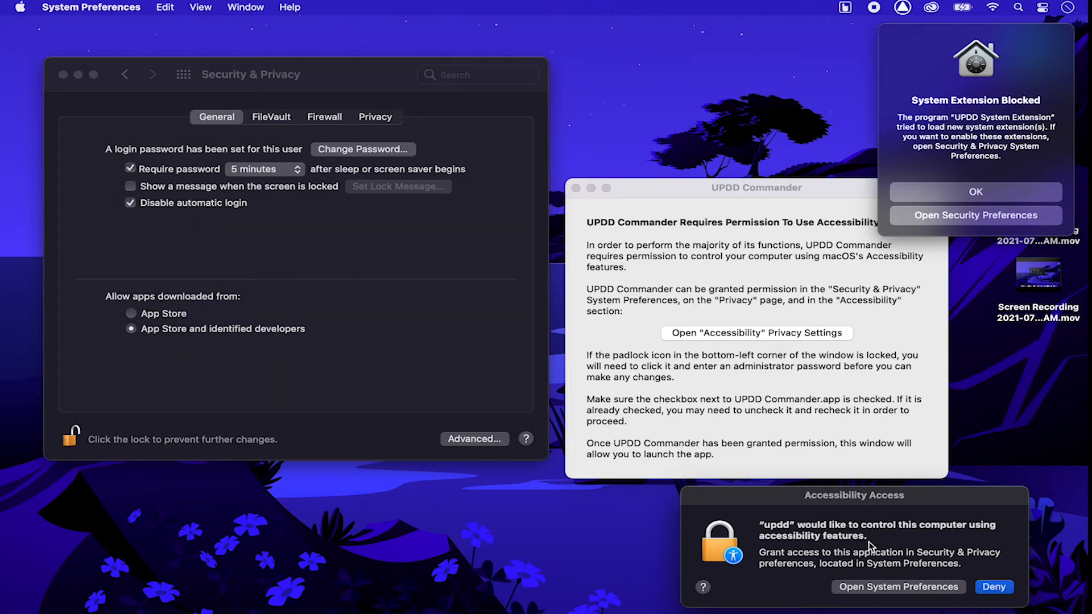
left_click(879, 585)
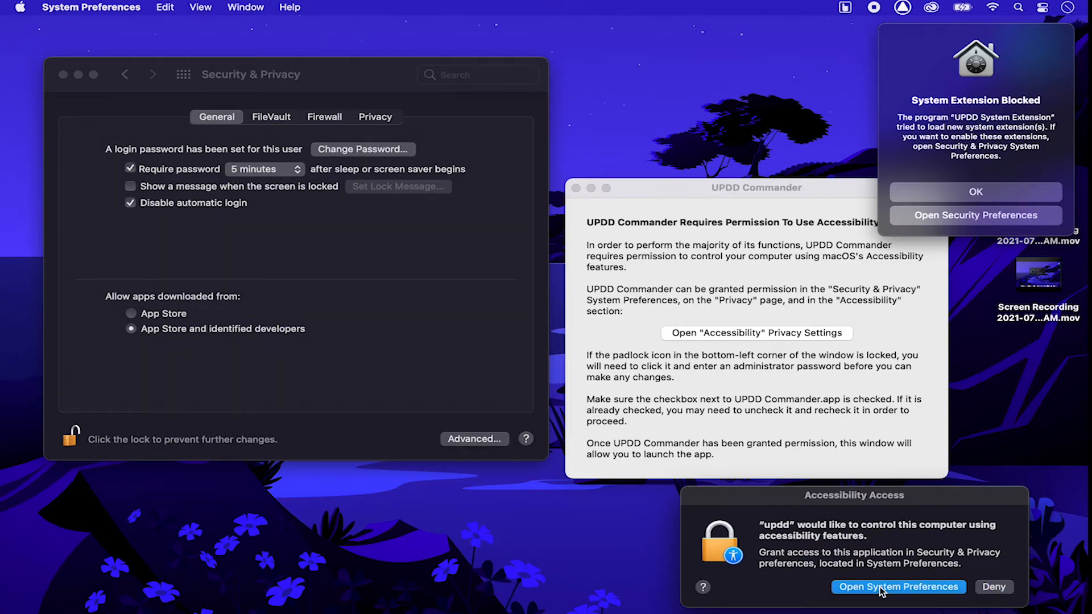
left_click(151, 369)
scroll(166, 348, "down", 5)
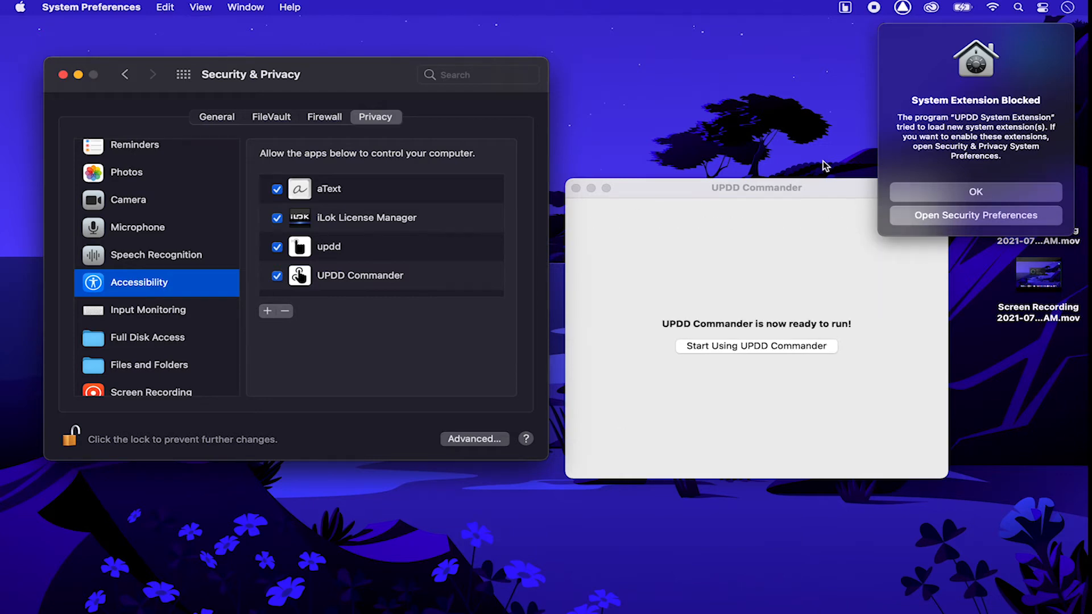
Step: Dismiss the System Extension Blocked alert and choose Start Using UPDD Commander
left_click(933, 191)
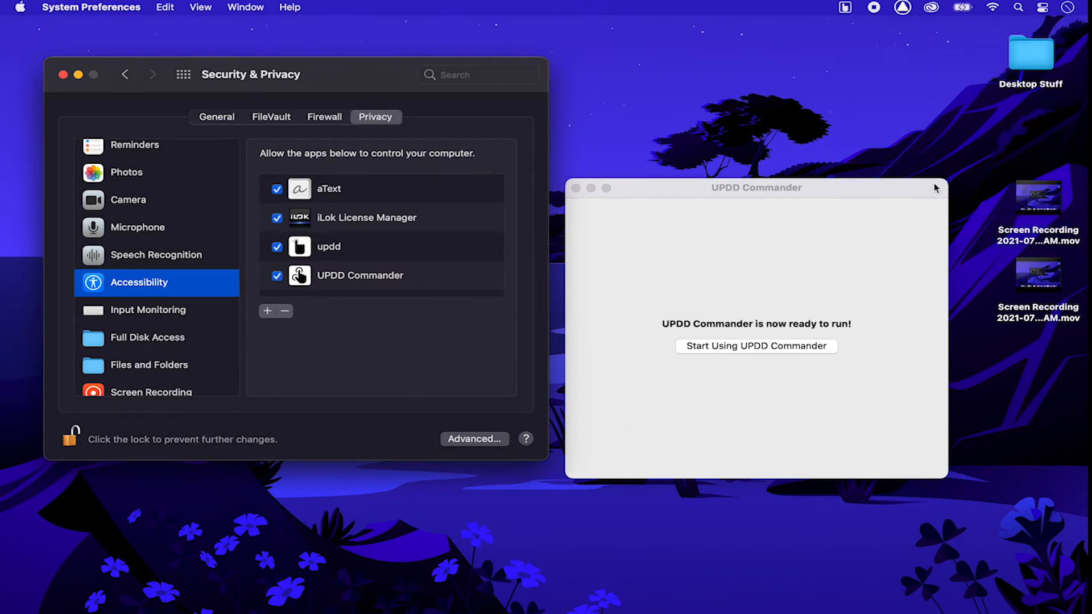
left_click(832, 210)
left_click(767, 345)
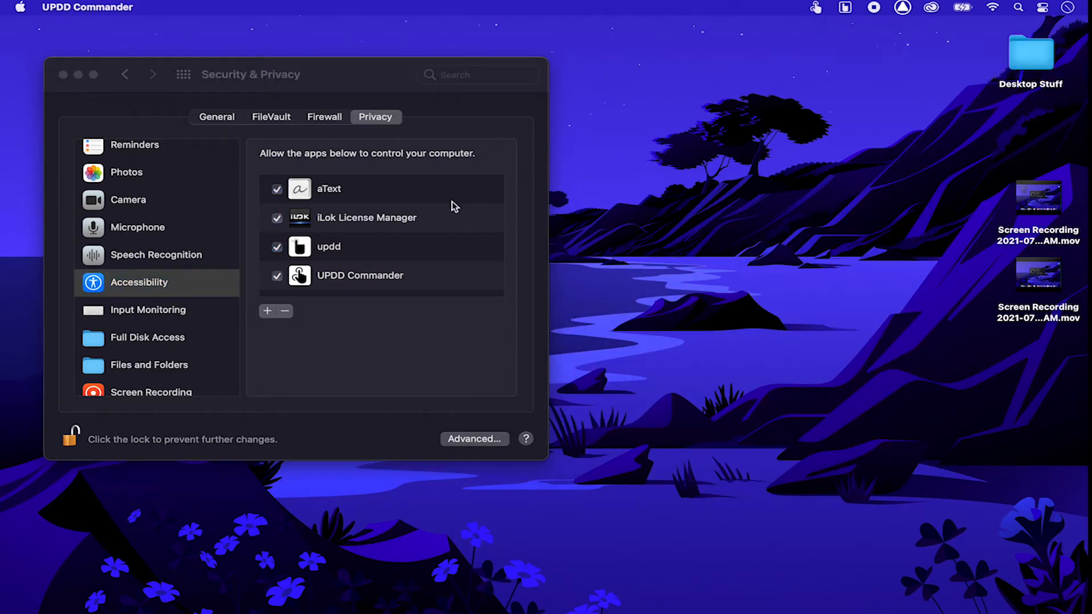
scroll(213, 176, "up", 2)
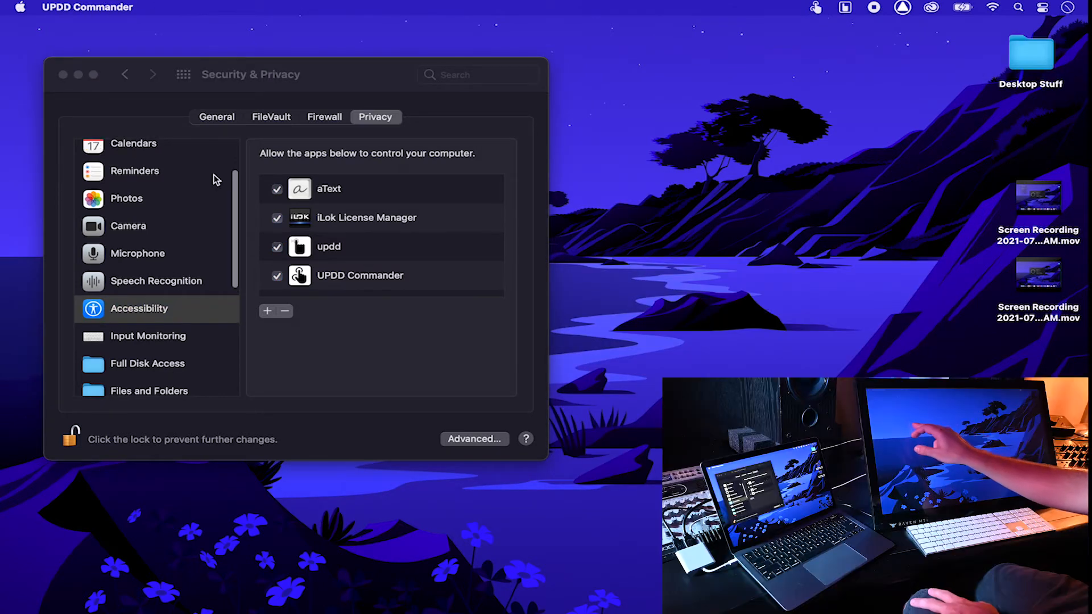
scroll(214, 175, "down", 3)
scroll(214, 175, "up", 2)
scroll(214, 175, "down", 3)
scroll(214, 176, "up", 3)
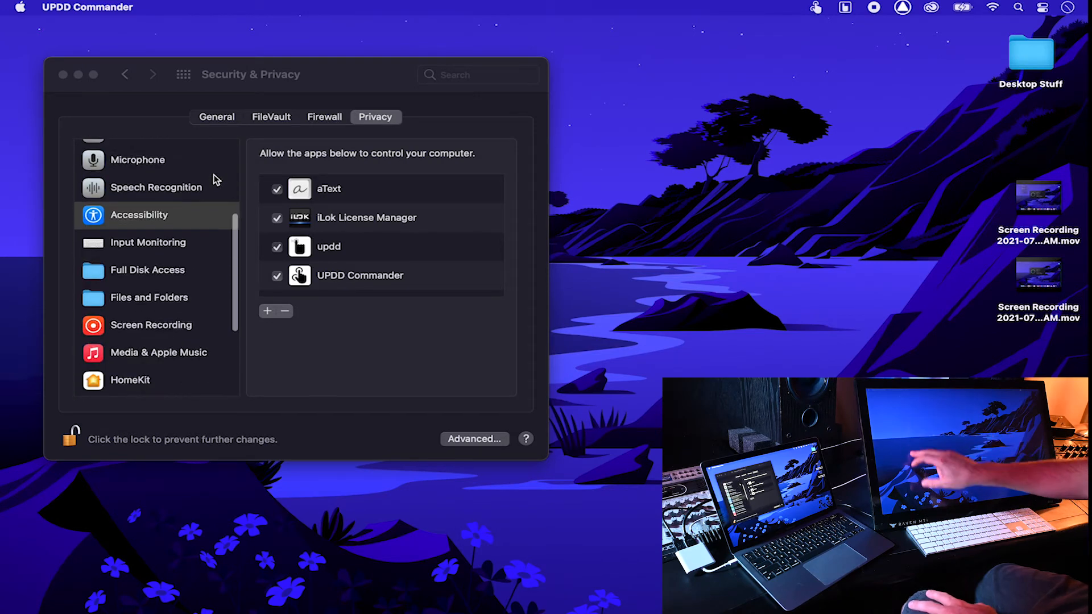
scroll(214, 175, "down", 4)
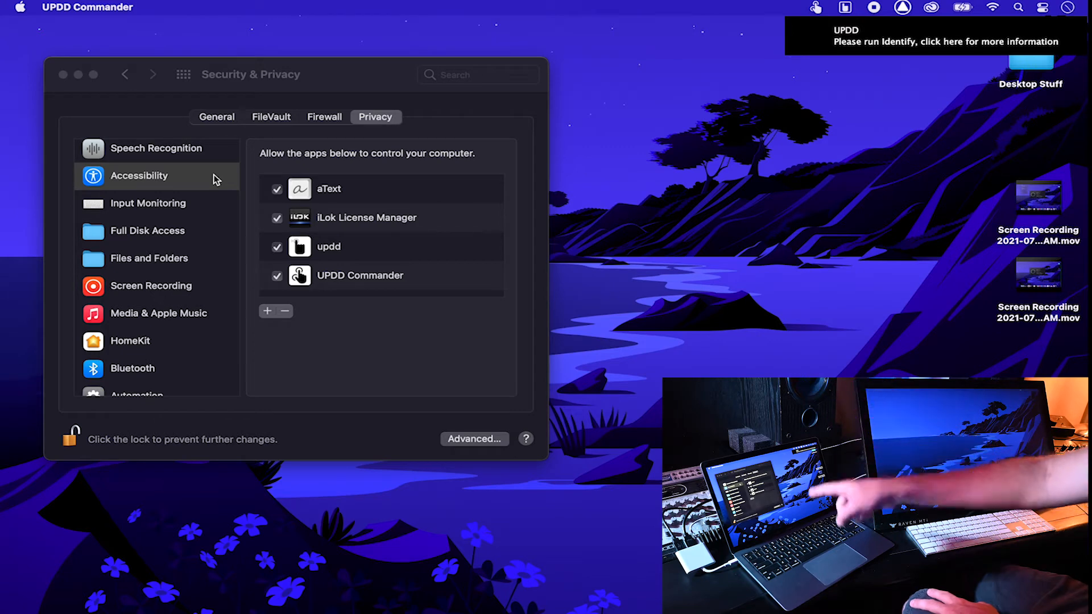
scroll(158, 274, "down", 1)
scroll(159, 275, "up", 3)
scroll(158, 274, "down", 2)
scroll(158, 275, "down", 2)
scroll(158, 274, "up", 3)
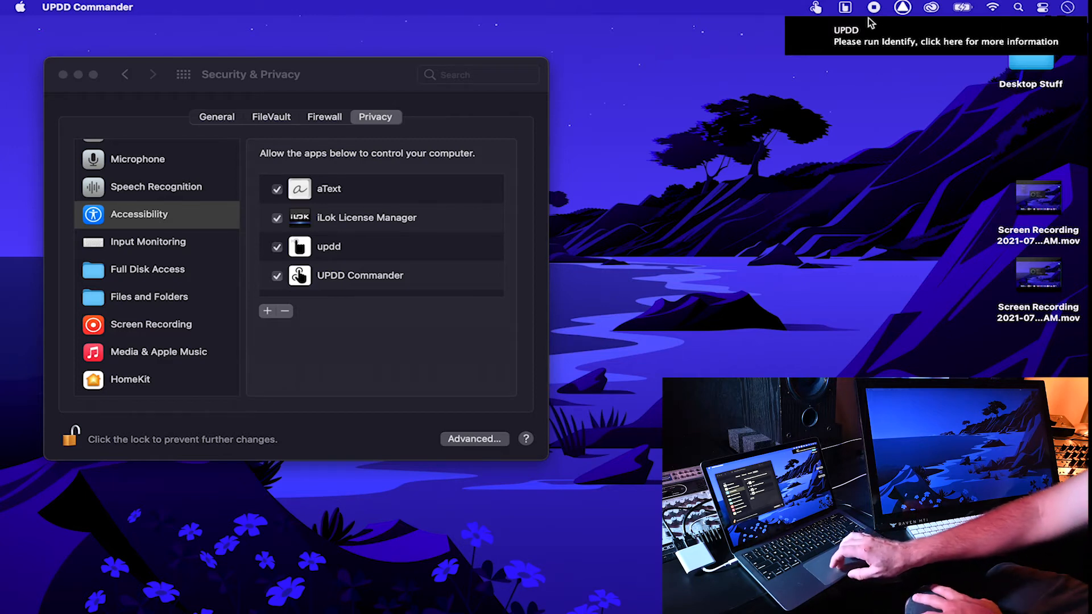
Step: Run UPDD's Identify on the connected touch devices, then return to Security & Privacy
left_click(847, 9)
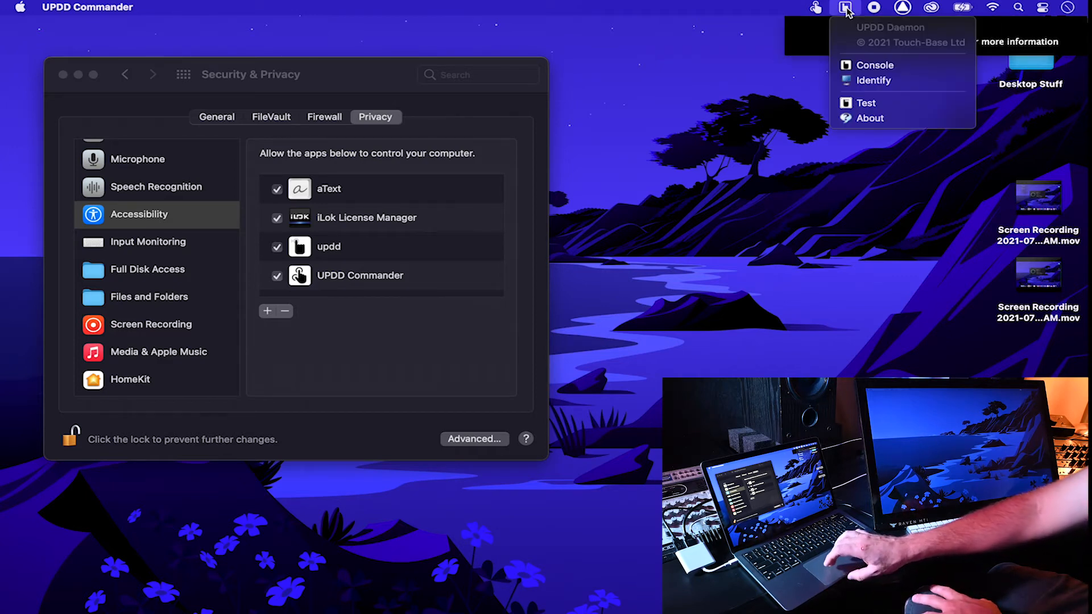
left_click(868, 84)
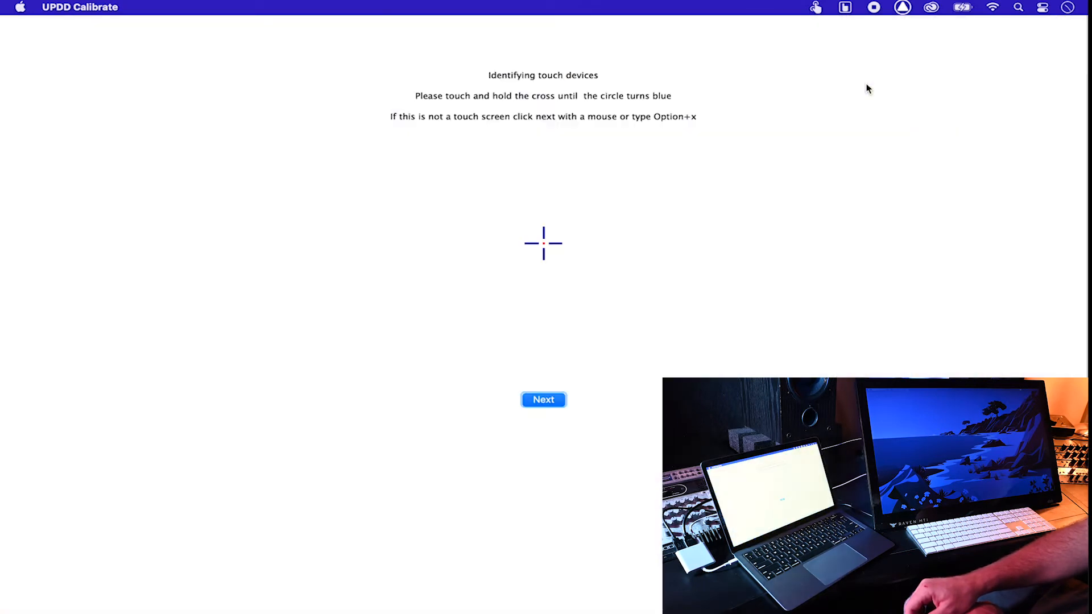
left_click(547, 403)
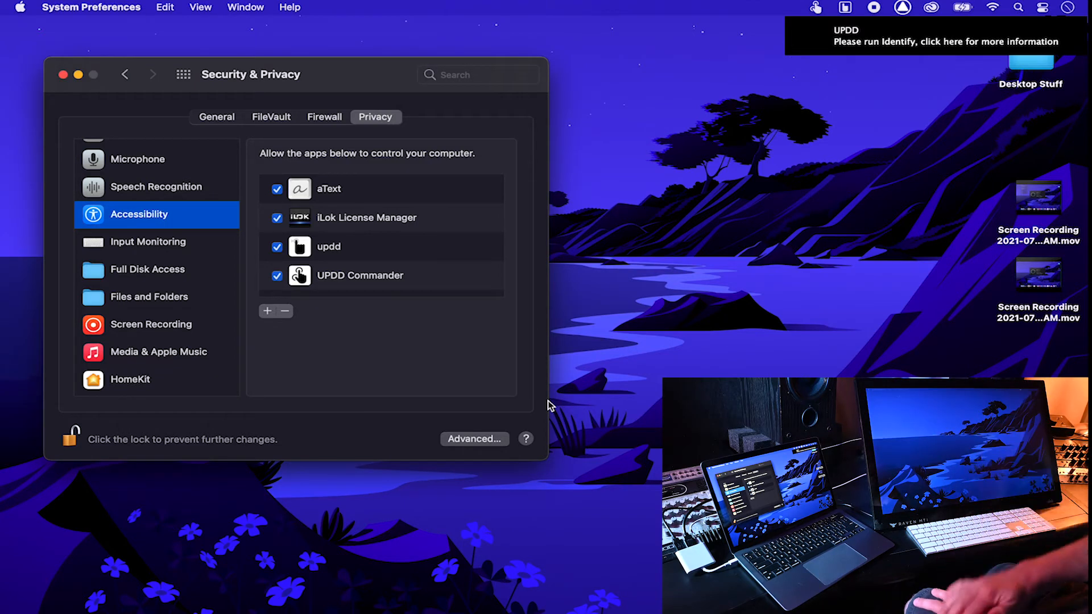
left_click(550, 405)
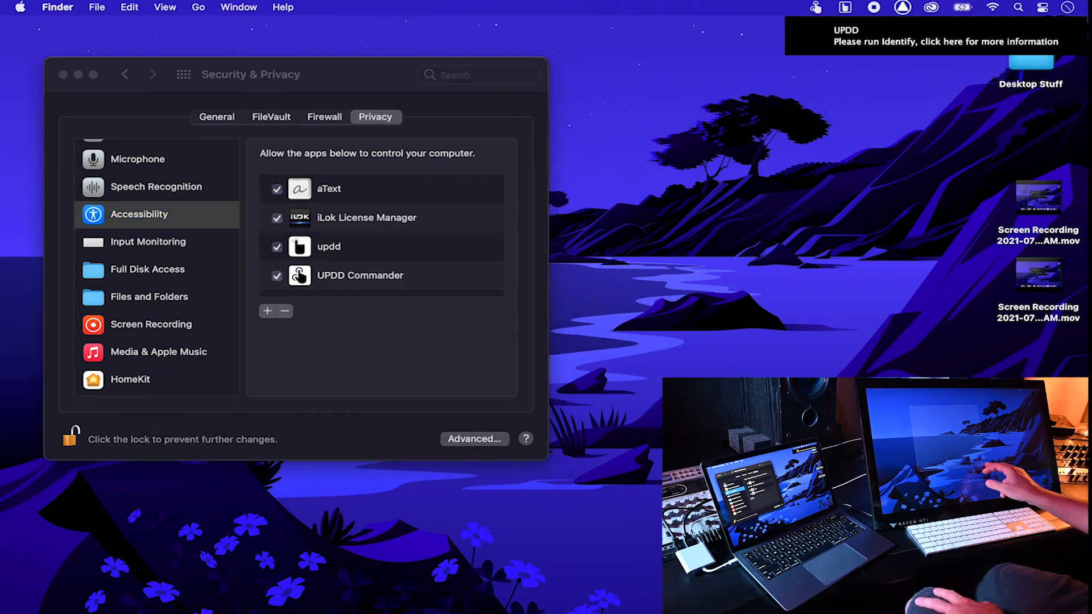
left_click(367, 70)
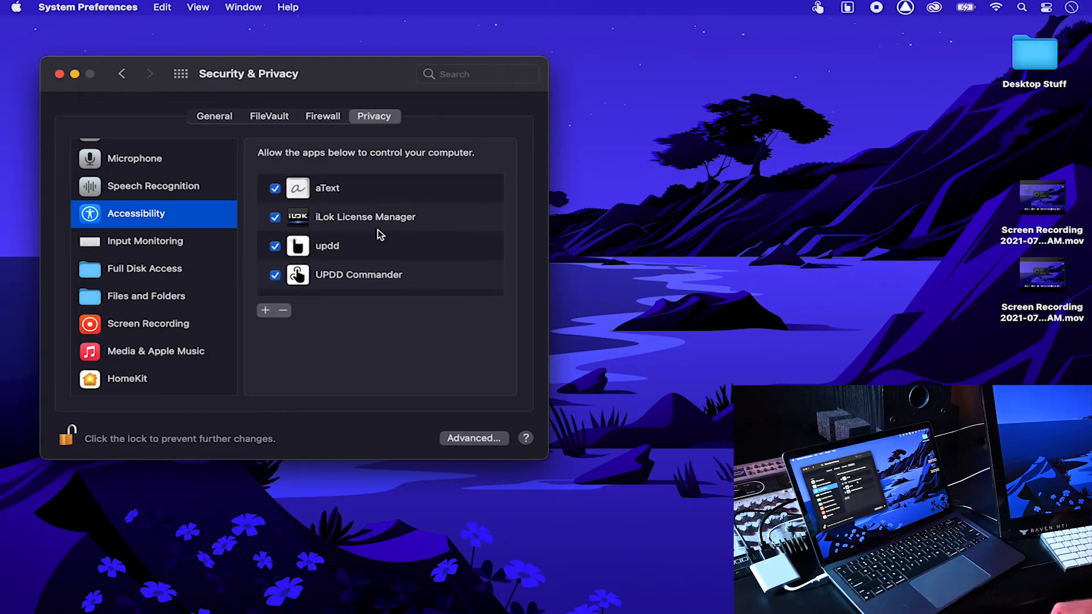
Step: Add Ableton Live 11 Suite, Automator and Cubase 11 to the Accessibility list
left_click(264, 310)
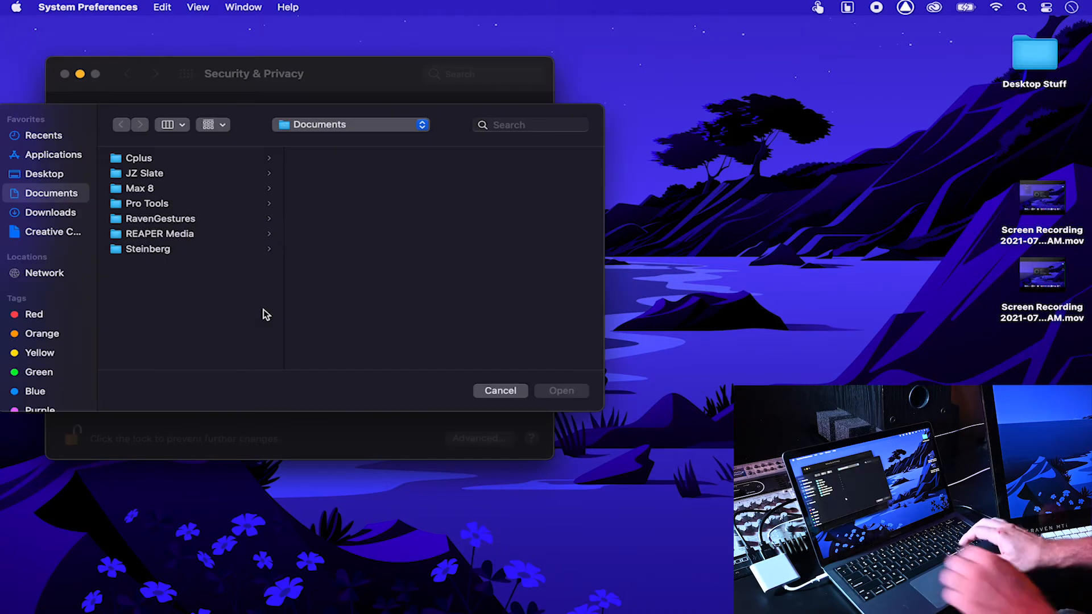
left_click(48, 159)
left_click(199, 161)
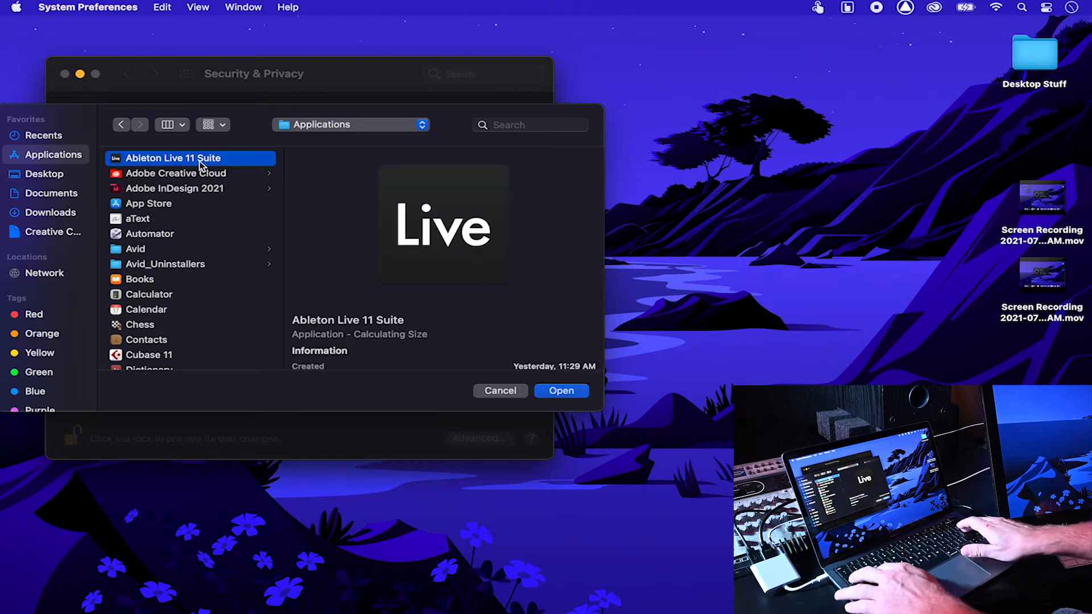
key("Return")
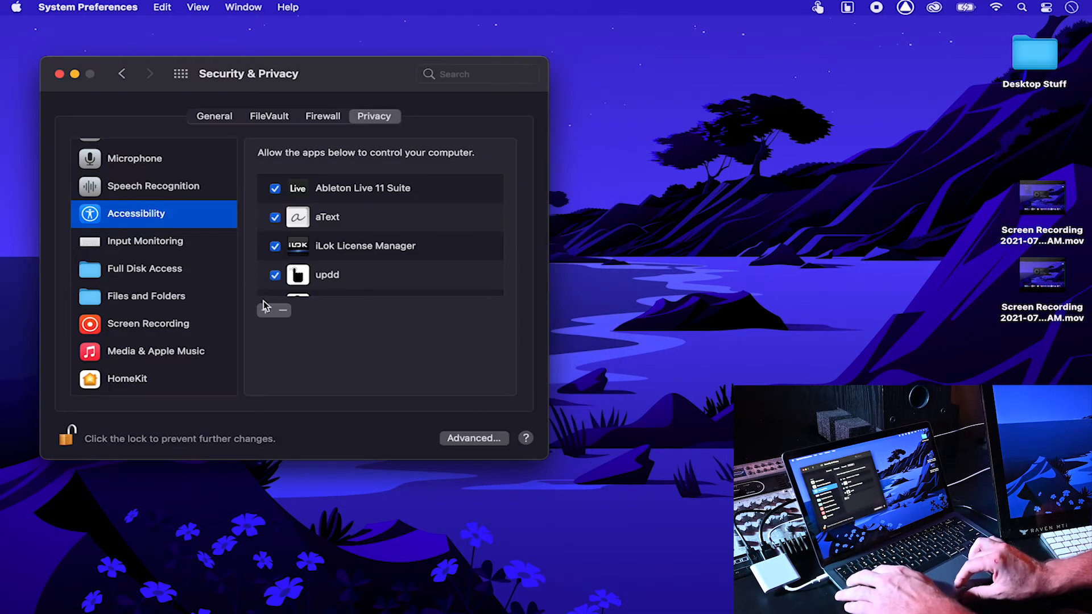
left_click(265, 310)
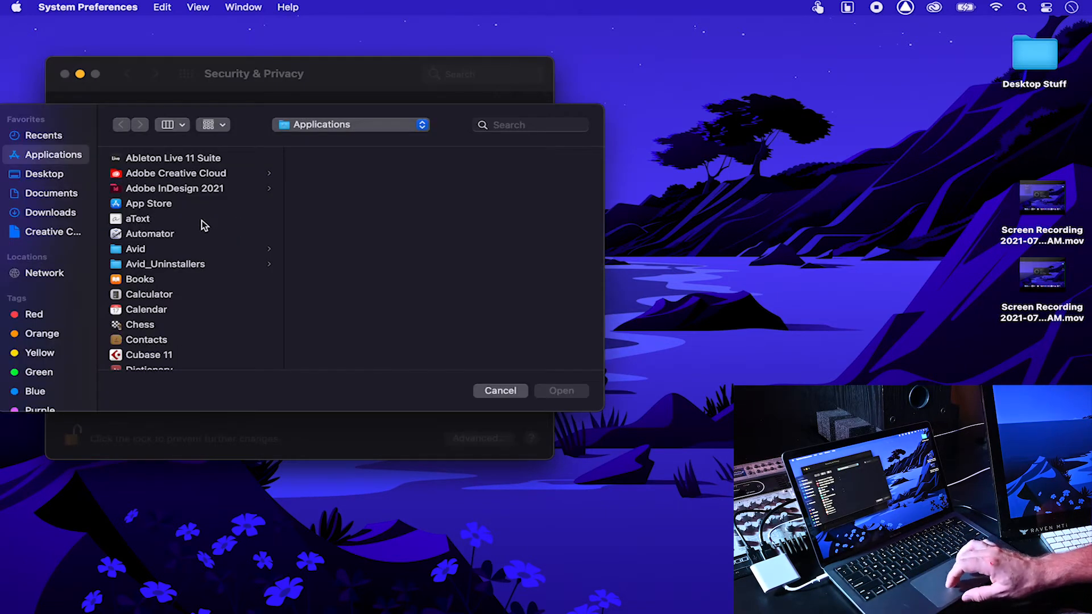
left_click(195, 234)
key("Return")
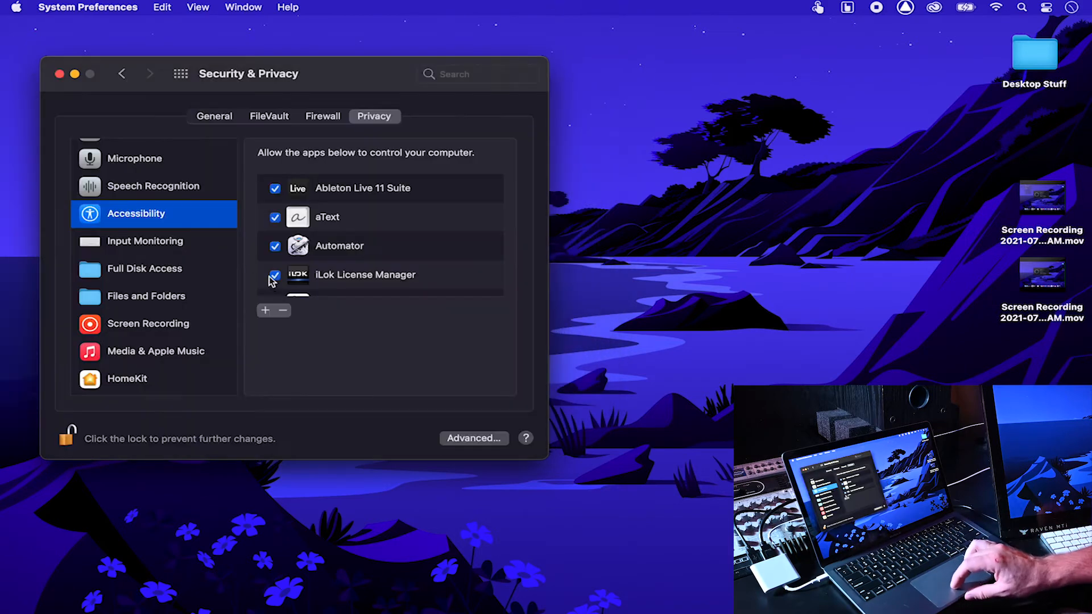
left_click(265, 311)
scroll(233, 266, "down", 5)
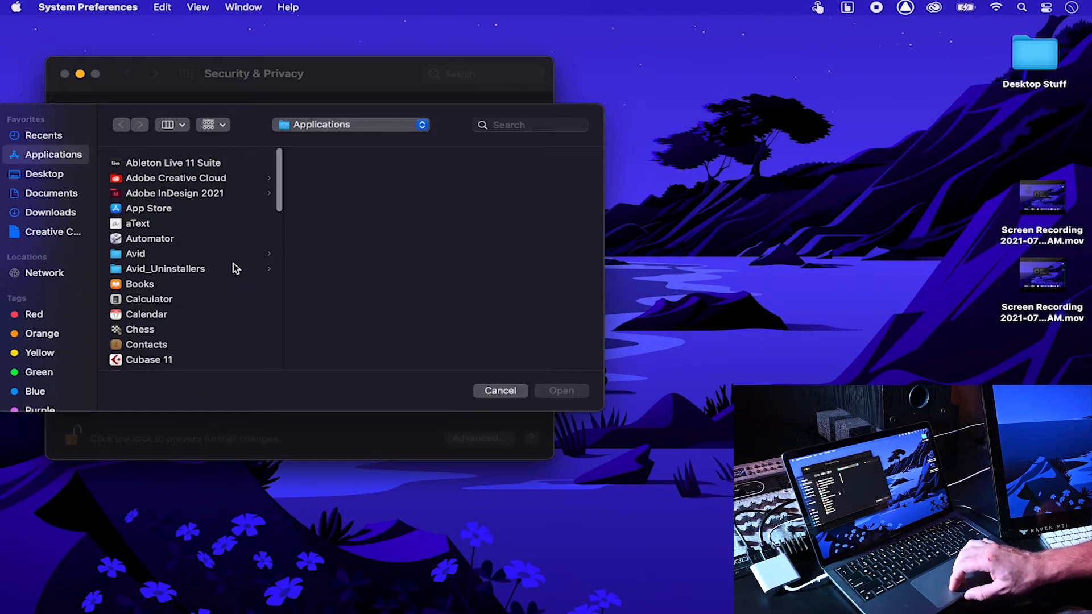
left_click(203, 245)
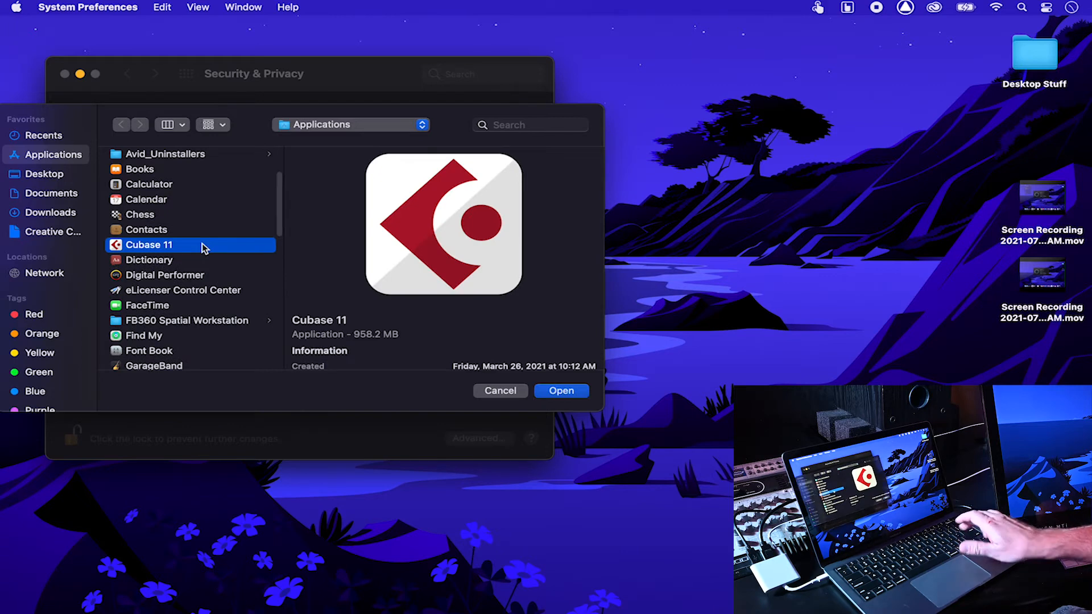
key("Return")
Step: Add Digital Performer and iLok License Manager to the Accessibility list
left_click(266, 311)
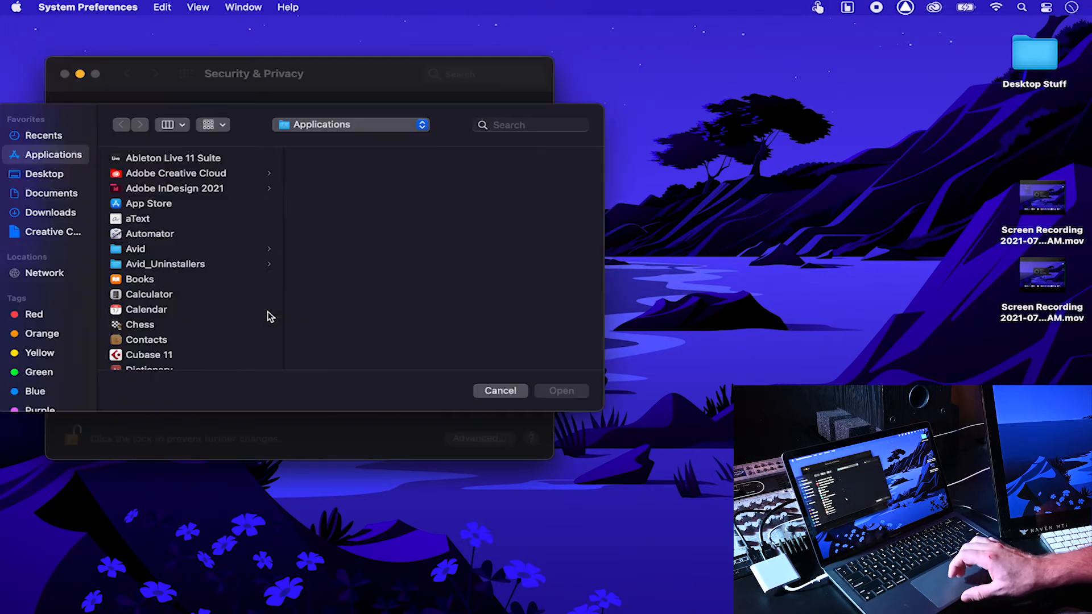
scroll(181, 343, "down", 5)
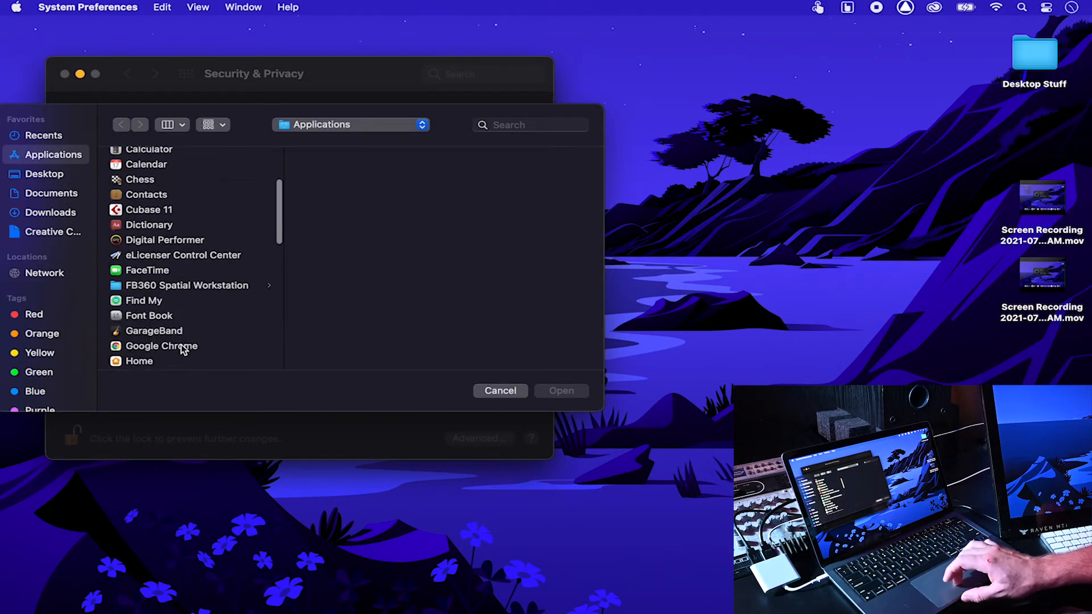
left_click(199, 232)
key("Return")
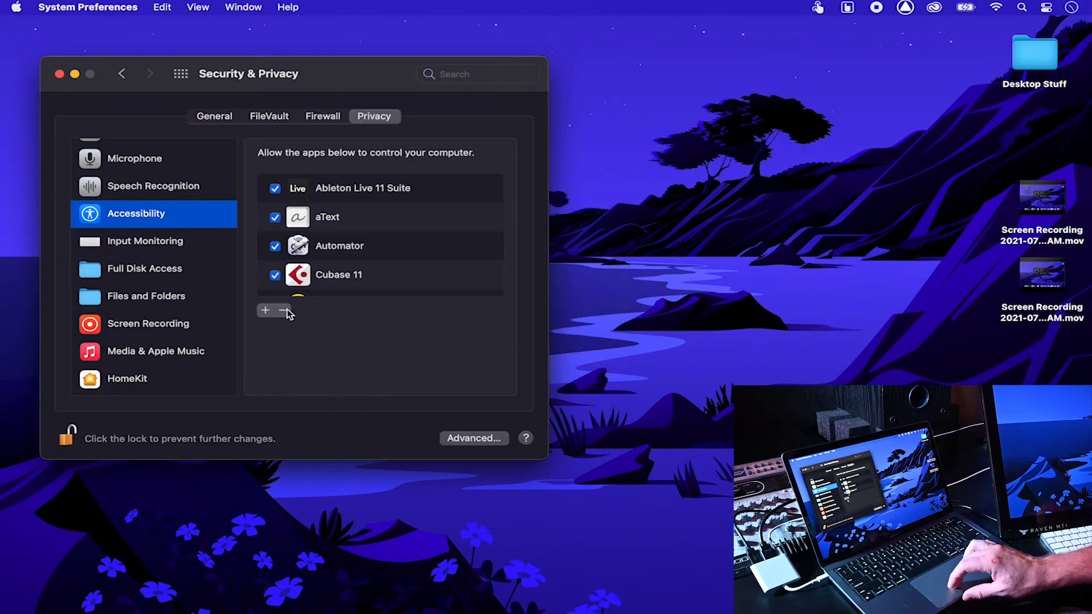
left_click(265, 310)
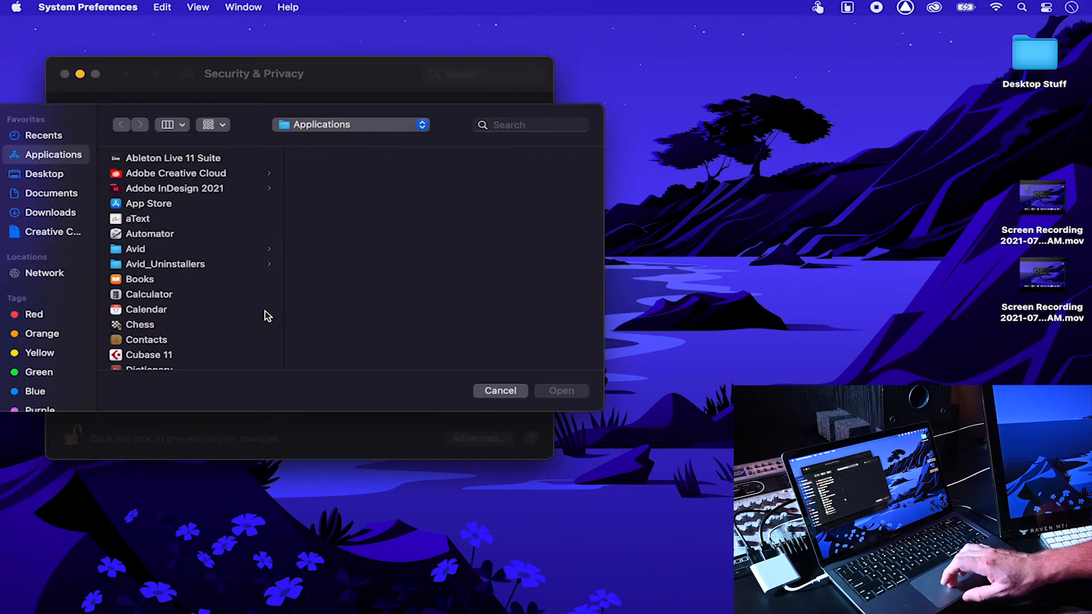
scroll(216, 225, "down", 5)
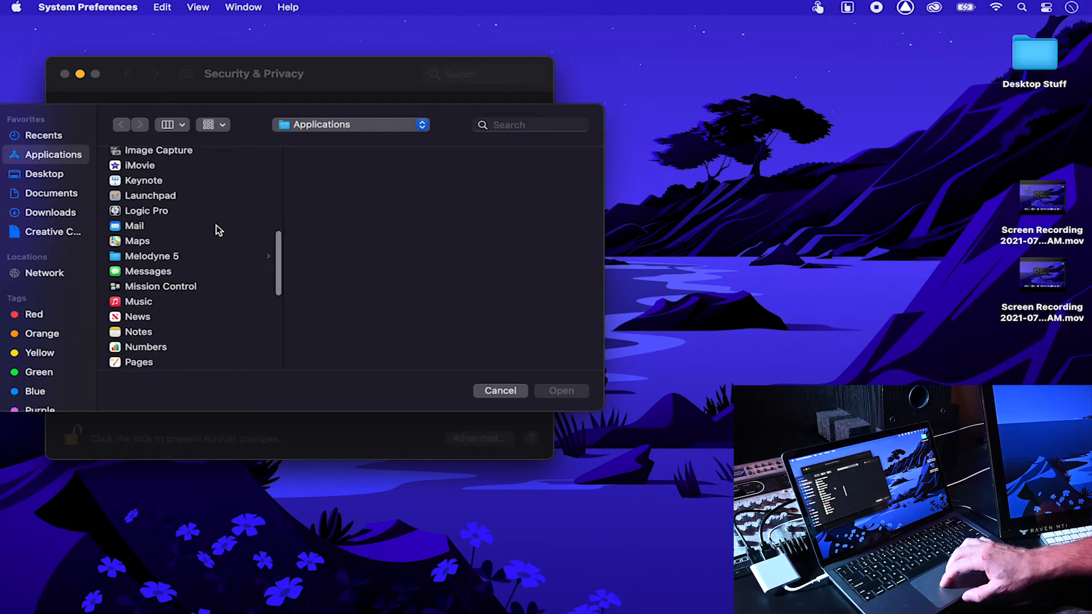
scroll(216, 225, "up", 2)
left_click(237, 194)
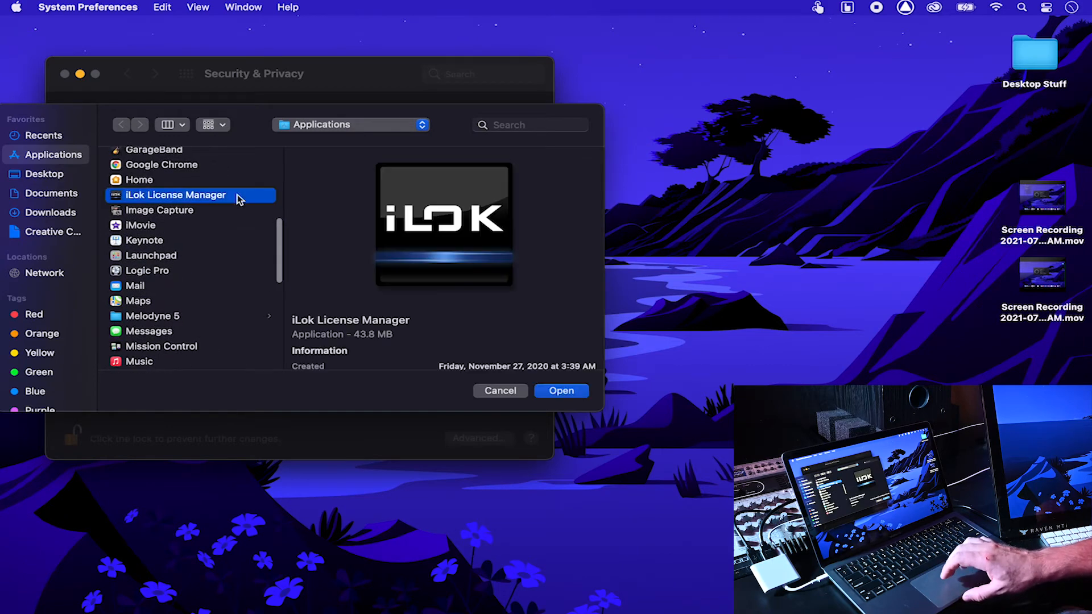
key("Return")
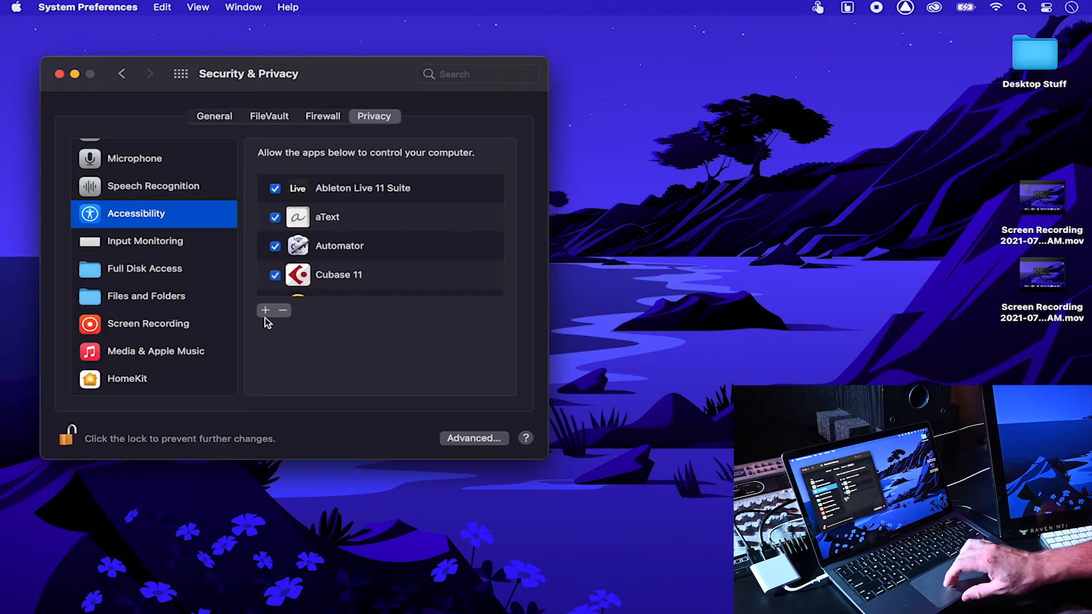
Step: Add Raven and V-Control Pro to the Accessibility list
left_click(264, 313)
scroll(218, 283, "down", 10)
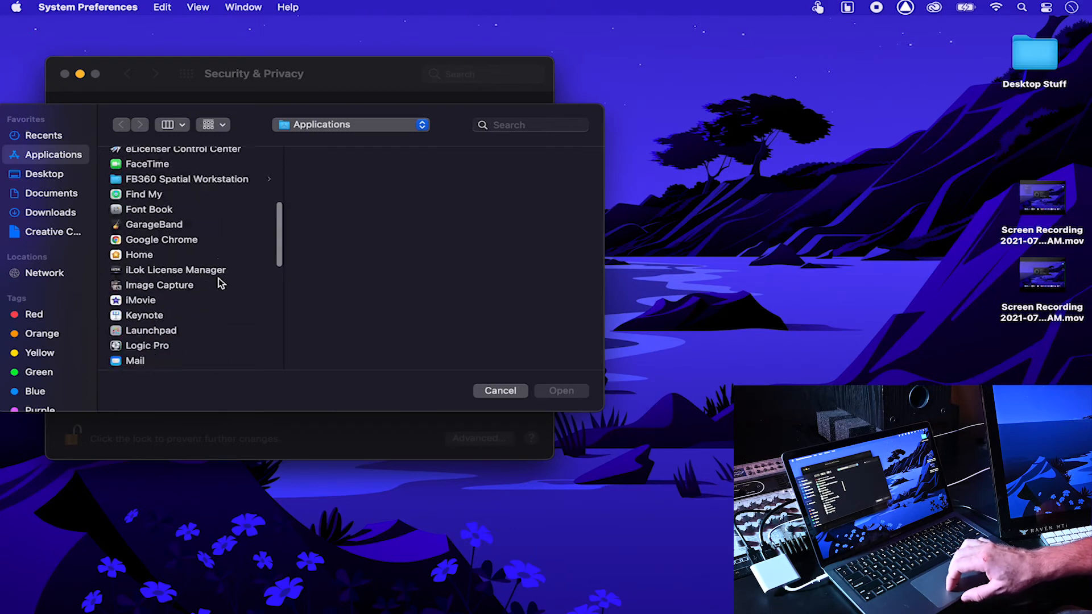
scroll(215, 279, "down", 8)
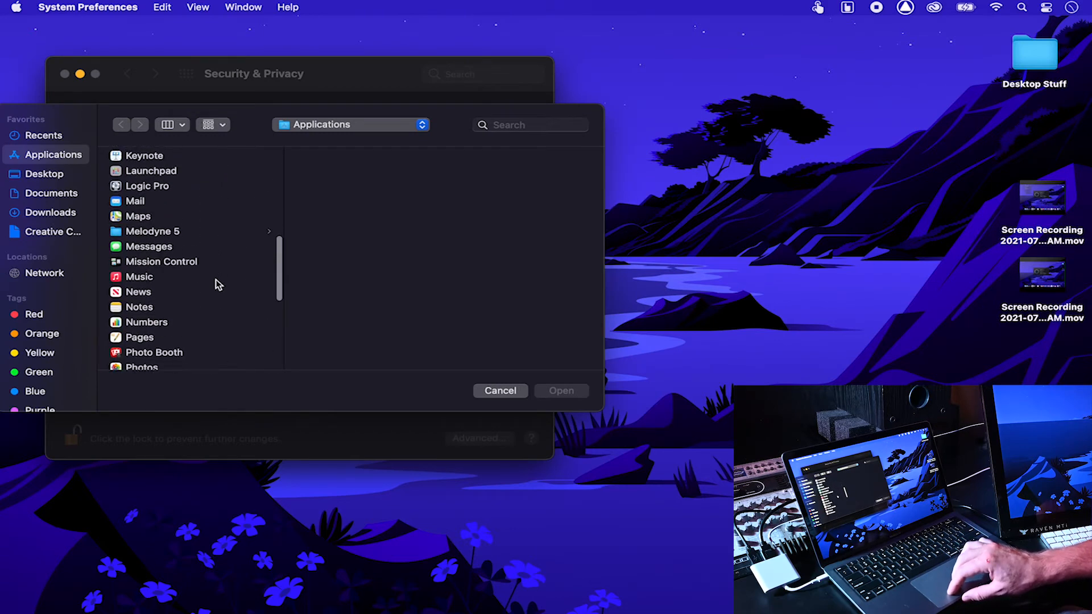
left_click(196, 289)
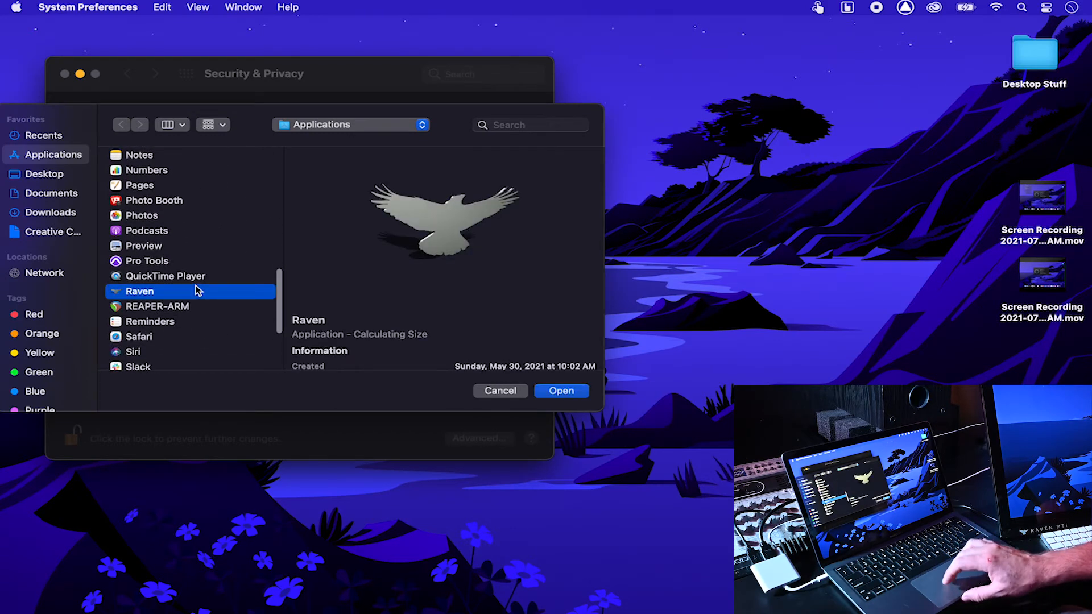
left_click(569, 391)
scroll(398, 244, "down", 5)
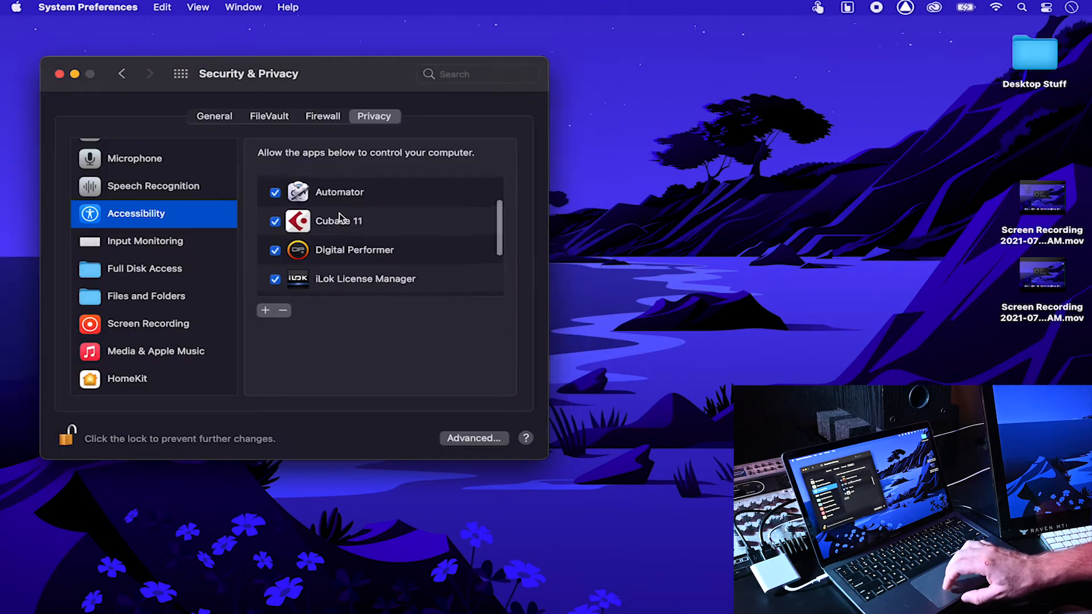
scroll(375, 285, "down", 3)
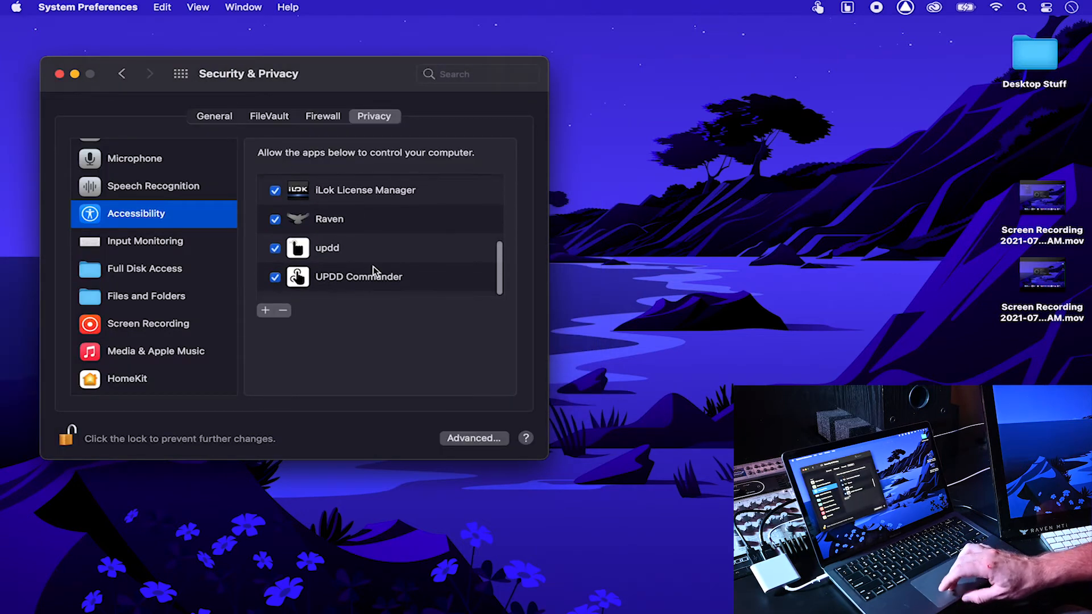
left_click(265, 310)
scroll(197, 307, "down", 15)
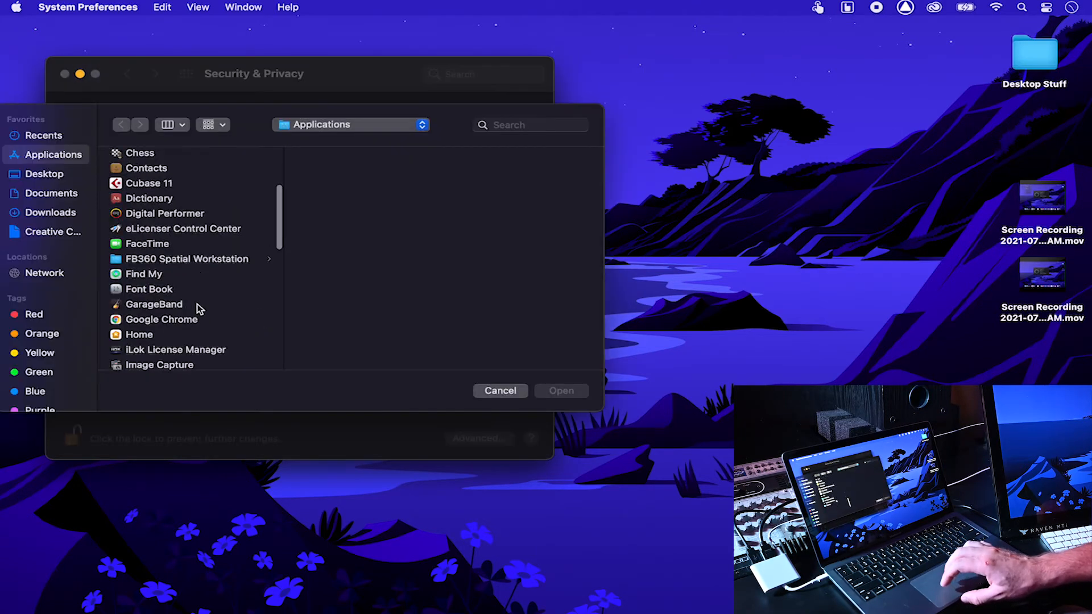
left_click(193, 326)
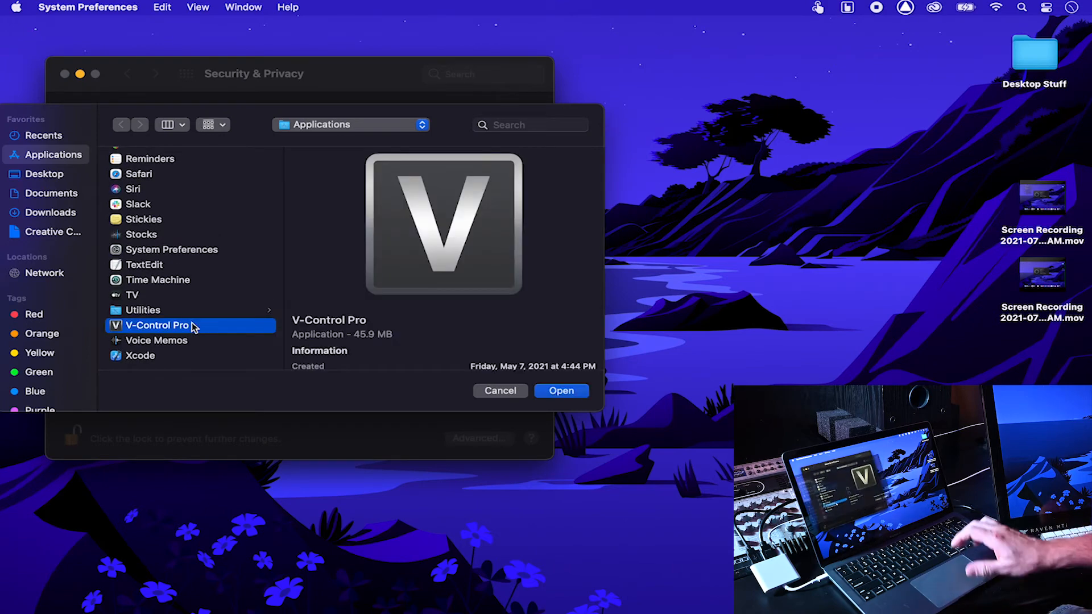
double_click(192, 325)
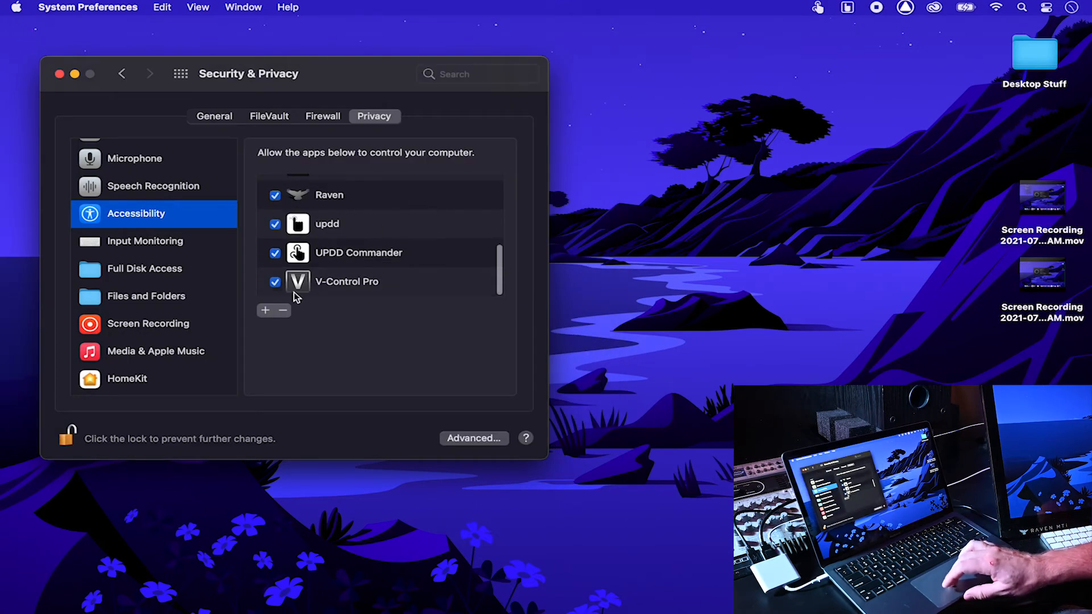
left_click(265, 311)
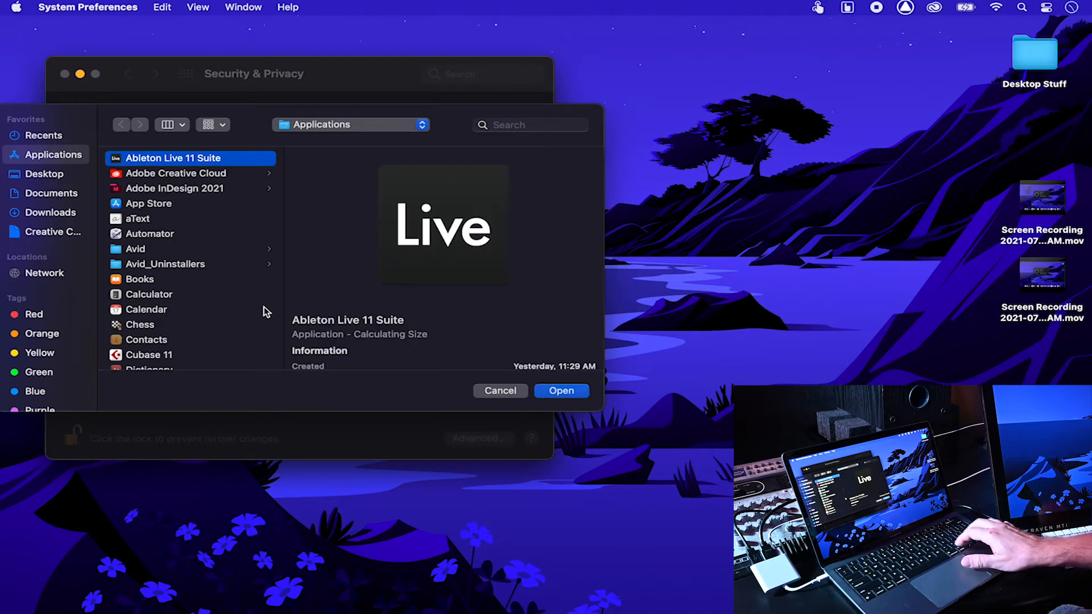
key("v")
key("Up")
key("Right")
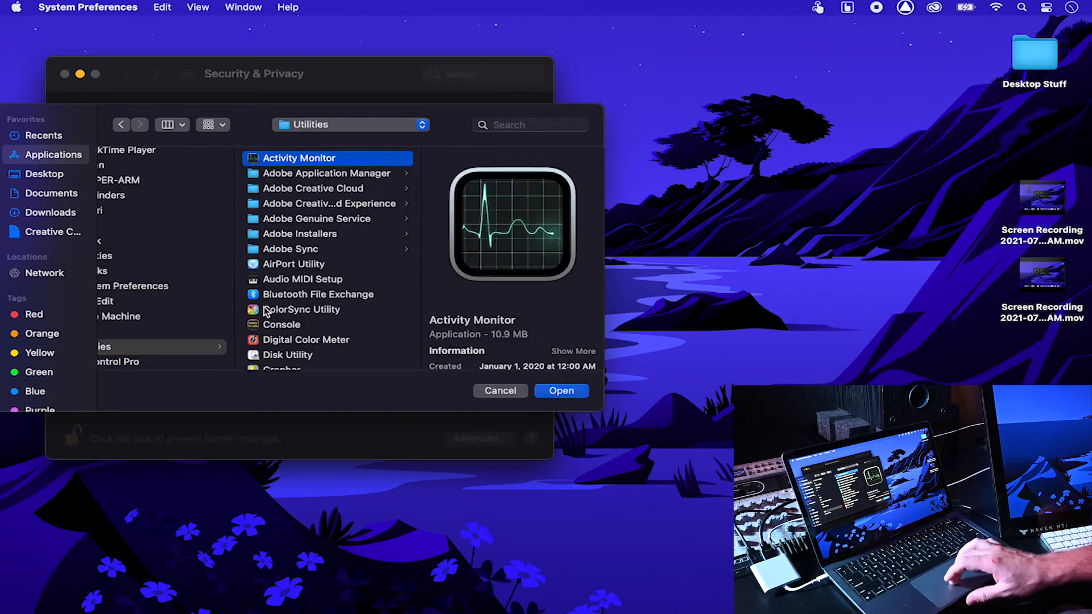
scroll(325, 285, "down", 10)
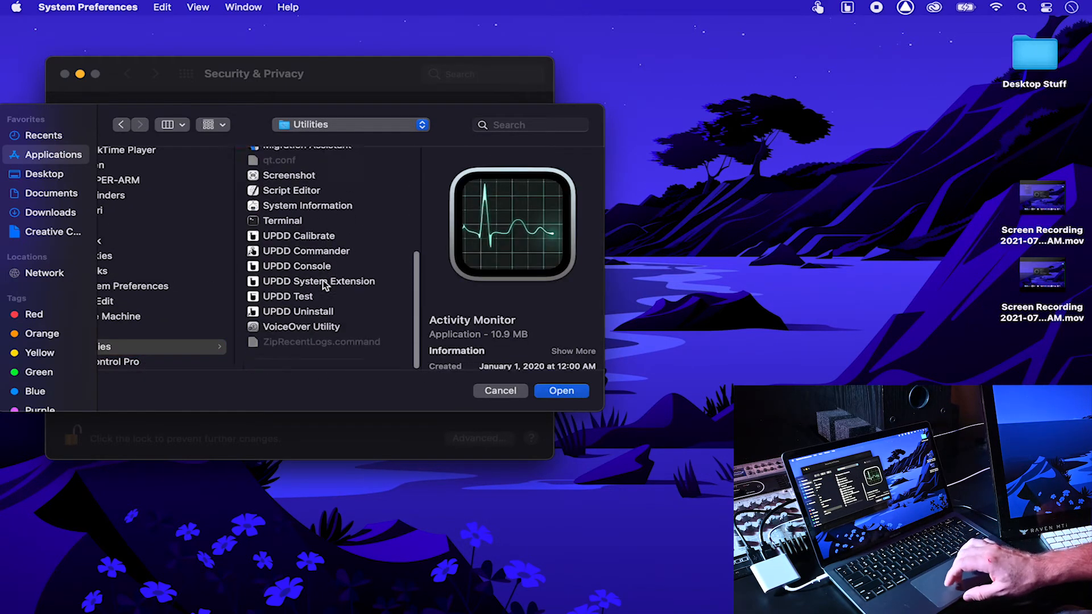
left_click(354, 234)
double_click(355, 235)
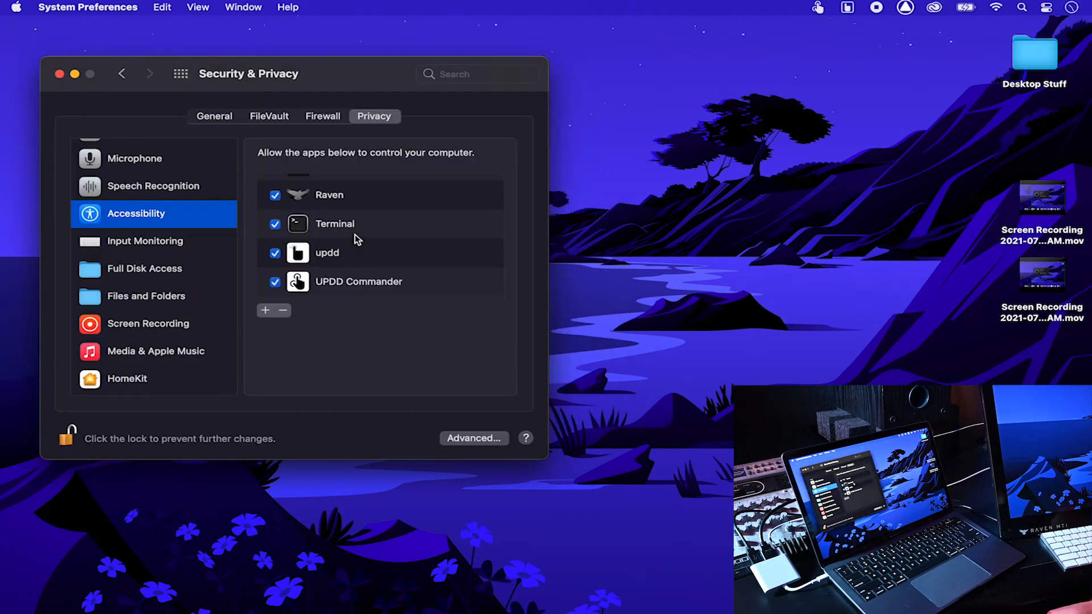
scroll(355, 234, "up", 10)
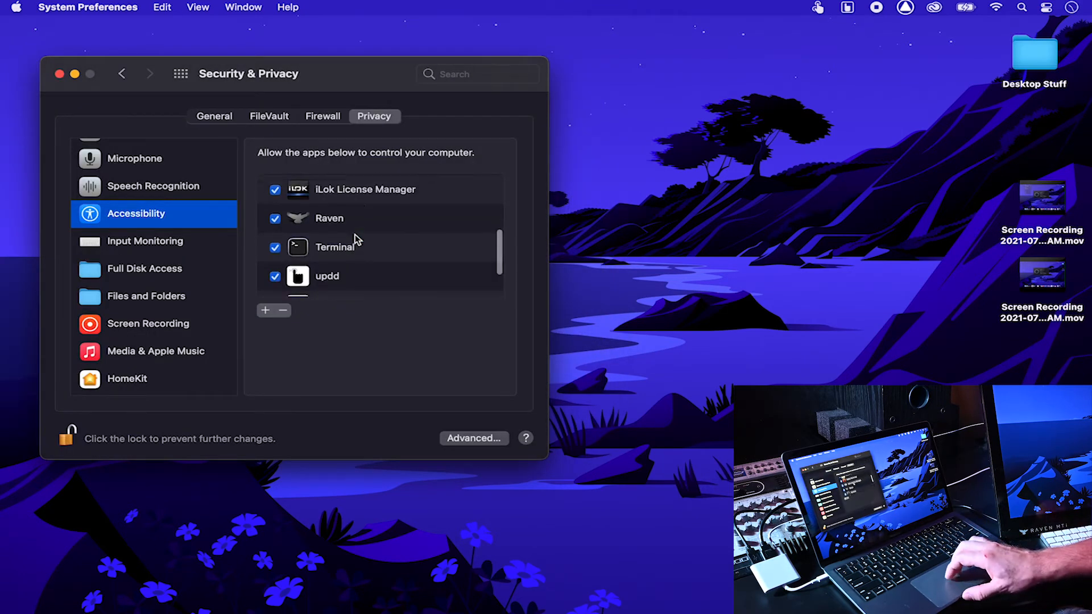
scroll(355, 234, "down", 10)
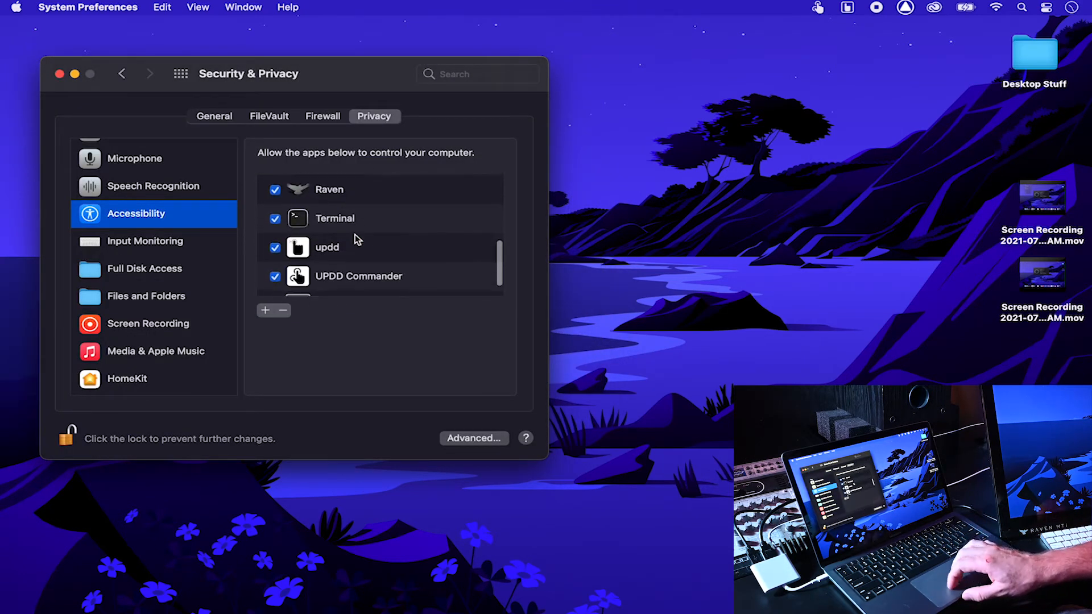
scroll(355, 234, "up", 10)
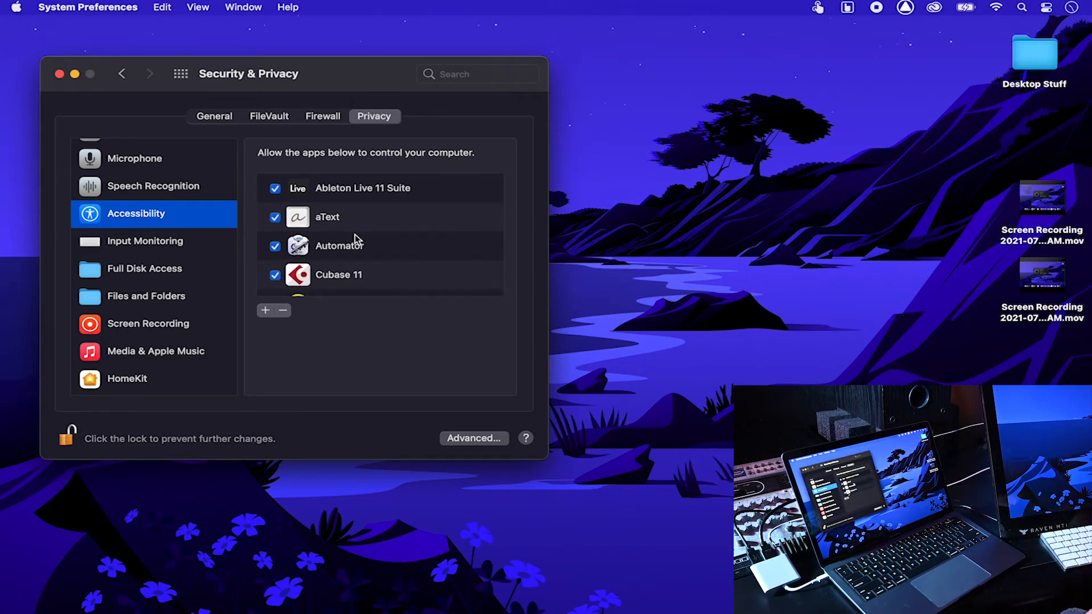
scroll(355, 235, "down", 10)
scroll(356, 234, "up", 10)
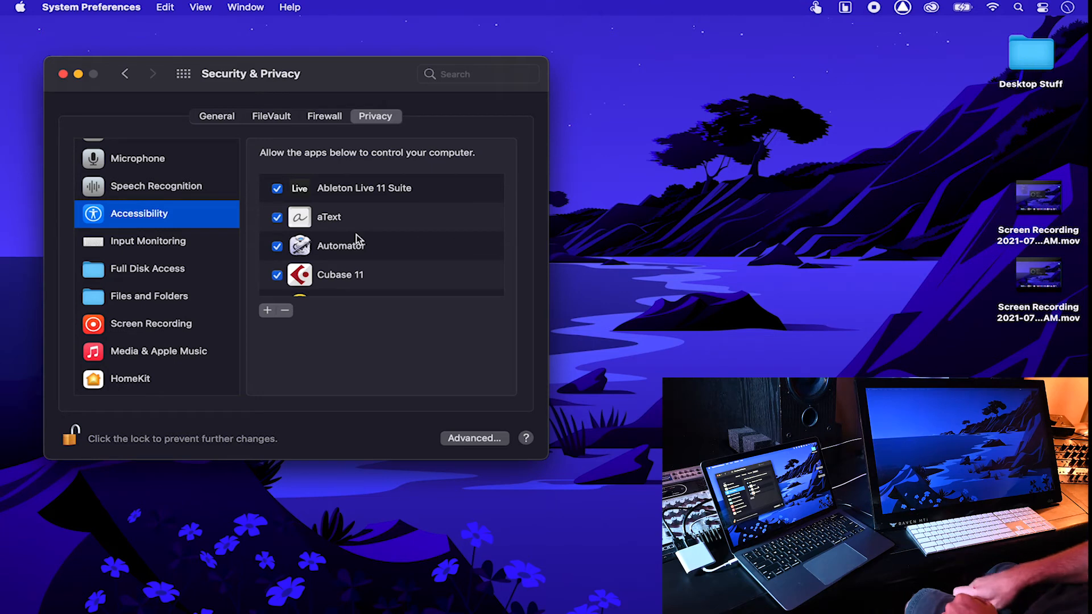
Step: Switch Security & Privacy to its General tab and open the UPDD Console from the menu bar
left_click(220, 116)
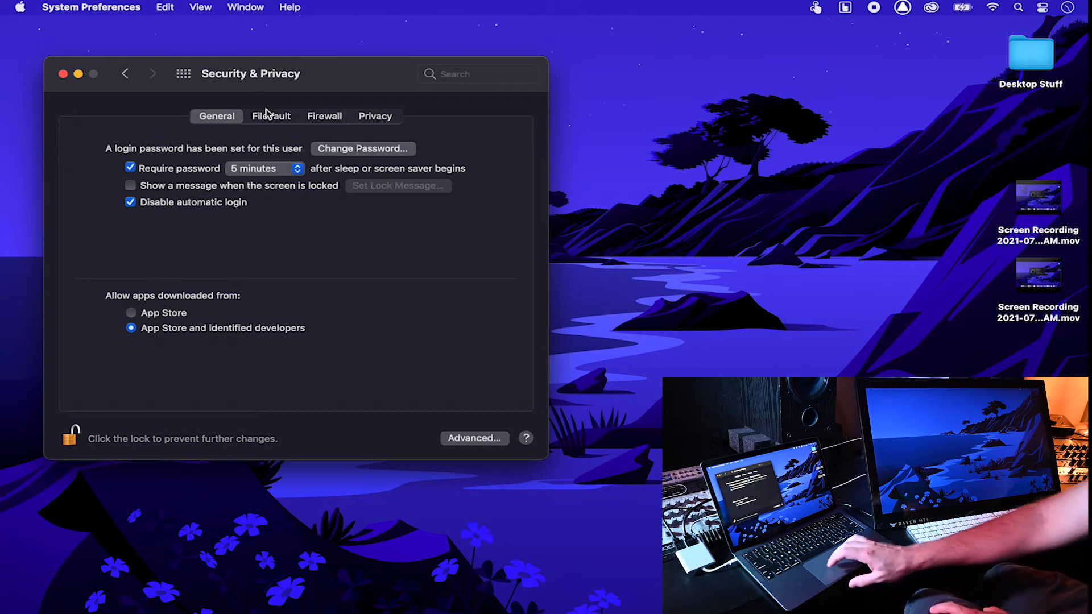
left_click(844, 8)
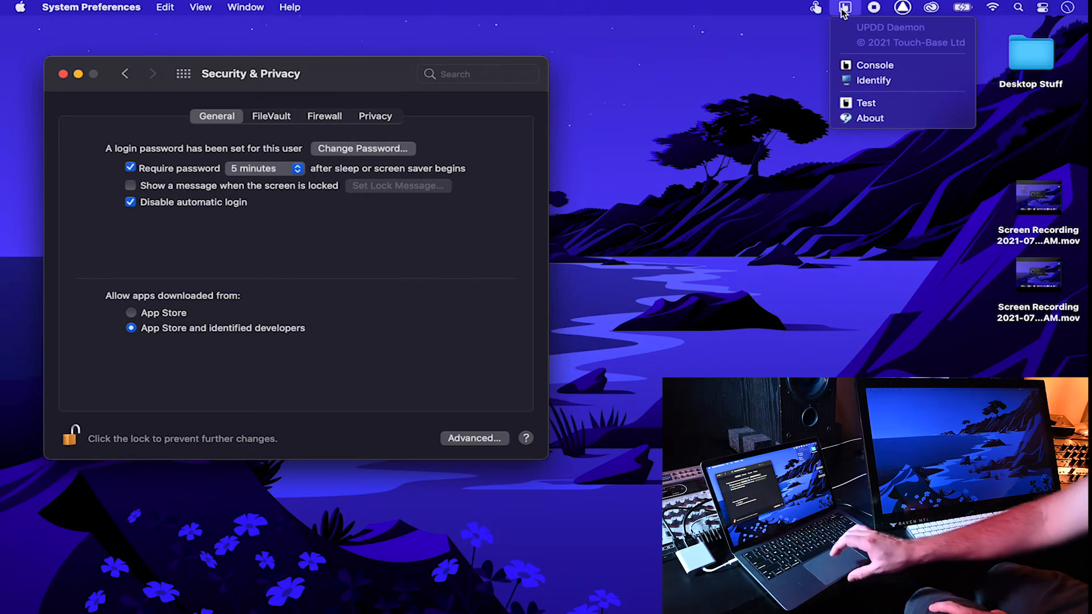
left_click(868, 66)
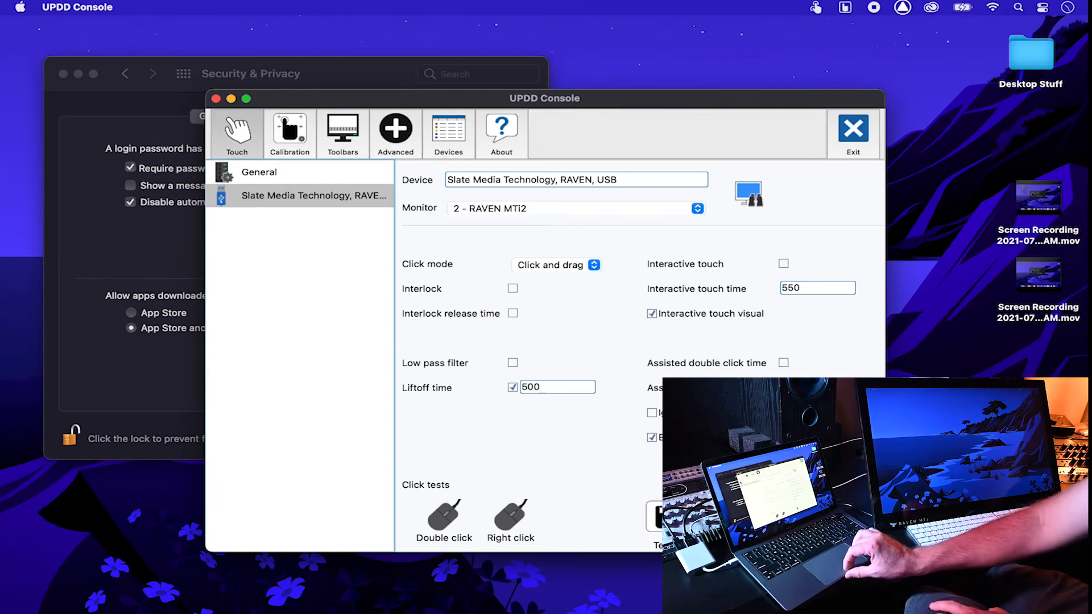
Step: Touch-test the RAVEN screen, run its 4-point calibration, then close the UPDD Console
left_click(654, 518)
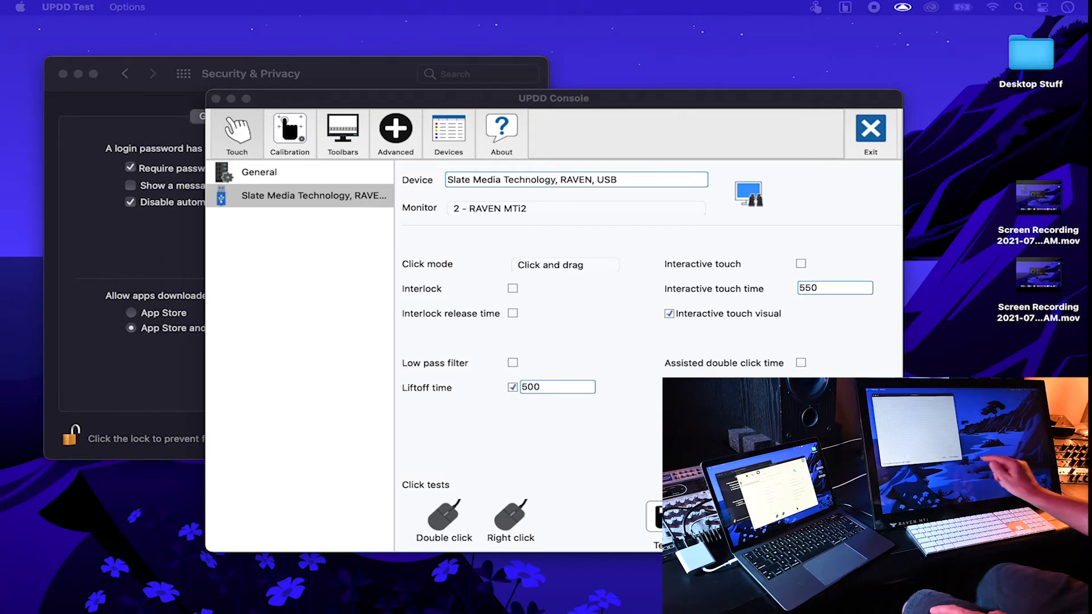
key("super+q")
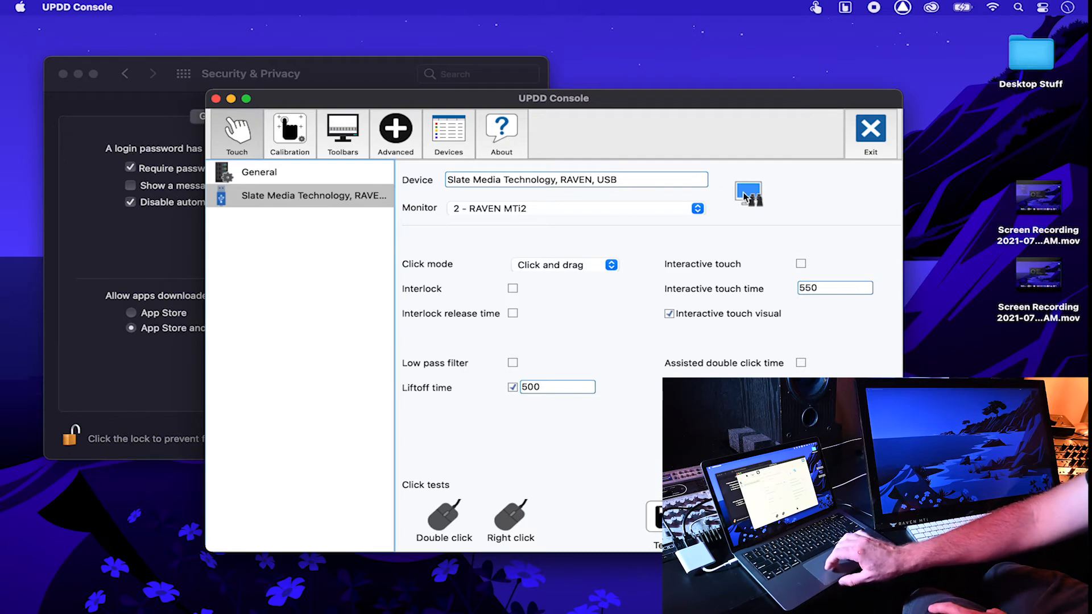
left_click(368, 182)
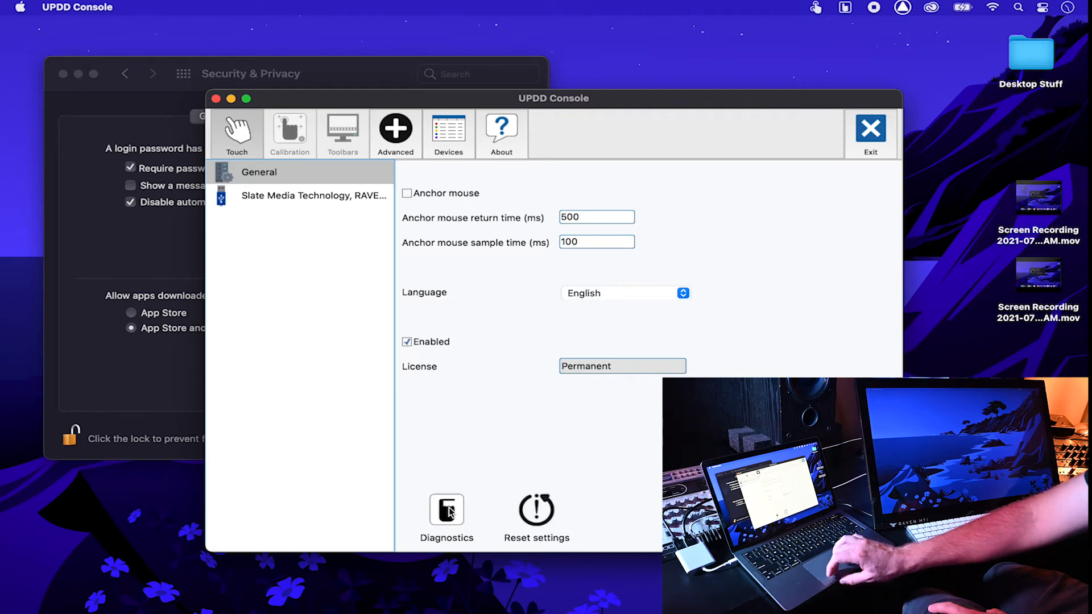
left_click(317, 191)
left_click(291, 140)
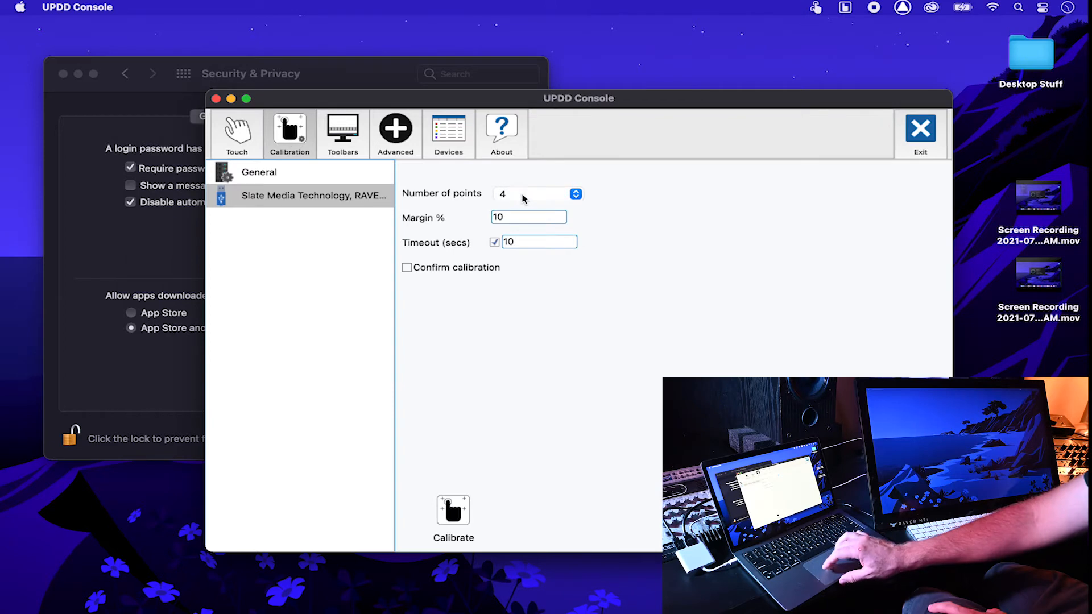
left_click(461, 510)
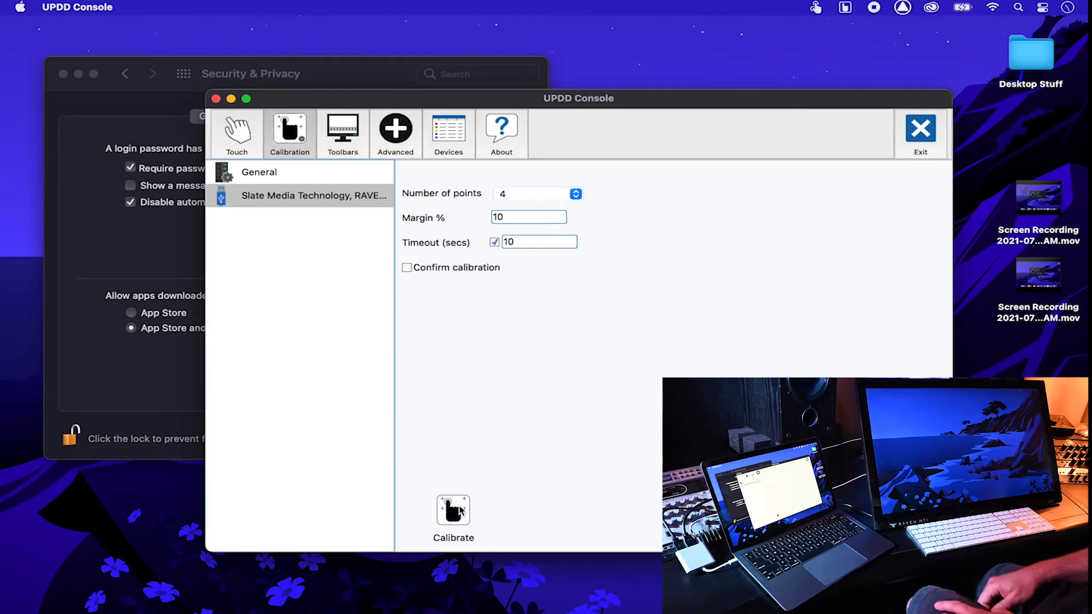
left_click(936, 141)
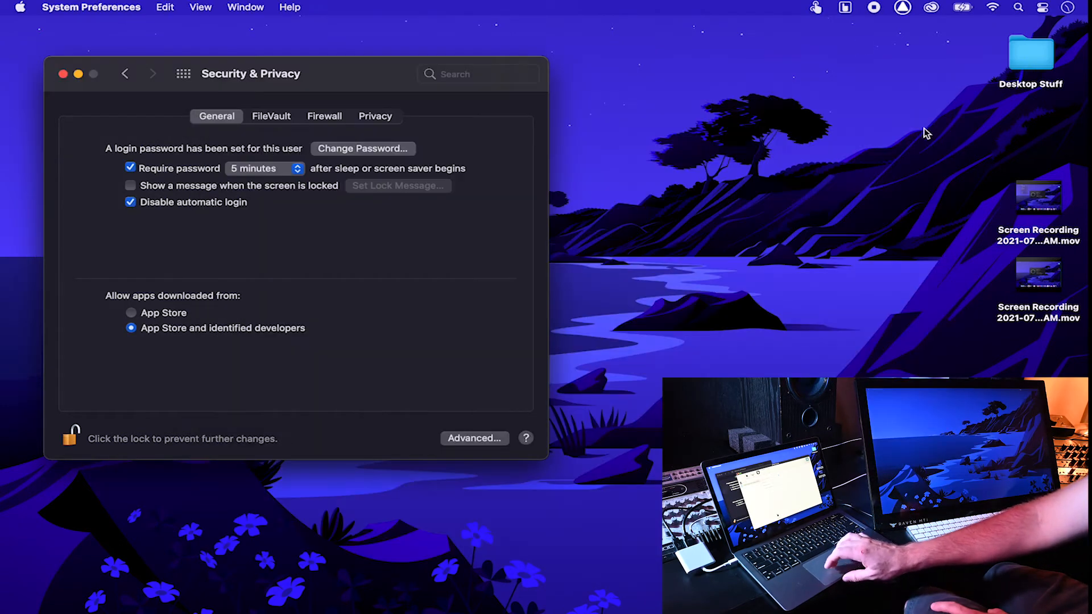
left_click(845, 7)
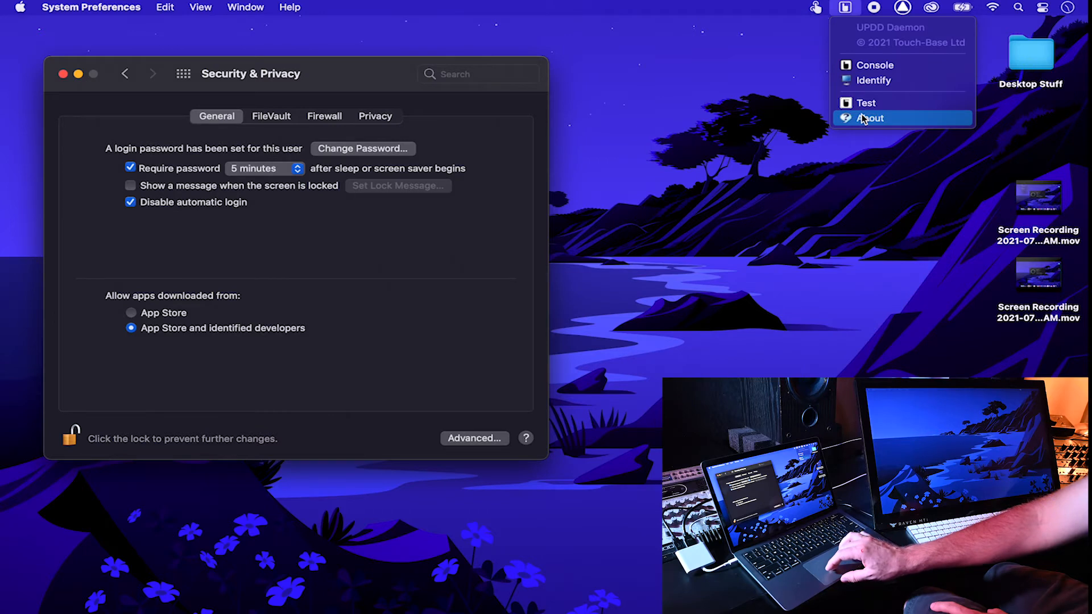
left_click(844, 118)
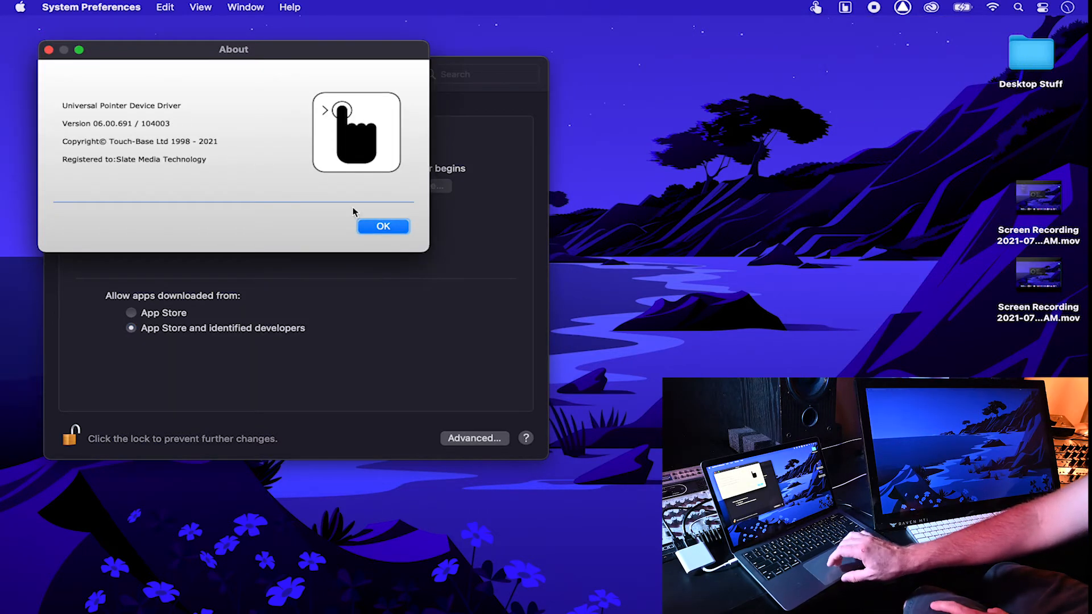
left_click(383, 228)
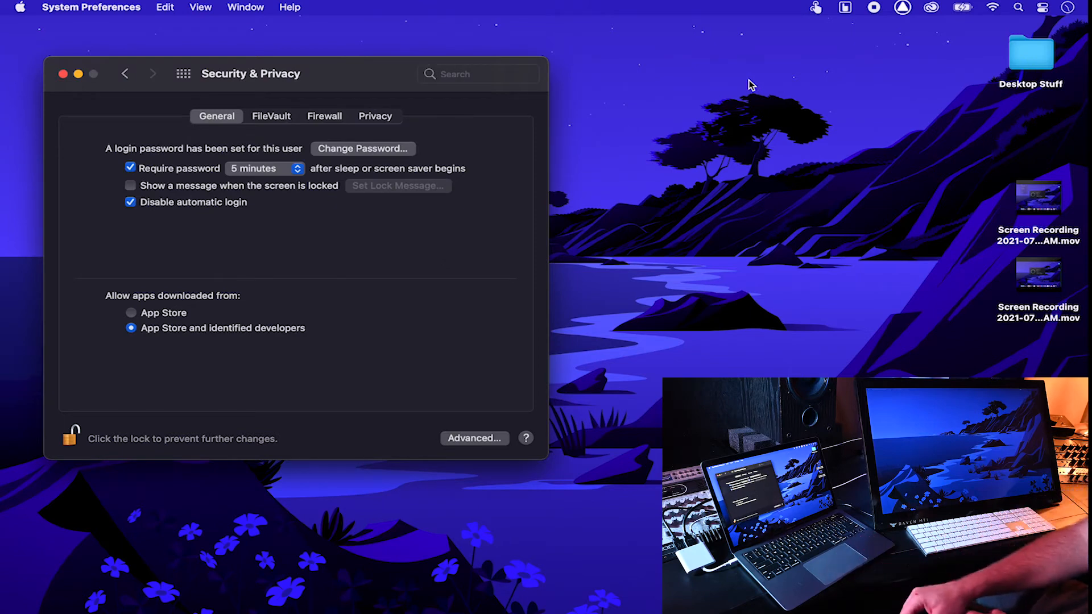
Step: Open UPDD Commander settings and view FL Studio, Logic Pro, then Chrome gesture assignments
left_click(817, 8)
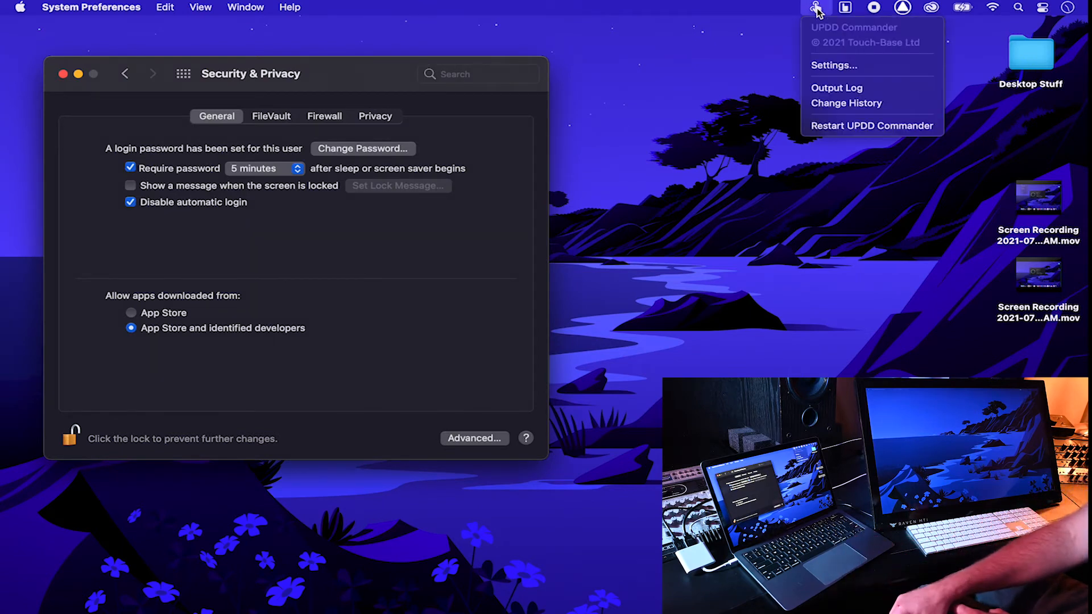
left_click(831, 66)
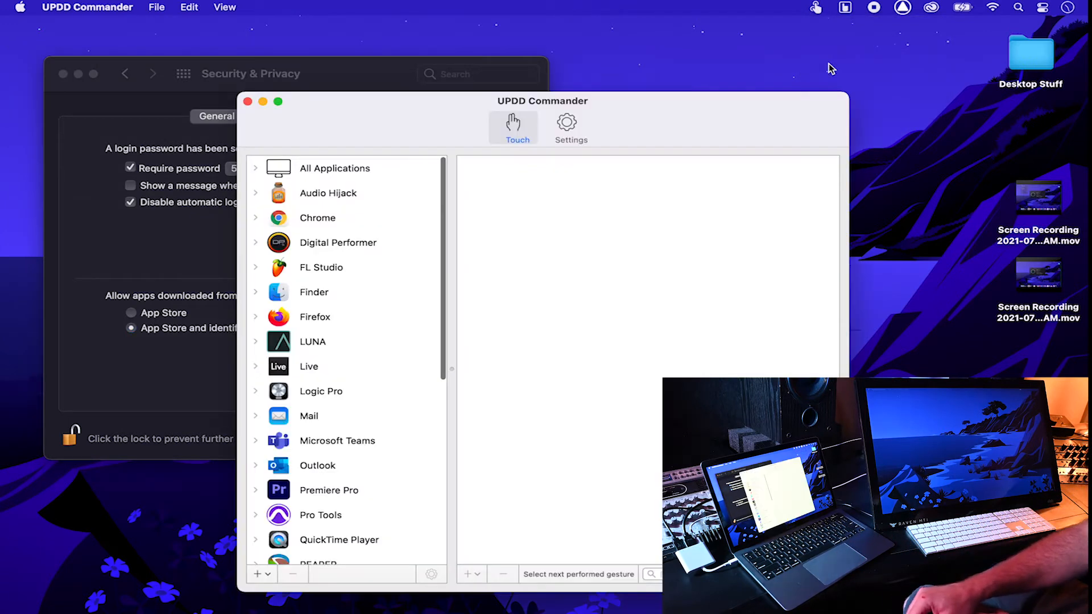
left_click(381, 283)
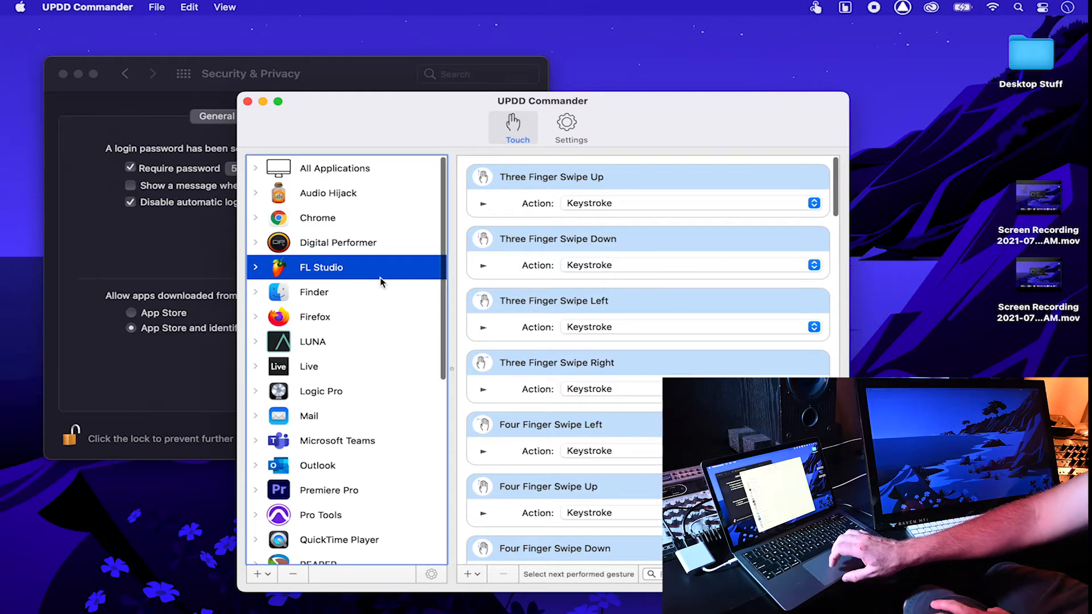
scroll(380, 283, "down", 5)
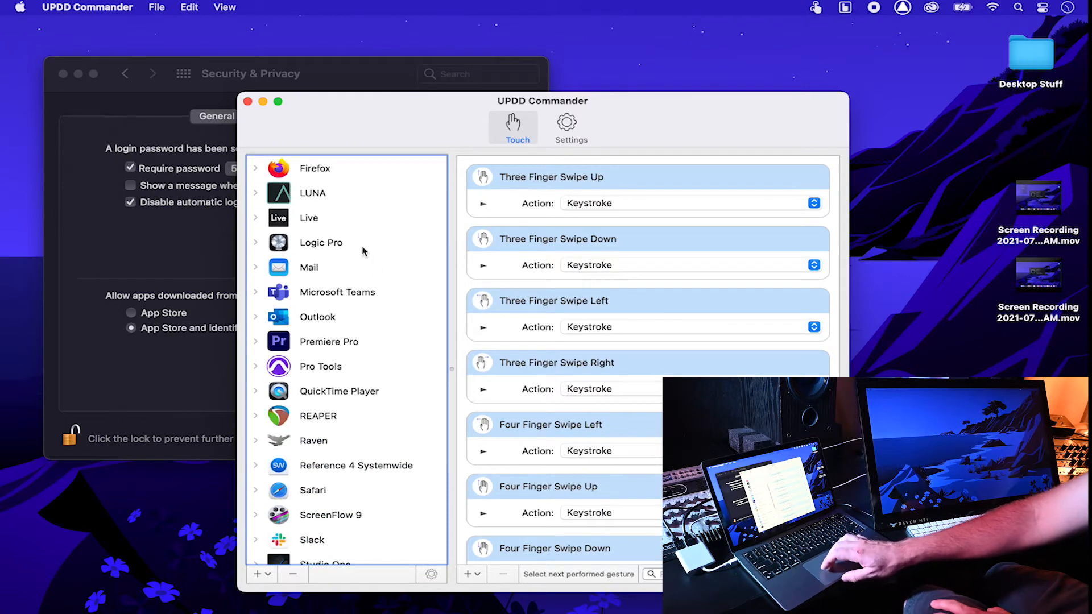
left_click(364, 251)
scroll(365, 314, "down", 5)
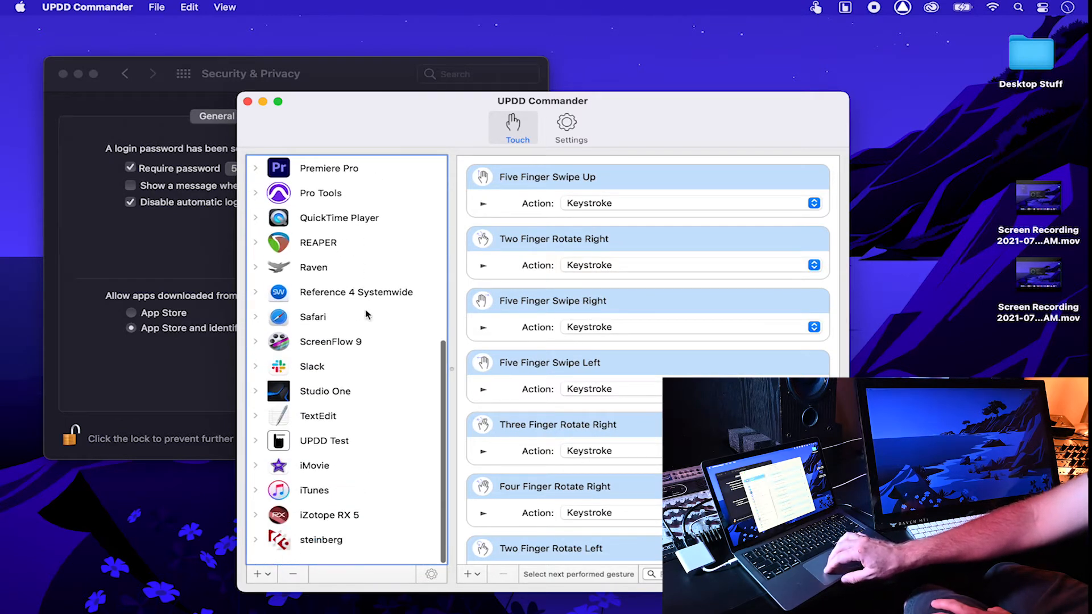
scroll(366, 314, "up", 5)
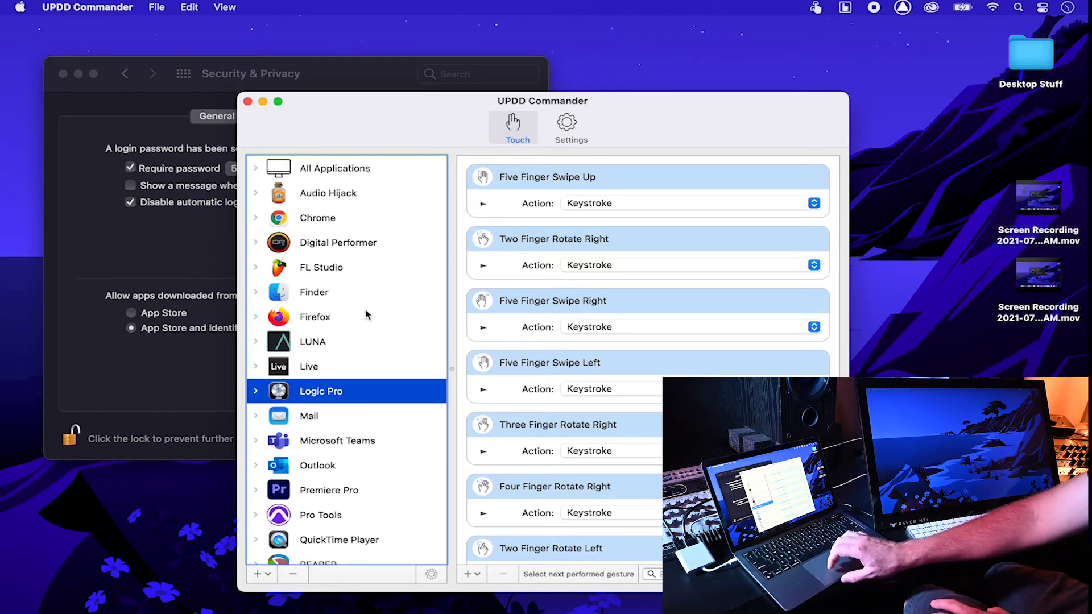
scroll(366, 315, "down", 8)
scroll(366, 315, "up", 6)
scroll(367, 315, "up", 2)
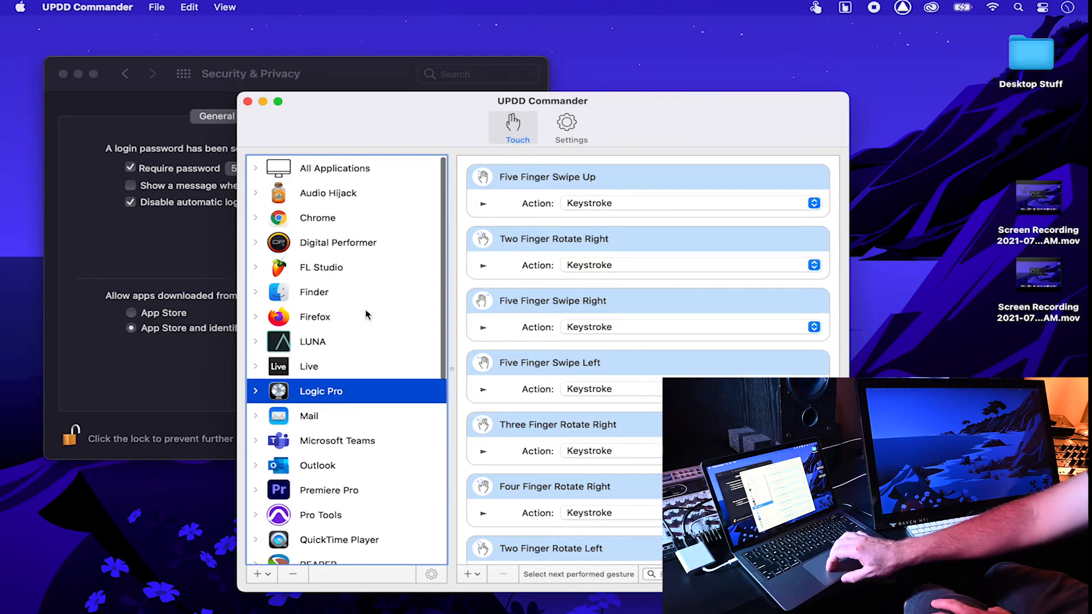
left_click(371, 227)
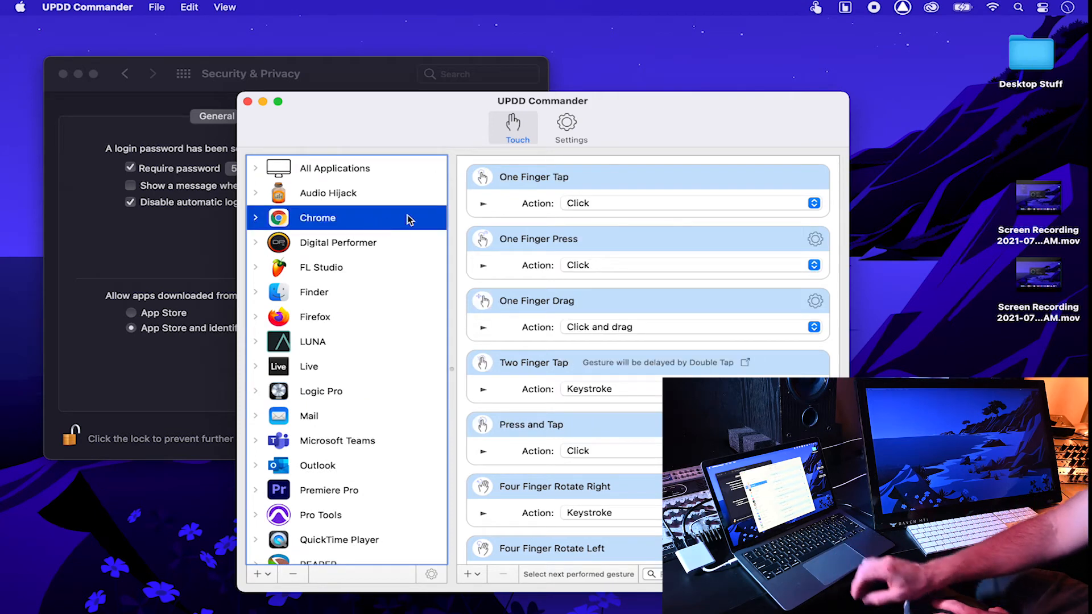
Step: Check Chrome's Two Finger Rotate and Three Finger Swipe Left (Cmd+[) keystrokes, then bring Chrome forward
scroll(567, 338, "down", 15)
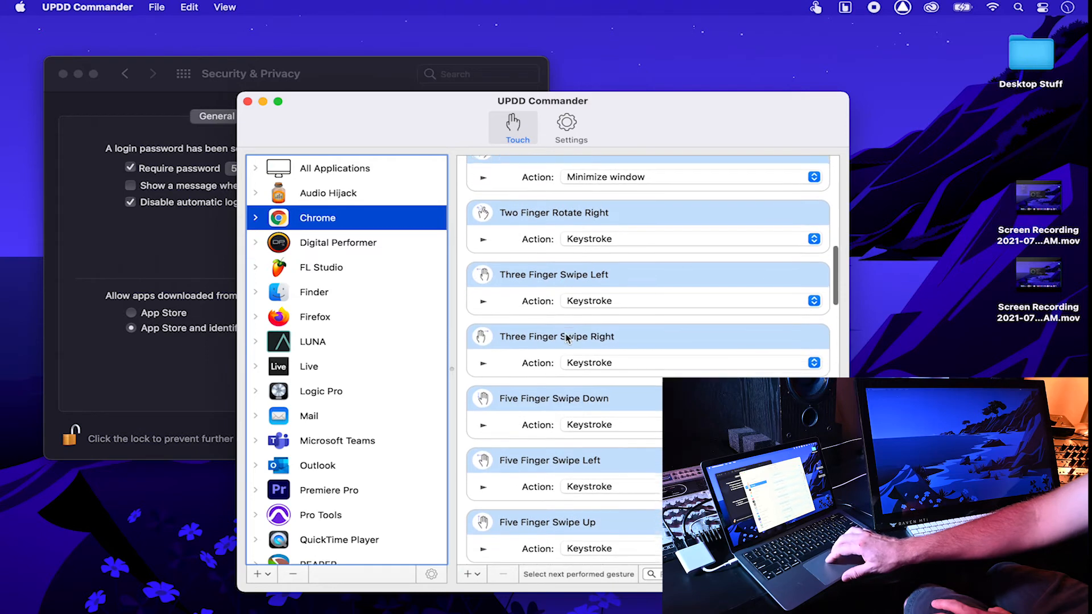
left_click(484, 237)
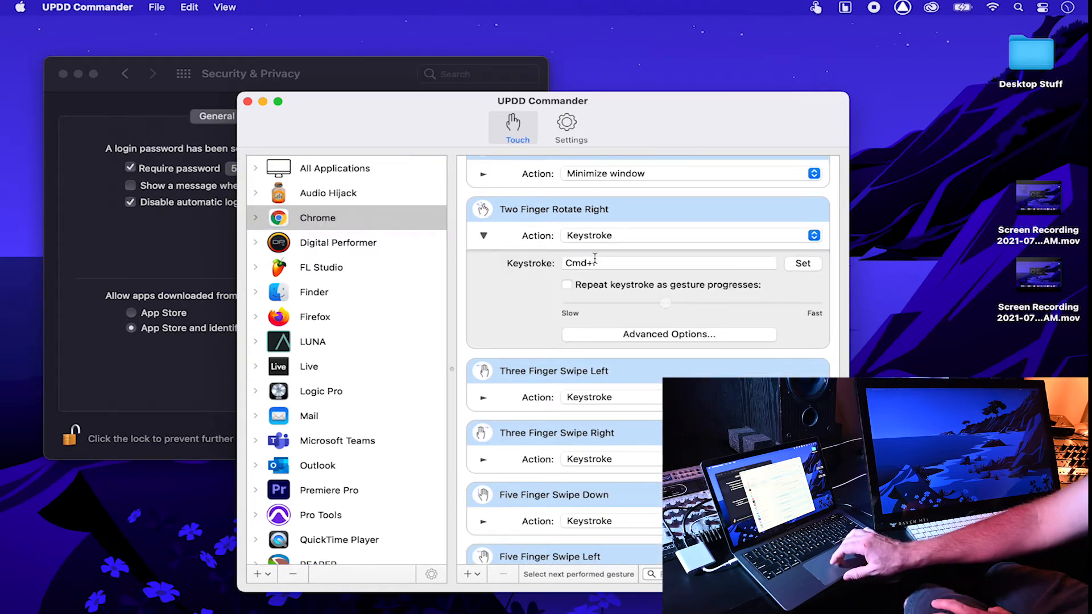
scroll(475, 208, "up", 2)
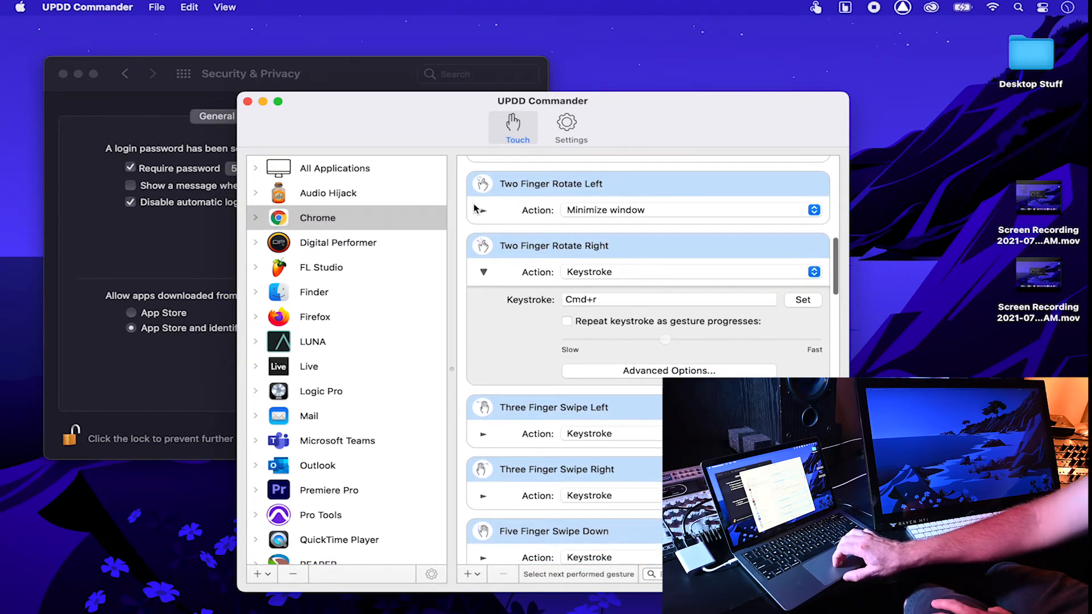
left_click(484, 220)
scroll(562, 223, "down", 10)
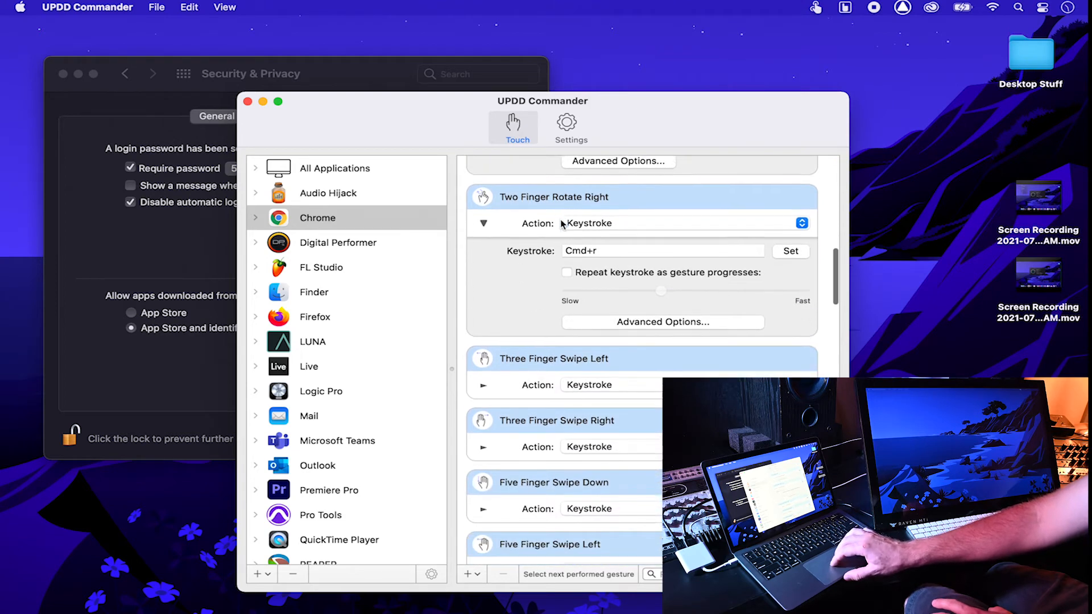
left_click(484, 250)
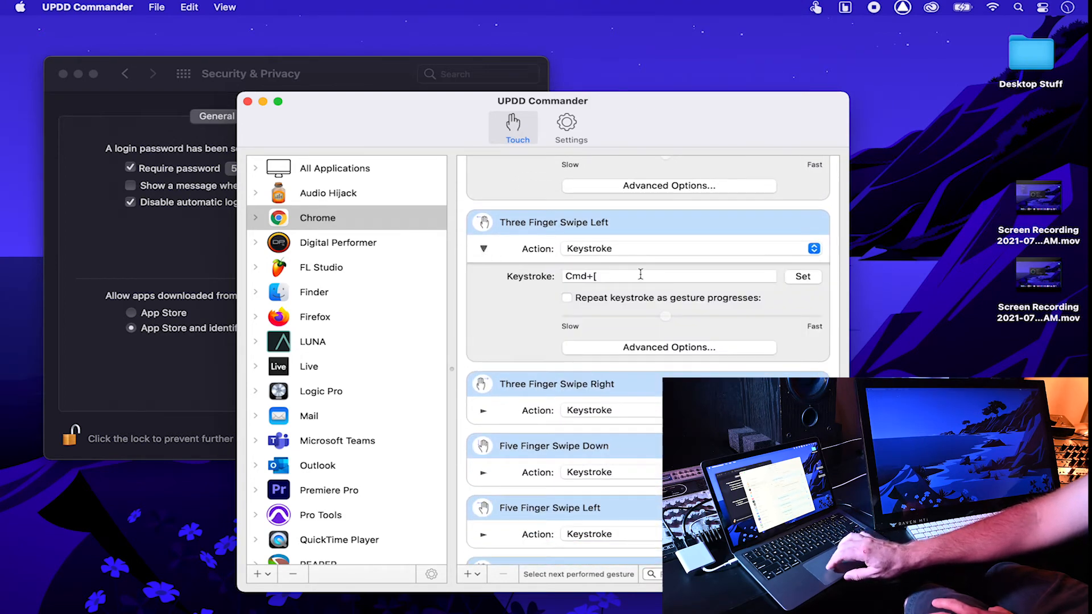
mouse_move(401, 589)
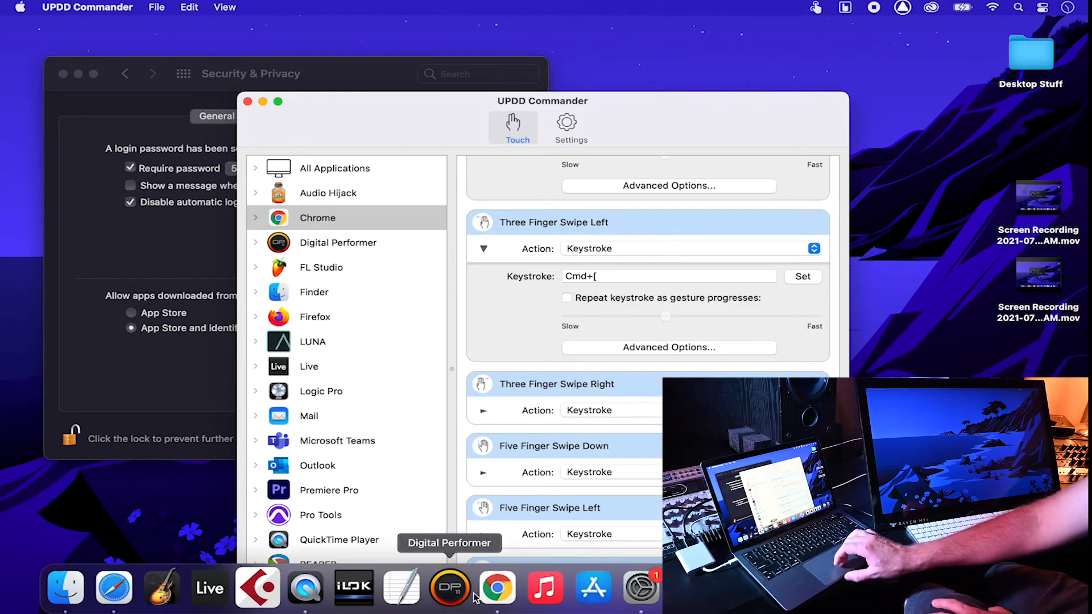
left_click(505, 593)
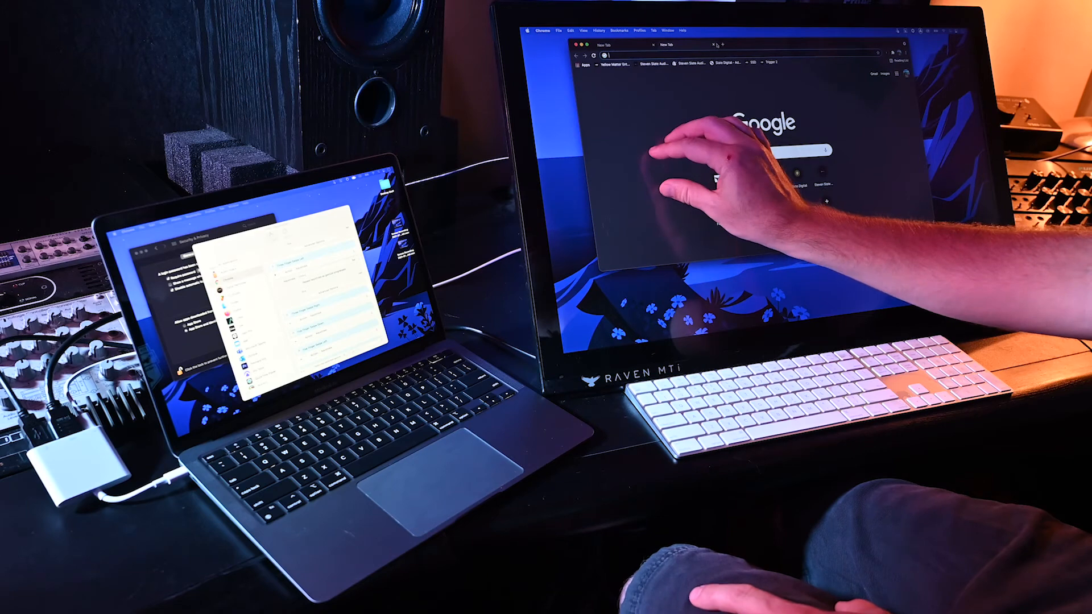
Step: Reopen Chrome in a new window and load the SSD 5.5 page in a second tab
left_click(716, 45)
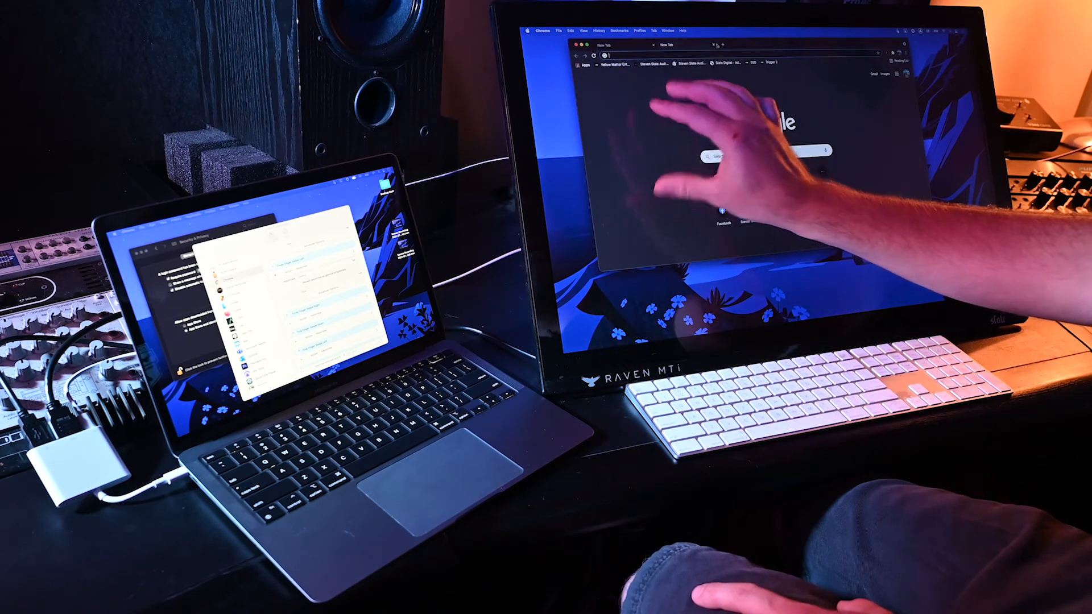
key("super+w")
key("super+w")
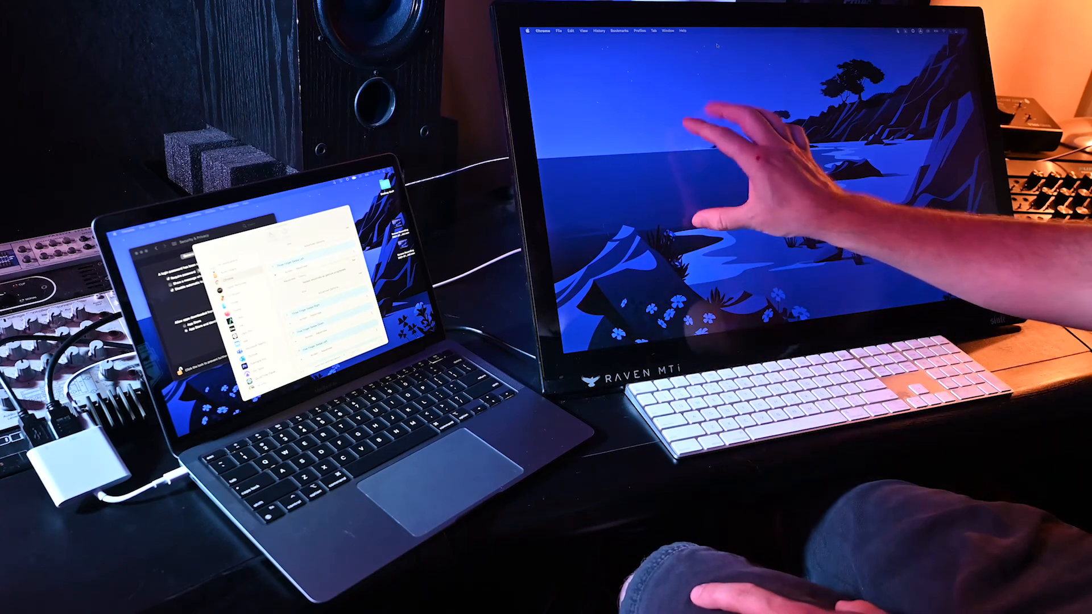
key("super+n")
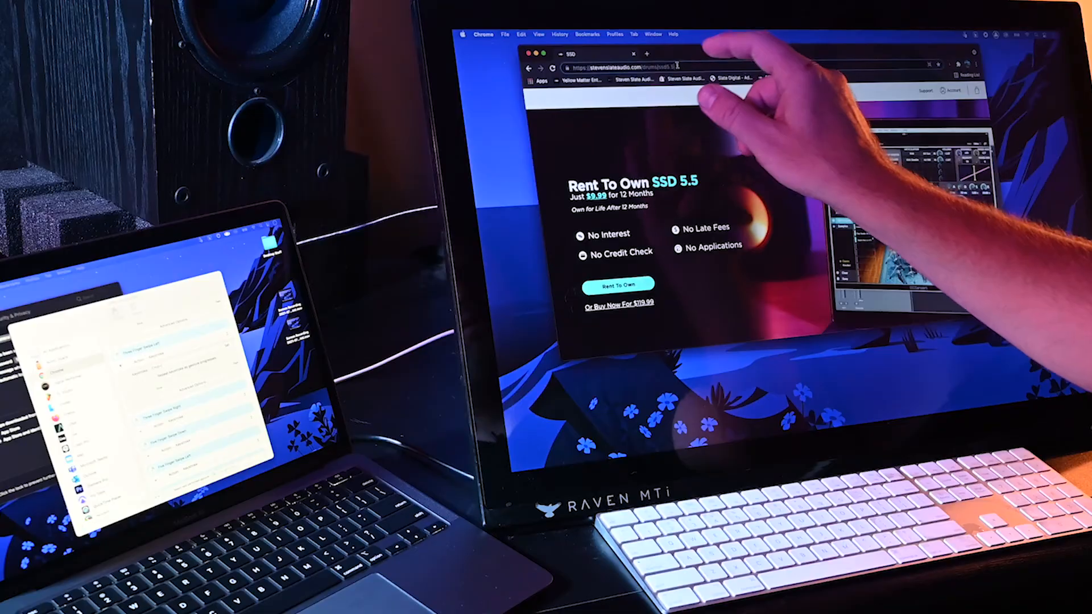
left_click(567, 68)
key("super+c")
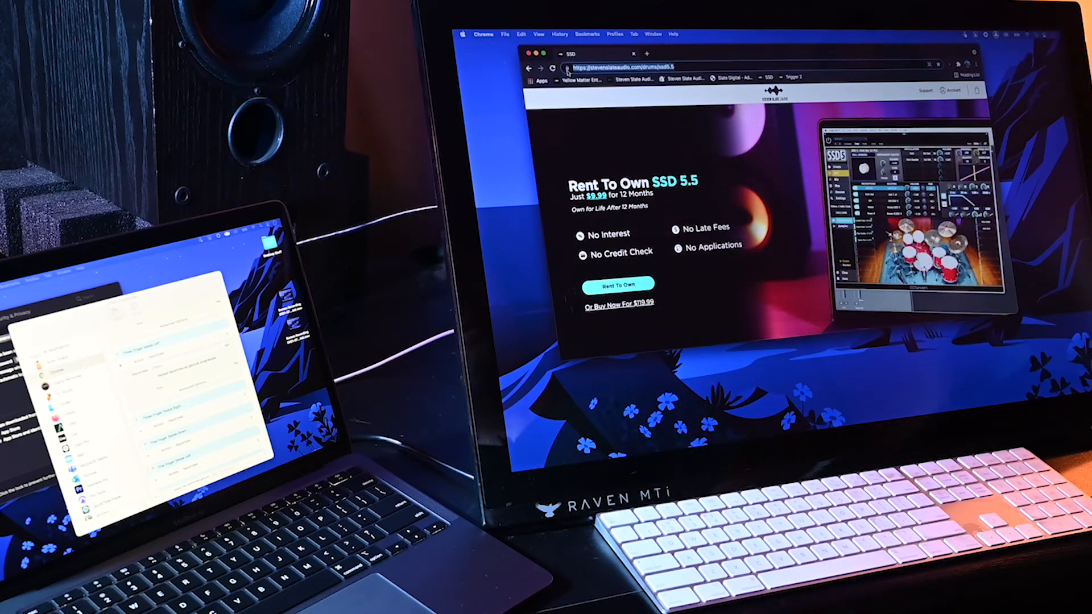
key("super+t")
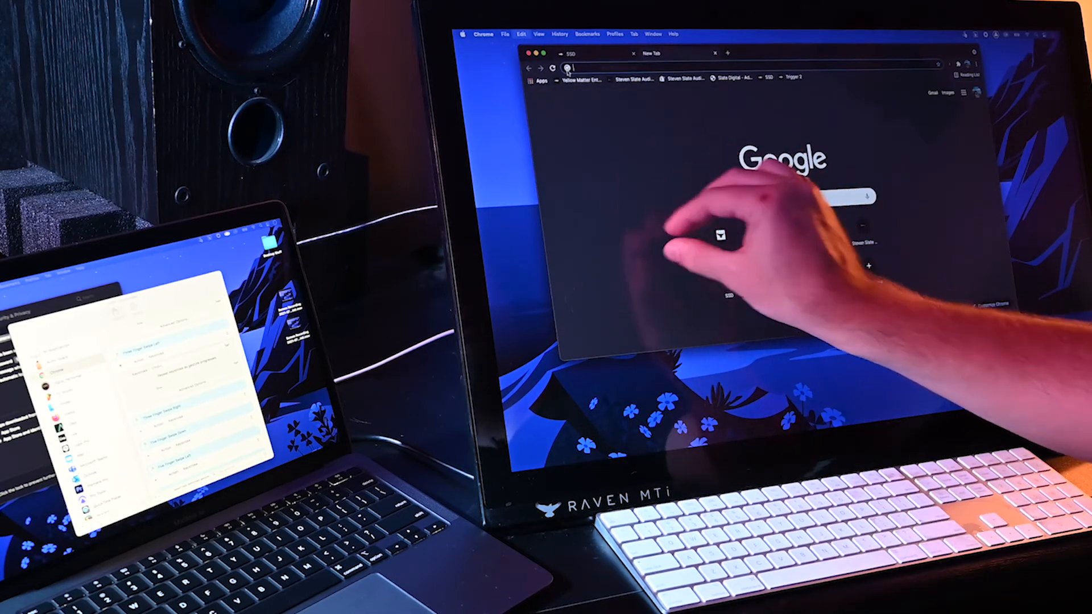
key("super+v")
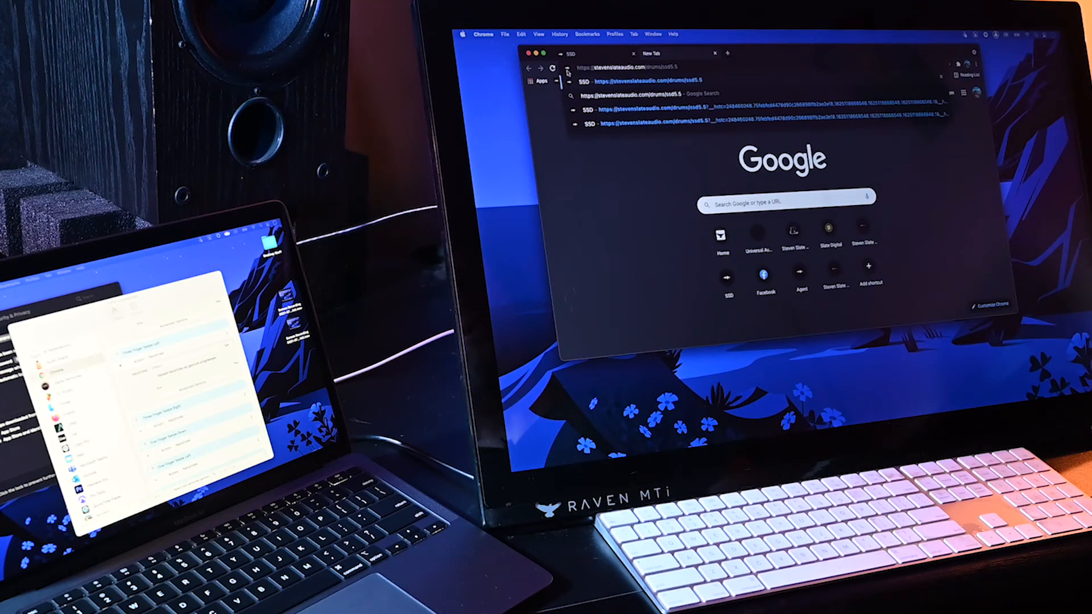
key("Return")
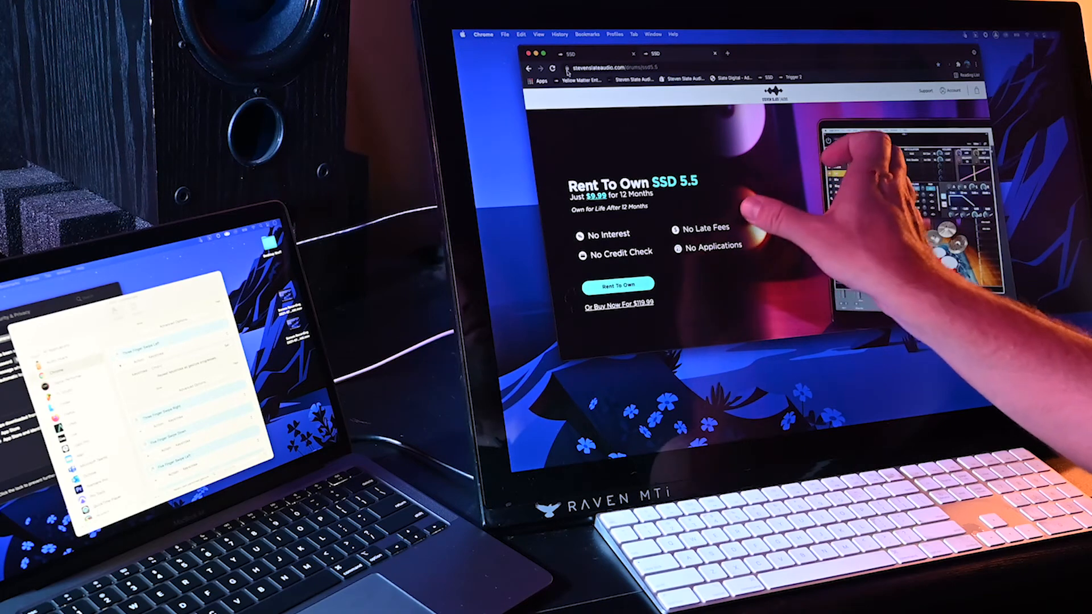
Step: Minimize Chrome, restore it from the Dock, close the duplicate SSD tab, then hide Chrome
key("super+m")
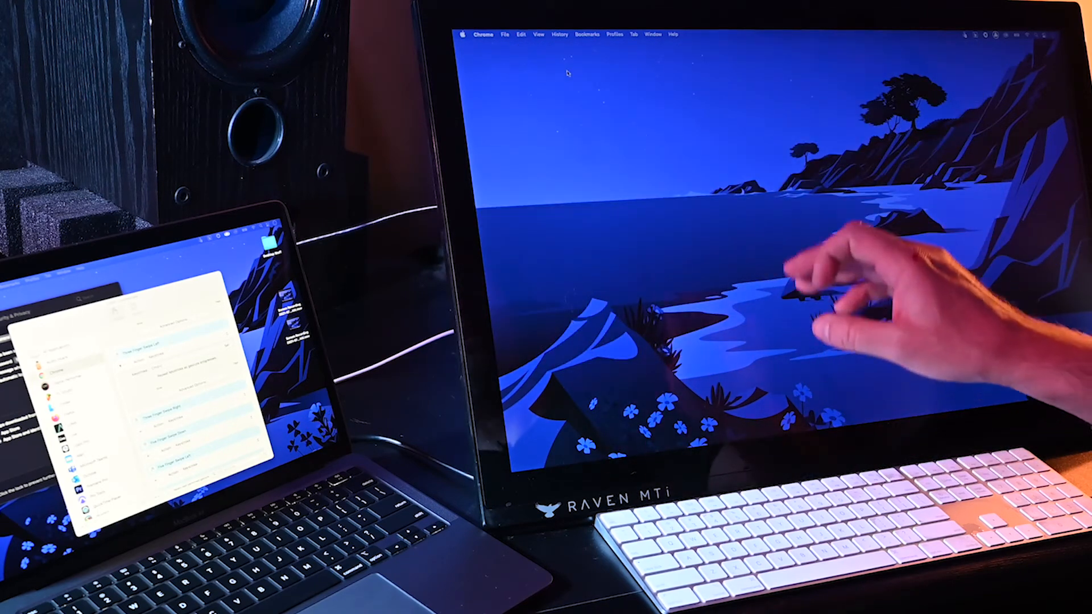
key("super+Tab")
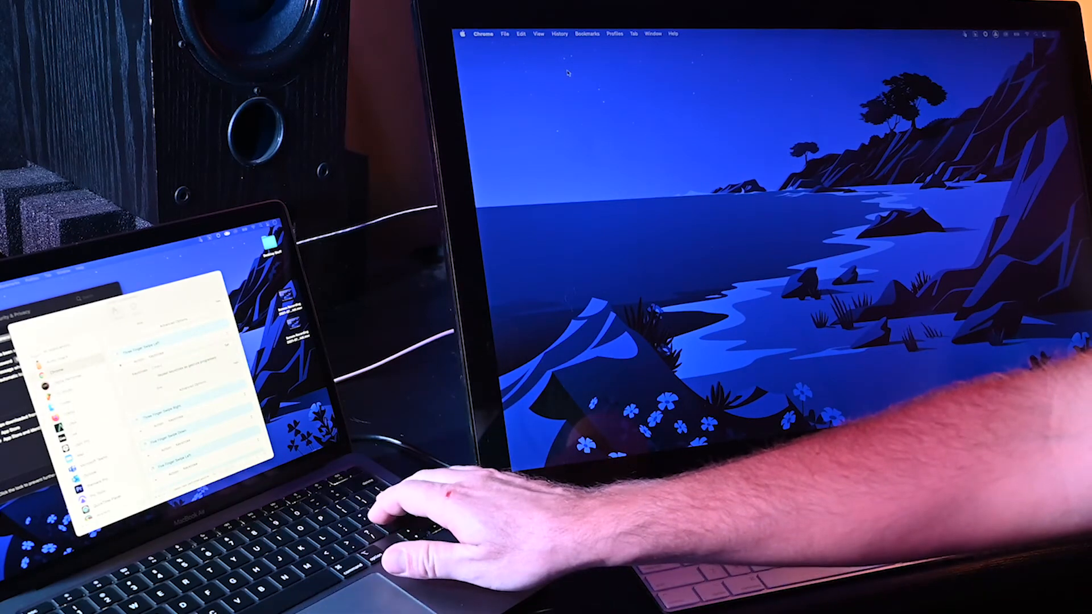
mouse_move(215, 473)
left_click(303, 445)
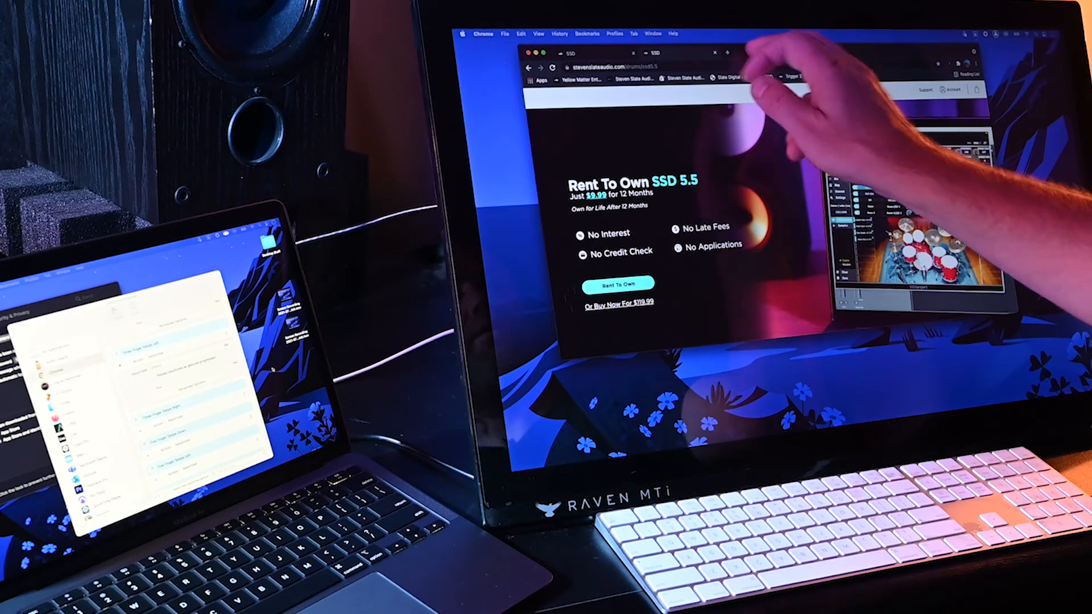
left_click_drag(769, 58, 744, 53)
key("super+w")
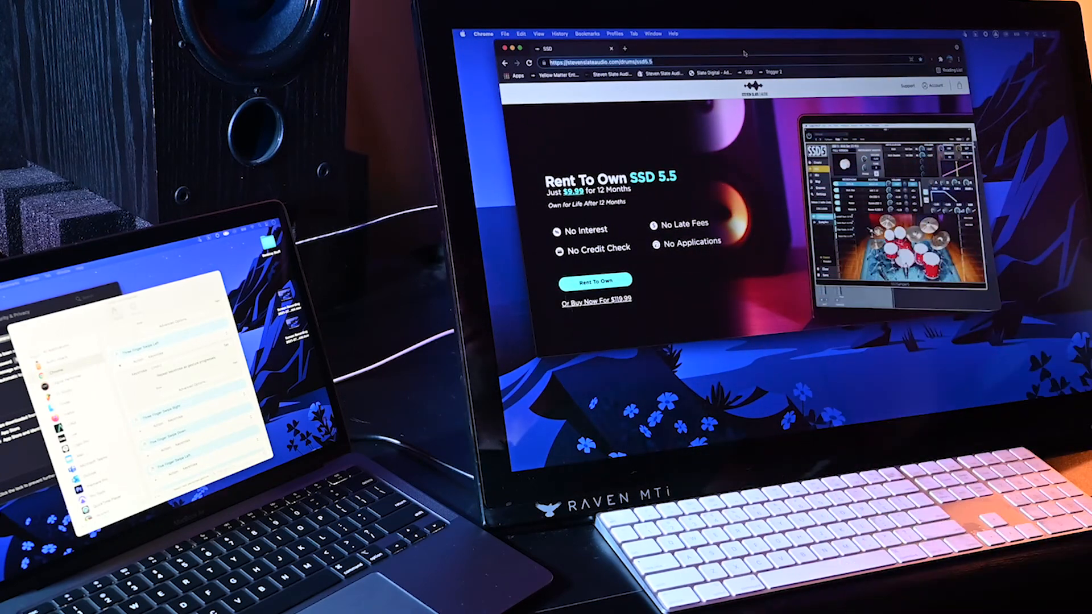
key("Return")
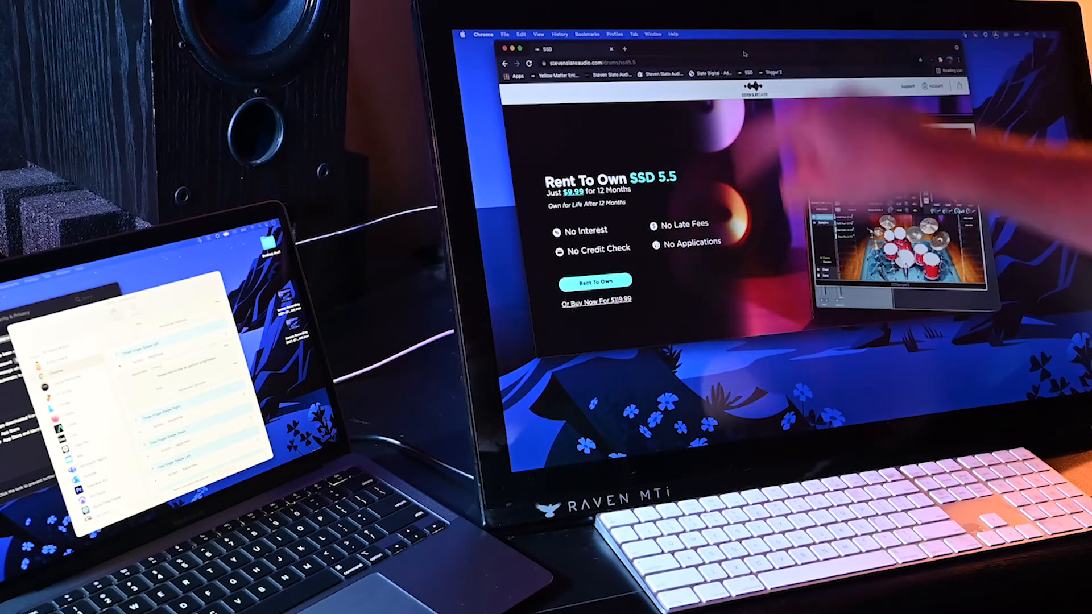
key("super+h")
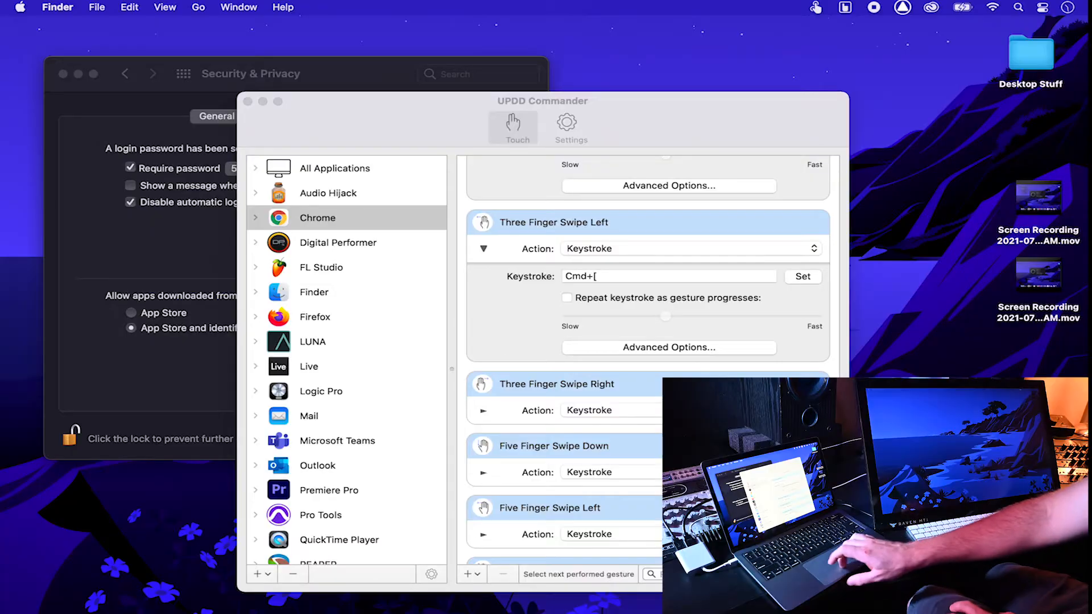
Step: Bring UPDD Commander forward and display the gestures configured for Finder
left_click(312, 289)
left_click(314, 292)
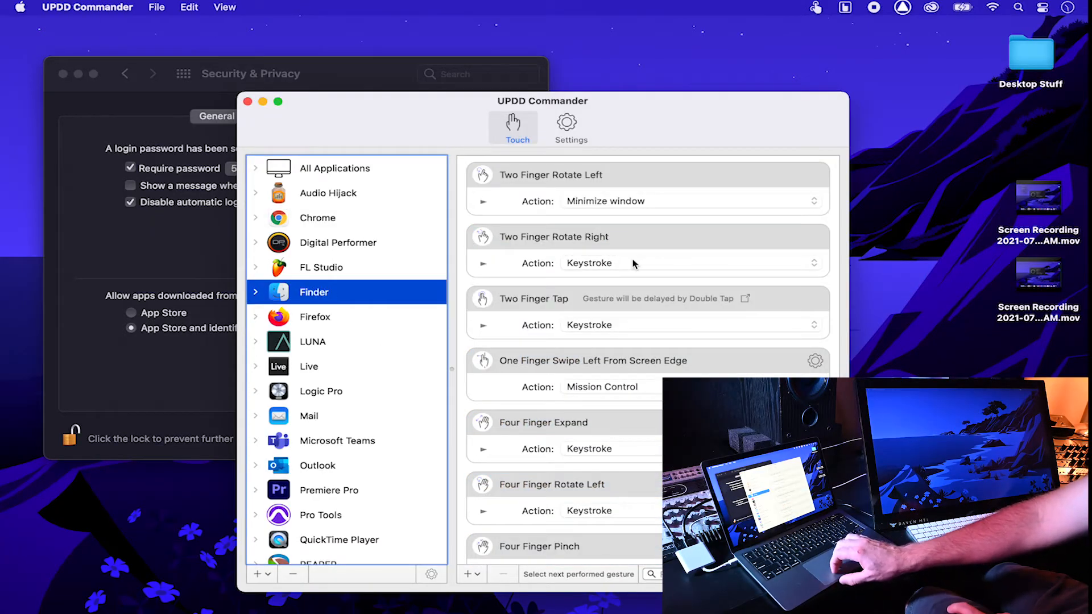
scroll(633, 264, "down", 3)
scroll(633, 263, "up", 10)
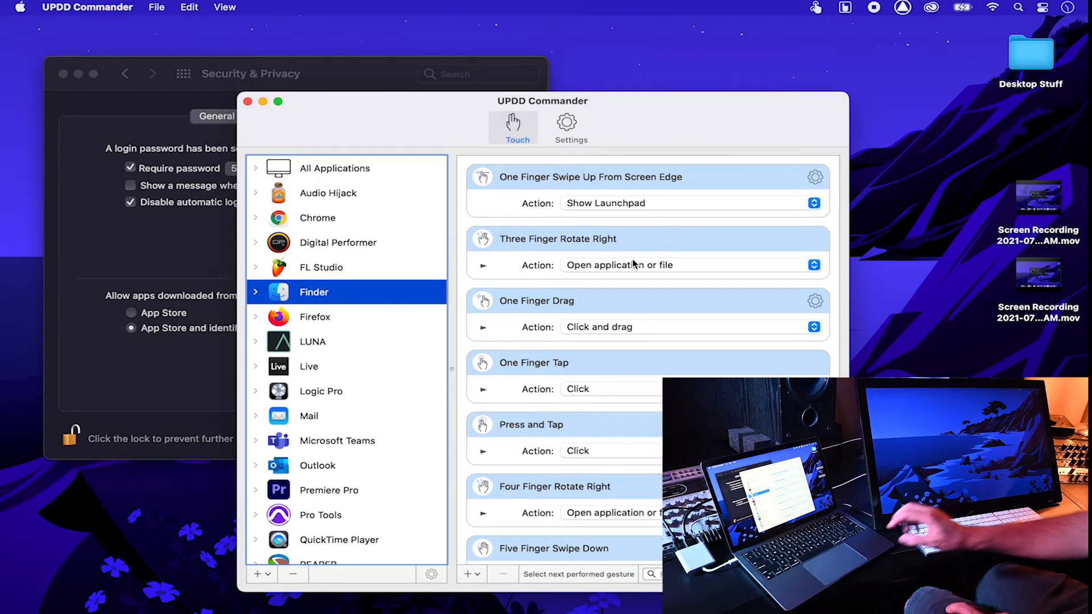
Step: Test the app switcher, Mission Control and Launchpad gestures, closing each afterwards
key("super+Tab")
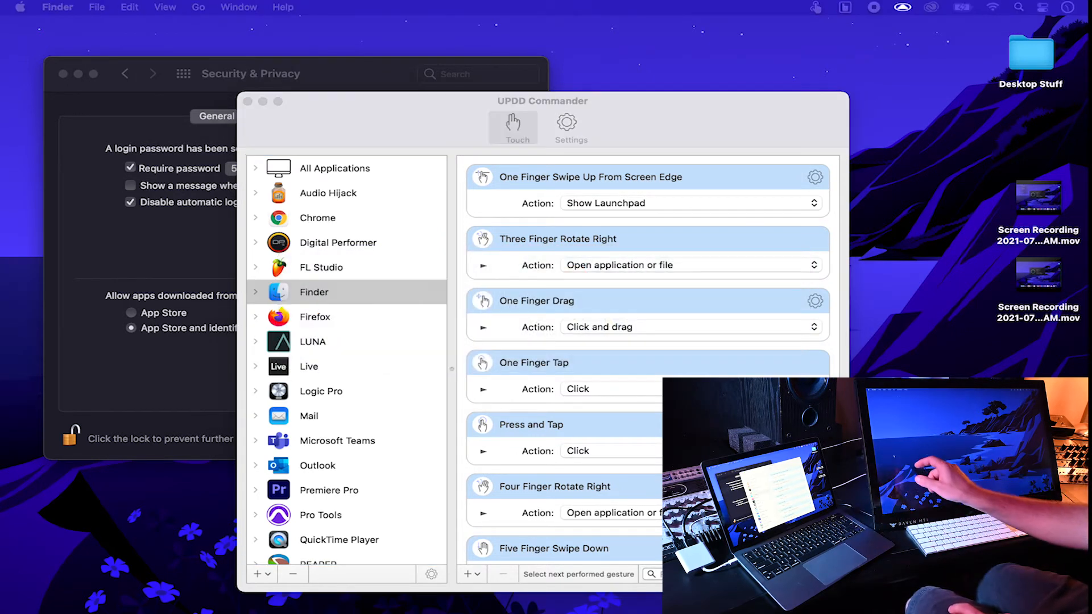
key("ctrl+Up")
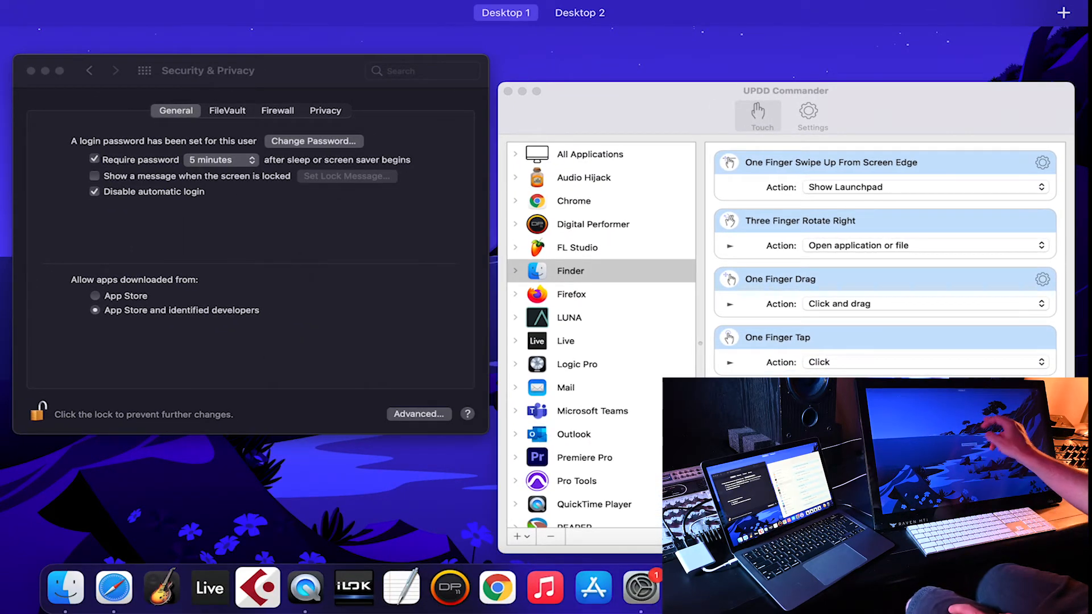
key("ctrl+Up")
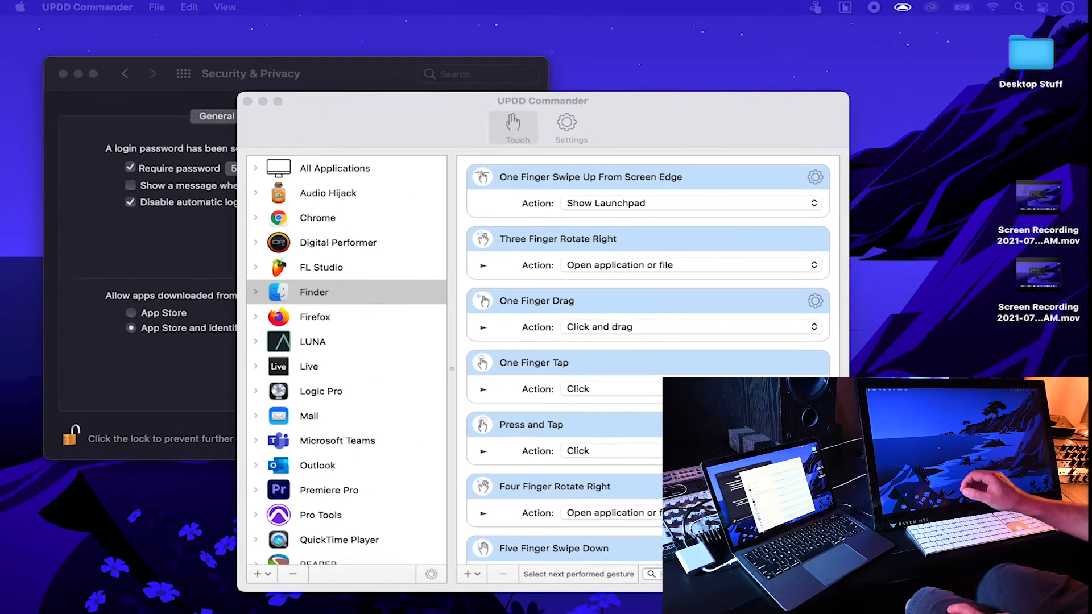
key("F4")
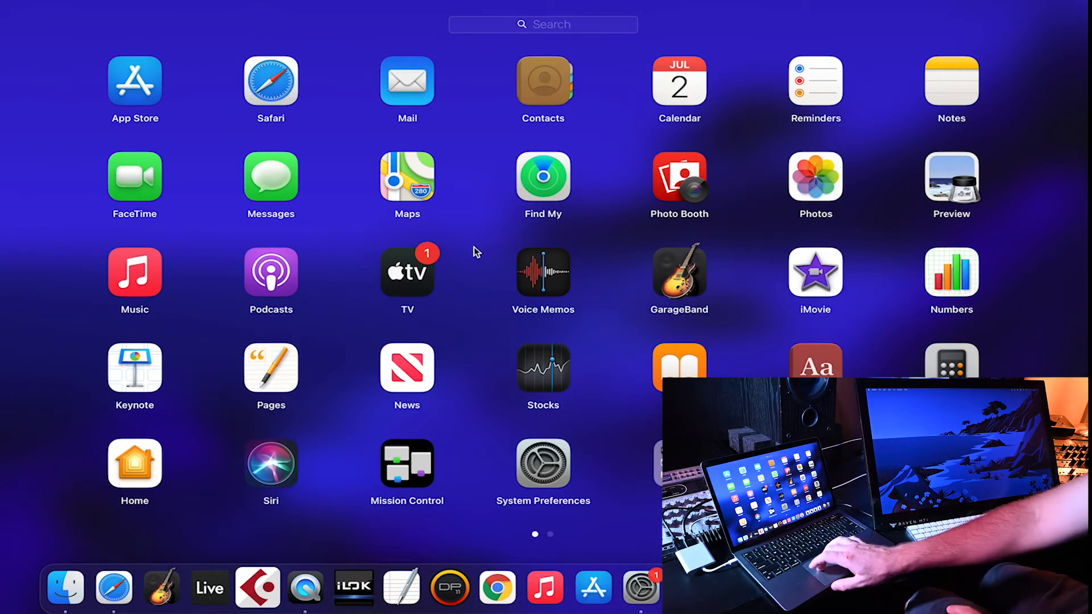
left_click(531, 239)
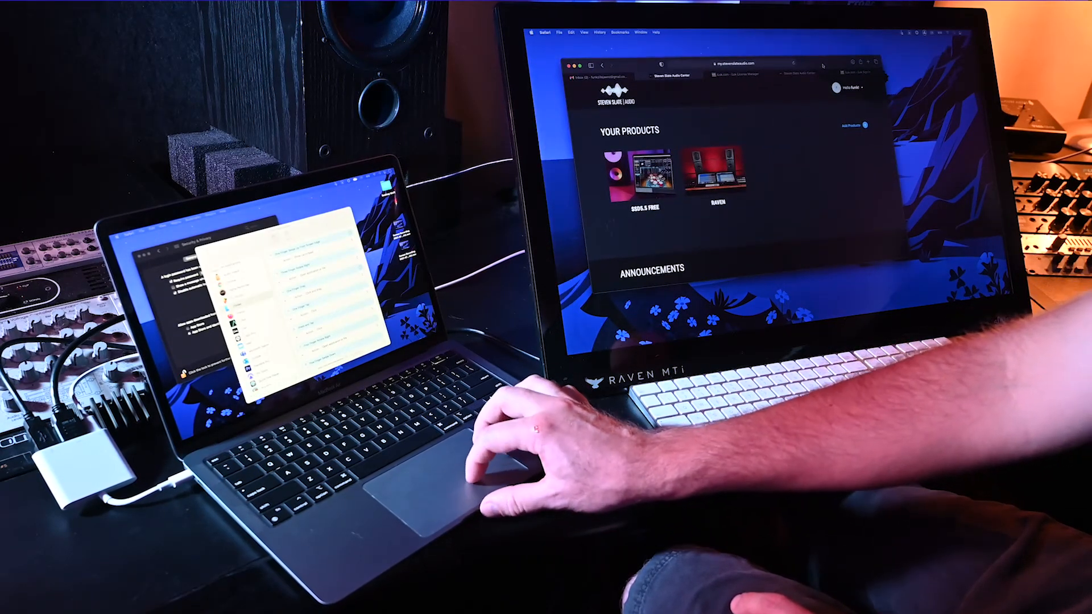
Step: Move the Safari window to the laptop screen and back onto the Raven monitor
left_click_drag(699, 60, 328, 188)
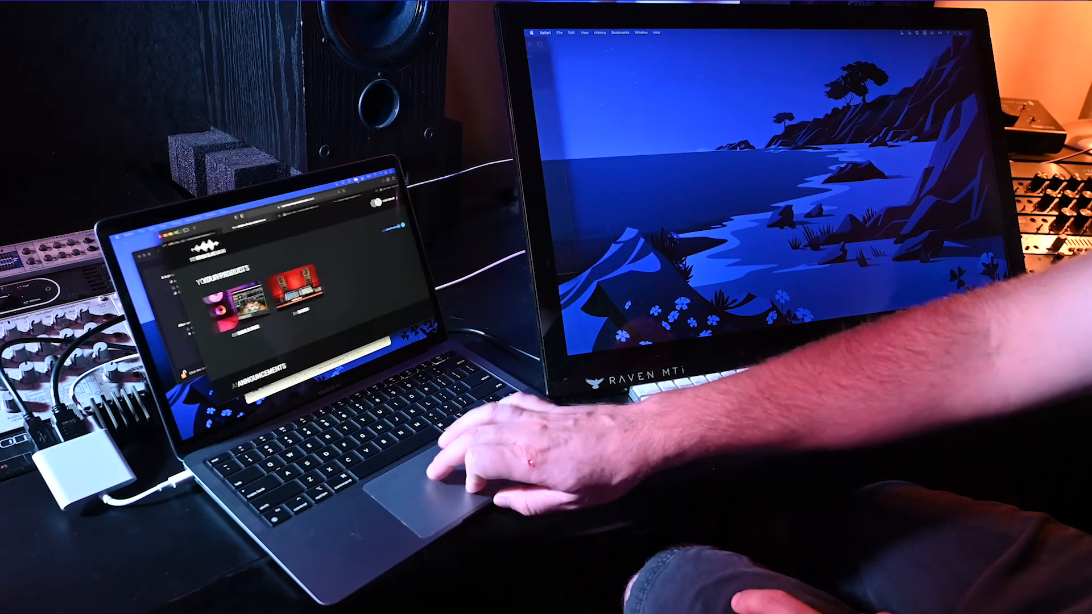
left_click_drag(328, 188, 659, 60)
scroll(814, 178, "down", 2)
scroll(814, 178, "down", 10)
scroll(814, 178, "up", 12)
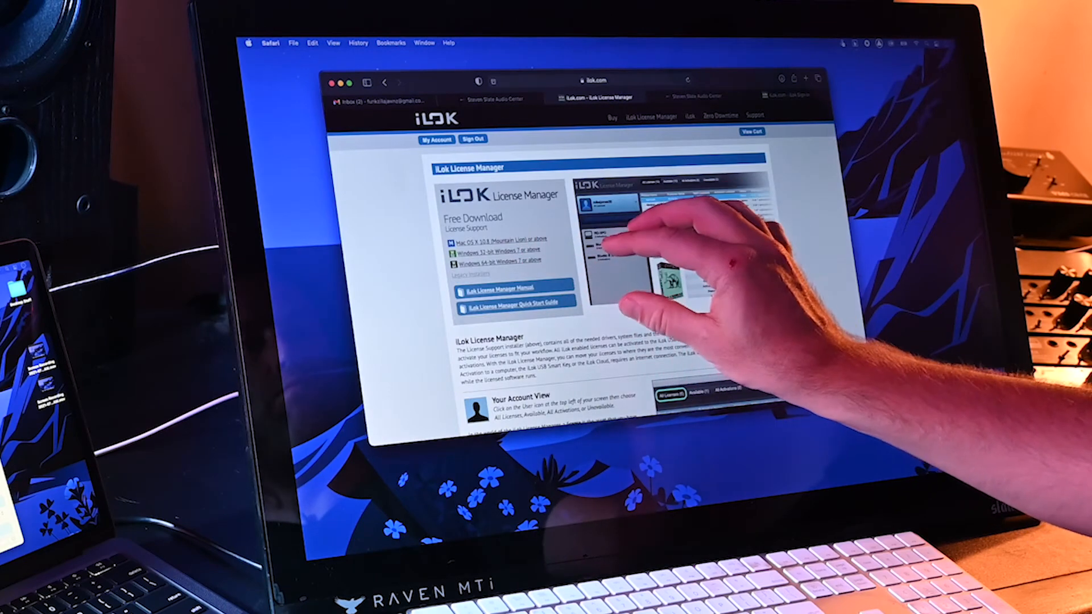
Step: In a new Safari tab, browse apple.com to Mac and MacBook Air, then swipe back twice
key("super+t")
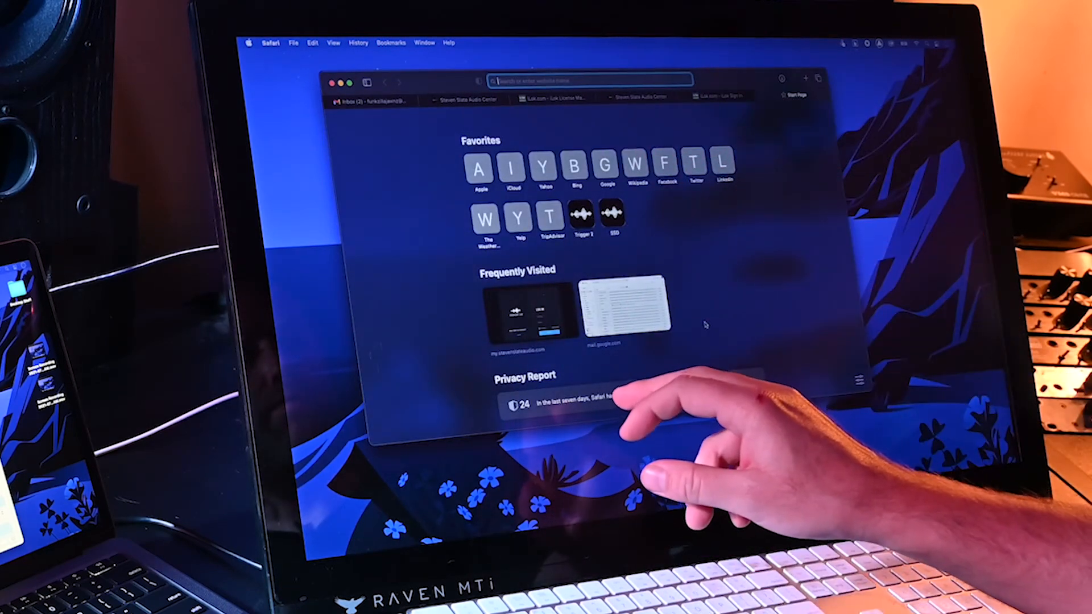
left_click(478, 169)
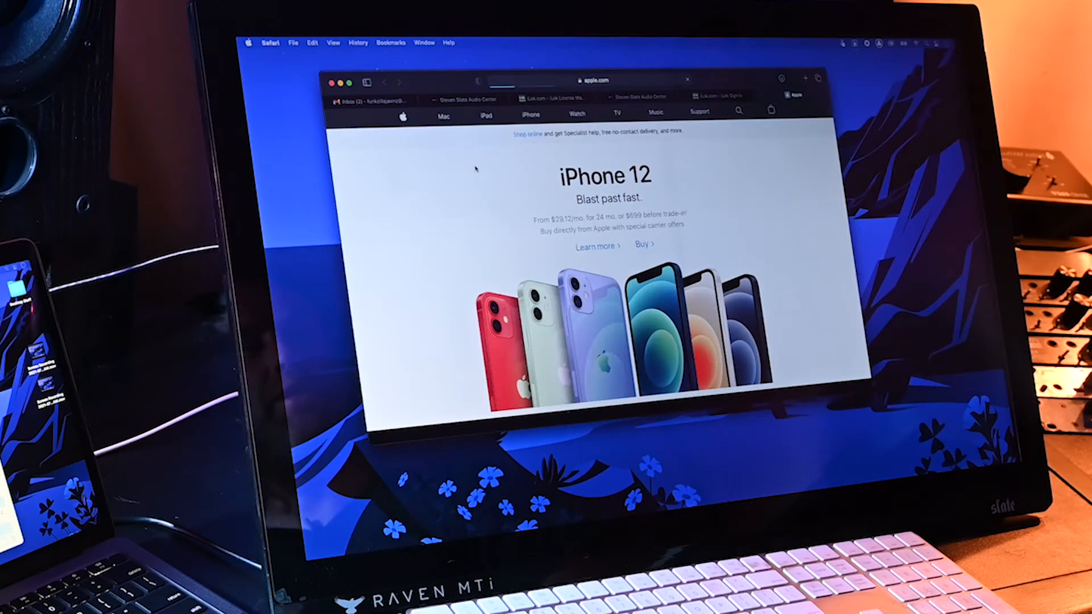
left_click(444, 116)
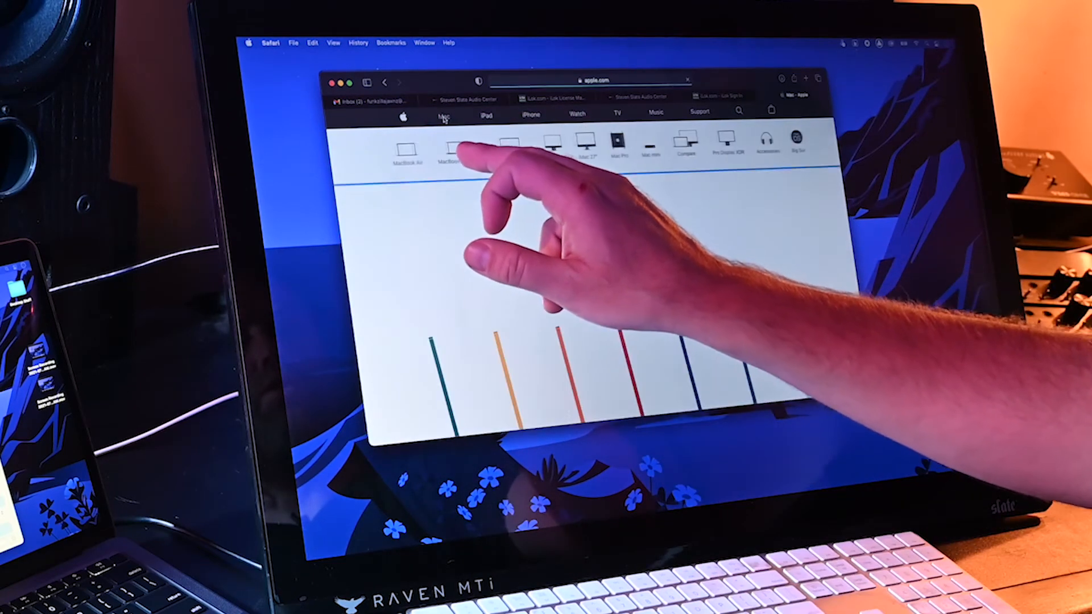
left_click(397, 151)
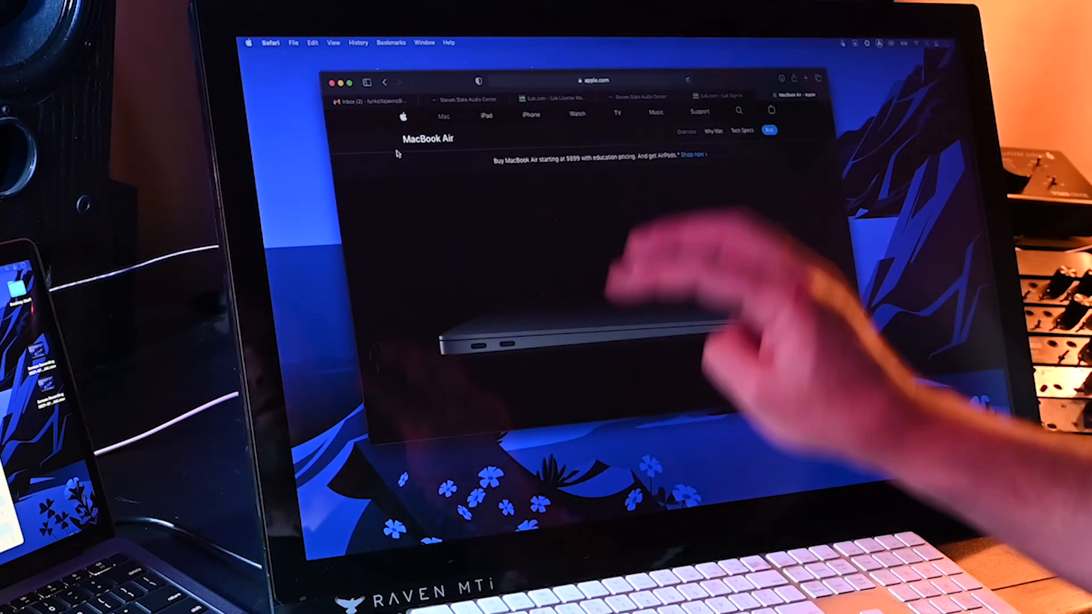
scroll(631, 244, "left", 5)
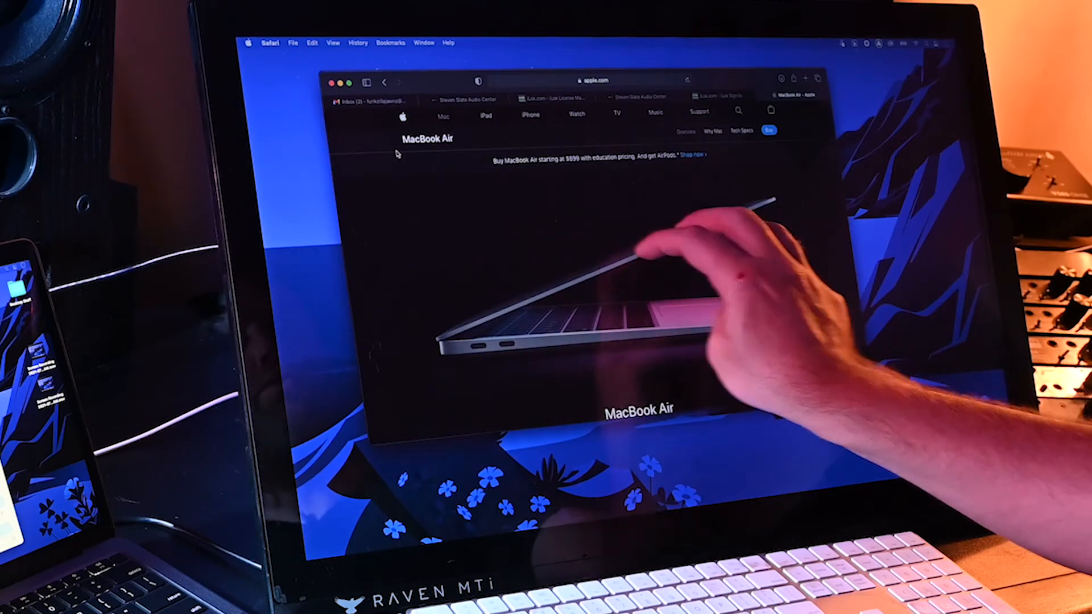
scroll(574, 256, "left", 5)
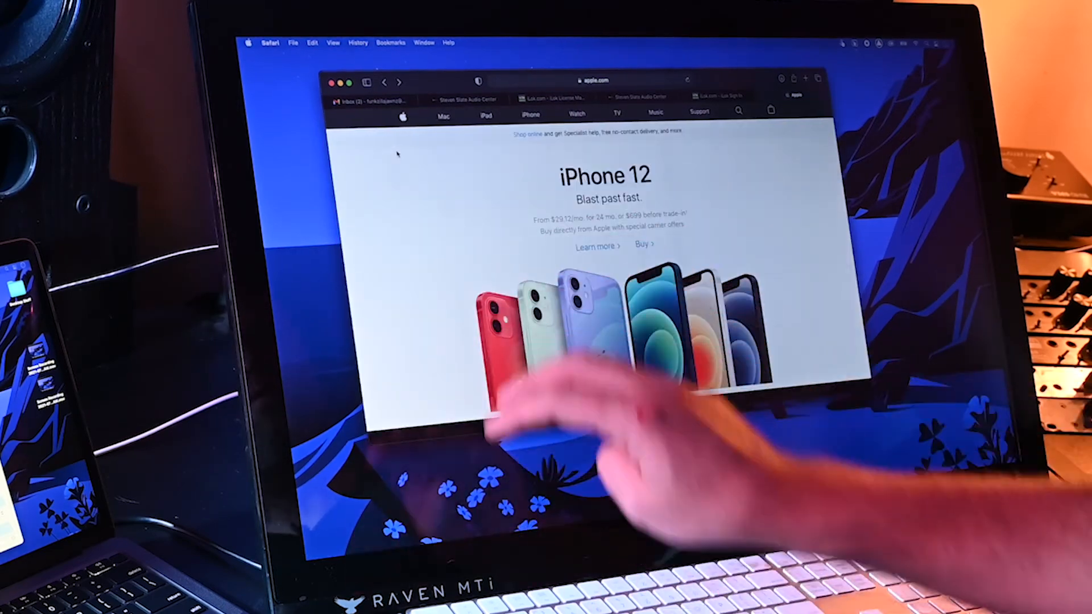
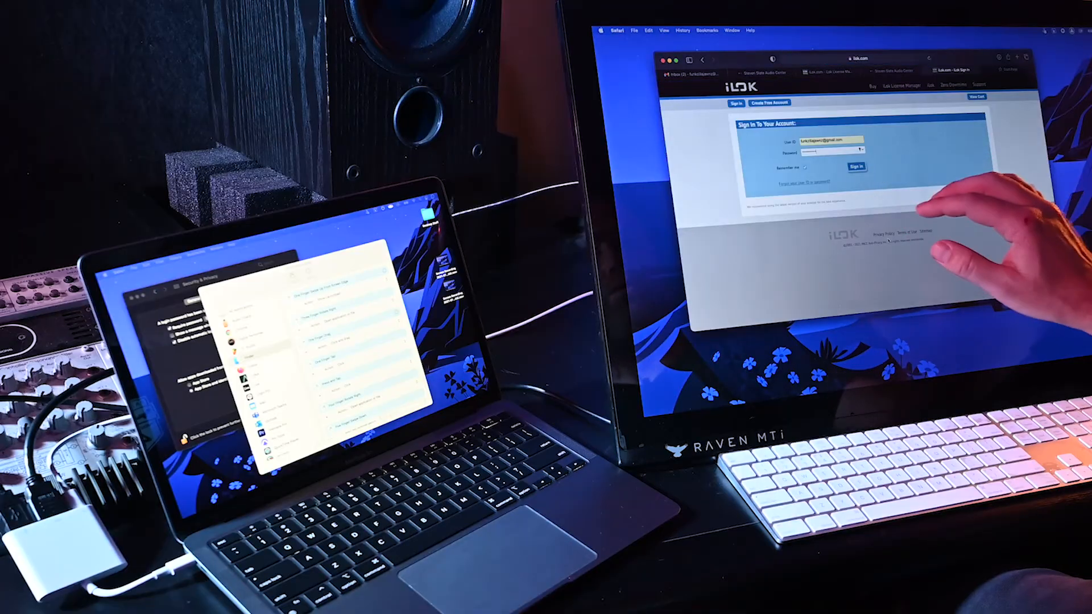
Step: Cycle through the open Safari tabs with Ctrl+Tab and load the iCloud favourite
key("ctrl+shift+Tab")
key("ctrl+shift+Tab")
key("ctrl+shift+Tab")
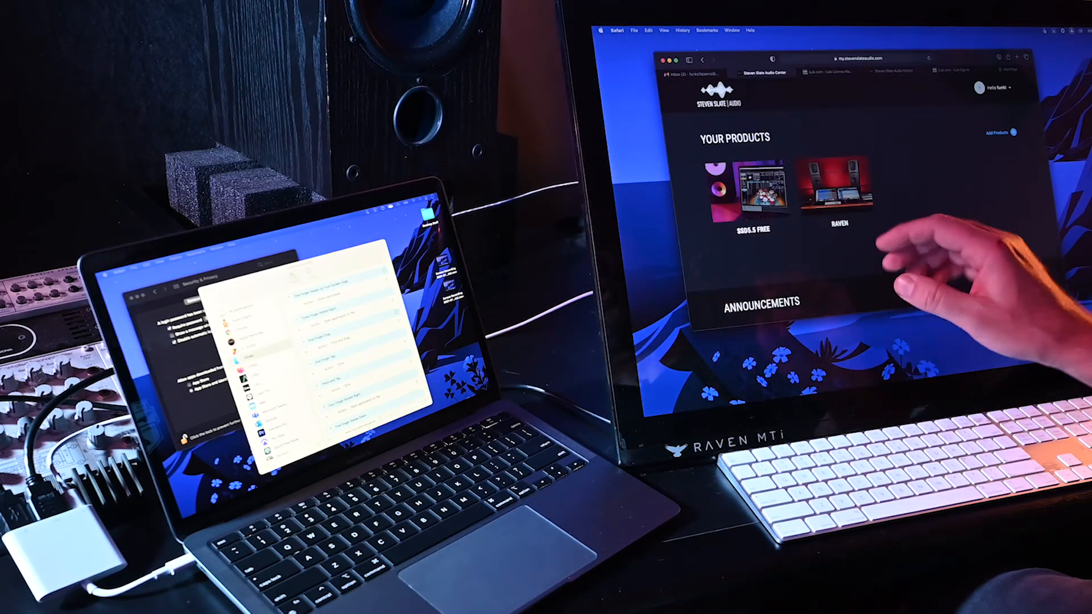
key("ctrl+Tab")
key("ctrl+Tab")
key("ctrl+Tab")
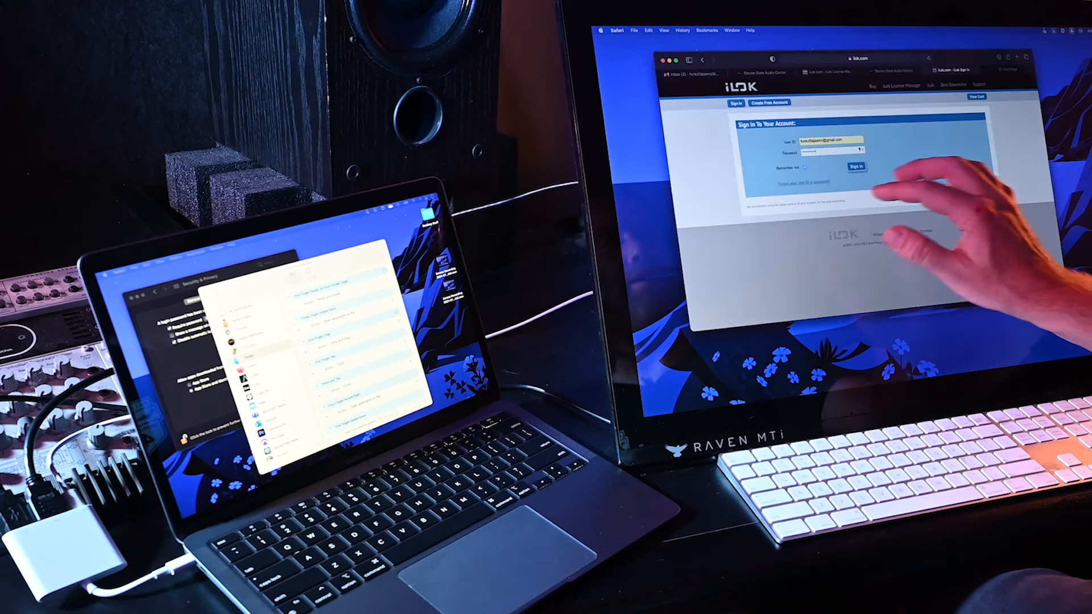
key("ctrl+Tab")
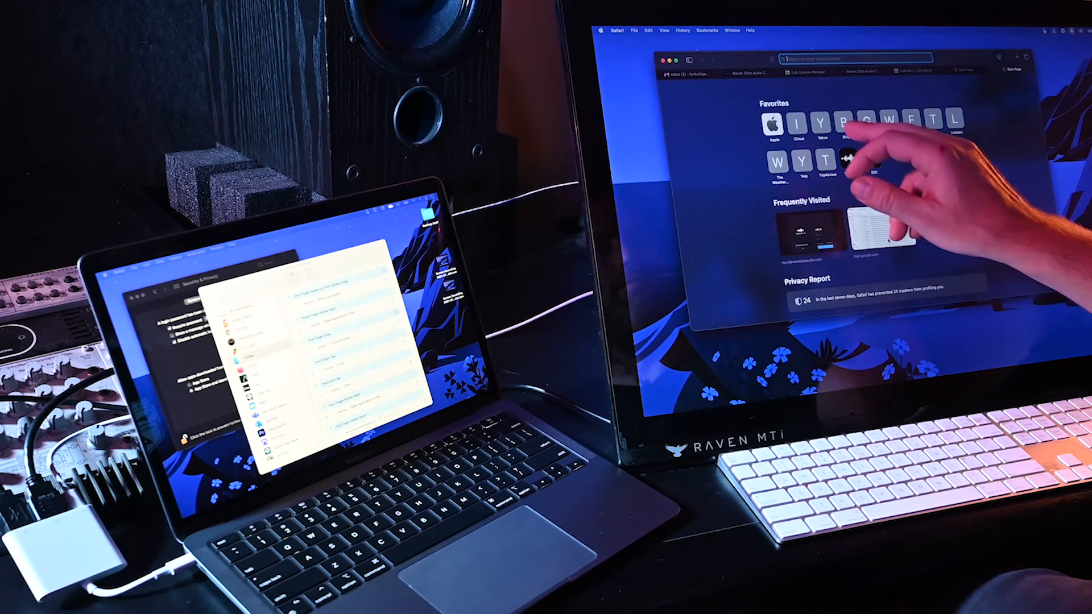
left_click(794, 121)
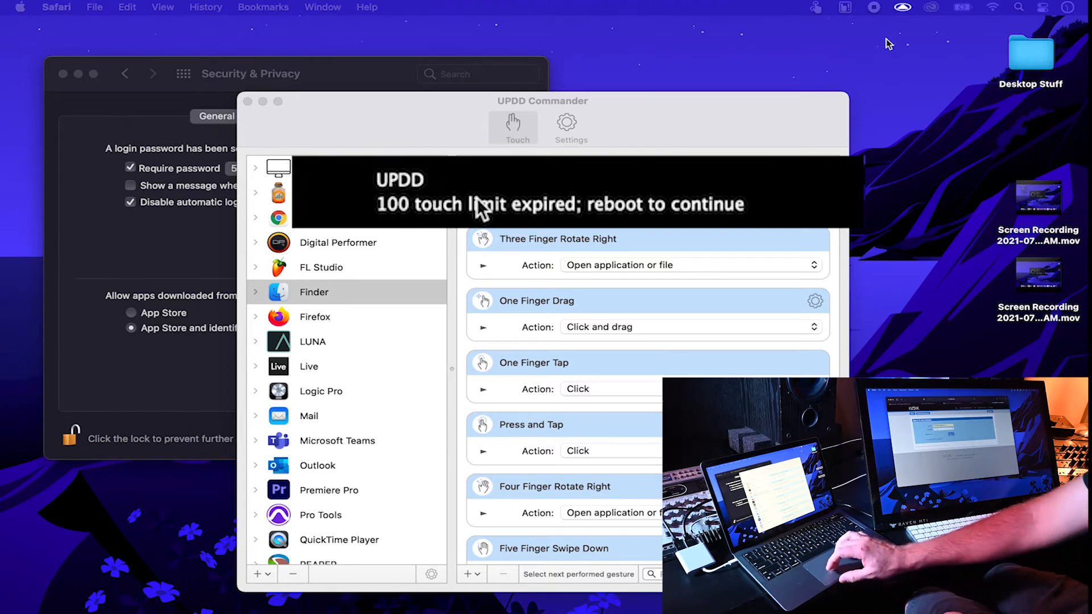
Step: Launch the Raven app from Finder's Applications folder
key("shift+super+a")
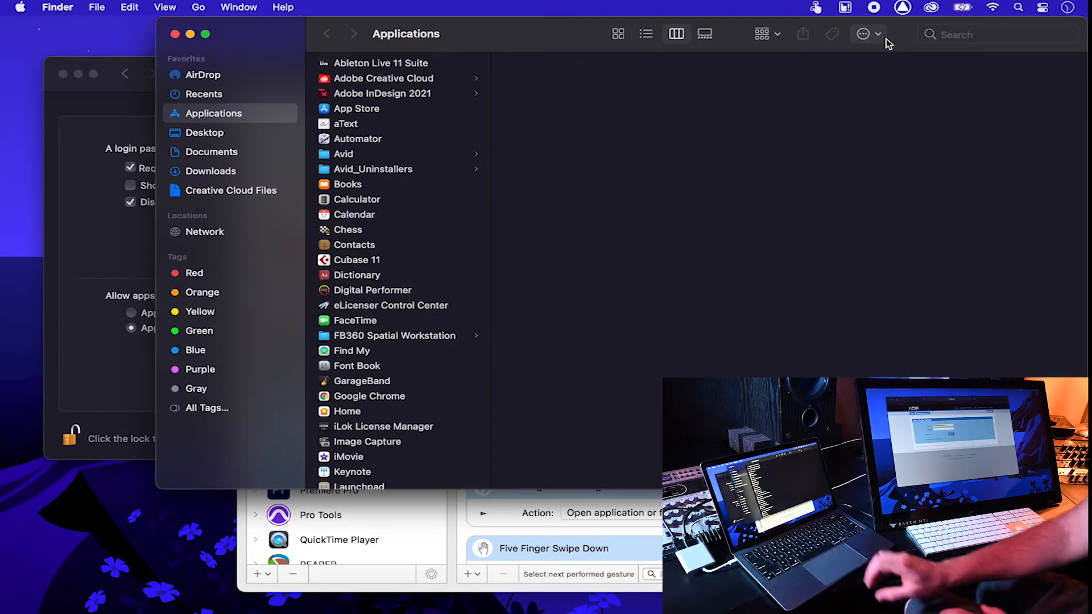
scroll(360, 188, "down", 15)
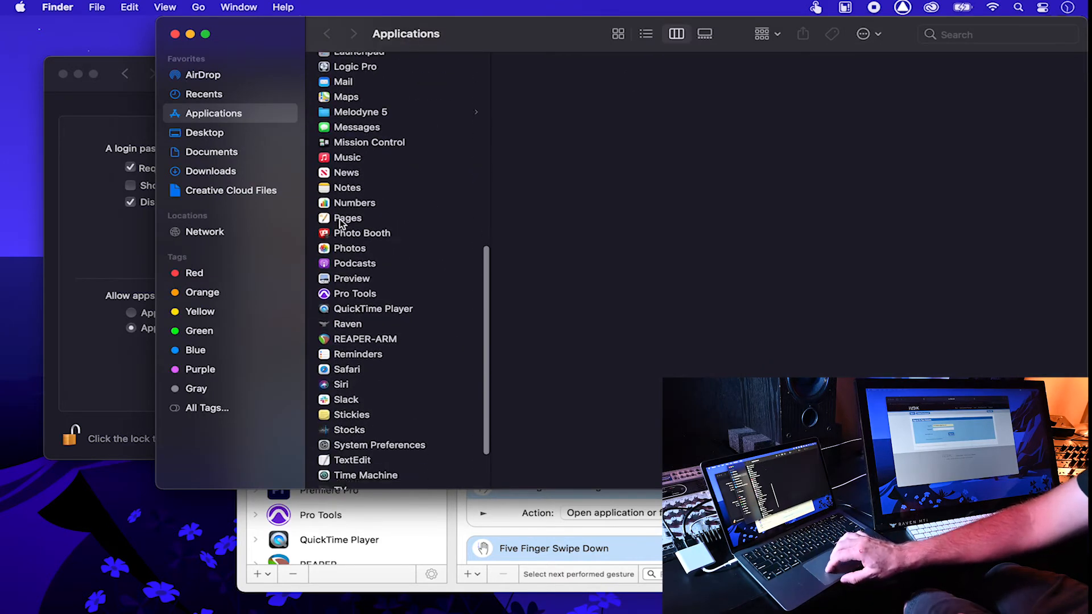
left_click(374, 283)
double_click(373, 278)
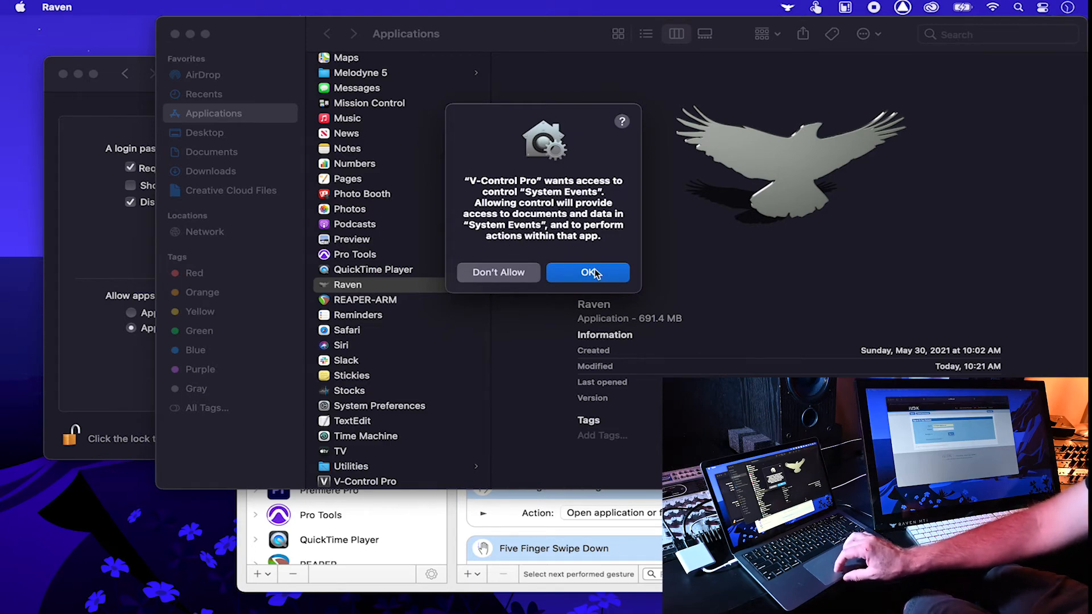
Step: Allow V-Control Pro to control System Events and confirm it in the Automation privacy list
left_click(100, 198)
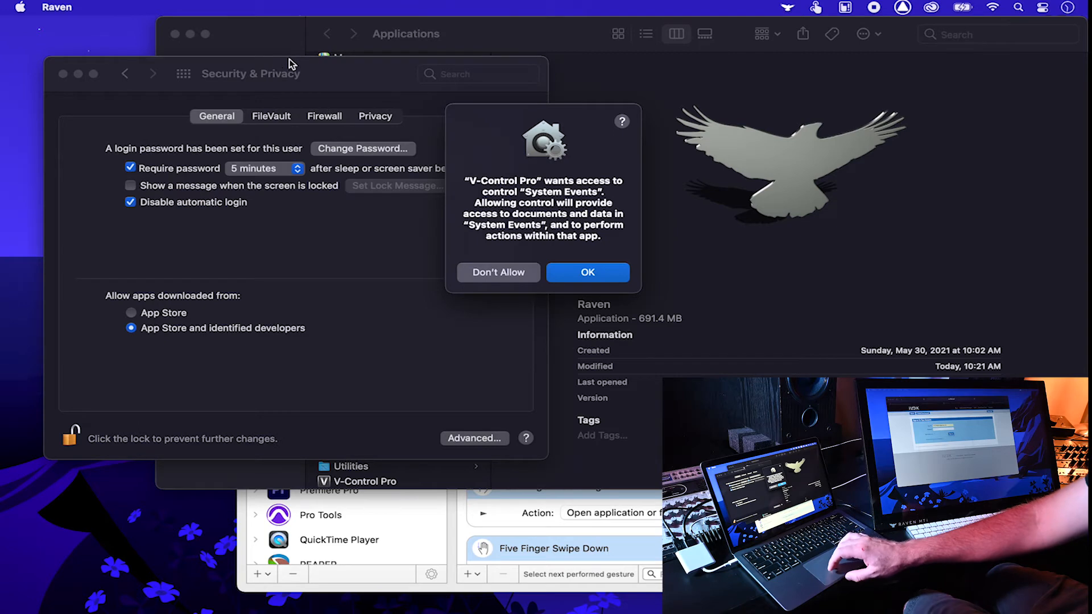
left_click(382, 121)
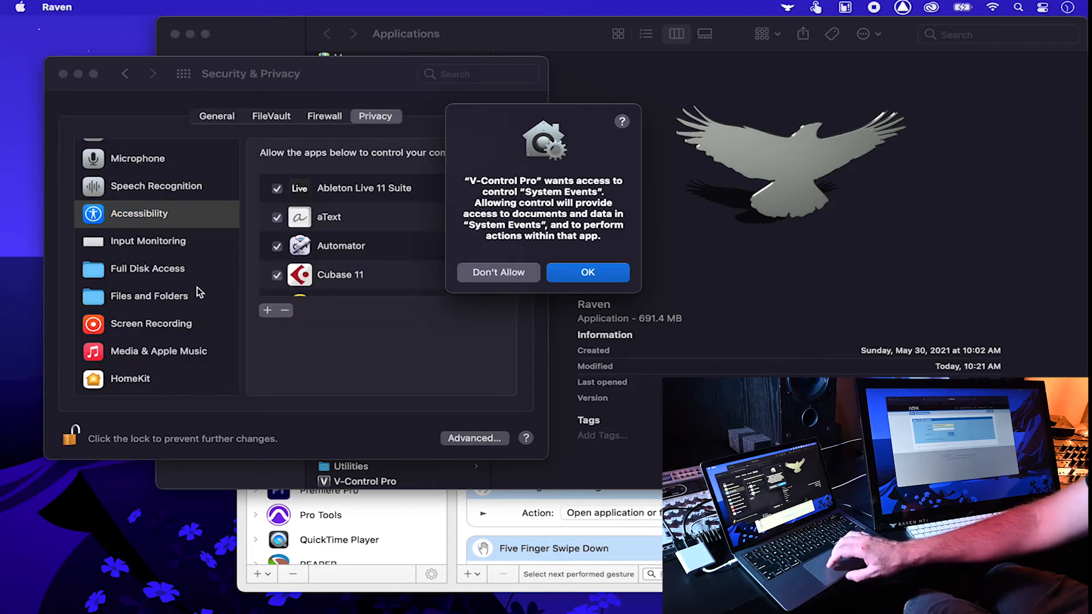
scroll(186, 259, "down", 5)
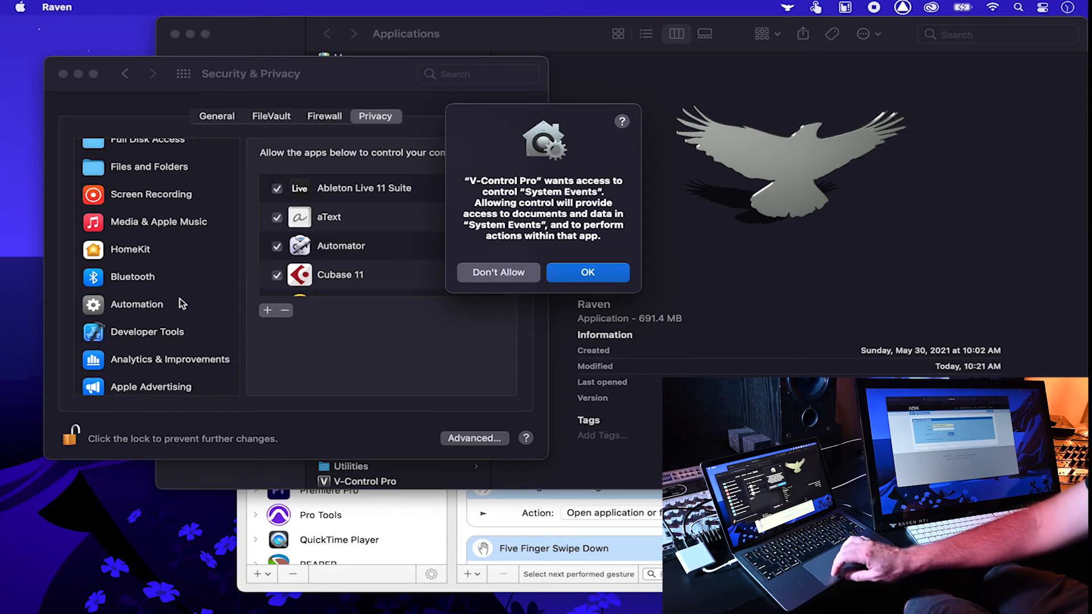
left_click(585, 273)
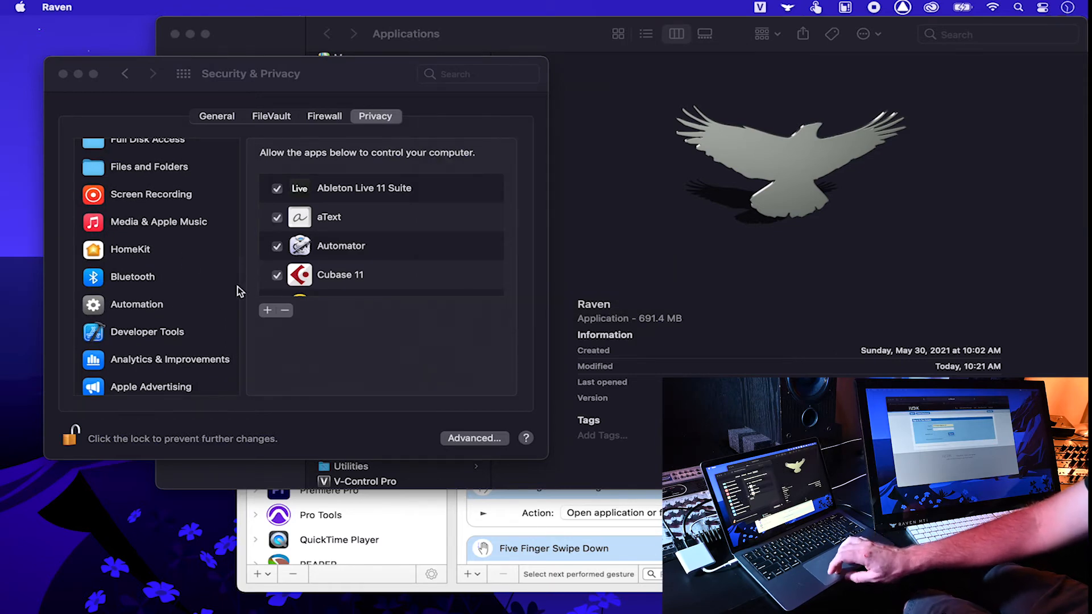
left_click(199, 301)
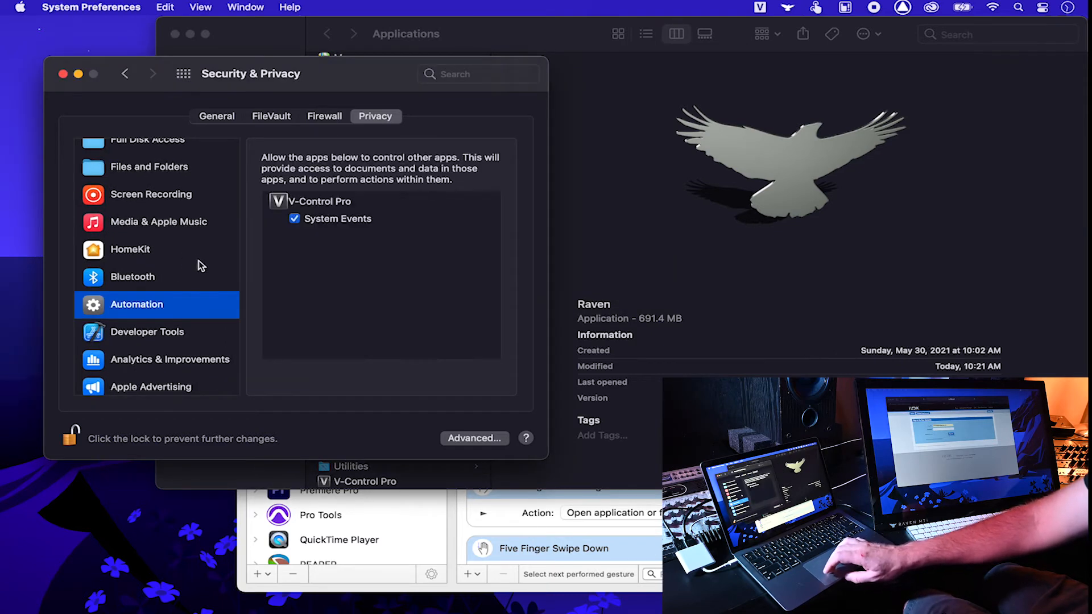
left_click(324, 208)
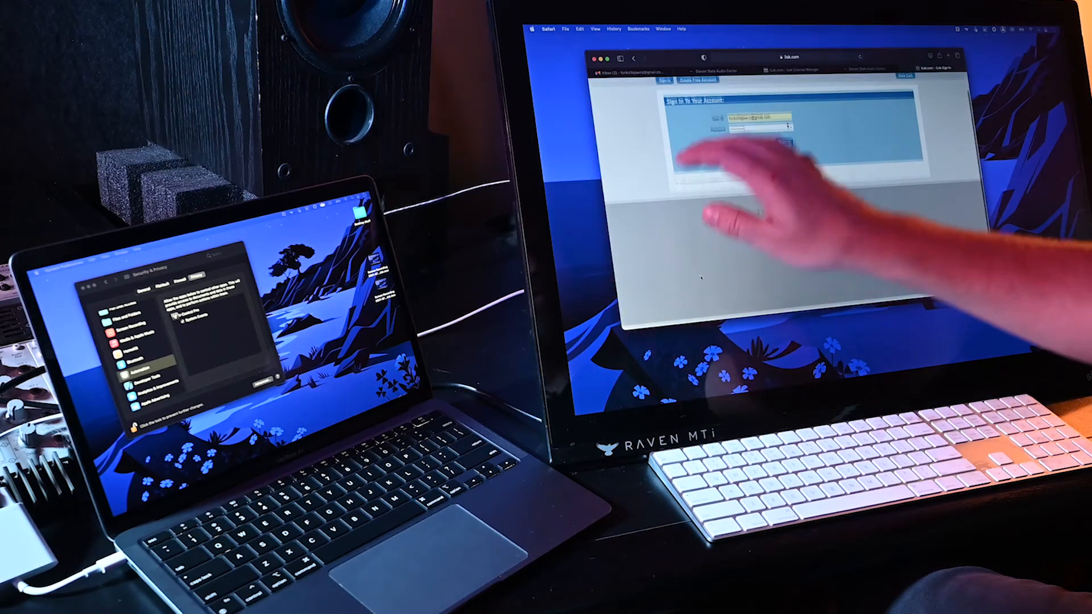
scroll(785, 159, "up", 2)
Step: Step back through the browser tabs to the email inbox tab
left_click(864, 69)
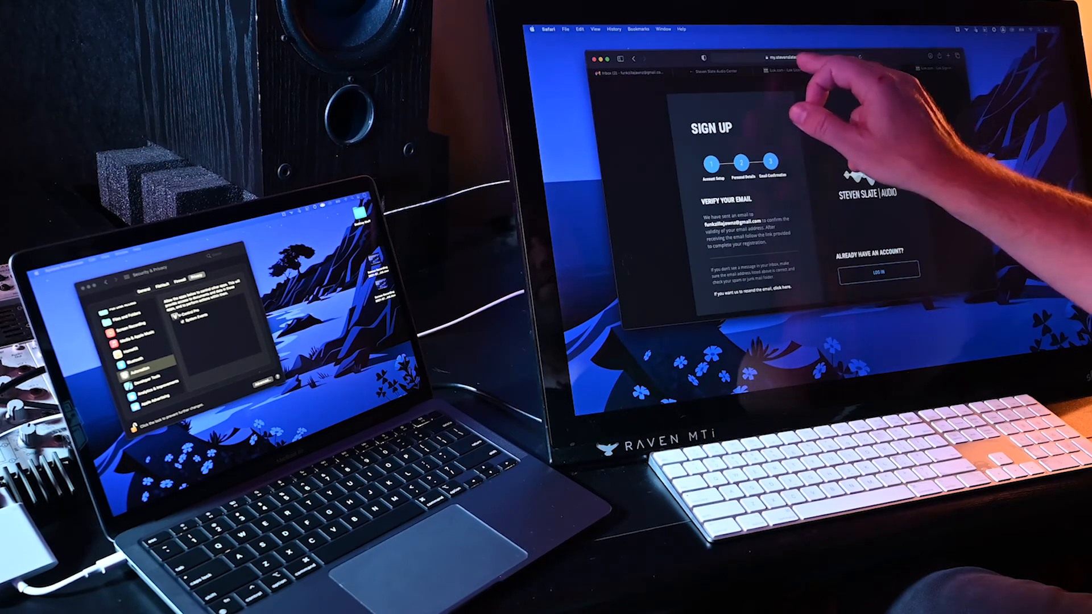
left_click(793, 70)
left_click(717, 71)
left_click(644, 72)
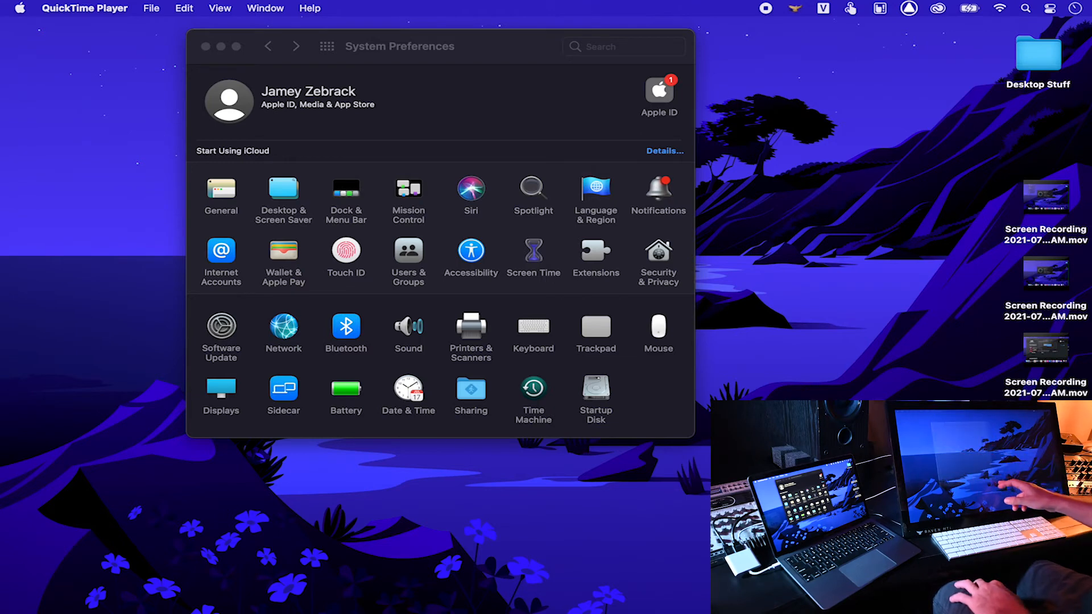
left_click_drag(931, 422, 1003, 486)
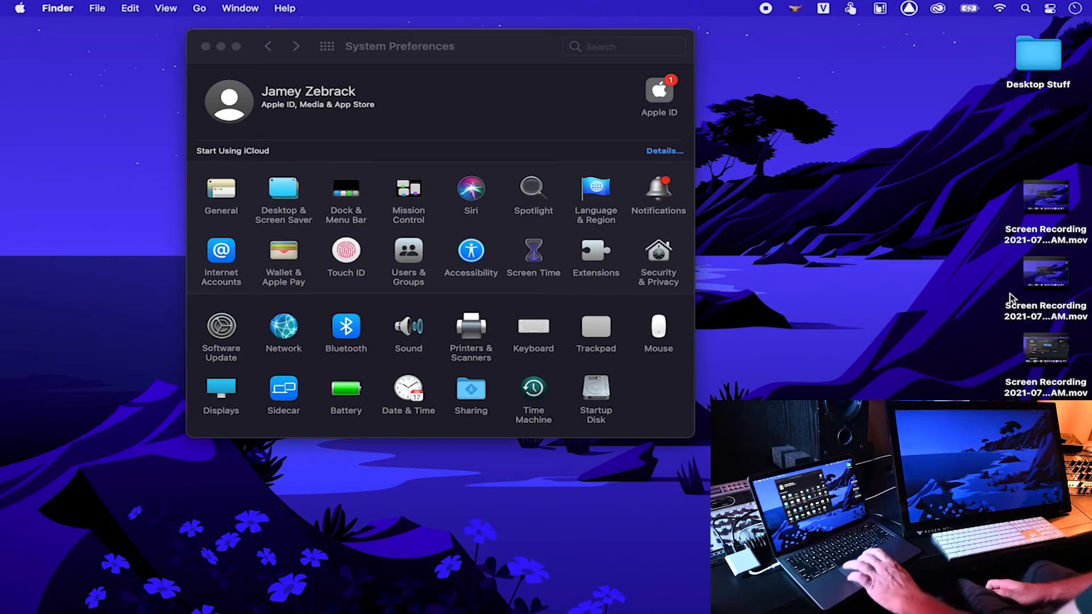
left_click(820, 9)
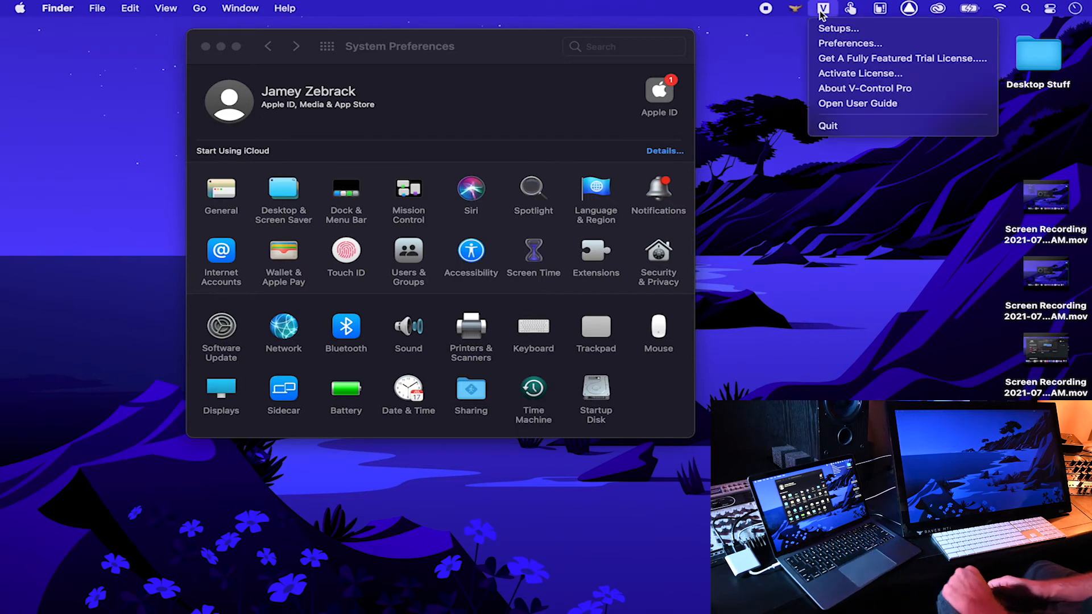
left_click(864, 88)
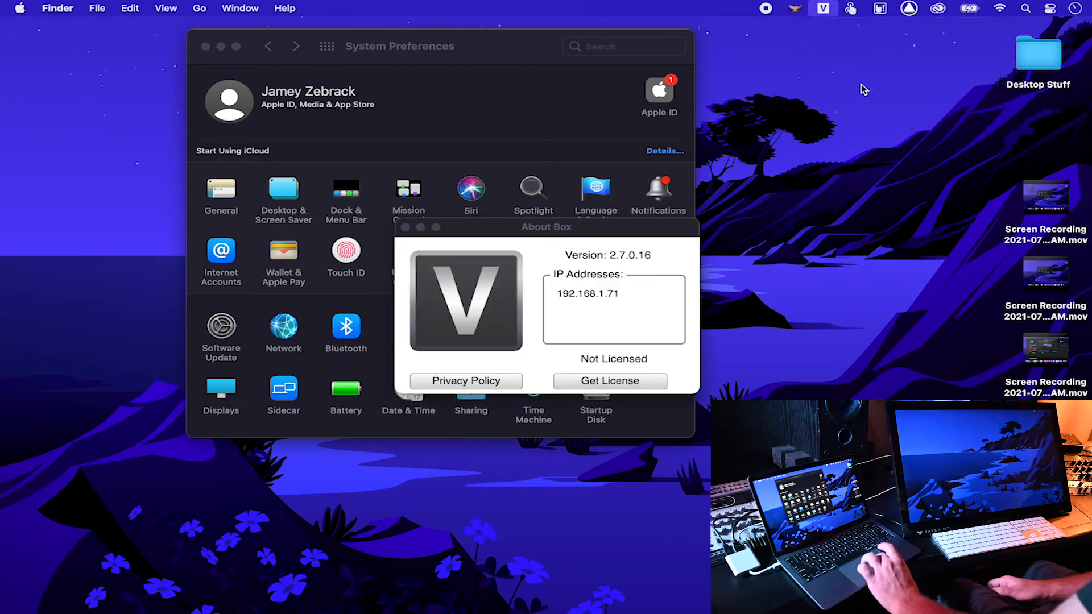
left_click(651, 359)
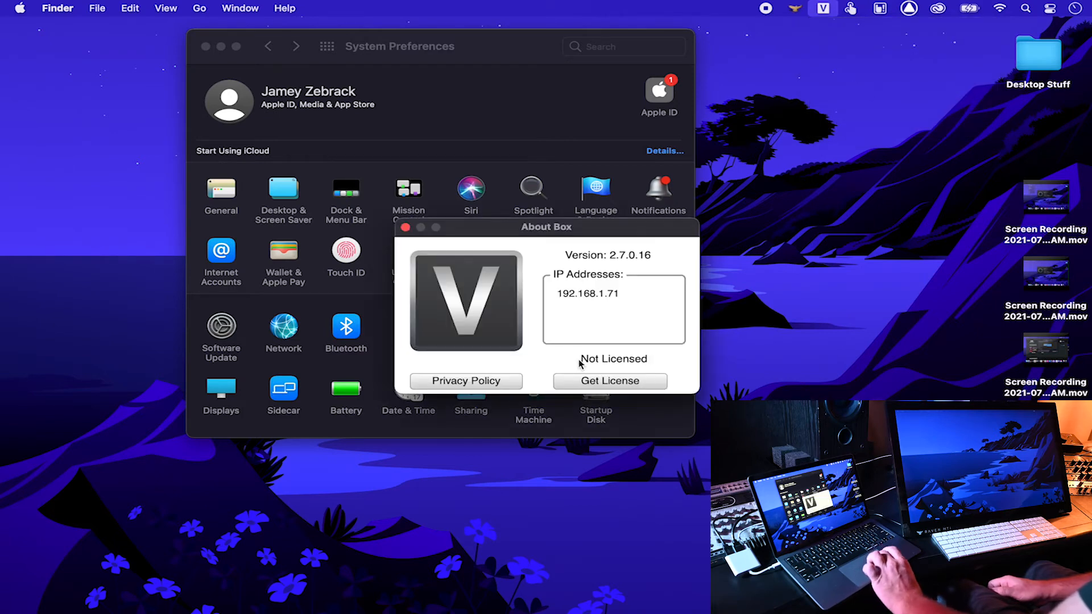
left_click(405, 228)
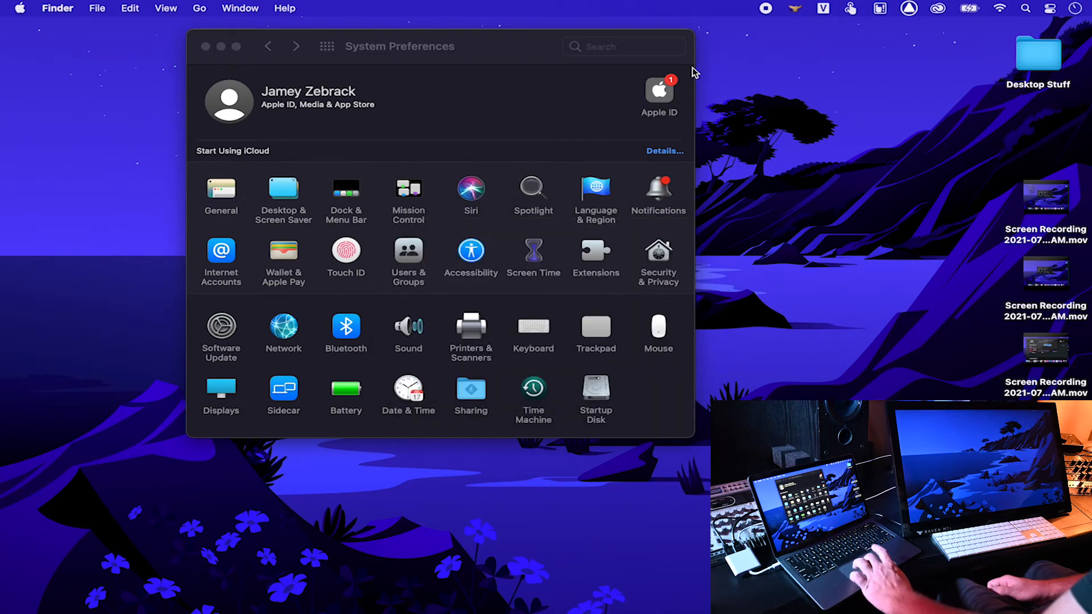
left_click(819, 7)
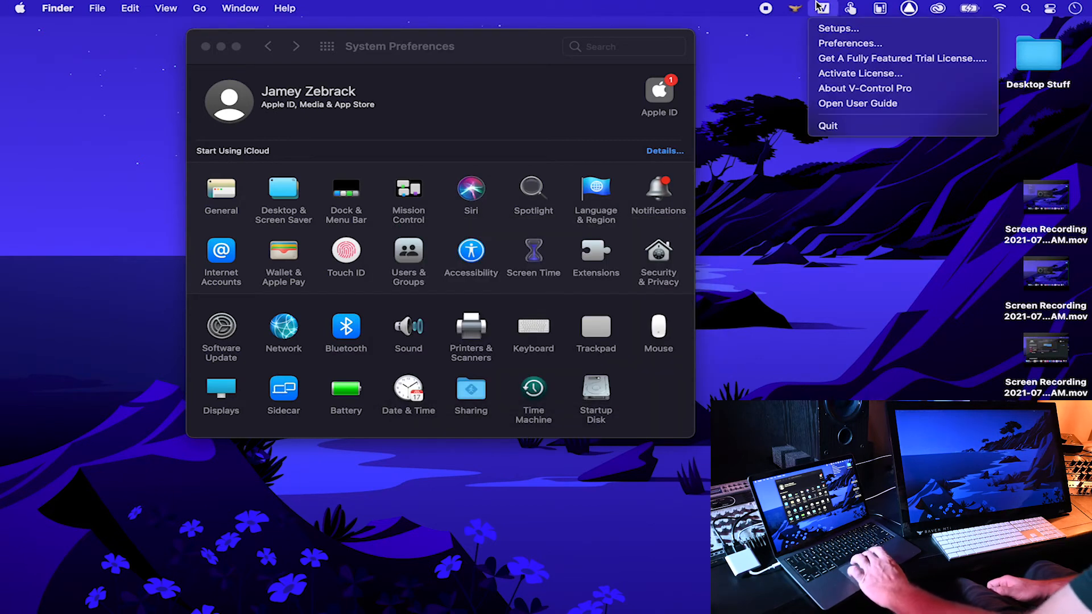
left_click(845, 77)
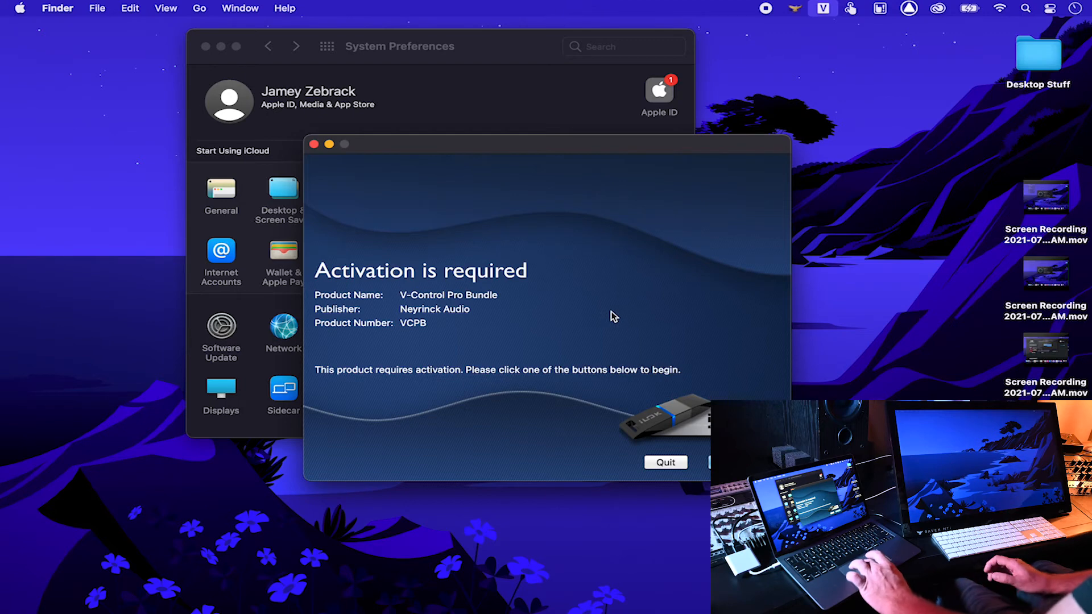
left_click(666, 462)
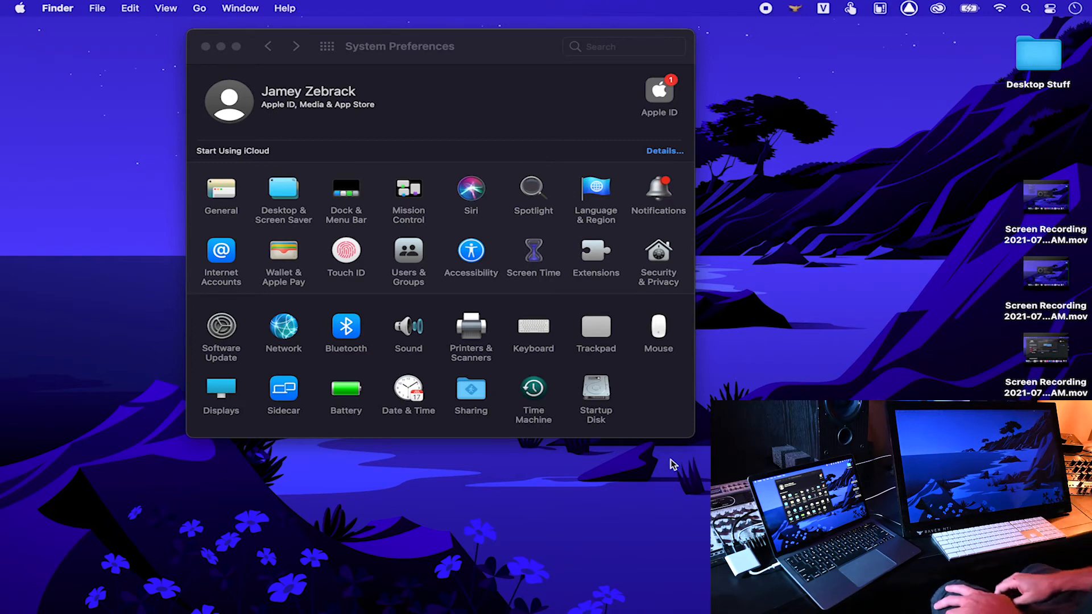
left_click(827, 13)
left_click(827, 12)
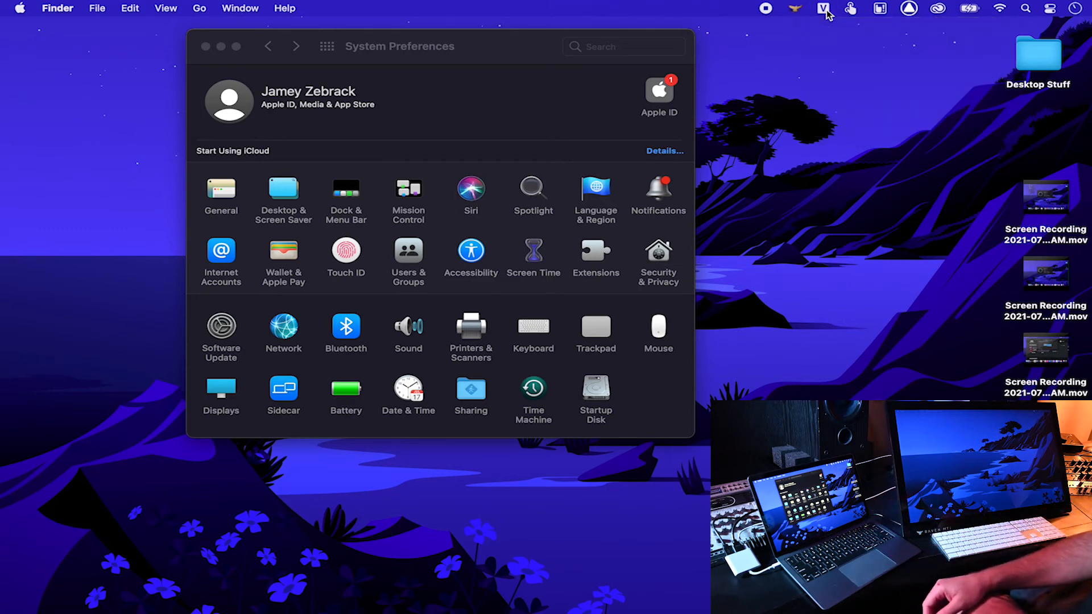
mouse_move(432, 597)
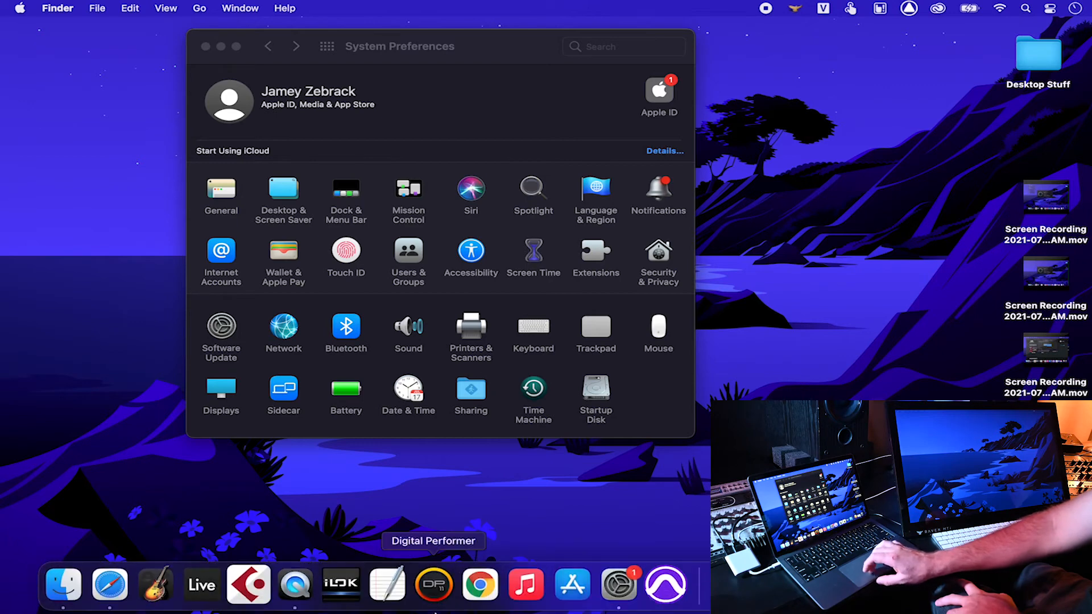
Step: Launch Ableton Live, allow V-Control Pro notifications, browse Audio Effects and check the Live menu
left_click(214, 594)
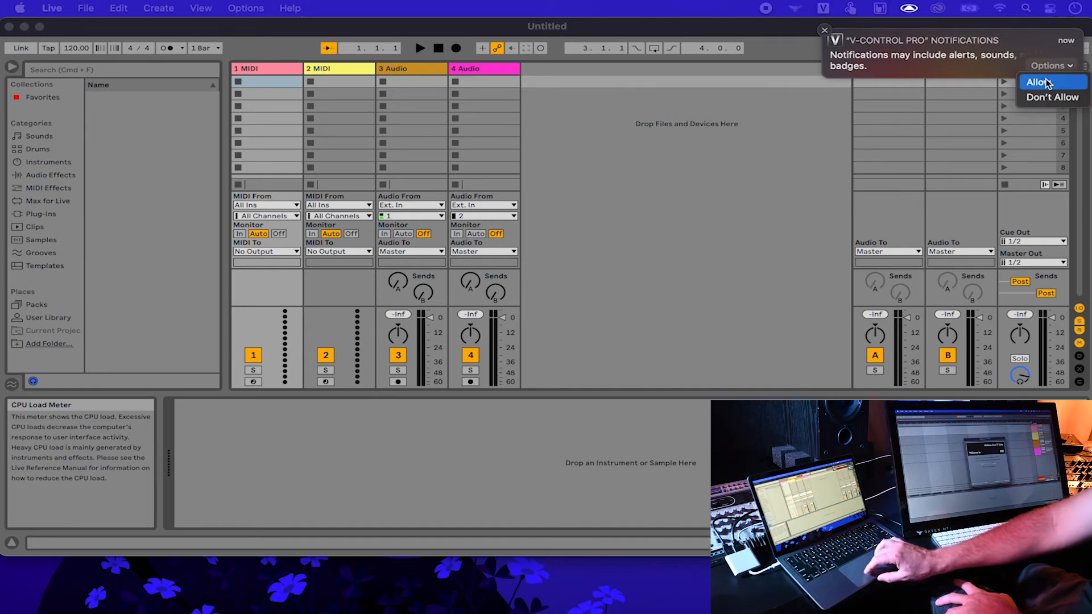
left_click(1046, 82)
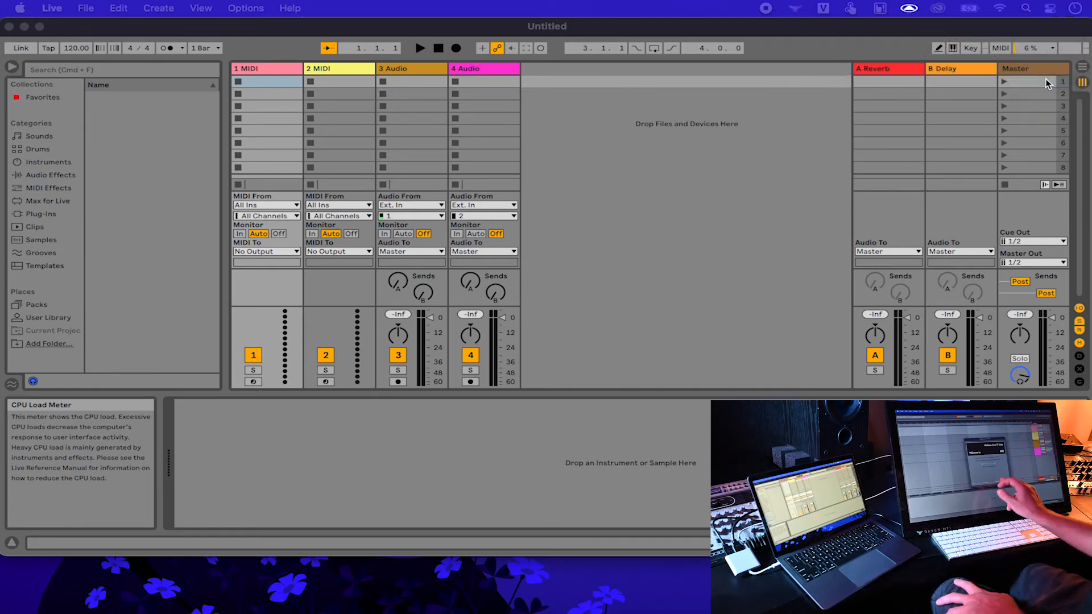
left_click(50, 175)
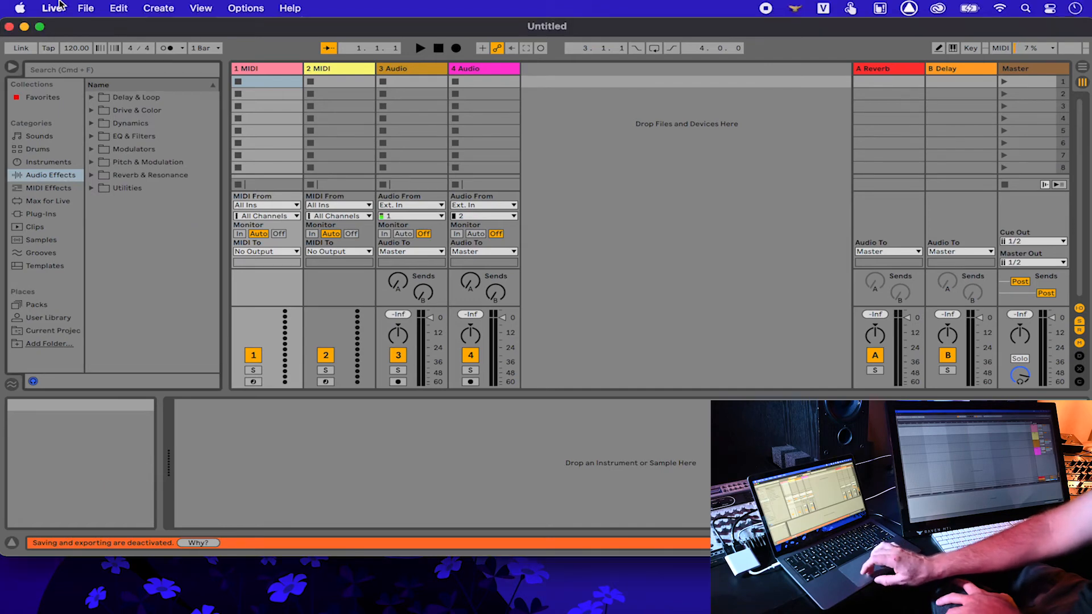
left_click(52, 8)
left_click(73, 50)
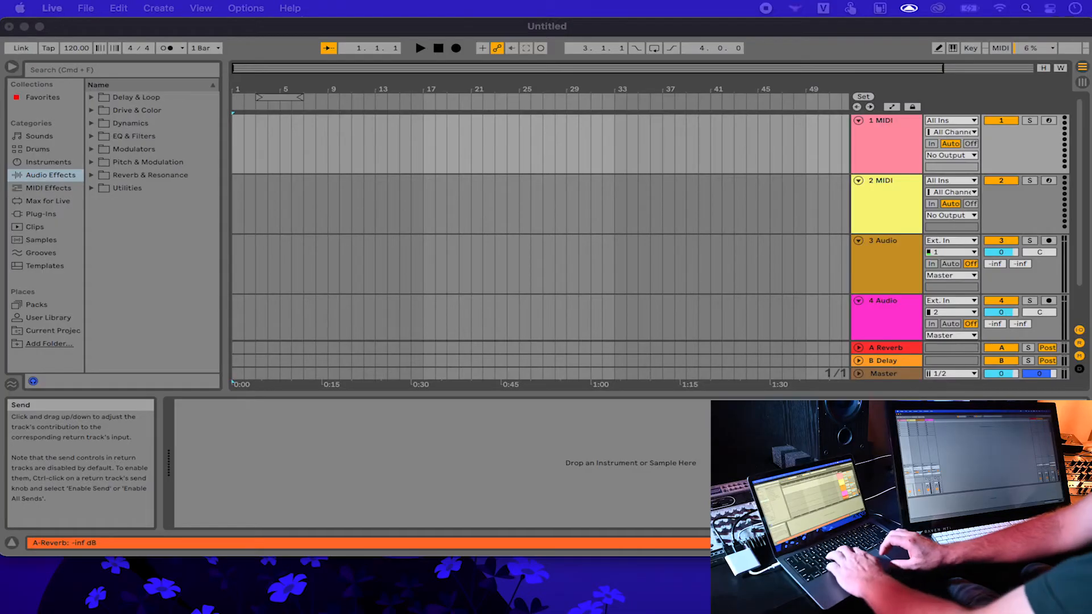
Step: Turn on Pen Tablet Mode in Live's Preferences and close them
key("super+comma")
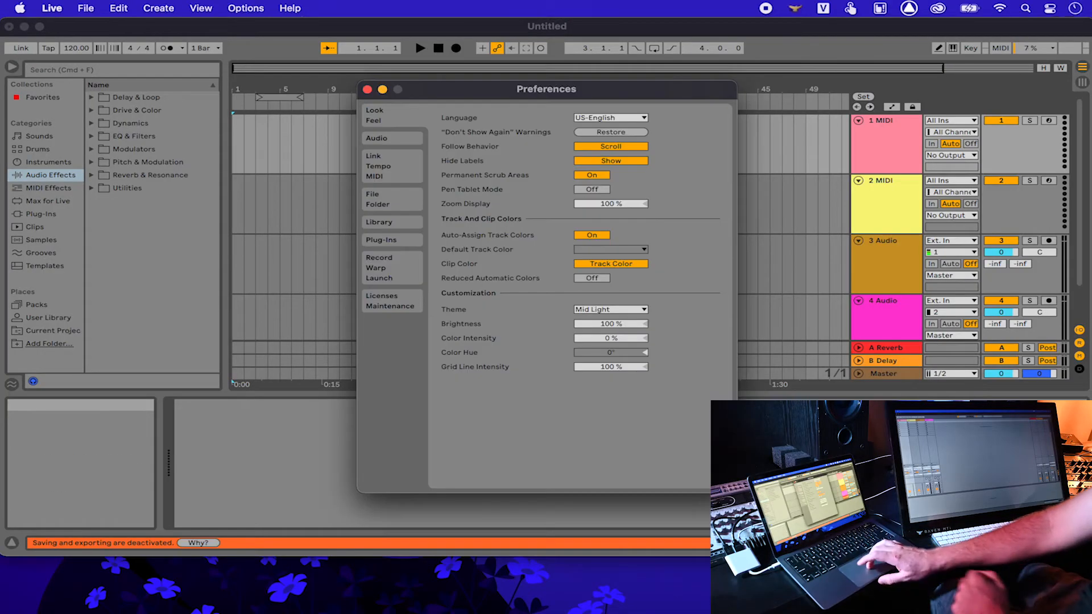
left_click(592, 189)
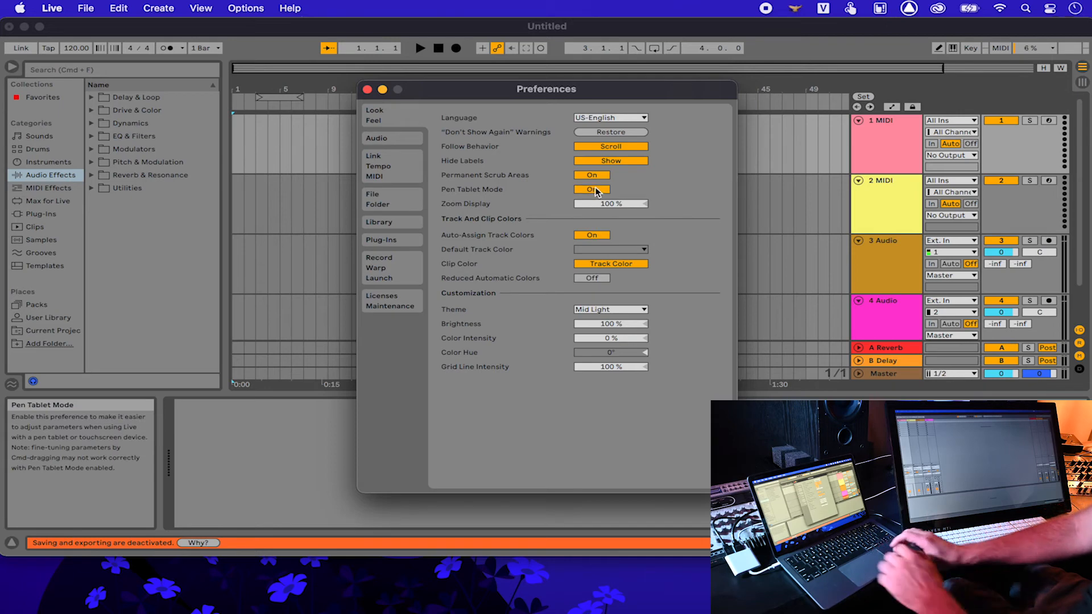
key("Escape")
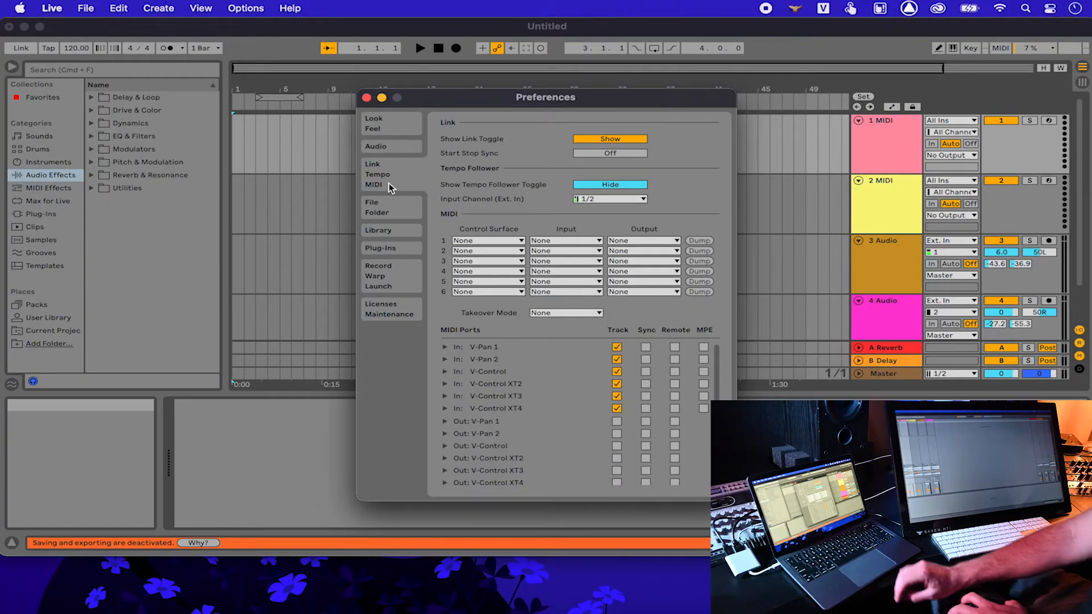
Step: Set Control Surface 1 to MackieControl with V-Control input and output
left_click(482, 239)
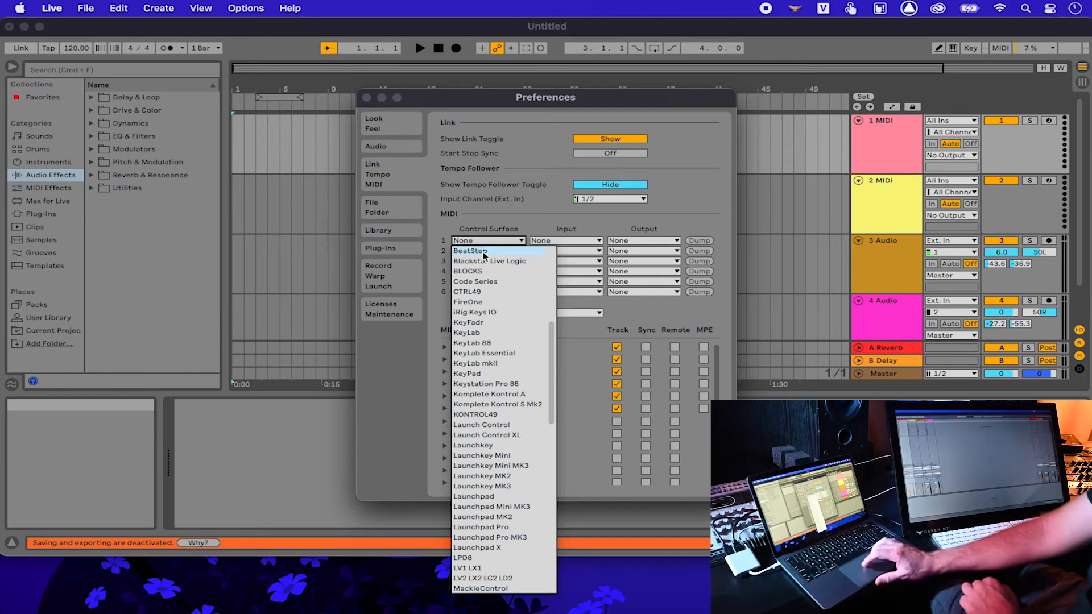
scroll(494, 522, "up", 3)
scroll(493, 521, "up", 4)
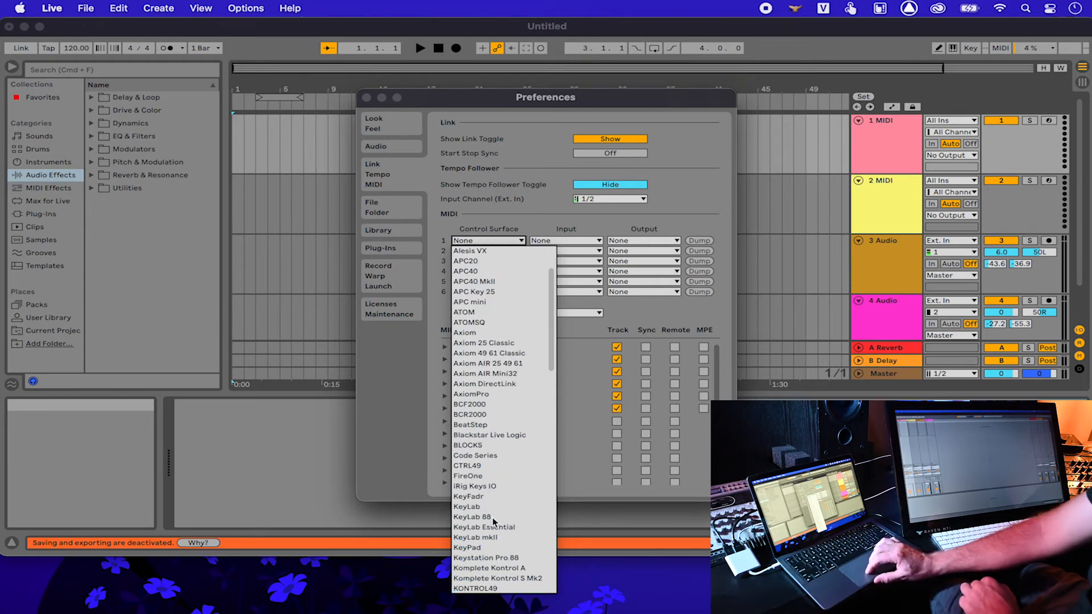
scroll(510, 417, "up", 2)
scroll(510, 417, "down", 8)
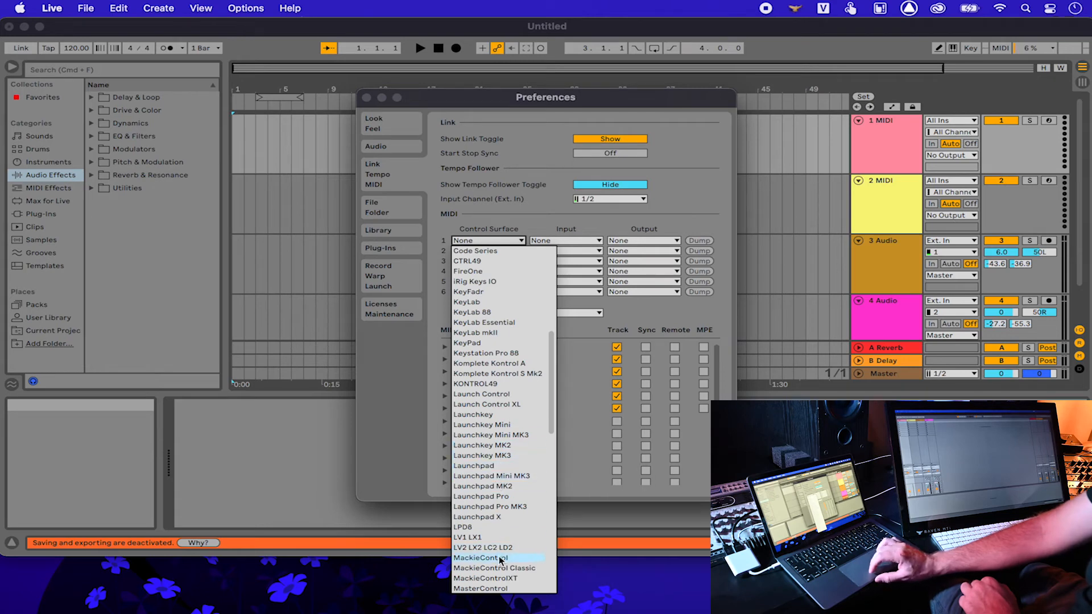
left_click(501, 559)
left_click(566, 241)
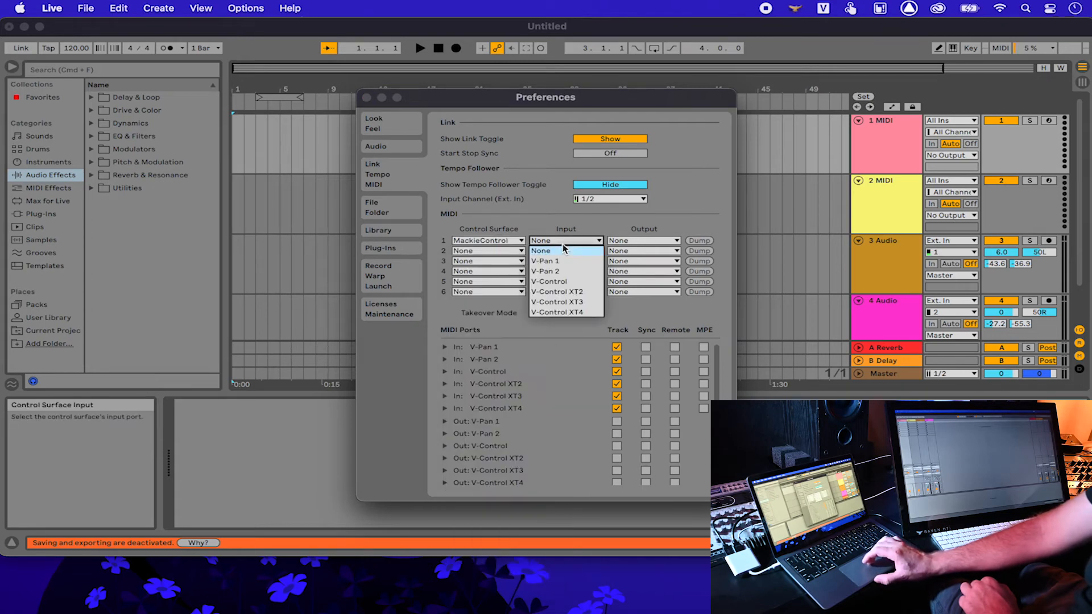
left_click(565, 283)
left_click(635, 242)
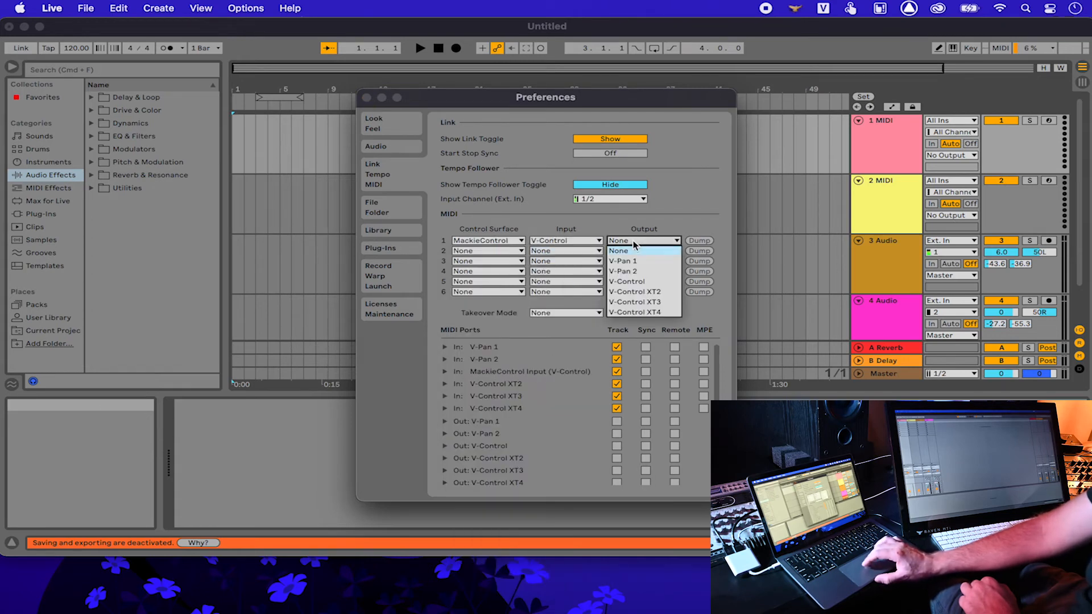
left_click(639, 281)
Step: Set Control Surface 2 to MackieControlXT with V-Control XT2 input and output
left_click(521, 251)
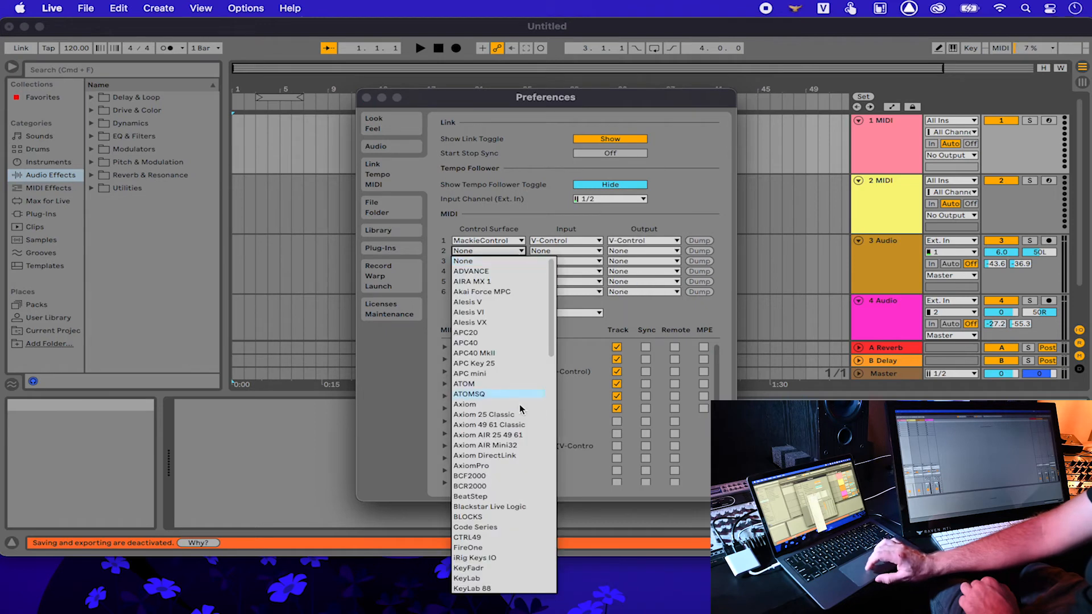
scroll(521, 423, "down", 3)
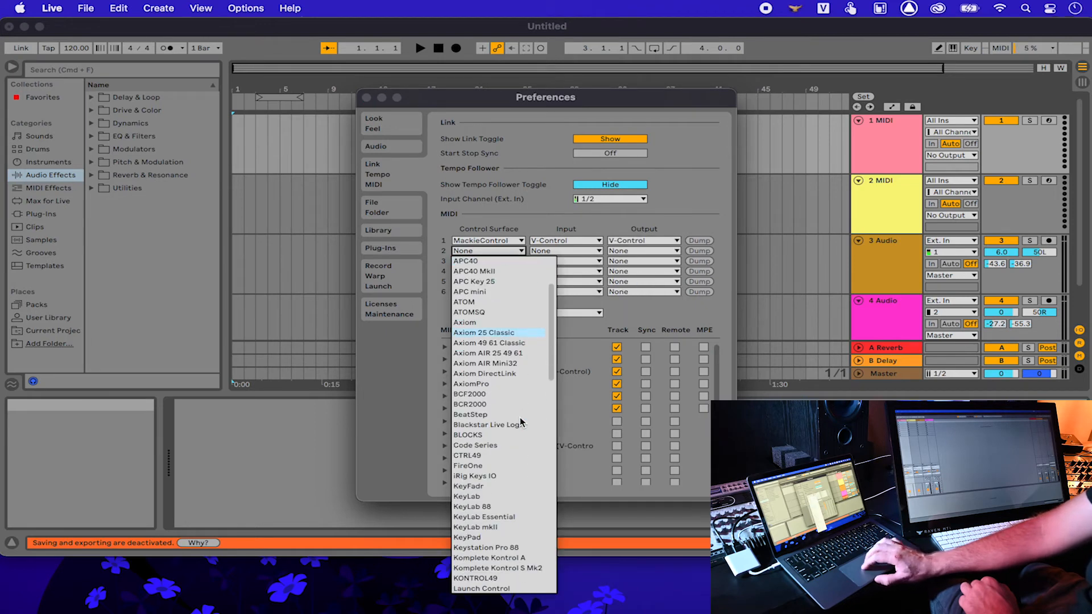
scroll(521, 422, "down", 2)
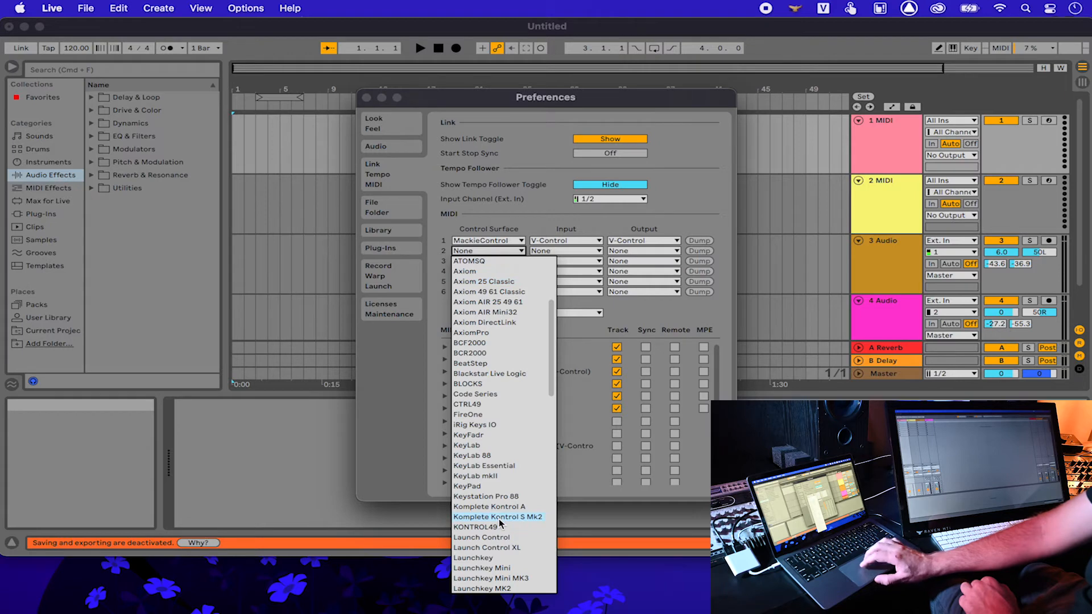
scroll(498, 540, "down", 10)
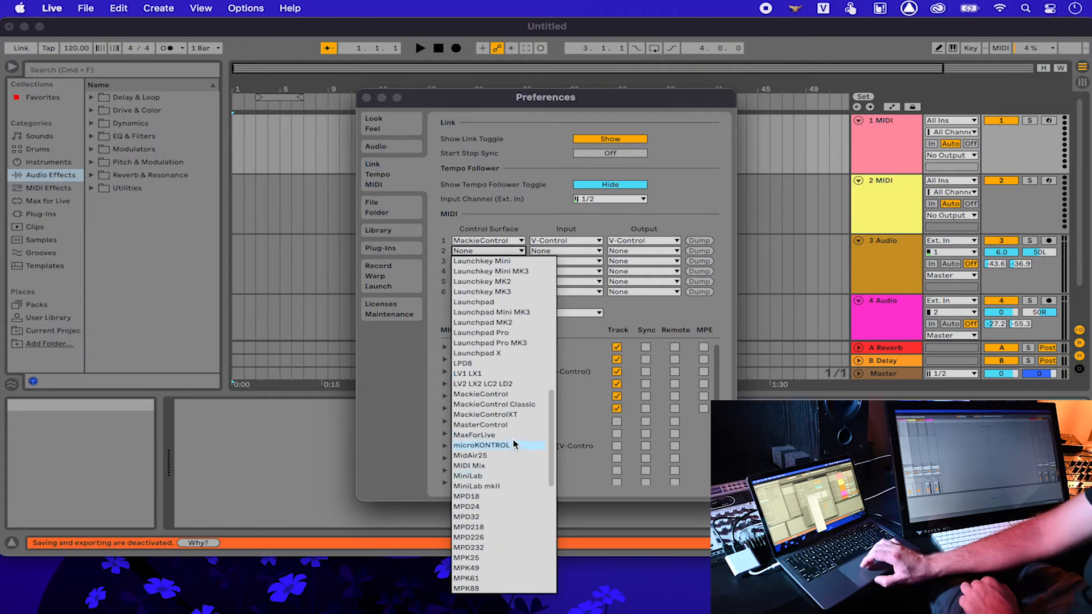
left_click(515, 414)
left_click(553, 251)
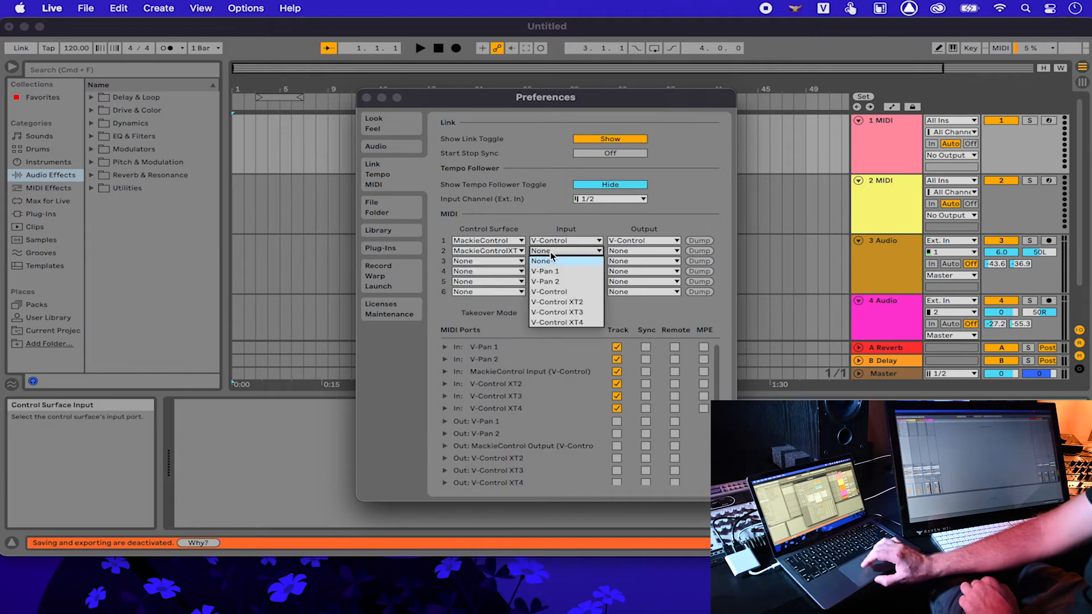
left_click(567, 302)
left_click(643, 251)
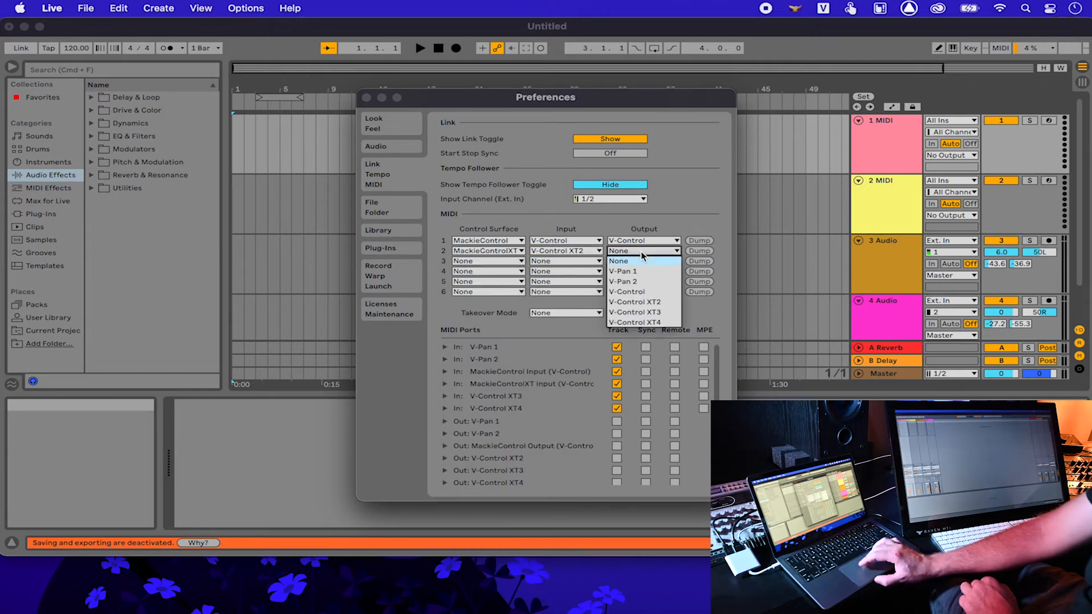
left_click(644, 302)
Step: Set Control Surface 3 to MackieControlXT with V-Control XT3 input and output
left_click(488, 261)
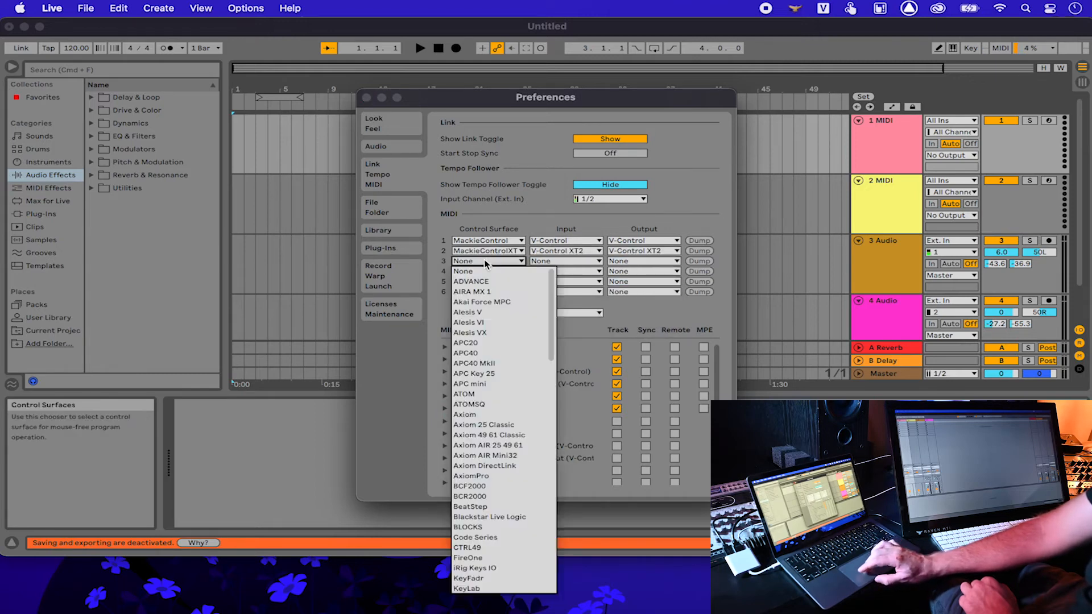
scroll(516, 422, "down", 5)
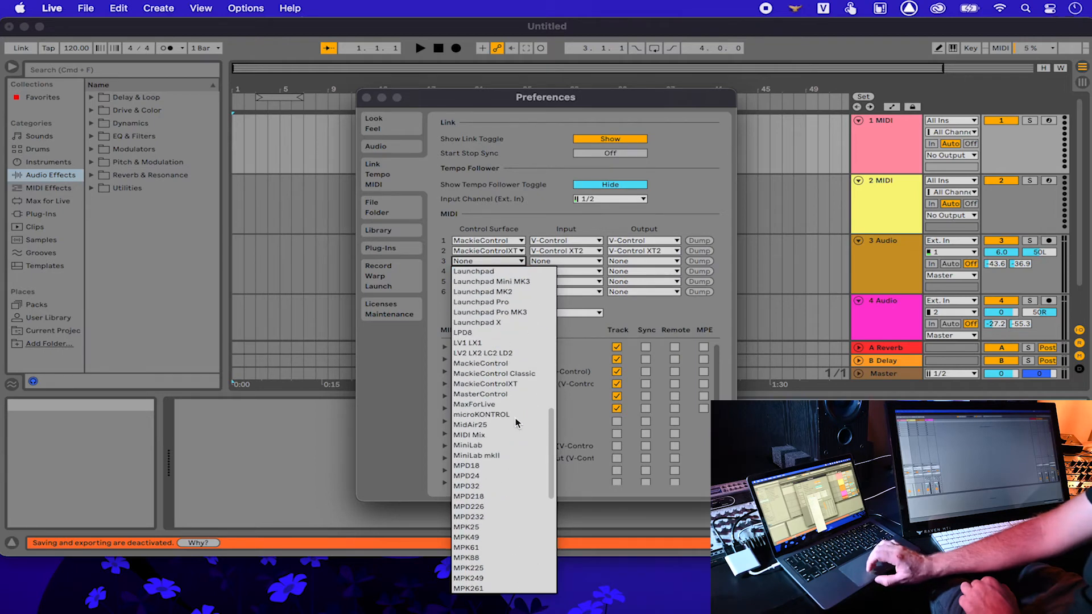
left_click(515, 386)
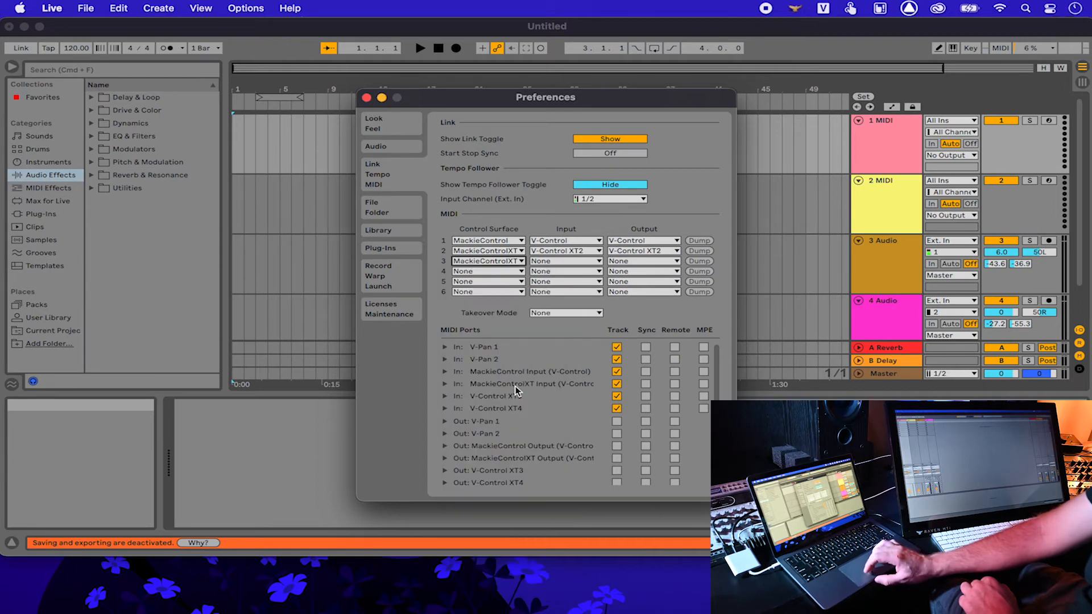
left_click(580, 262)
left_click(572, 323)
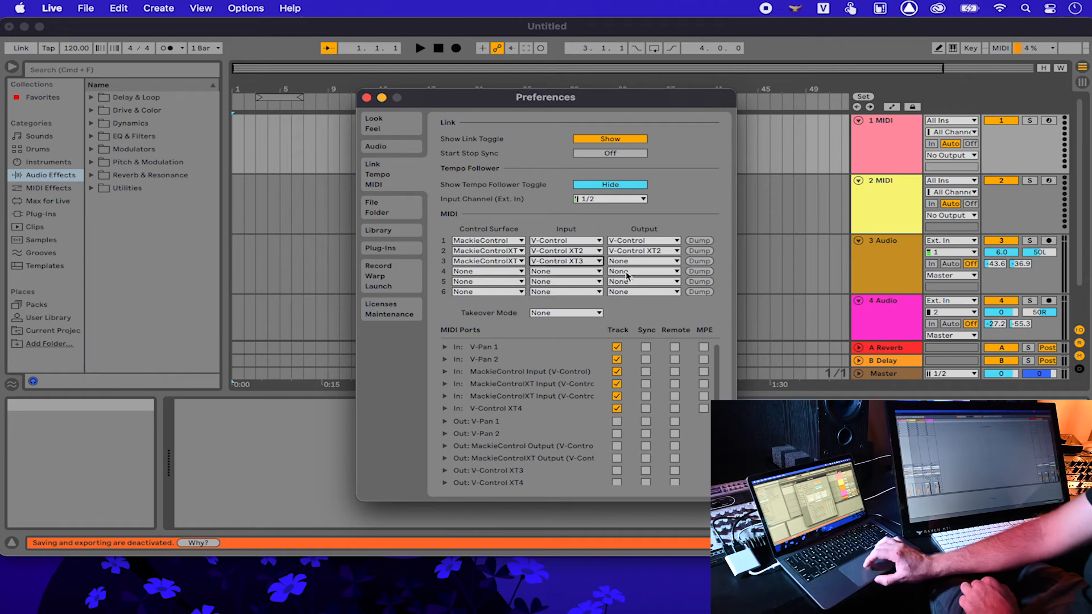
left_click(642, 261)
left_click(643, 322)
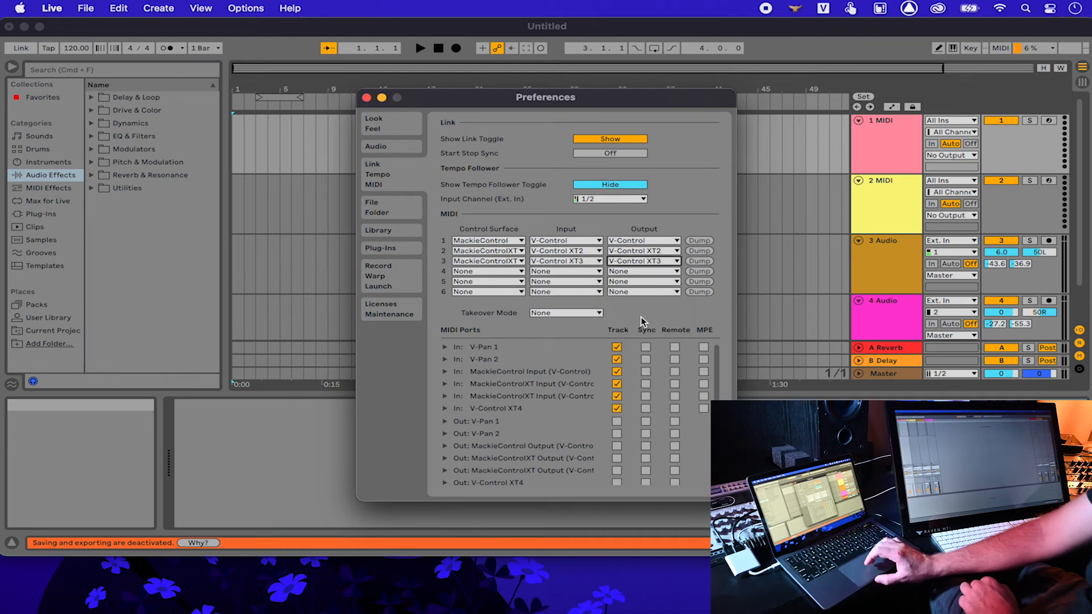
Step: Turn off Track input for V-Control XT4 and V-Pan 2
left_click(616, 409)
left_click(617, 360)
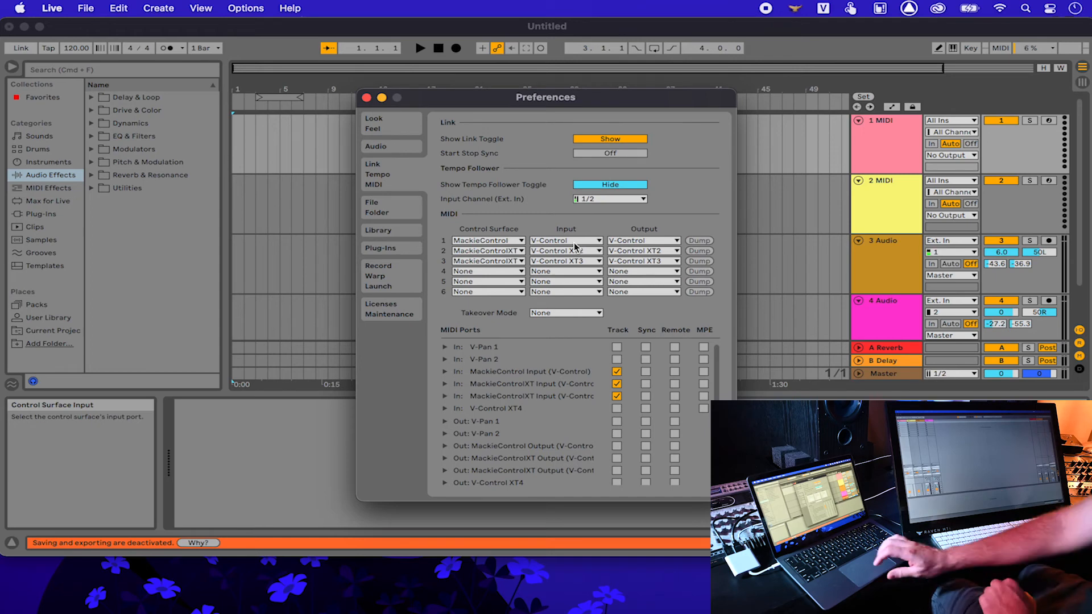
left_click(393, 126)
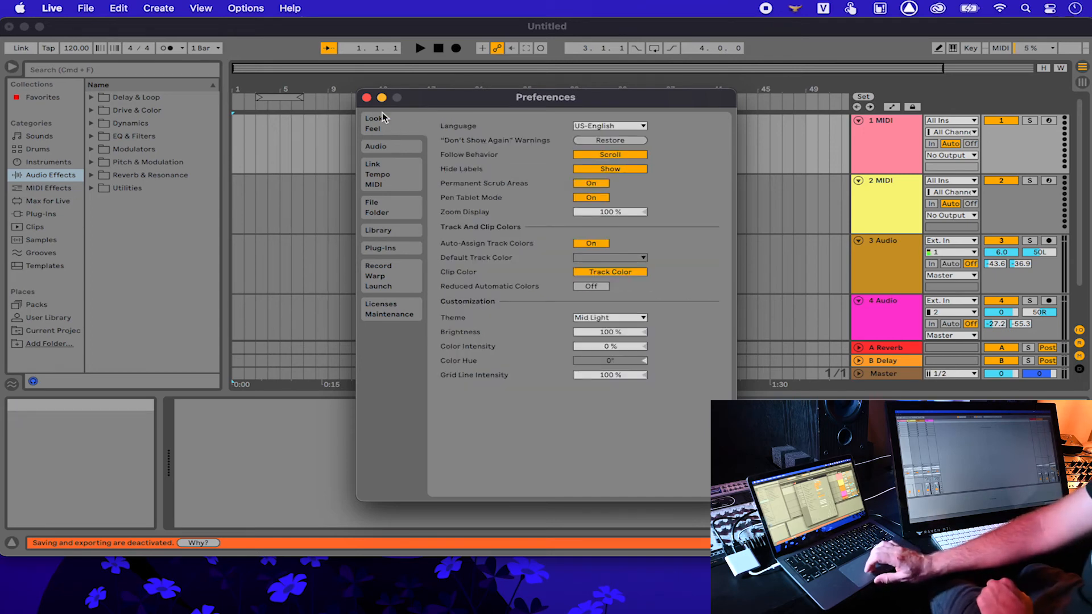
Step: Close Live's Preferences and System Preferences, then launch Cubase 11 from the Dock
left_click(366, 97)
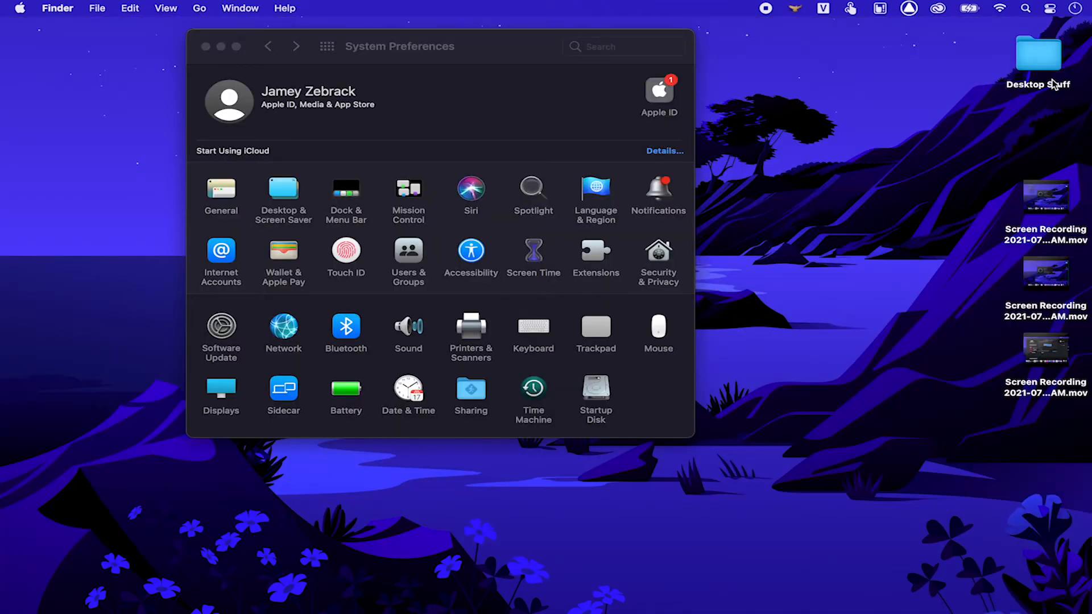
left_click(206, 47)
mouse_move(347, 609)
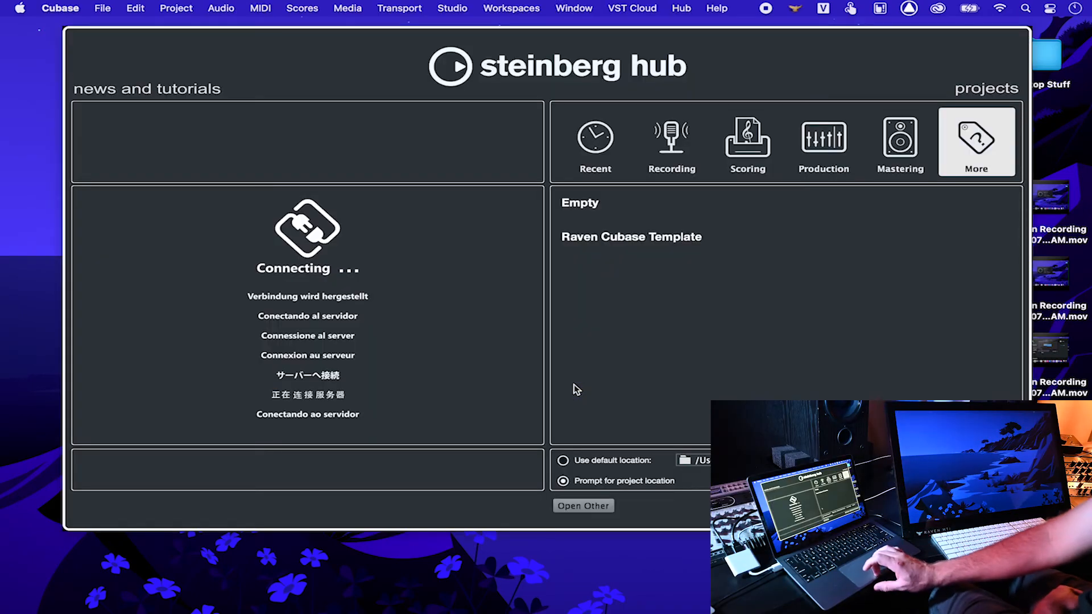
Step: Create a new project from the Raven Cubase Template, dismissing the missing ports warning
left_click(595, 142)
left_click(933, 158)
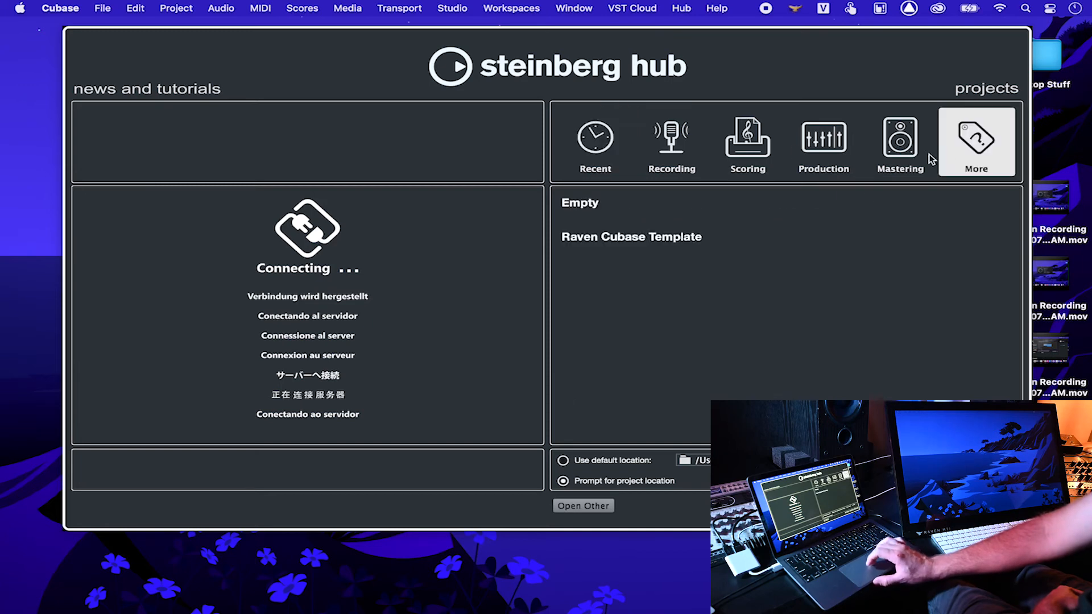
left_click(724, 233)
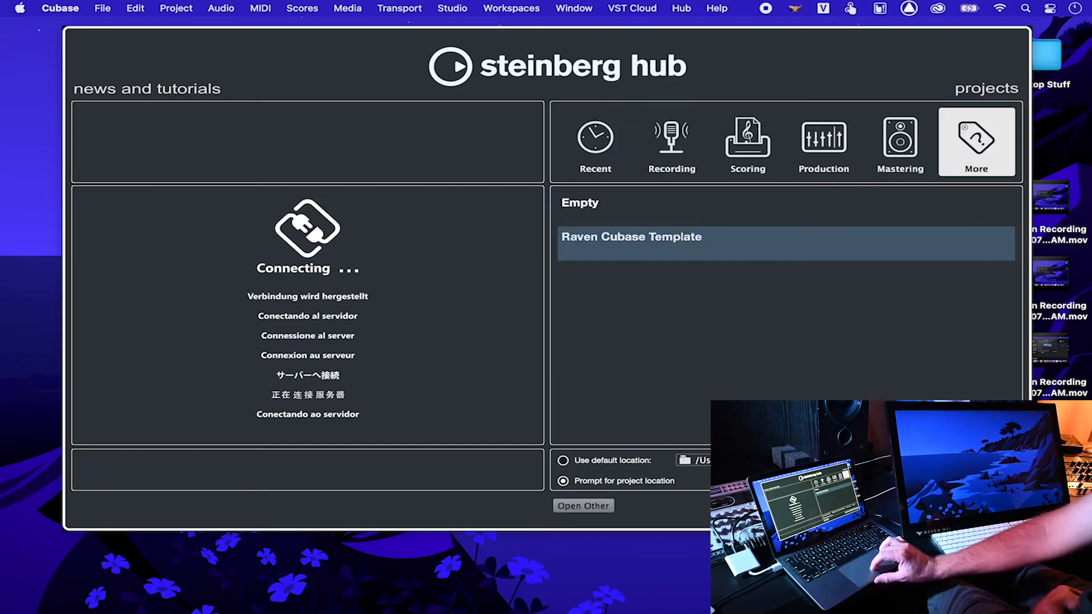
key("Return")
key("Return")
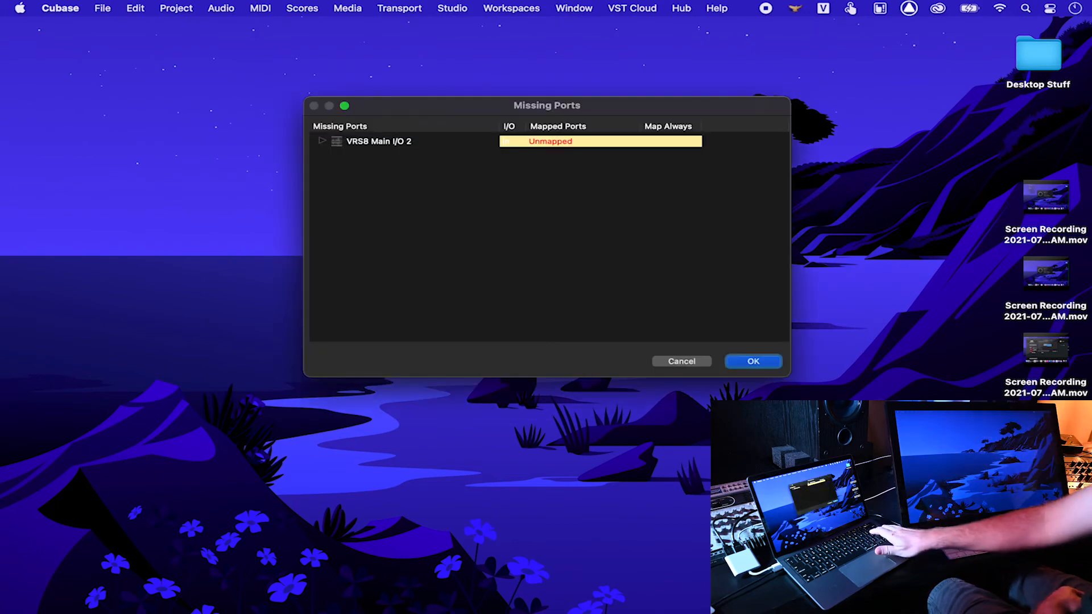
key("Return")
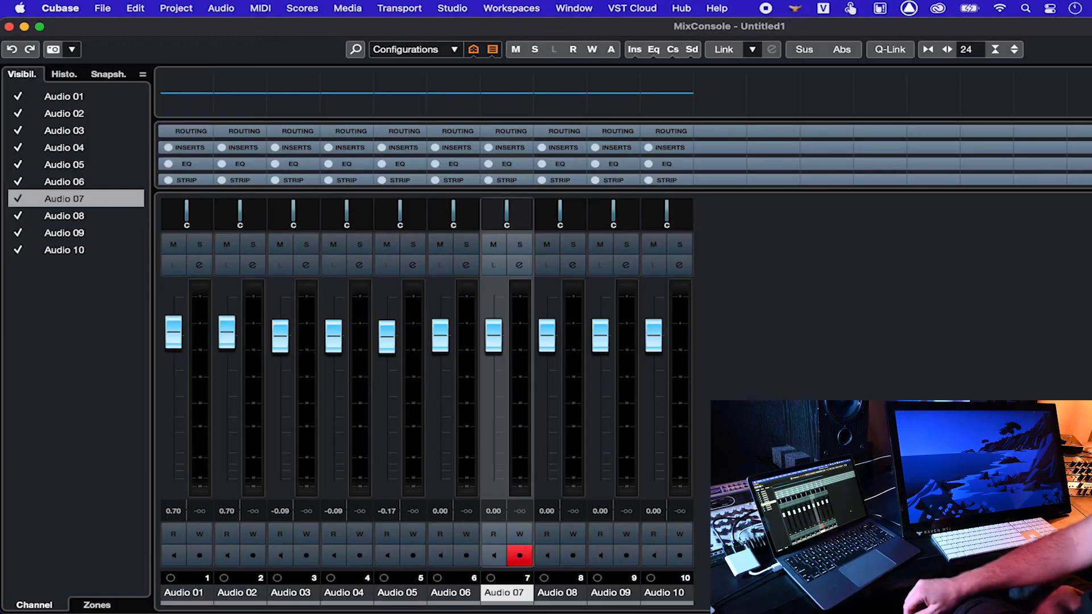
Step: Try the RAVEN Project Window, Mix Window and Dual workspaces, ending on RAVEN Project Window
left_click(524, 6)
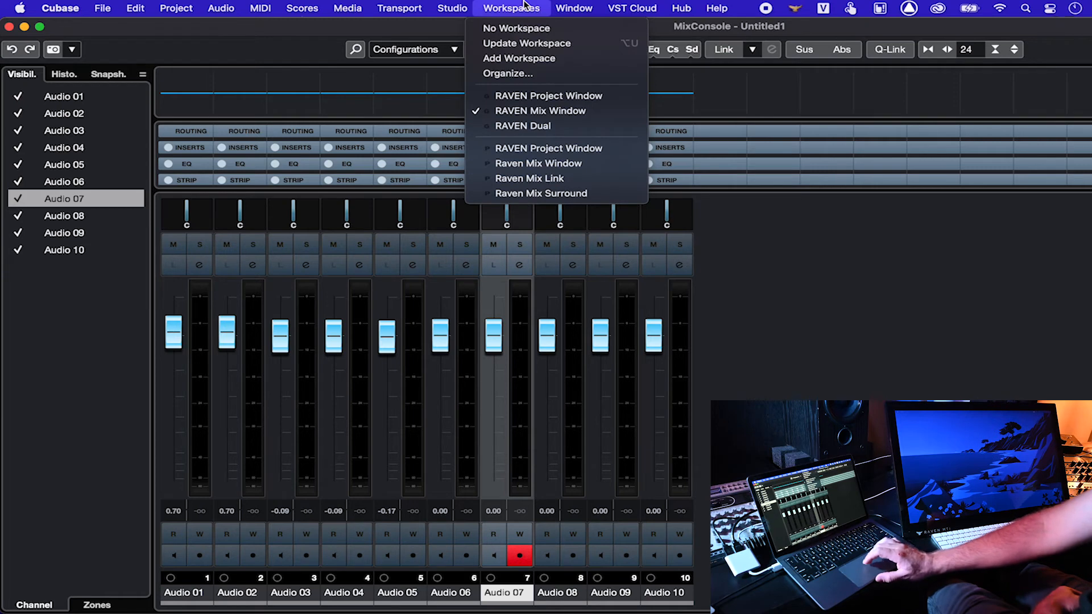
left_click(525, 100)
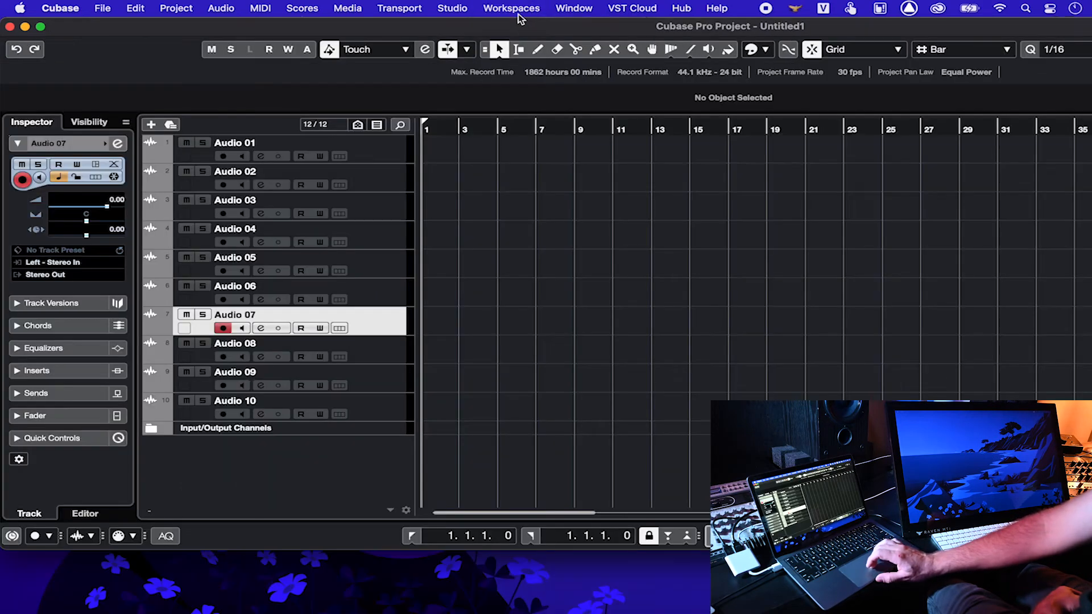
left_click(516, 10)
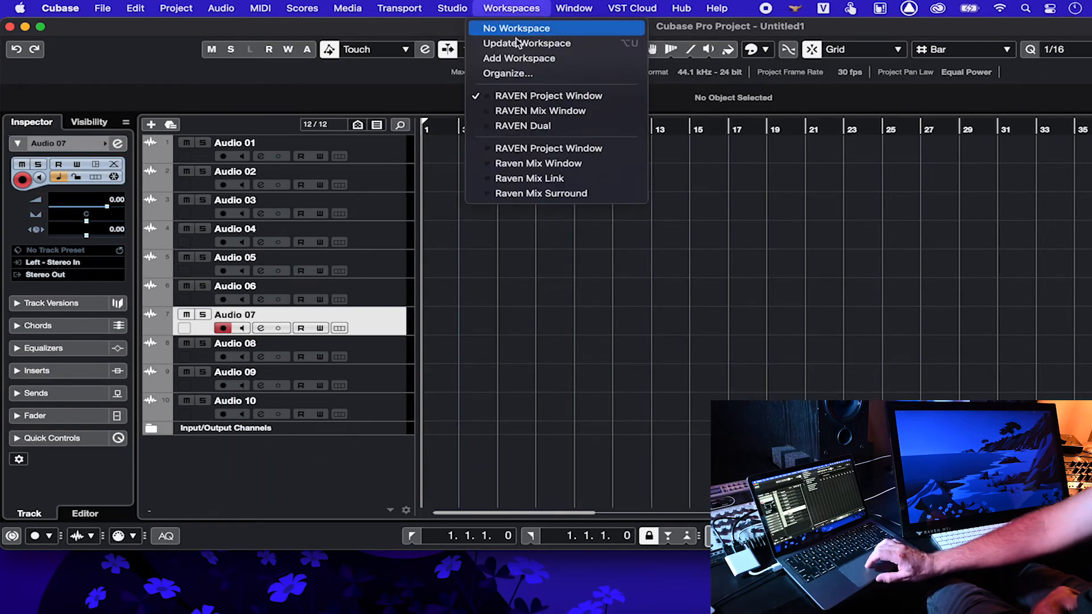
left_click(513, 109)
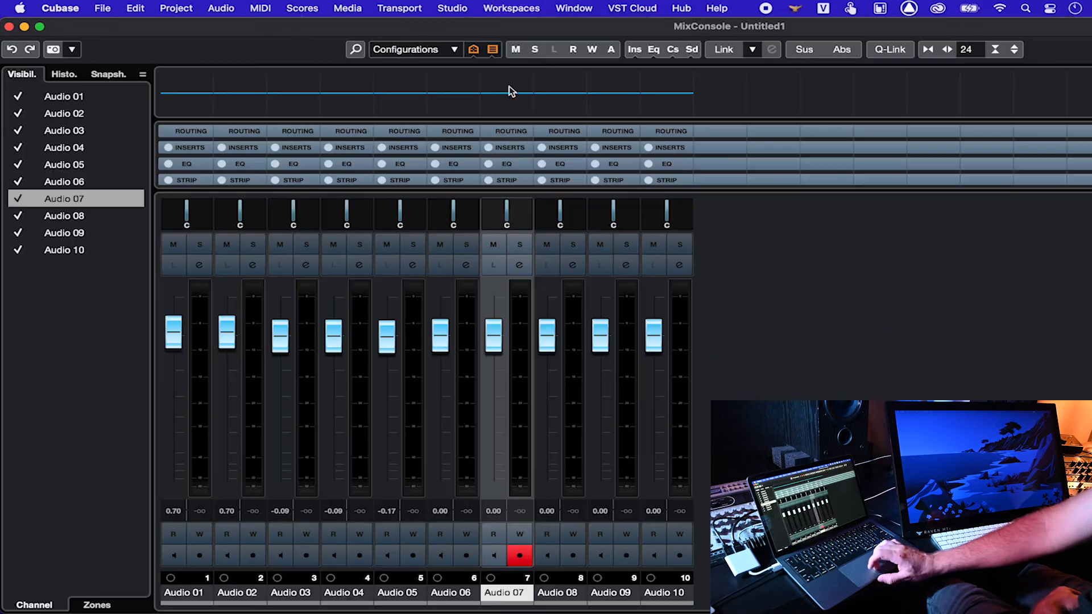
left_click(500, 13)
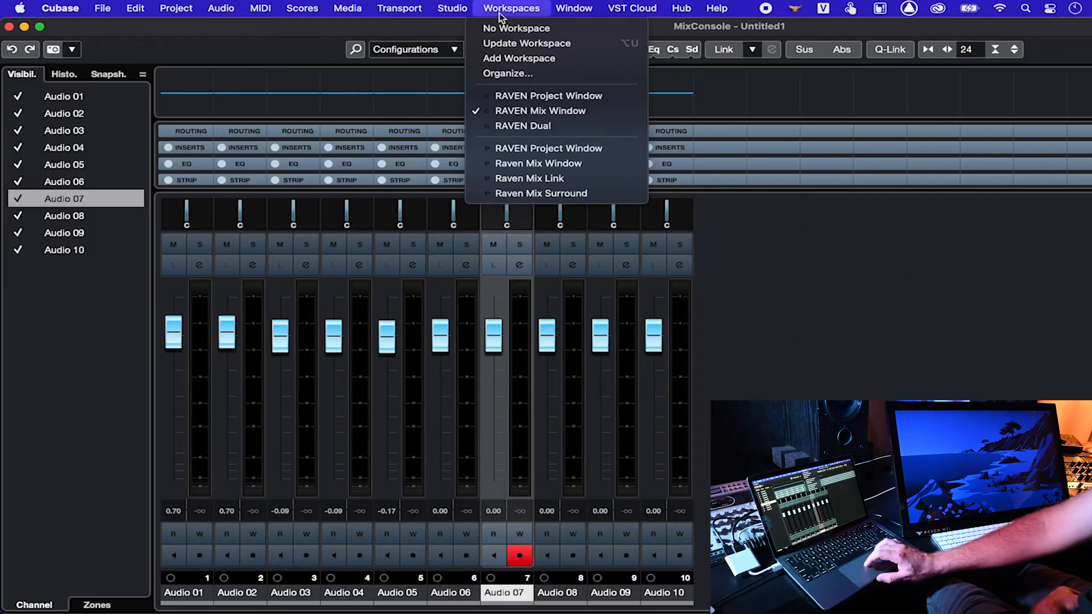
left_click(511, 125)
left_click(521, 10)
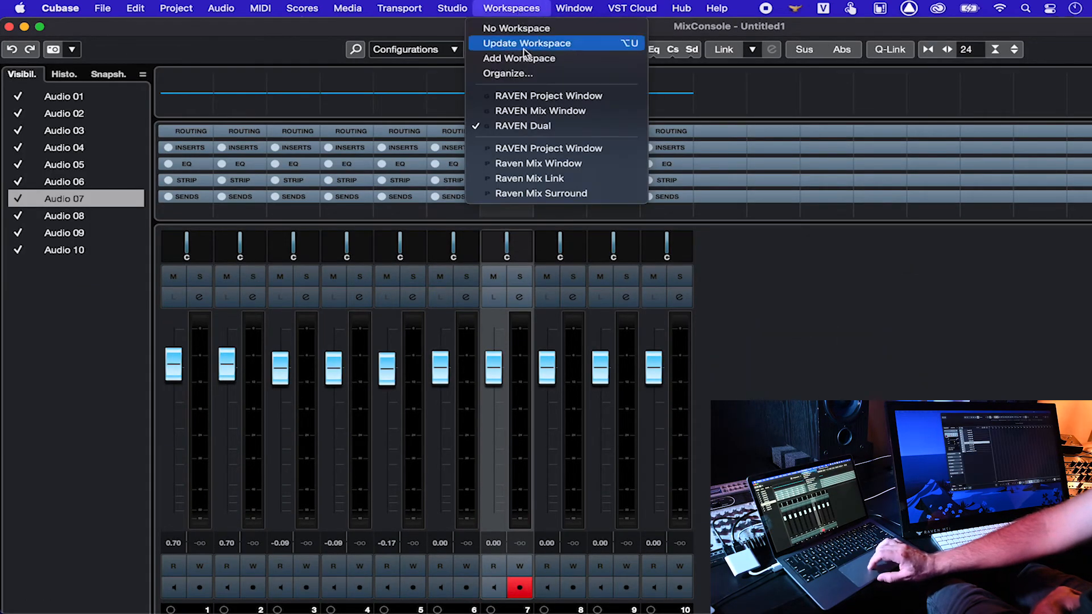
left_click(526, 98)
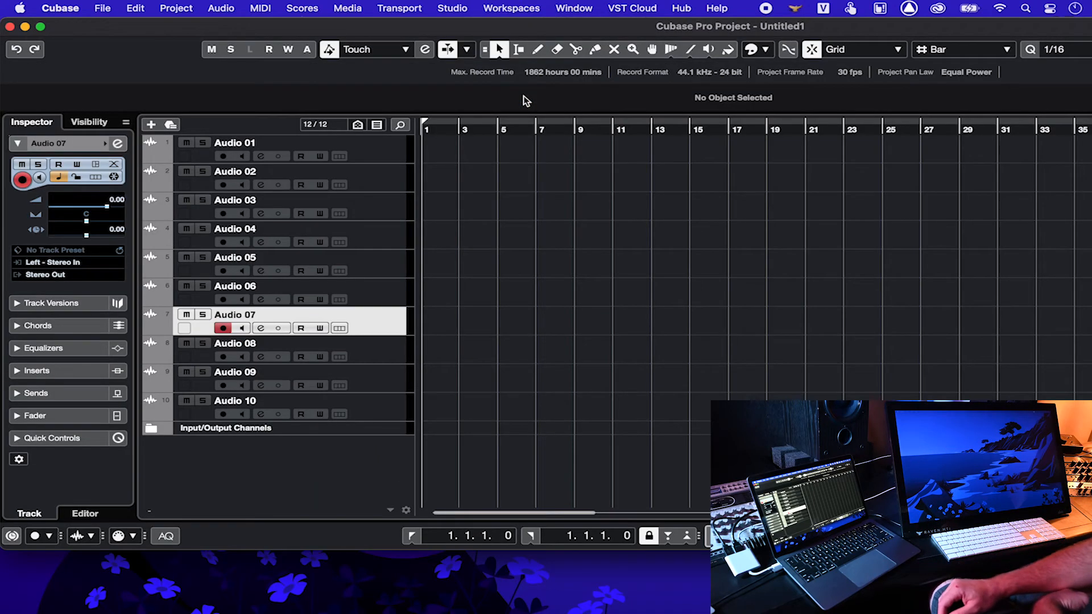
Step: In Studio Setup, add a RAVEN remote device via Add Device, then close the window
left_click(454, 9)
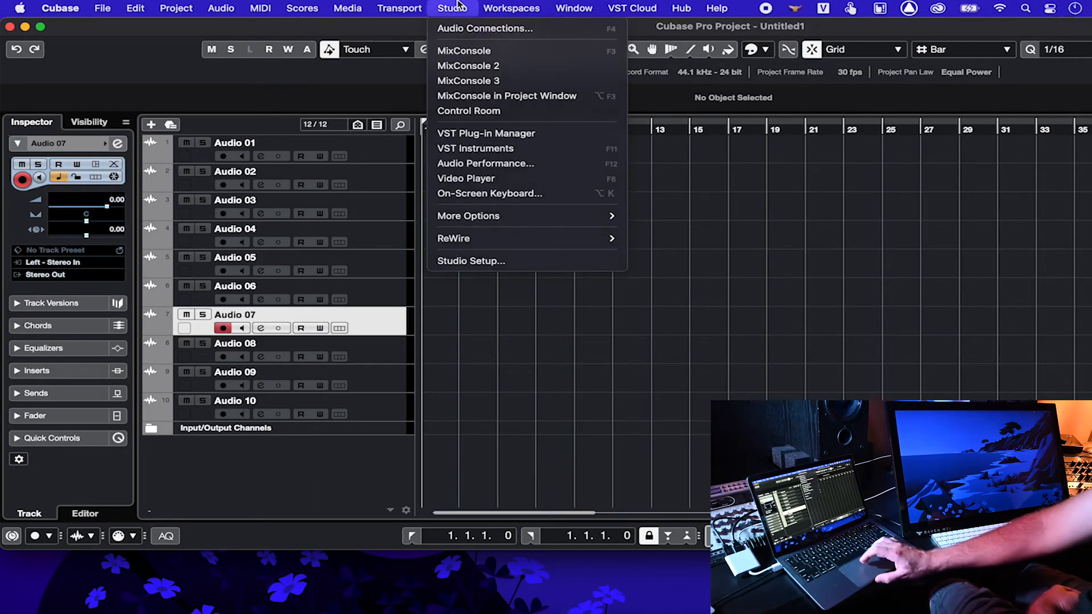
left_click(483, 259)
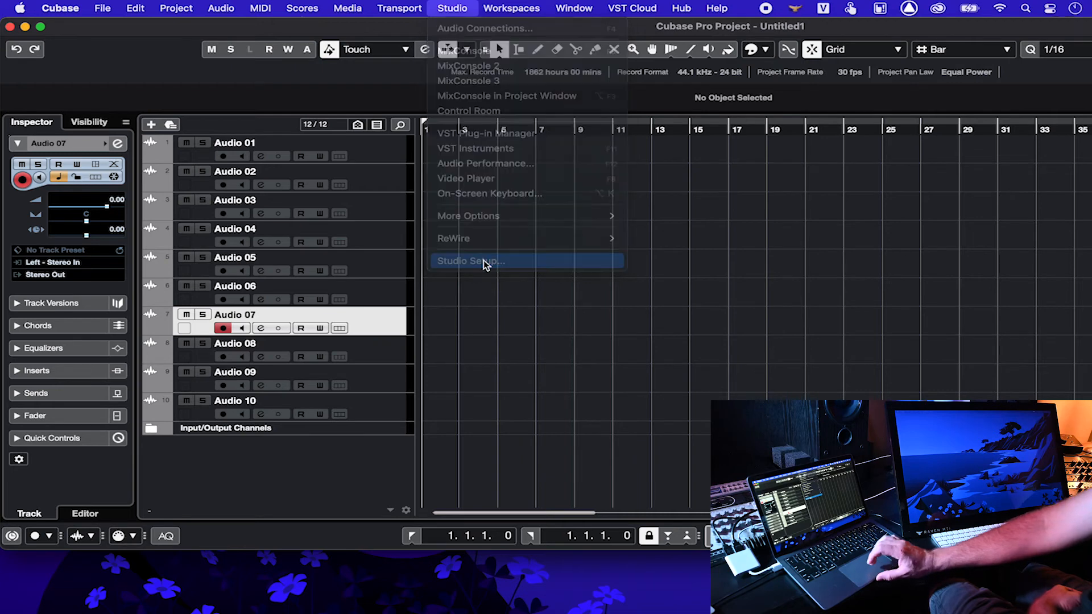
left_click(413, 238)
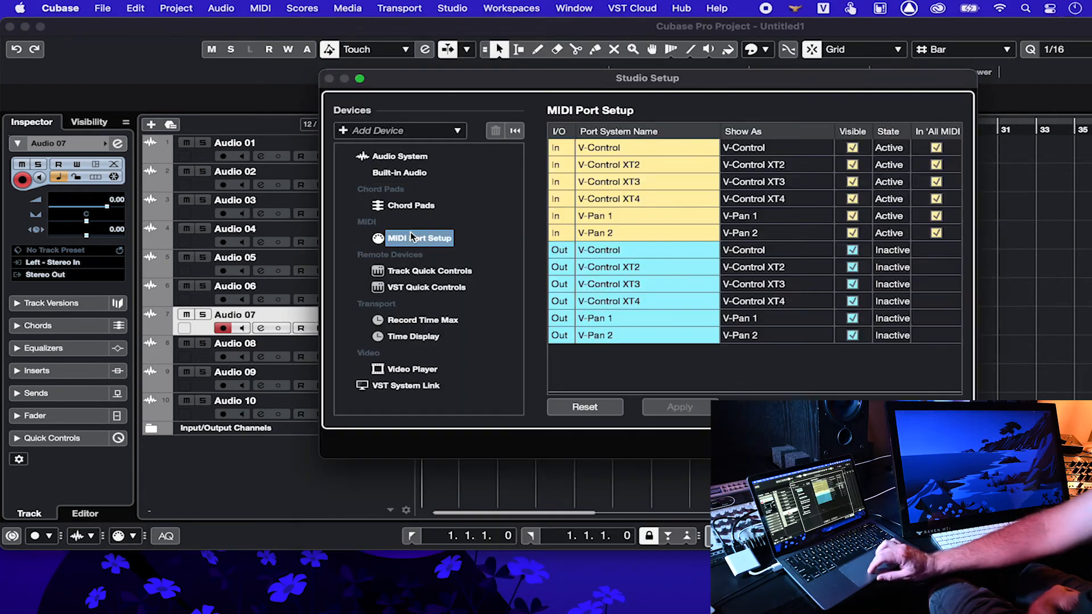
left_click(431, 132)
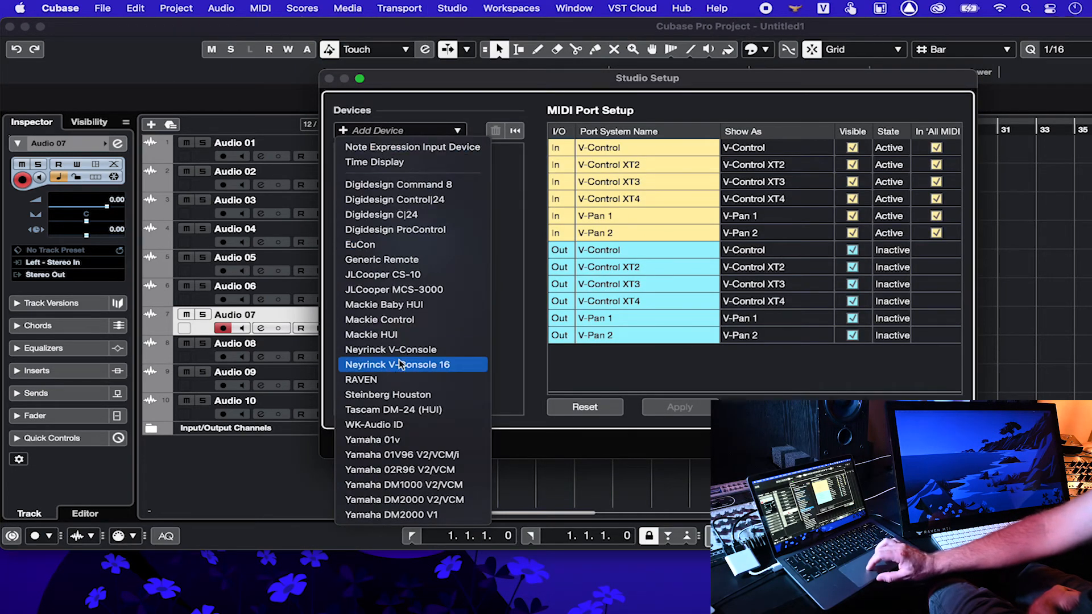
left_click(396, 379)
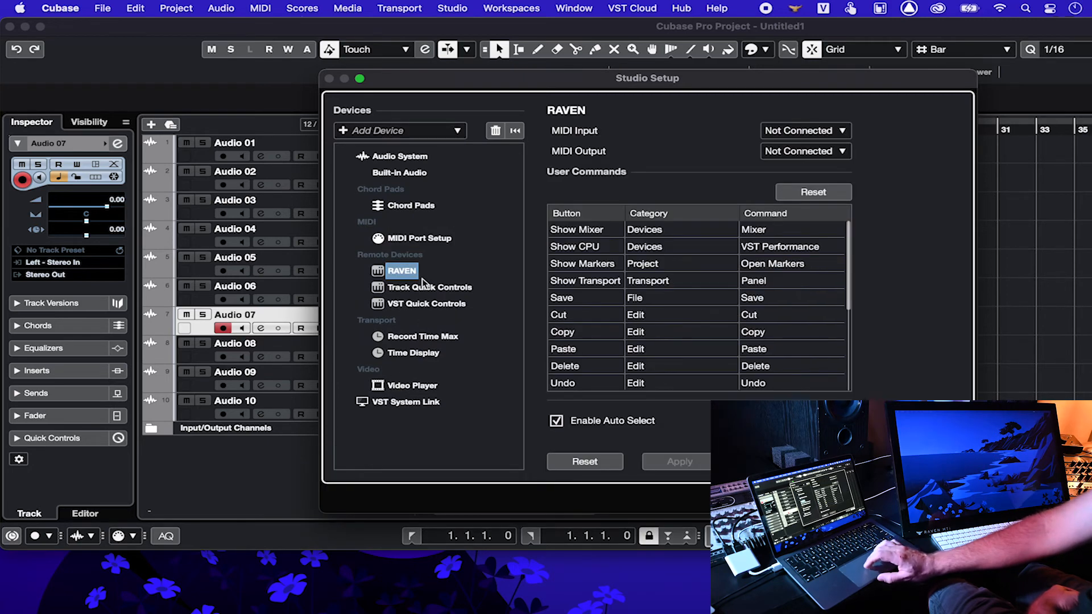
key("Return")
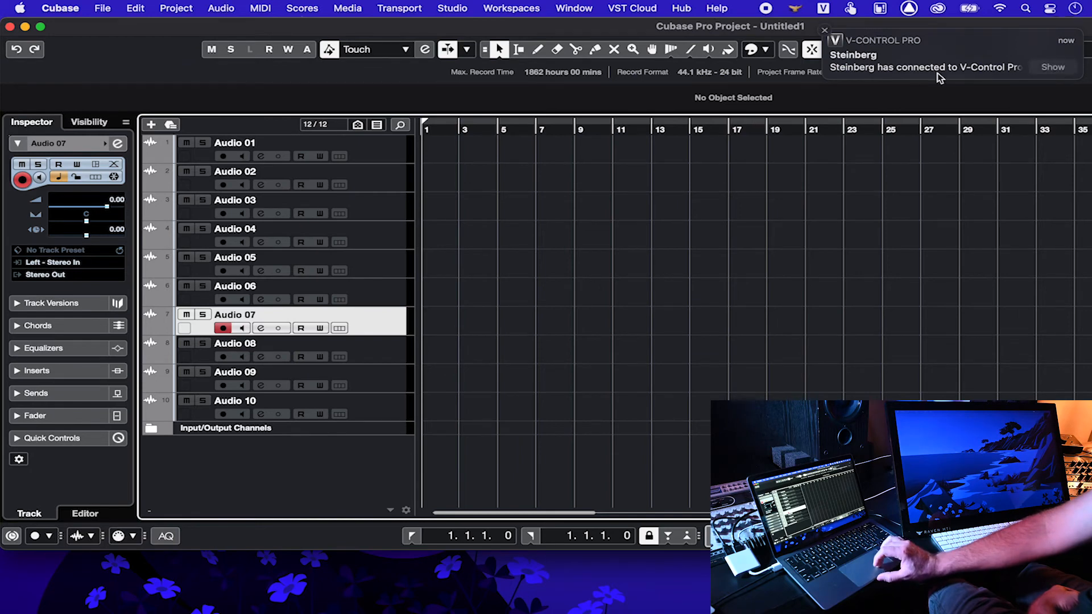
Step: Dismiss the V-Control notification and load the Raven Steinberg Keys key-command preset
left_click(1048, 67)
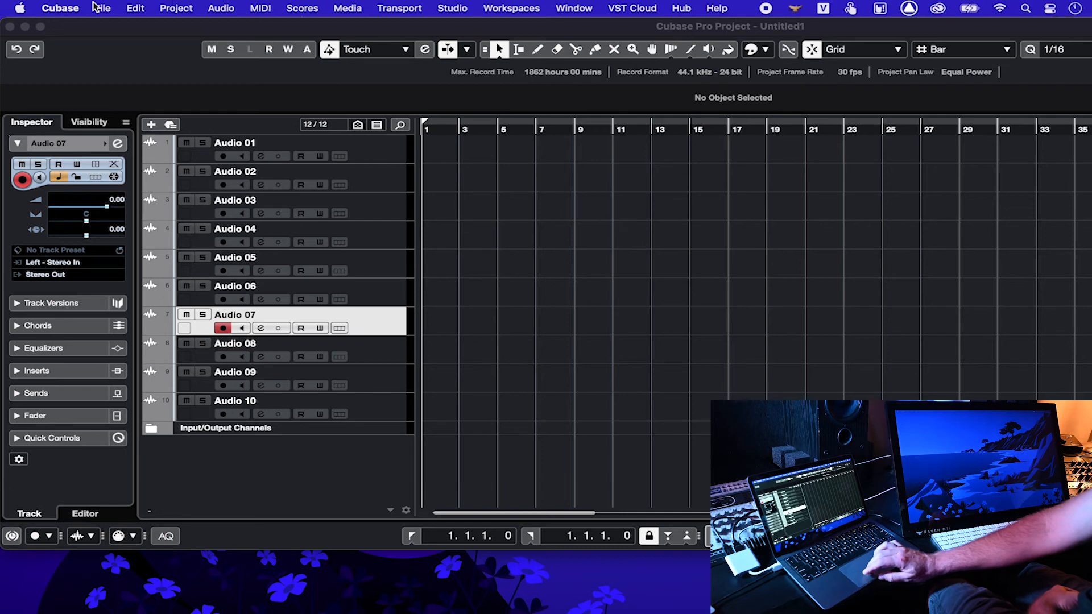
left_click(78, 6)
mouse_move(131, 5)
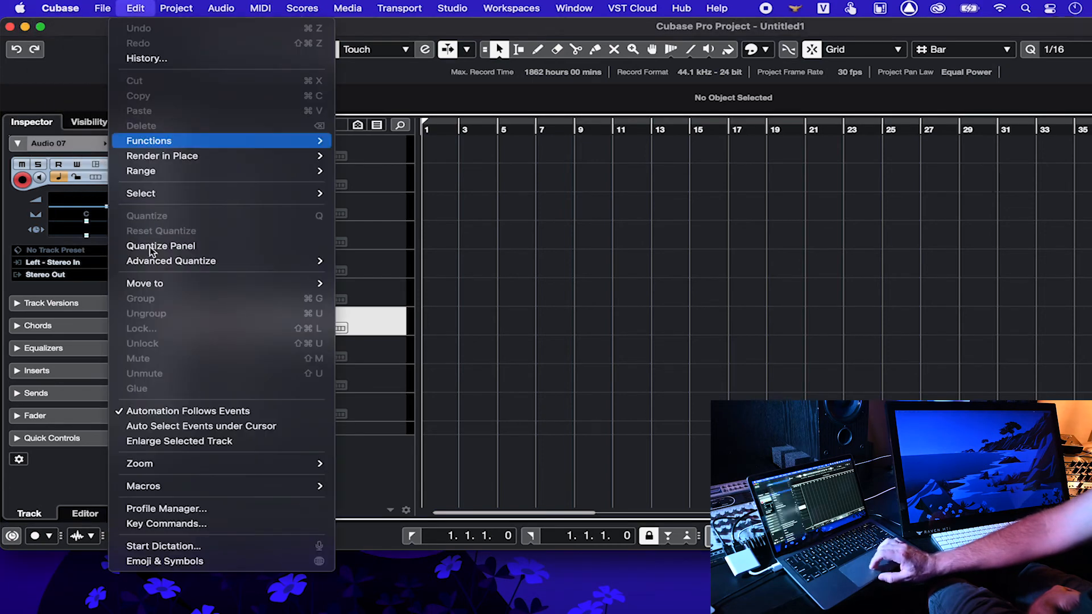
left_click(171, 524)
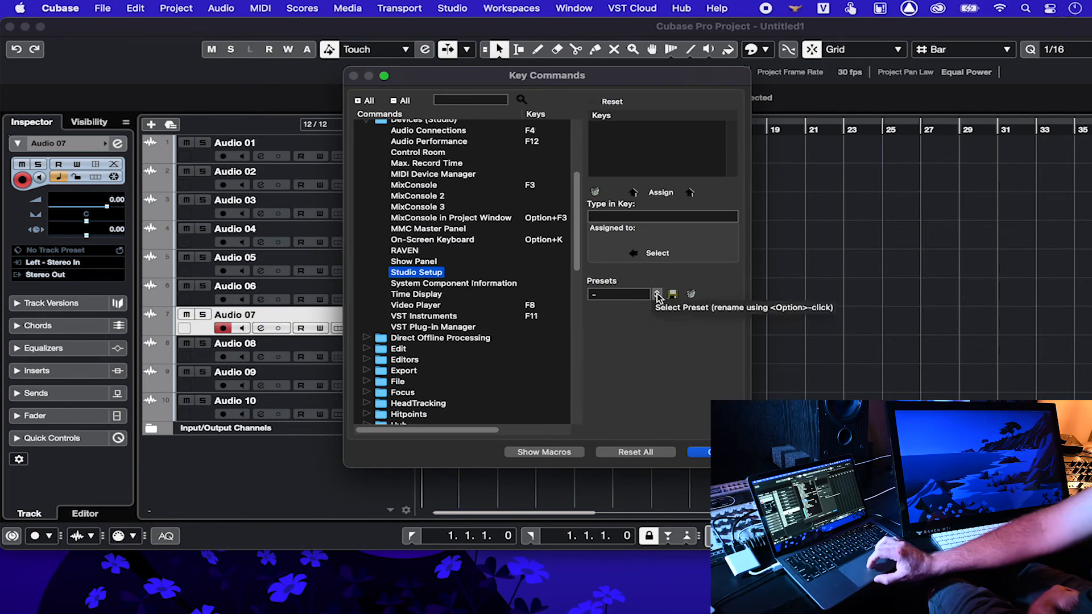
left_click(656, 296)
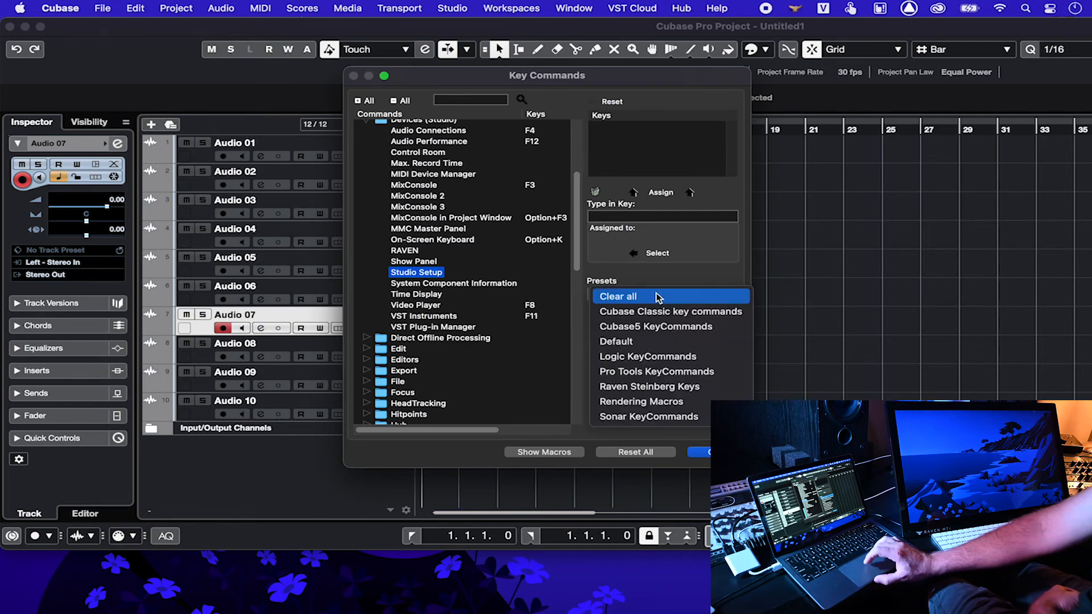
left_click(653, 387)
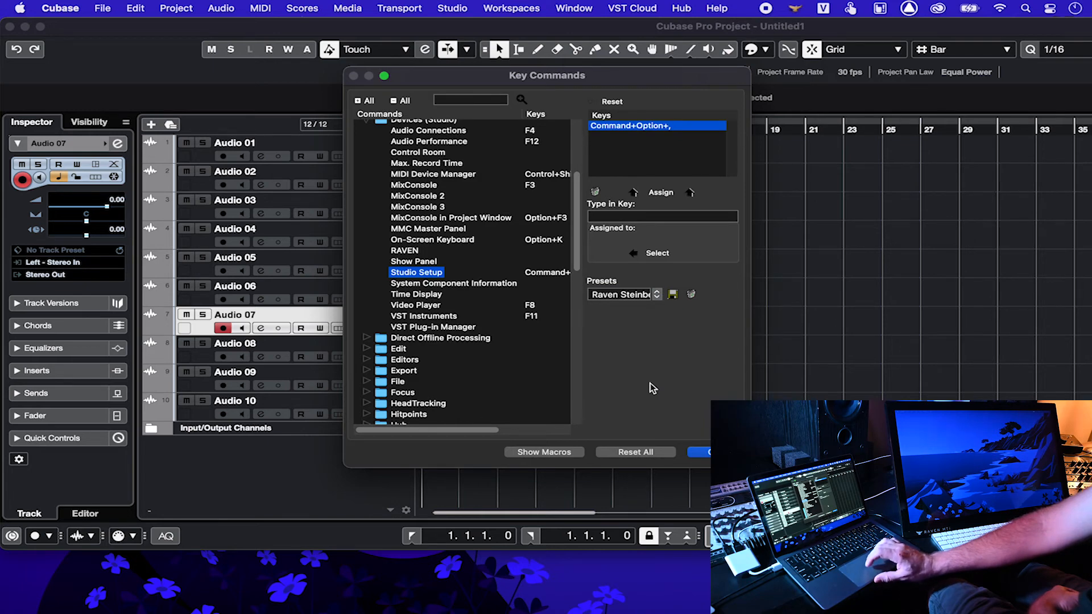
left_click(708, 452)
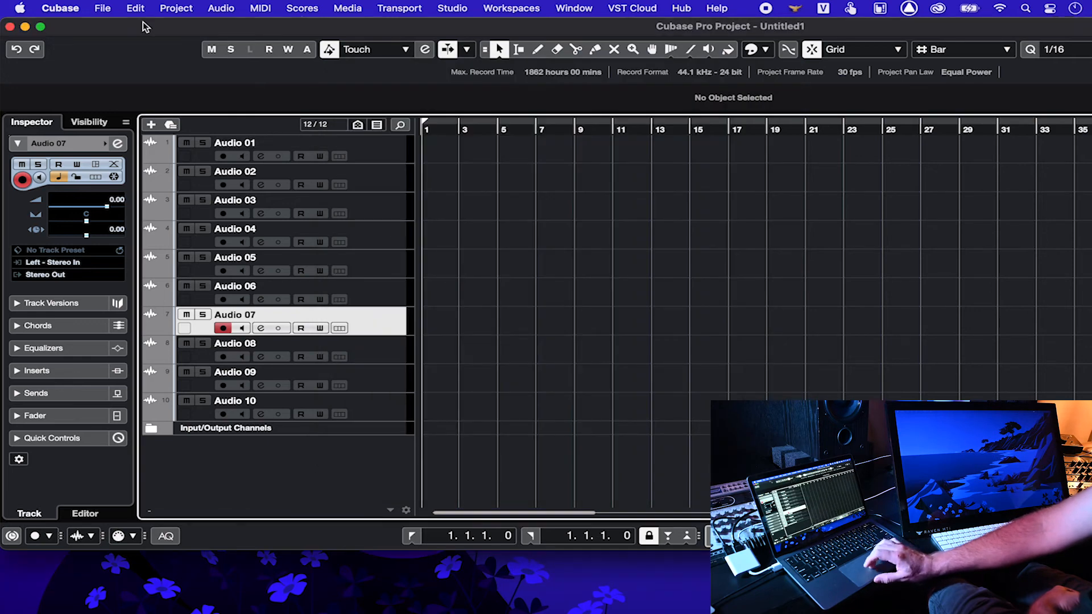
Step: Load and apply the RAVEN CUBASE 11 PREFERENCES preset in Cubase Preferences, then close them
left_click(81, 9)
left_click(85, 50)
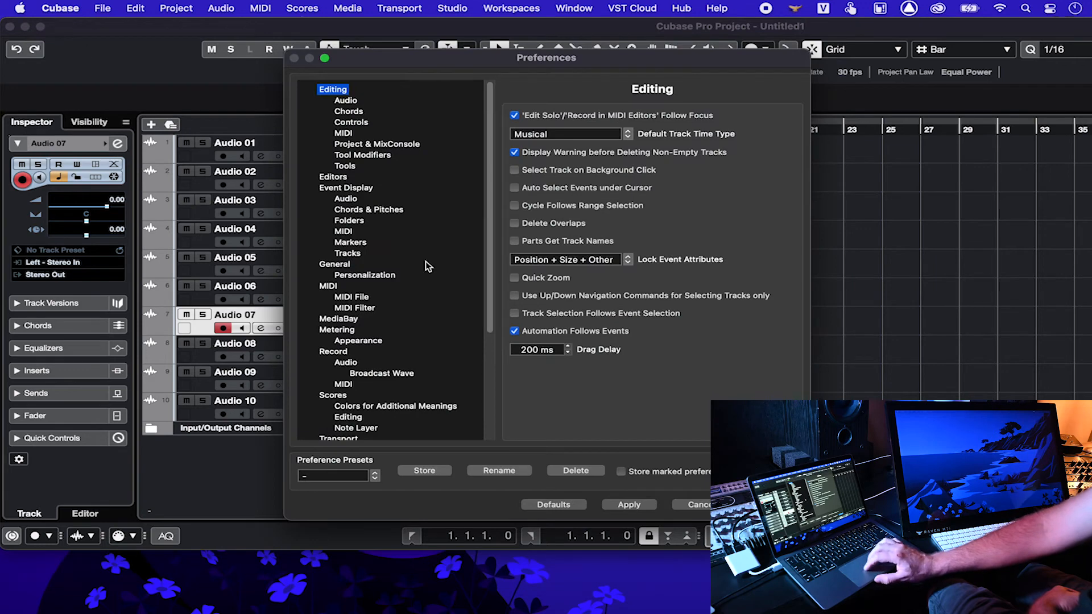
scroll(403, 382, "down", 5)
left_click(336, 476)
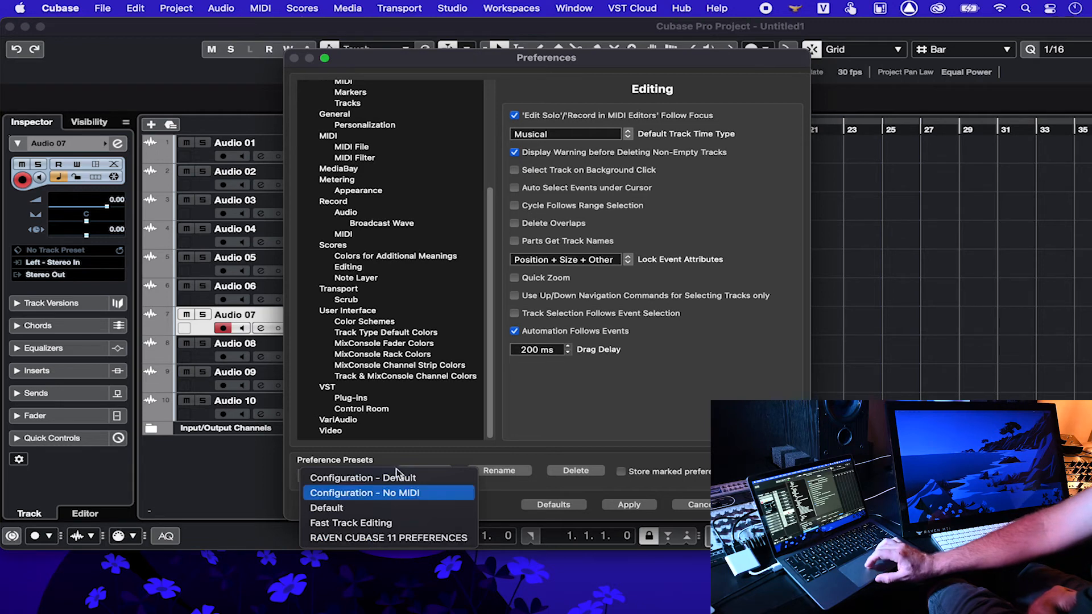
left_click(486, 326)
left_click_drag(490, 333, 463, 166)
left_click(386, 144)
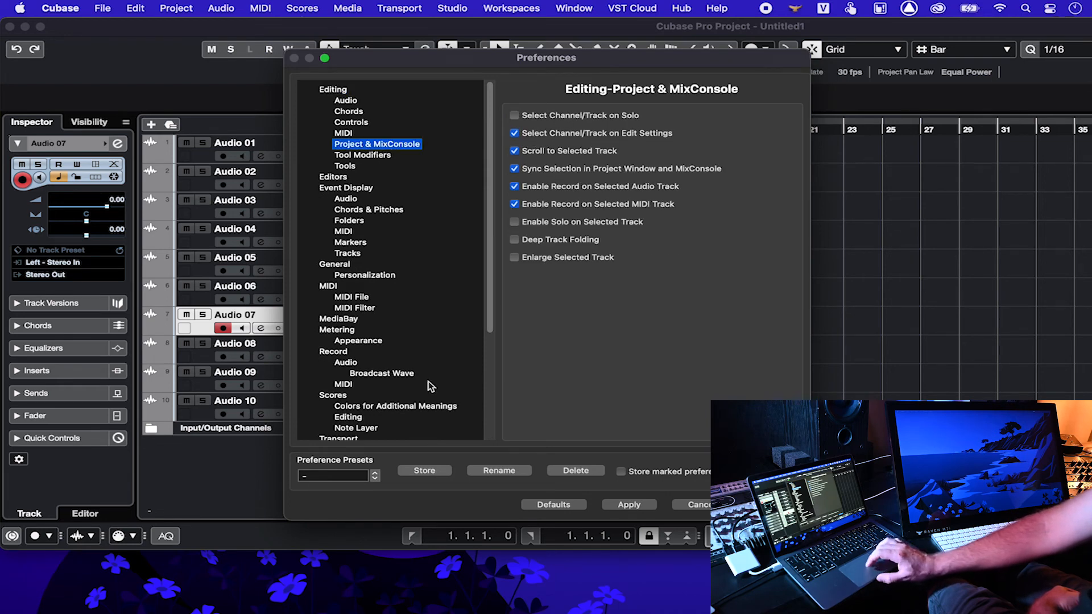
left_click(375, 477)
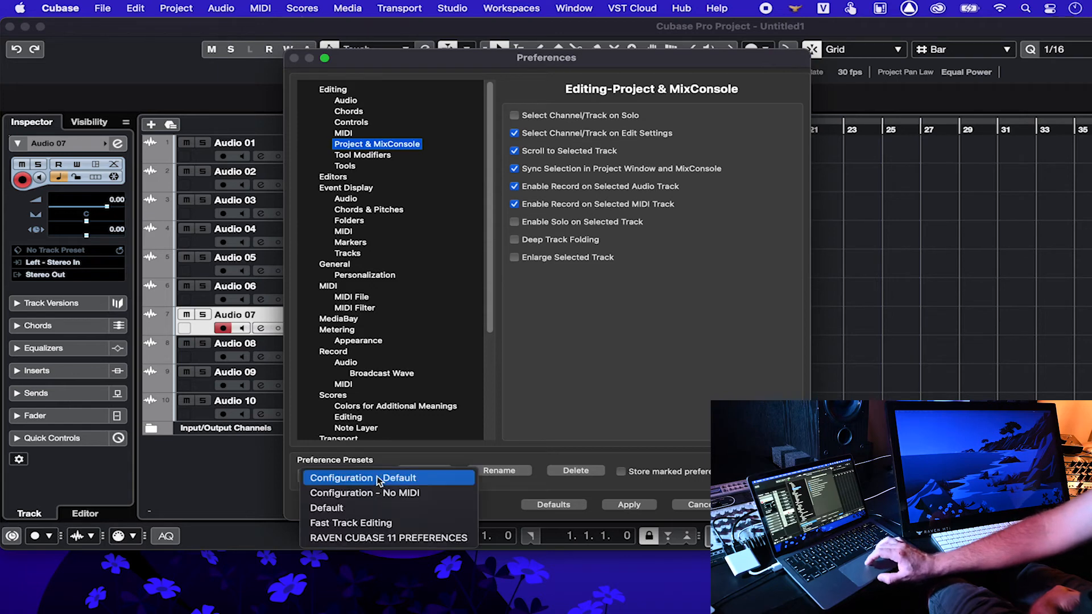
left_click(369, 537)
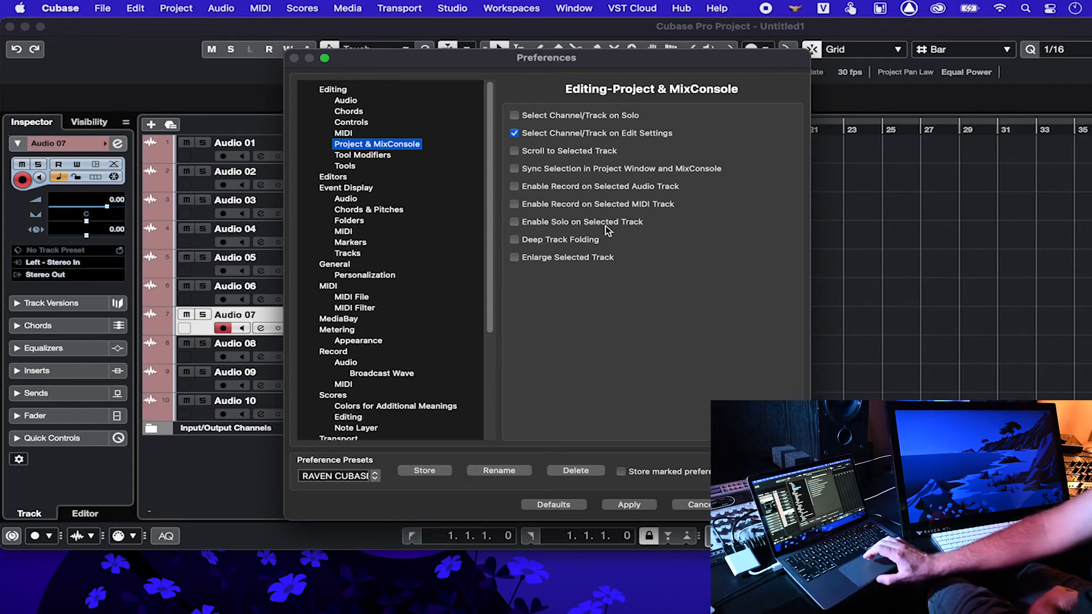
left_click(629, 504)
left_click(774, 505)
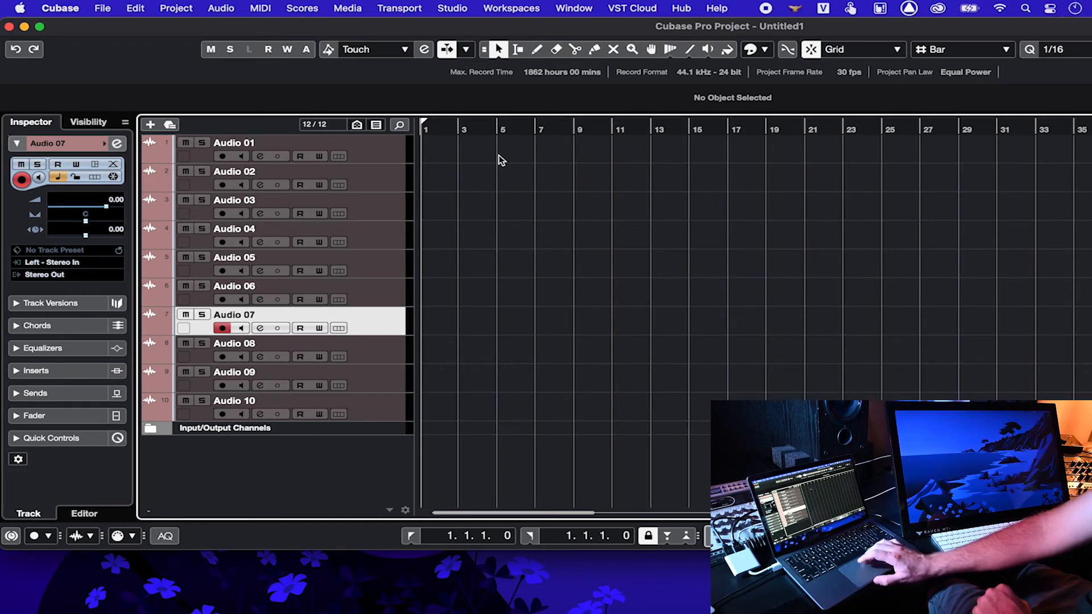
Step: Move the project window to the second display and bring the MixConsole onto the main display
left_click(498, 9)
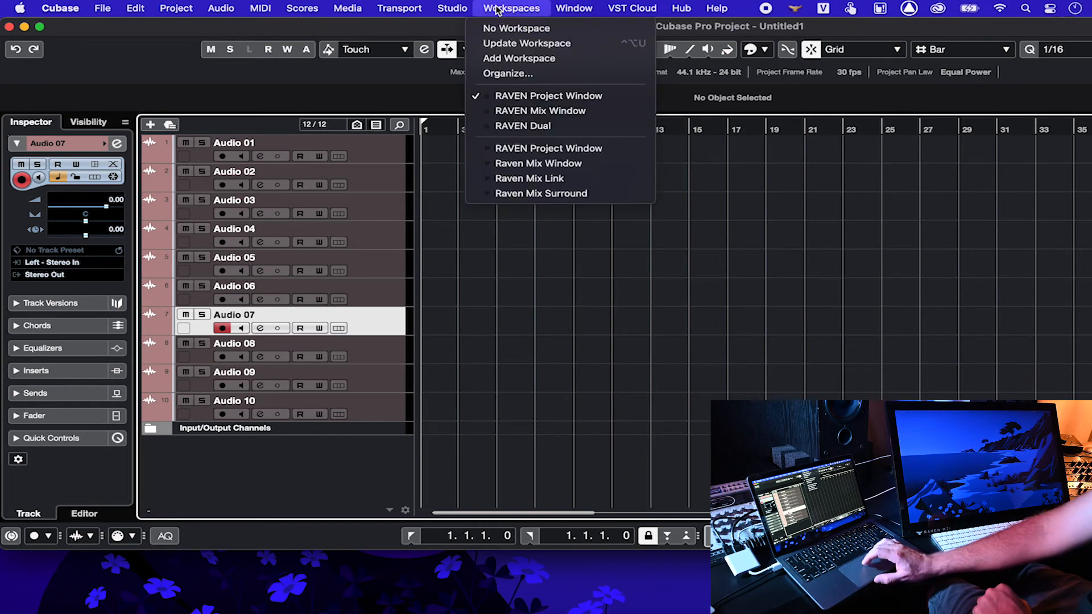
left_click(496, 9)
left_click_drag(459, 29, 1091, 199)
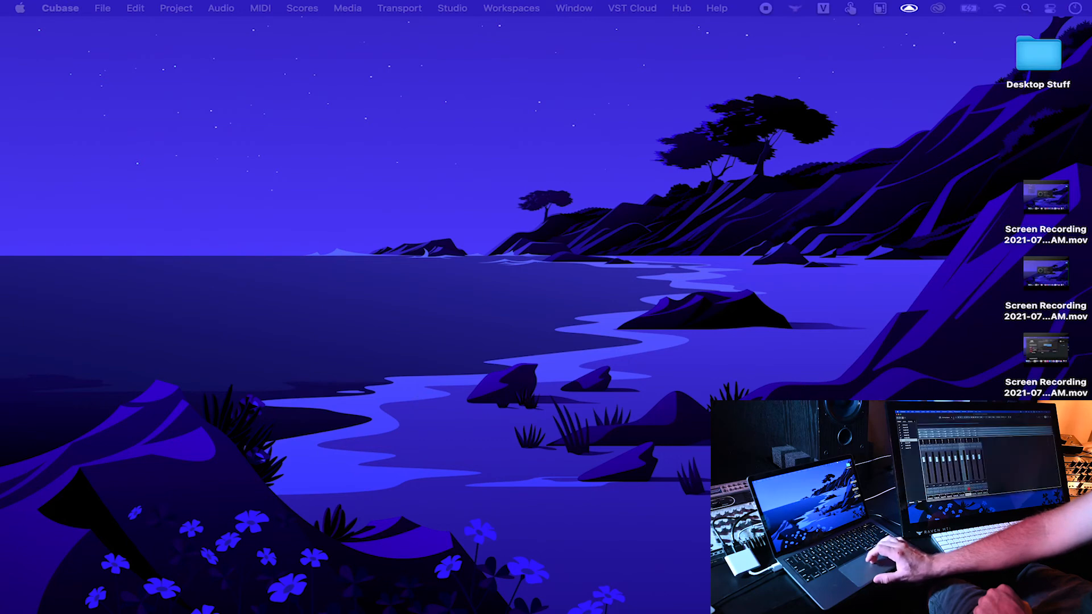
left_click_drag(1091, 28, 482, 17)
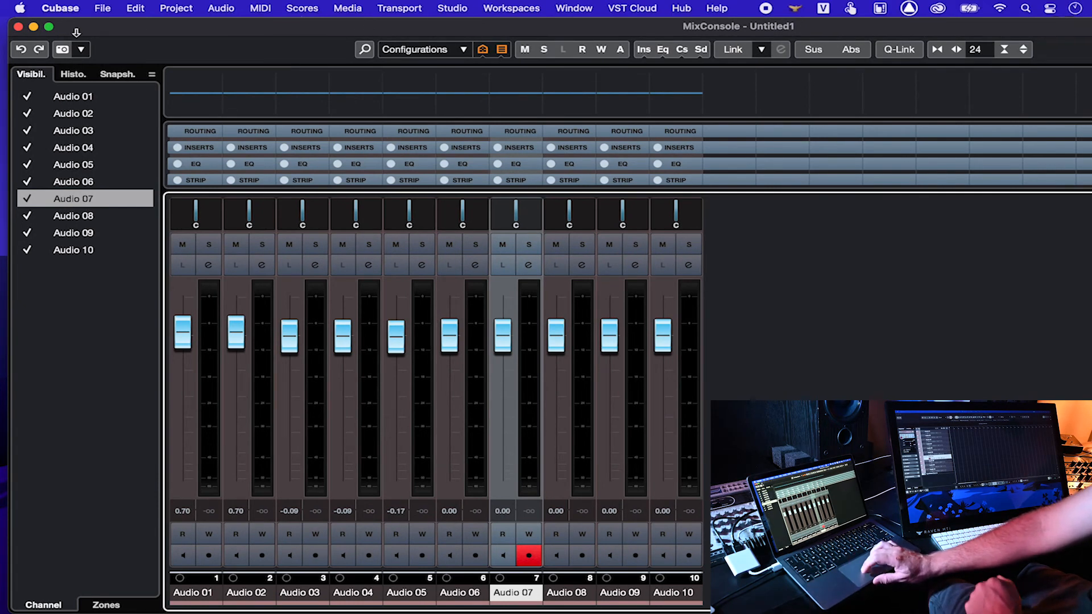
Step: Maximise the MixConsole so it fills the whole screen
mouse_move(49, 29)
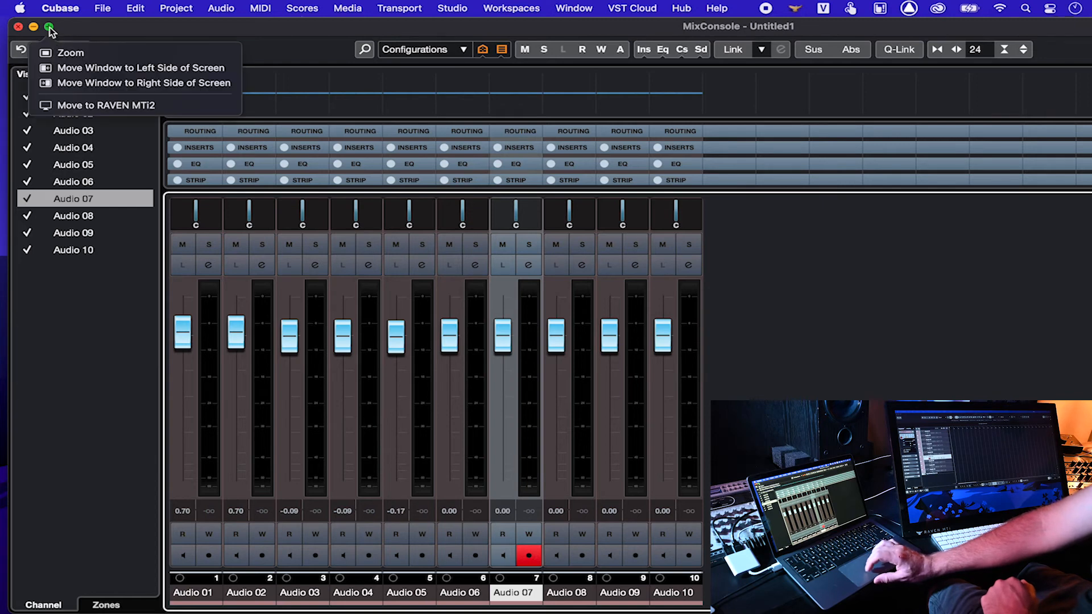
left_click(70, 52)
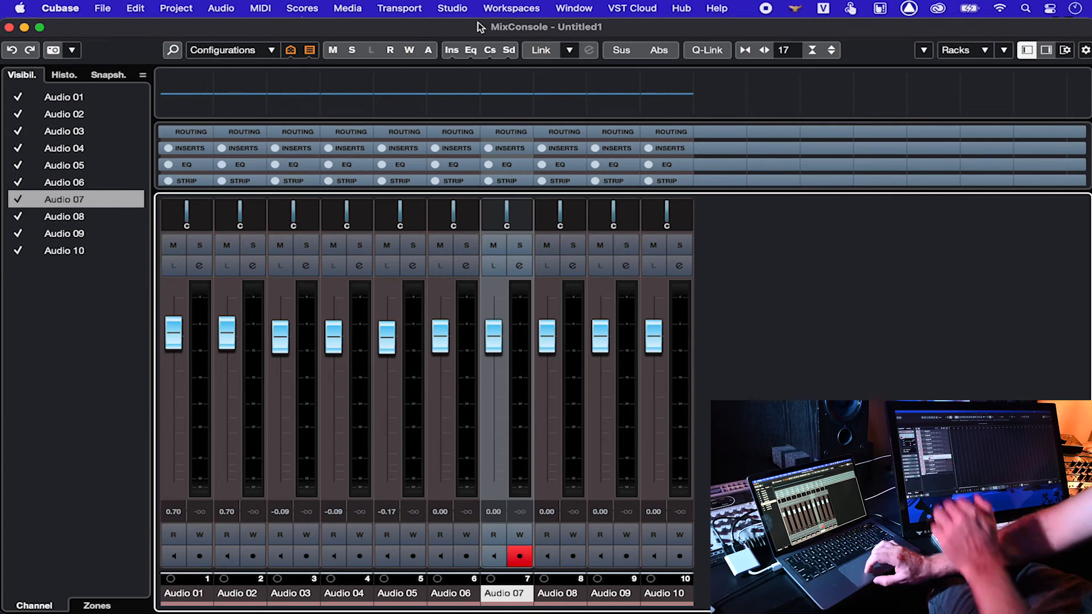
left_click(465, 10)
Step: Store the full-screen MixConsole layout in the current workspace, then switch to RAVEN Mix Window
mouse_move(511, 9)
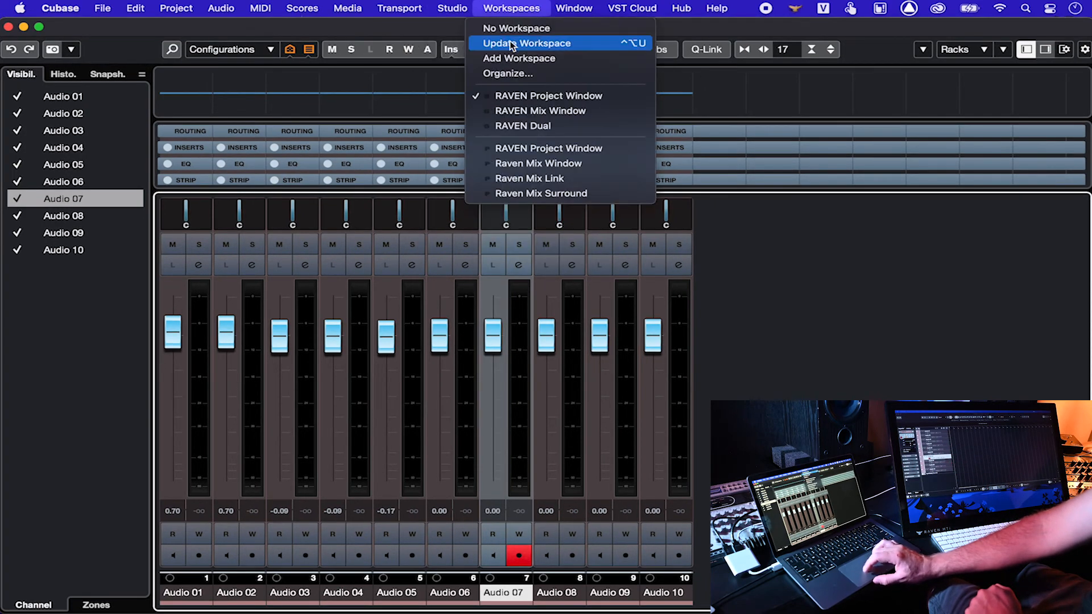
left_click(511, 45)
left_click(512, 11)
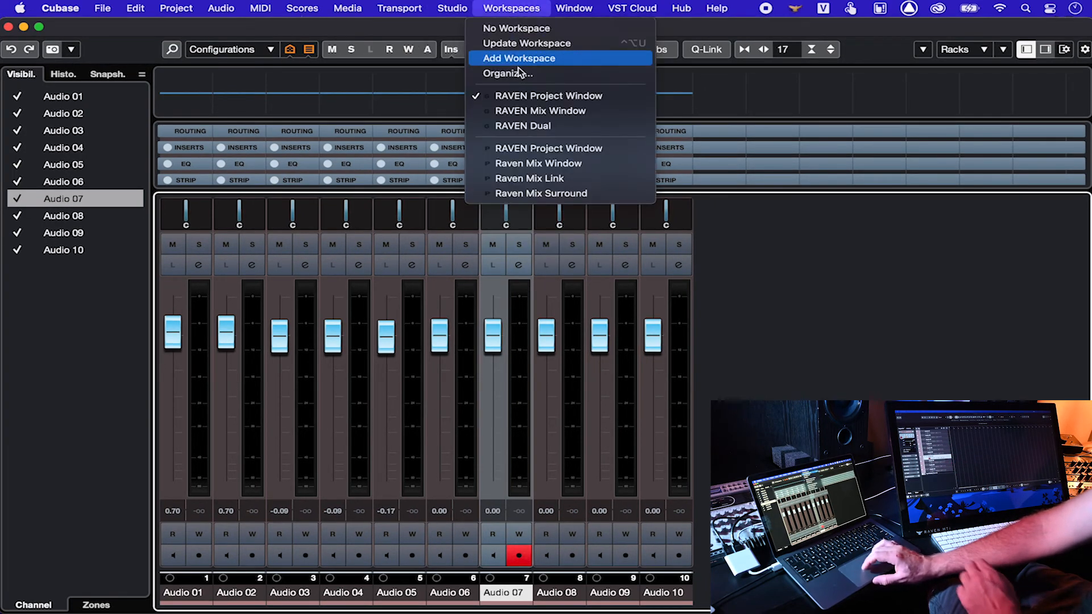
left_click(524, 109)
Step: Move the MixConsole to the second display, maximise the project window and update the workspace
left_click_drag(445, 31, 1091, 25)
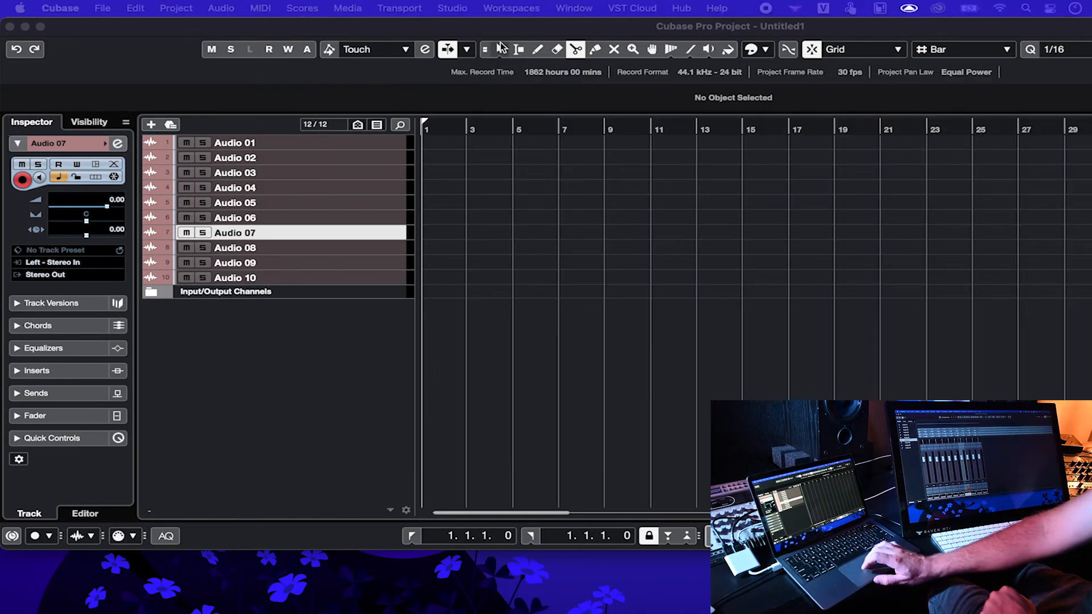
left_click(481, 29)
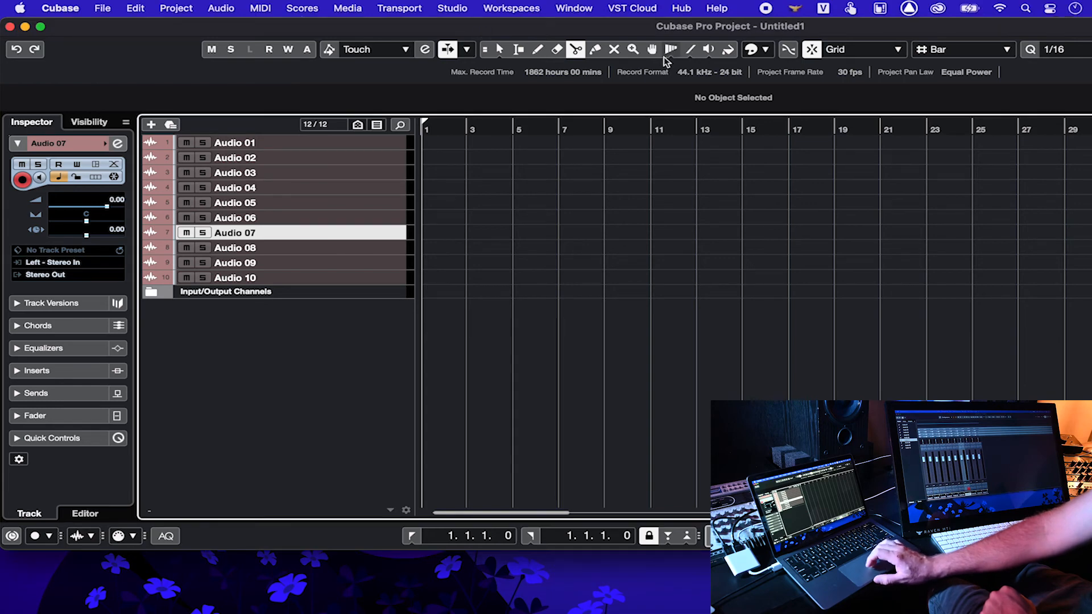
left_click(40, 28)
left_click(487, 6)
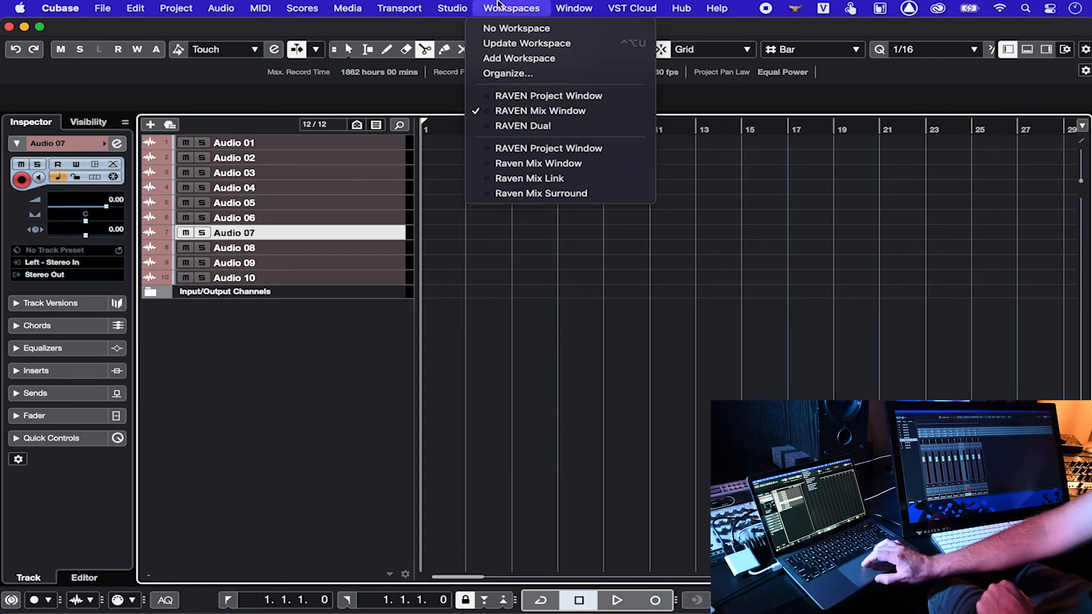
left_click(503, 43)
Step: Switch back to RAVEN Project Window, then quit Cubase, saving the project as 'cubasew'
left_click(496, 6)
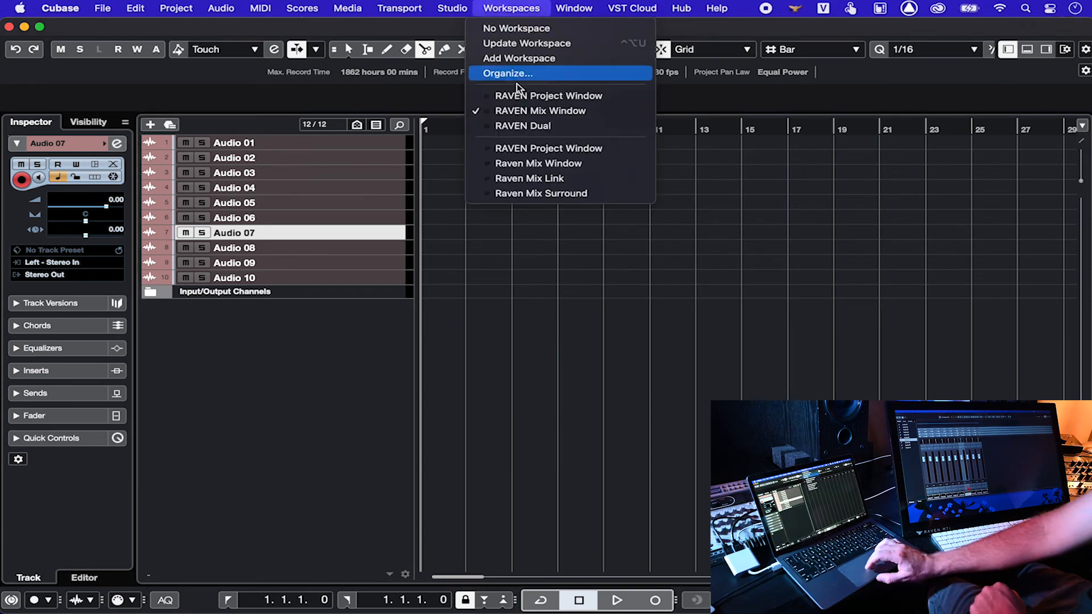
left_click(519, 95)
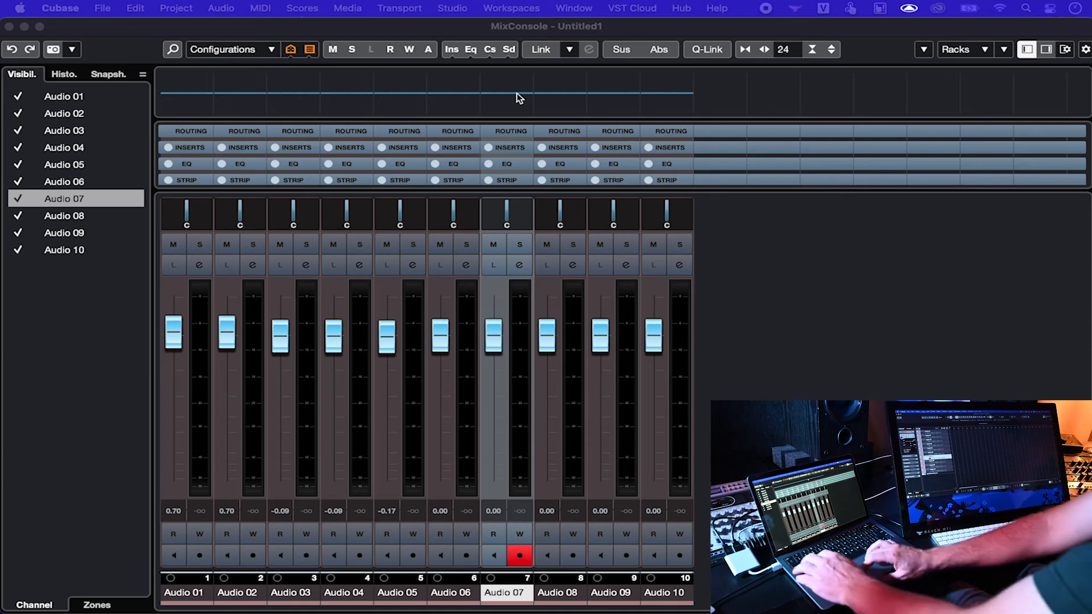
left_click(639, 110)
key("super+q")
key("Return")
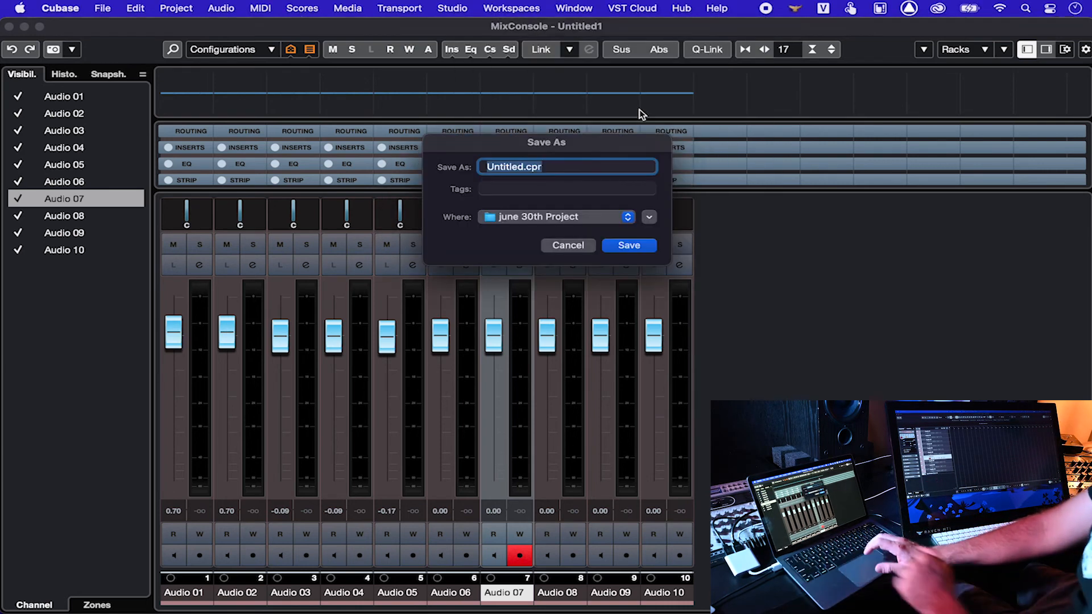
type("cubasew")
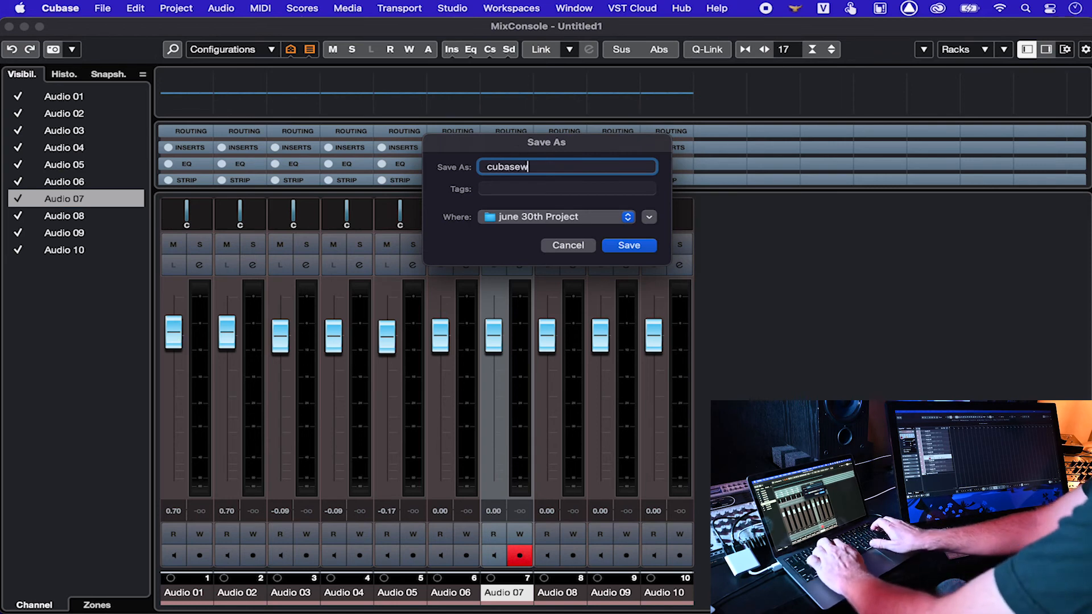
key("Return")
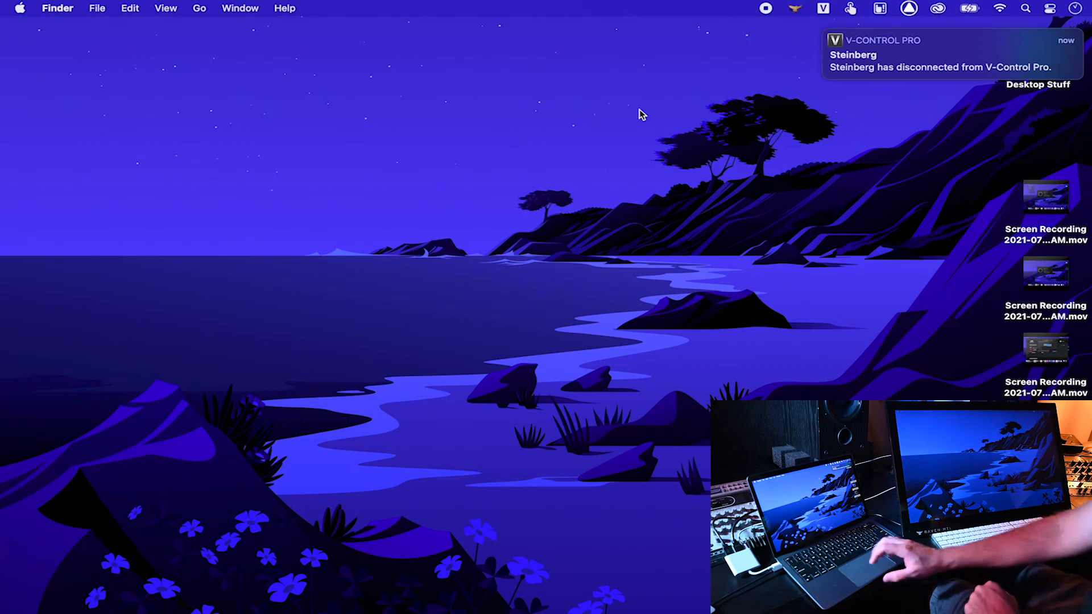
Step: Launch Pro Tools and create a new session named 'raven test'
mouse_move(571, 613)
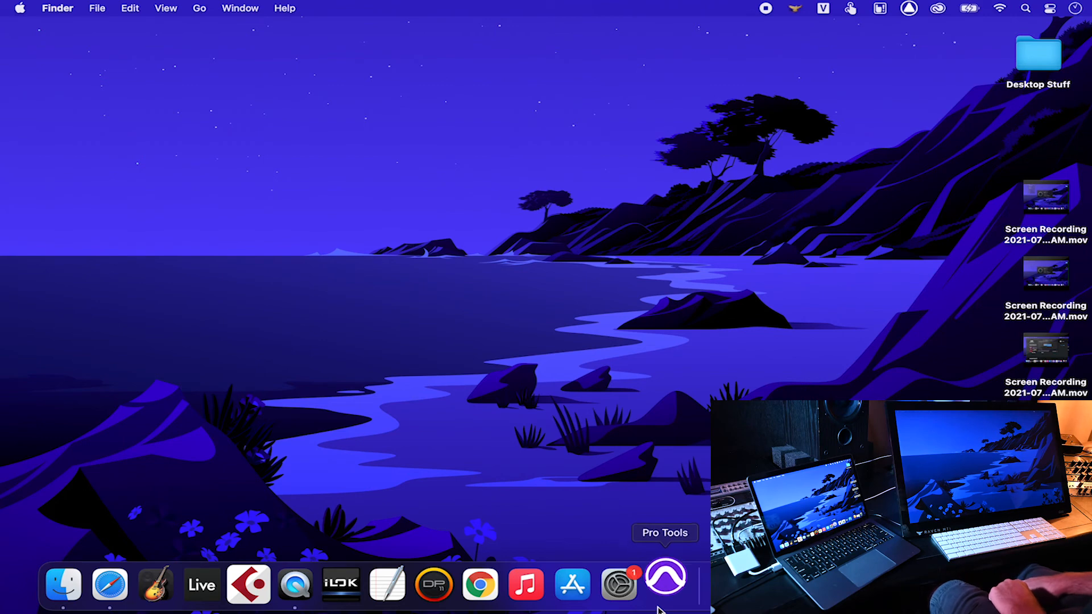
type("raven test")
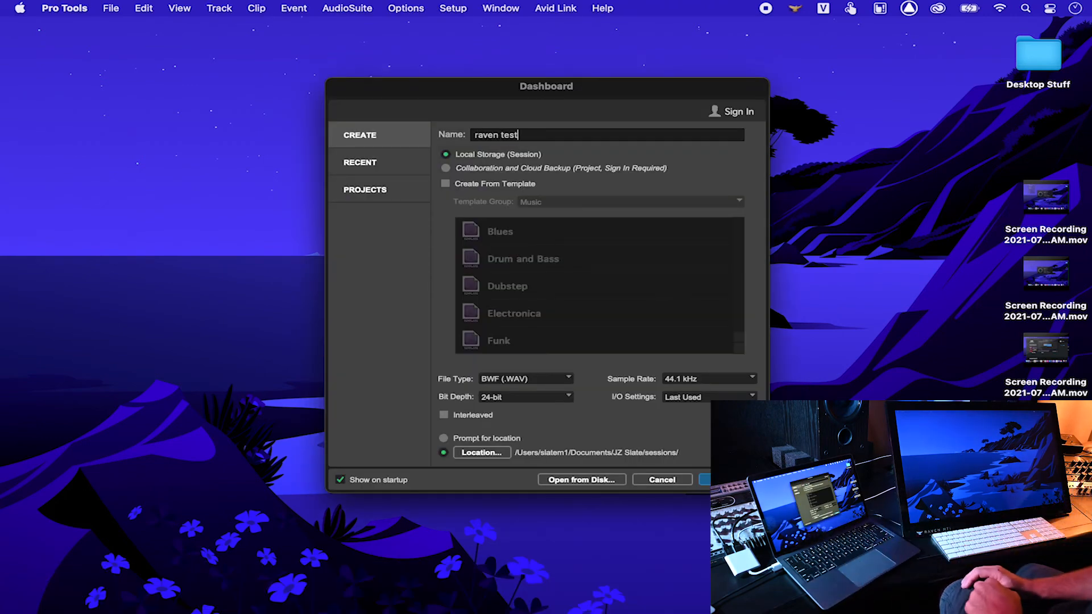
key("Return")
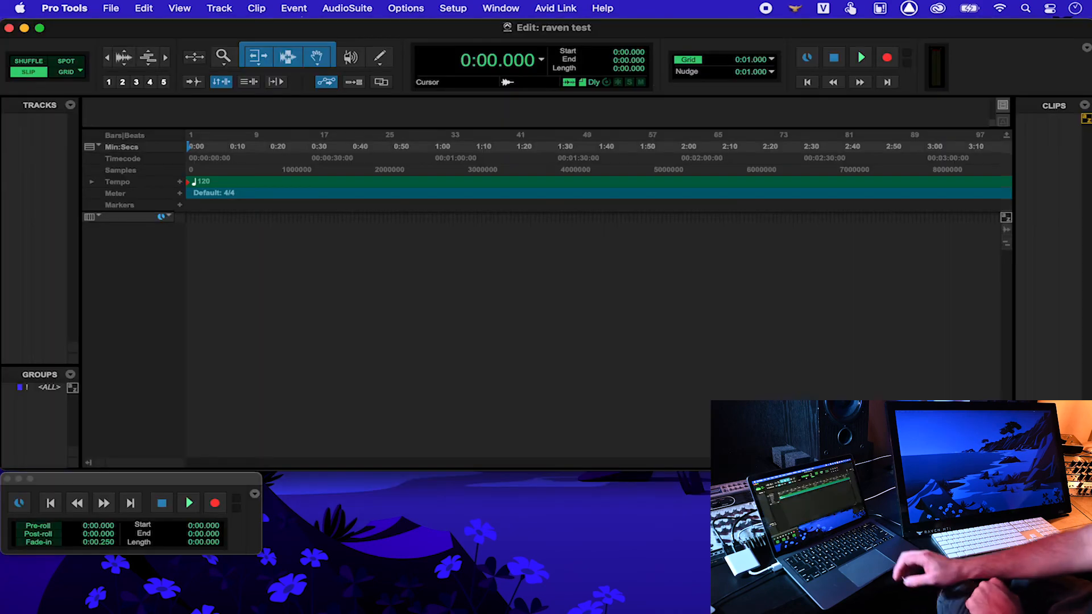
Step: Enable V-Control, V-Control XT2 and V-Control XT3 as MIDI input devices
left_click(452, 8)
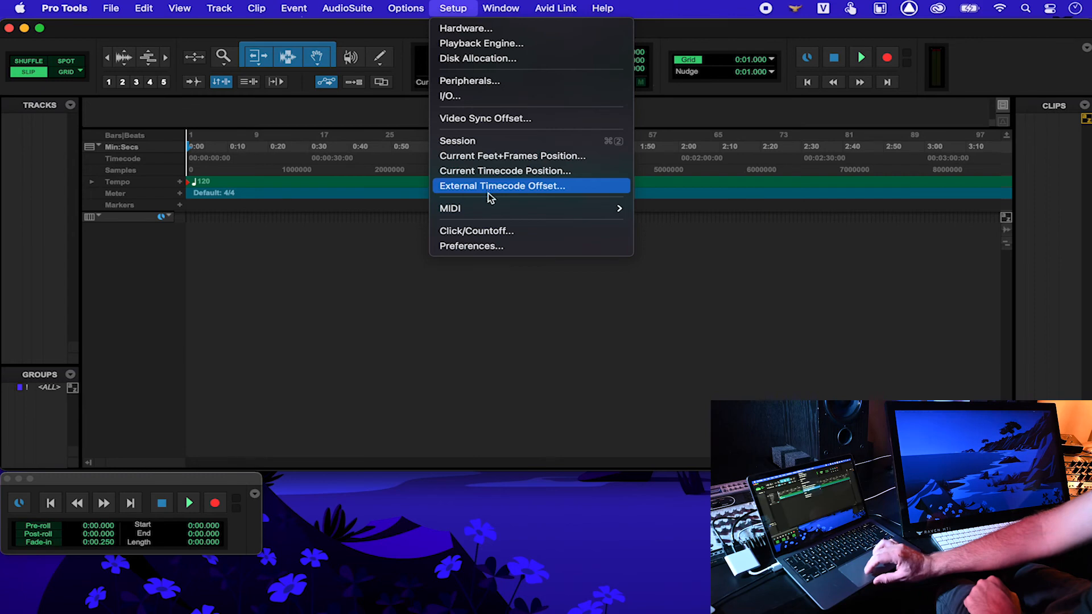
mouse_move(531, 208)
left_click(663, 254)
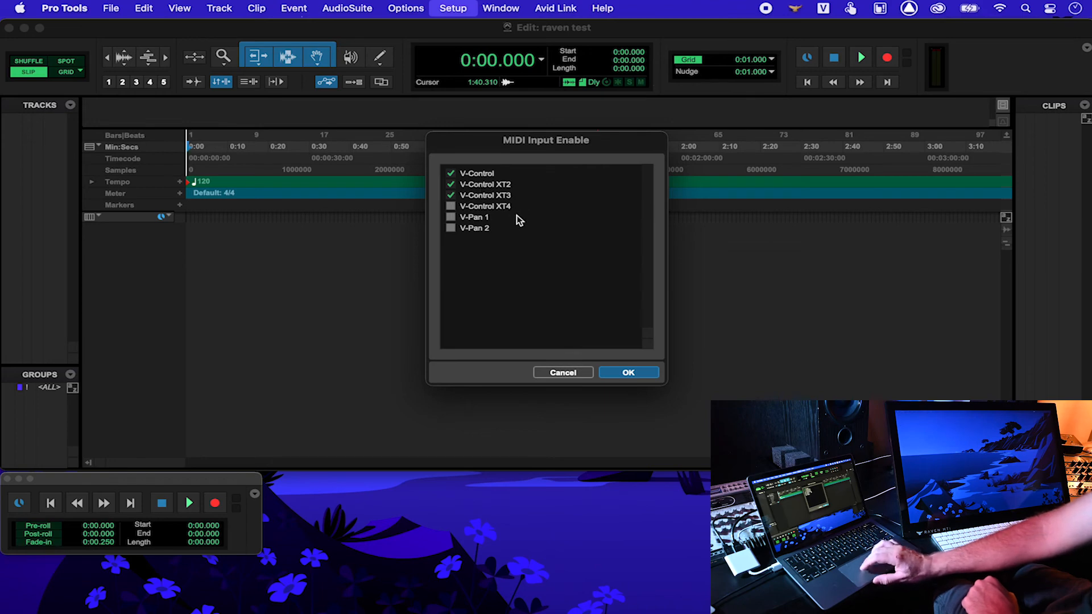
left_click(623, 373)
Step: Show the MIDI Controllers page of the Peripherals settings
left_click(405, 8)
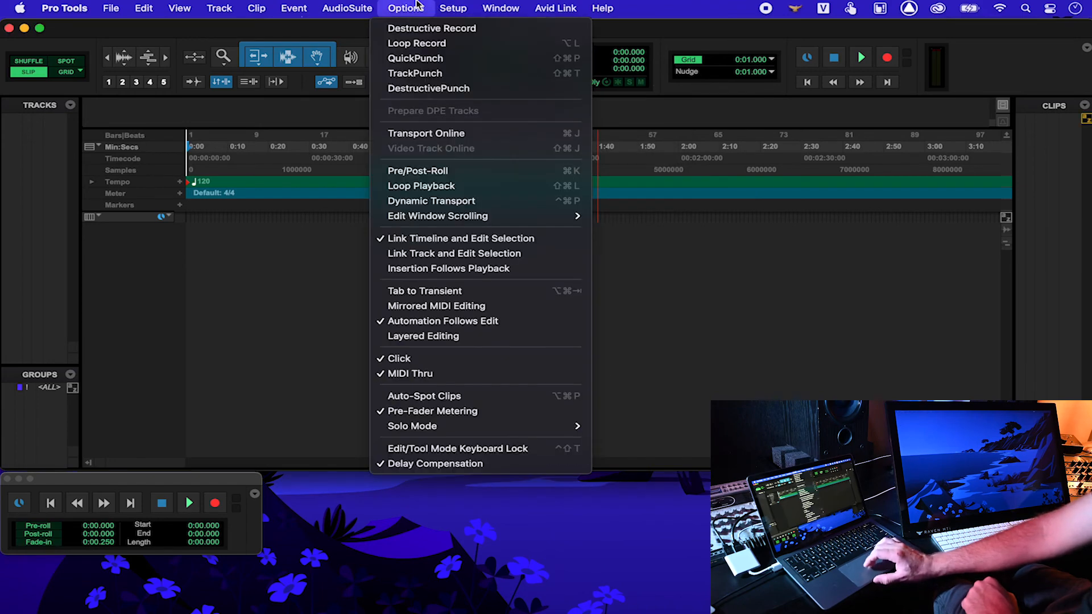
mouse_move(453, 8)
left_click(468, 82)
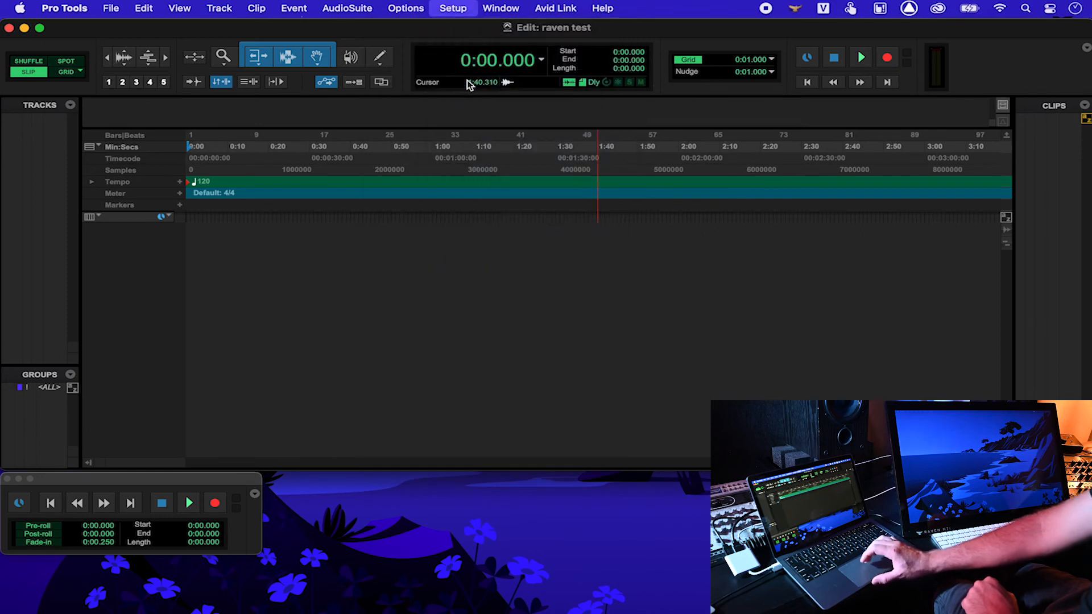
left_click(442, 141)
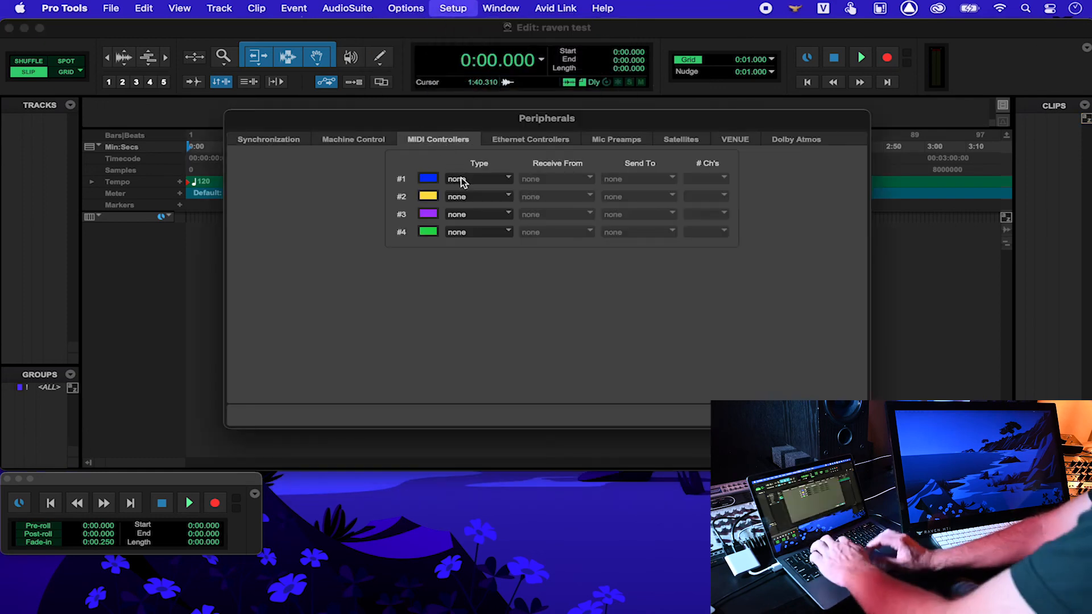
Step: Set MIDI controllers #1, #2 and #3 to type HUI
left_click(460, 179)
left_click(474, 206)
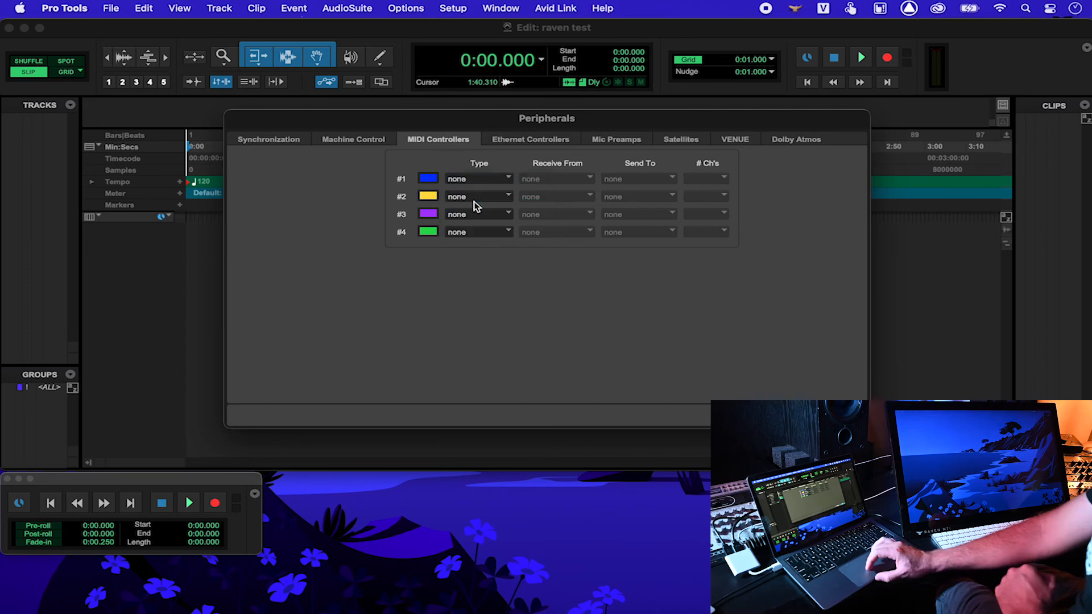
left_click(470, 197)
left_click(483, 221)
left_click(488, 216)
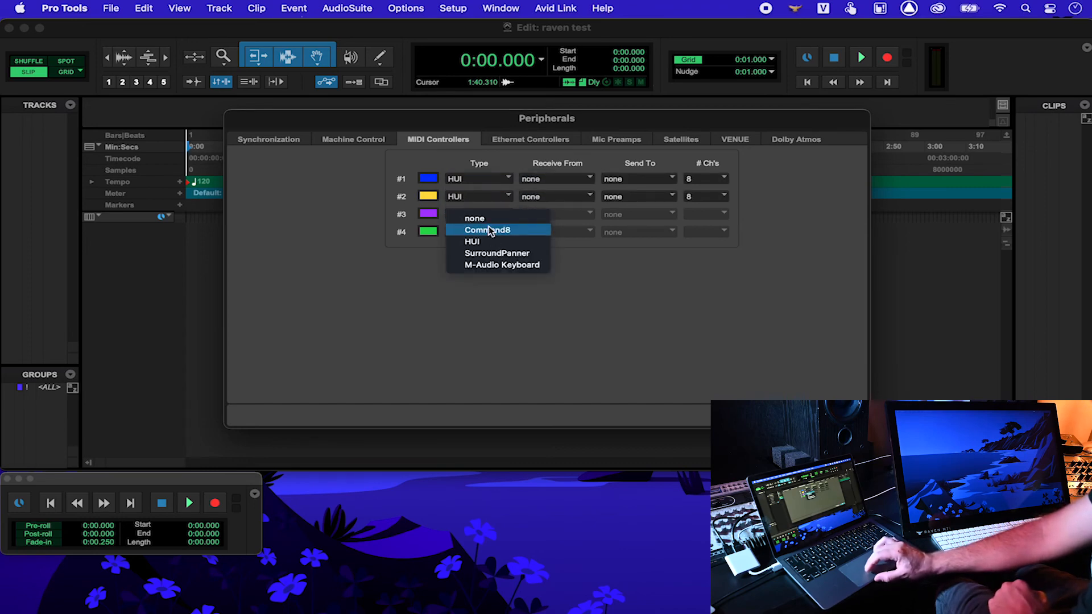
left_click(489, 240)
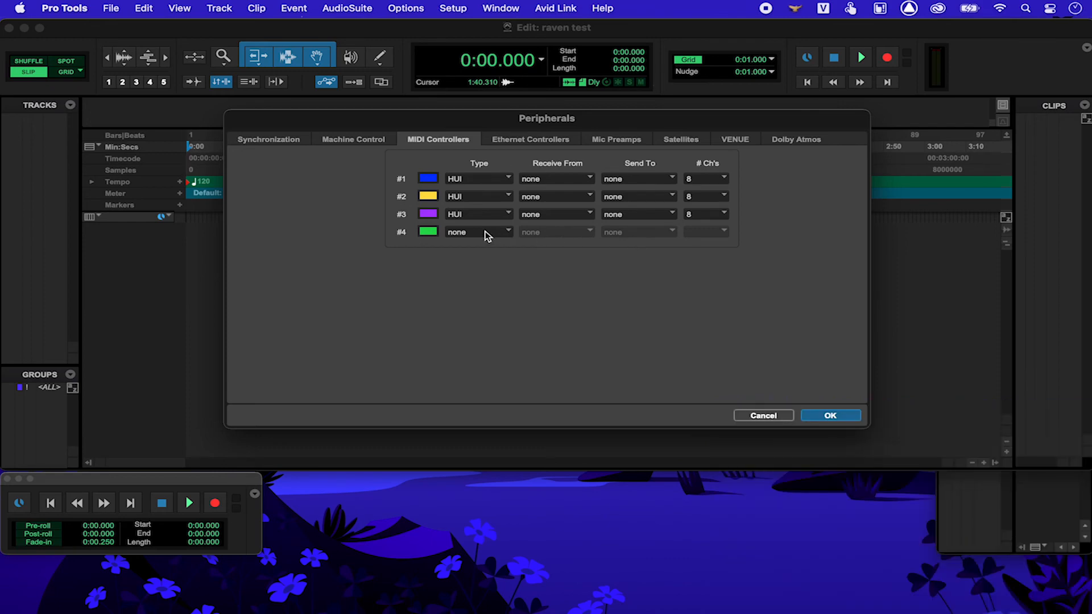
Step: Make controller #1 receive from and send to V-Control
left_click(561, 179)
mouse_move(588, 210)
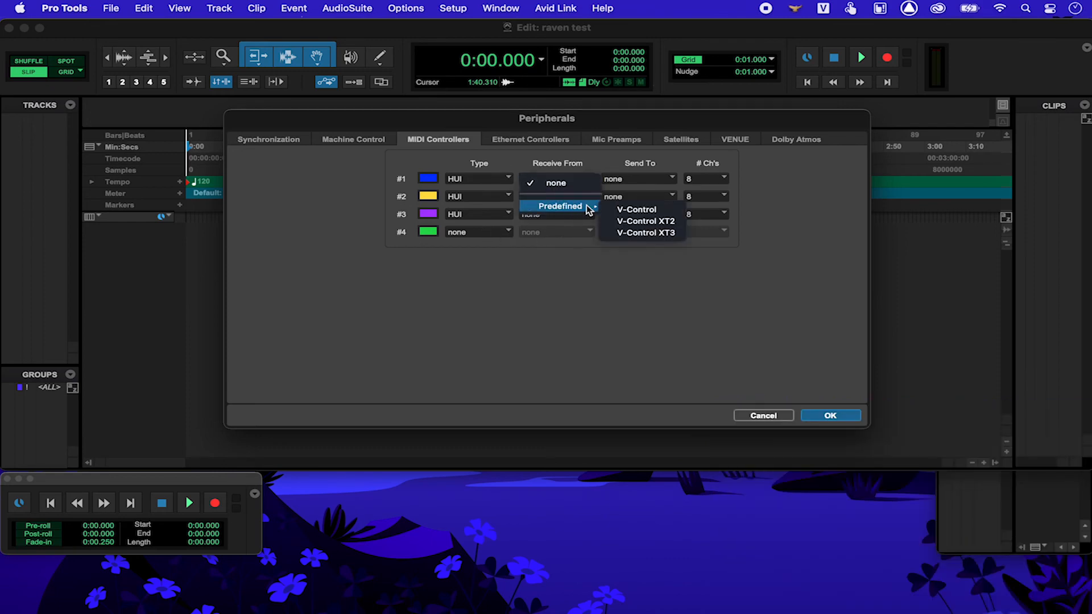
left_click(636, 209)
left_click(640, 179)
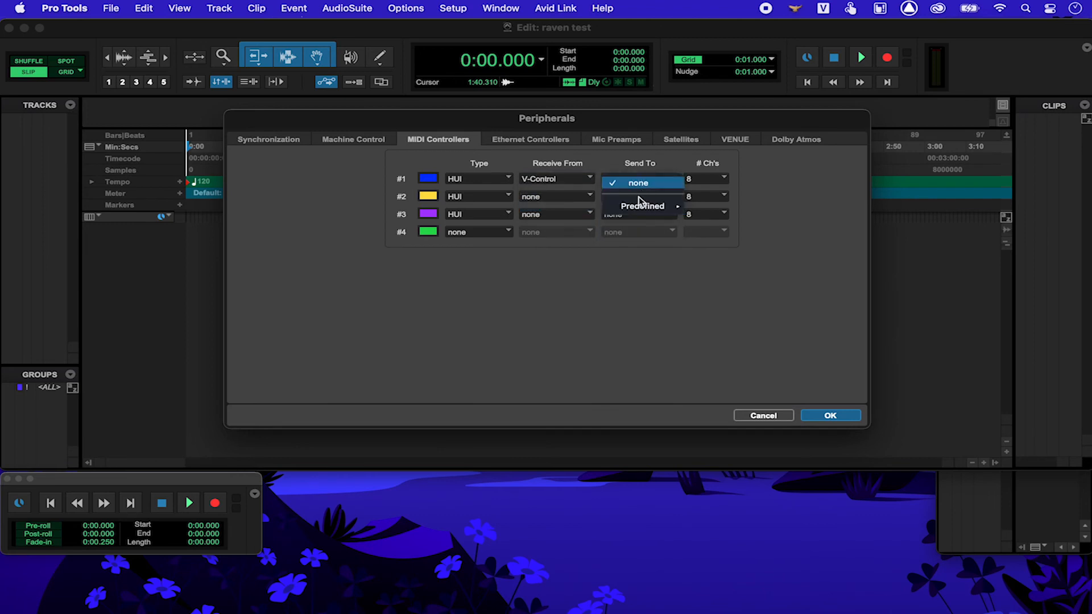
mouse_move(641, 204)
left_click(718, 211)
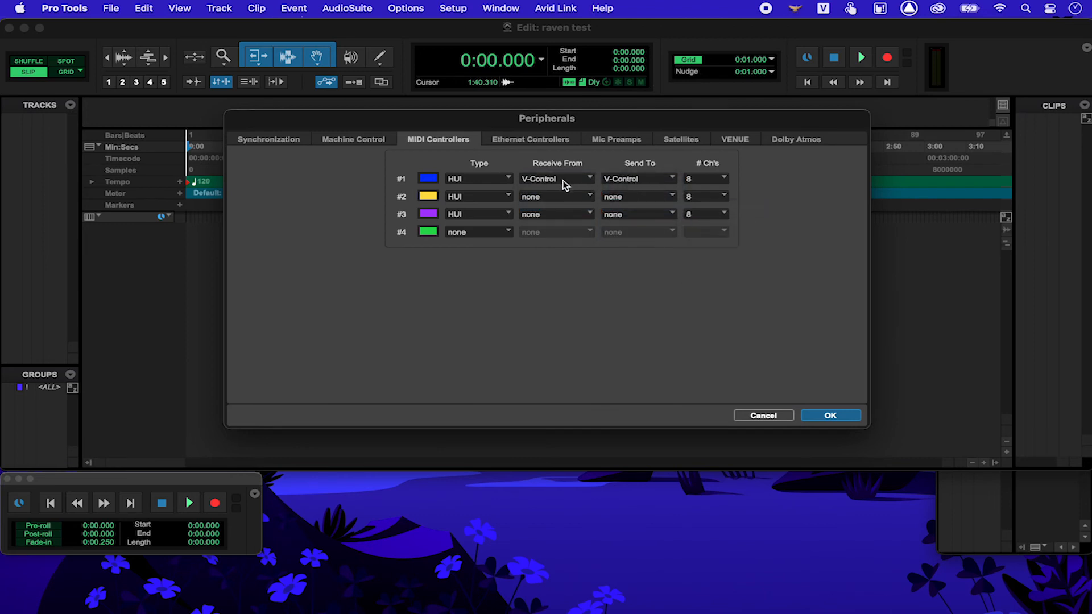
Step: Make controller #2 receive from and send to V-Control XT2
left_click(551, 199)
mouse_move(560, 224)
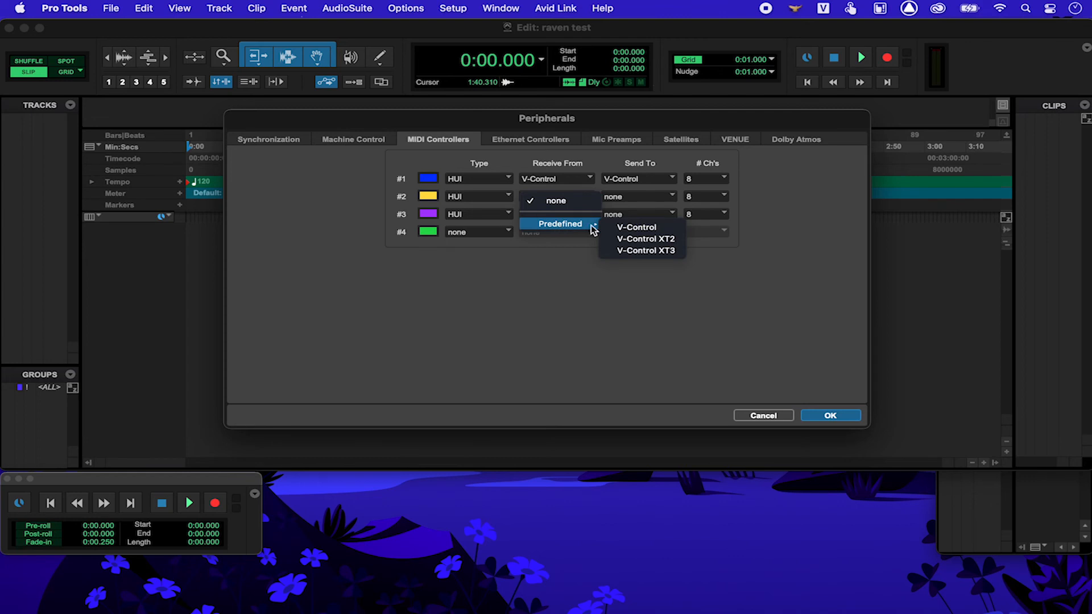
left_click(648, 251)
left_click(654, 201)
mouse_move(654, 223)
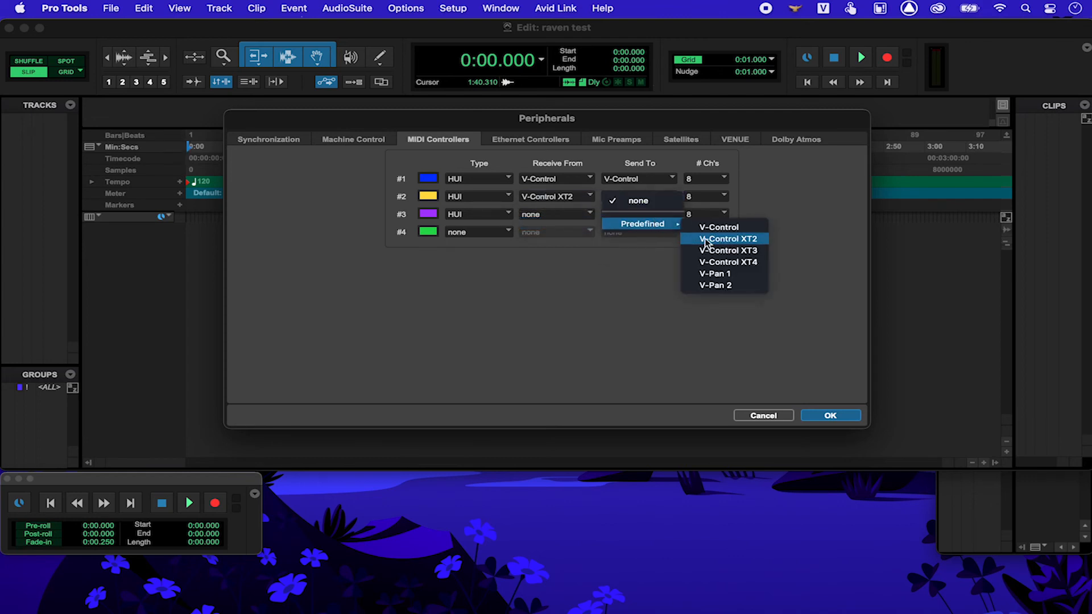
left_click(713, 240)
Step: Route controller #3 to V-Control XT3, confirm the settings, and add an Audio 1 track
mouse_move(583, 238)
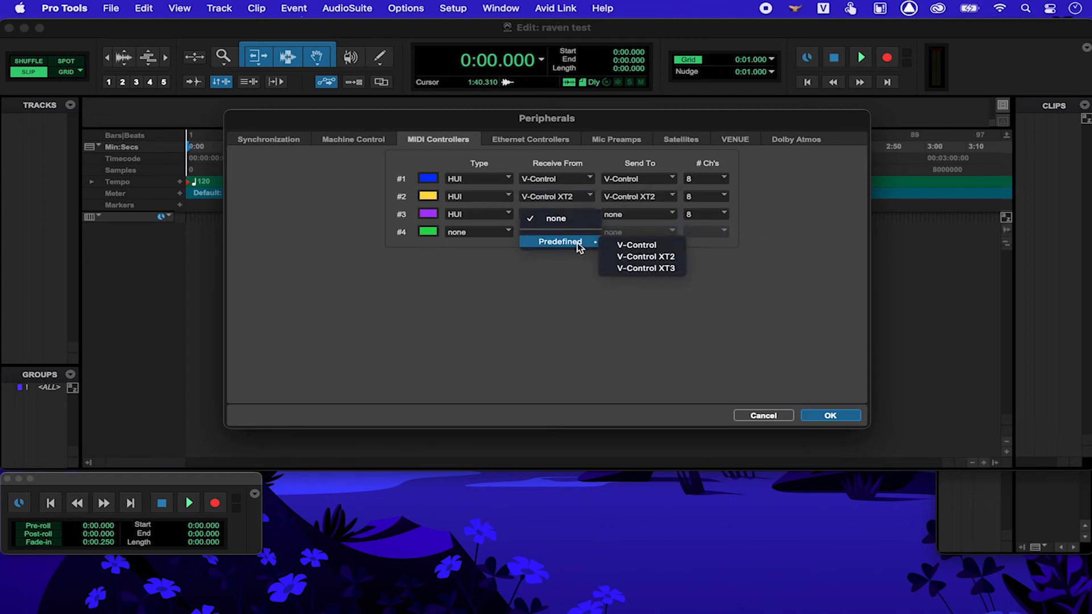
left_click(631, 268)
left_click(641, 217)
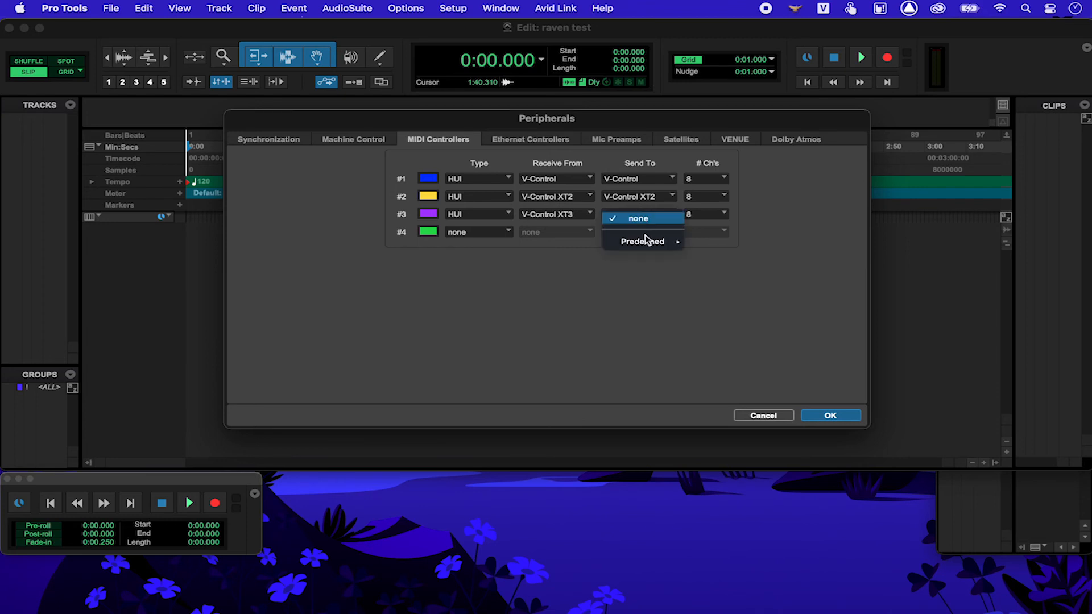
mouse_move(648, 239)
left_click(722, 267)
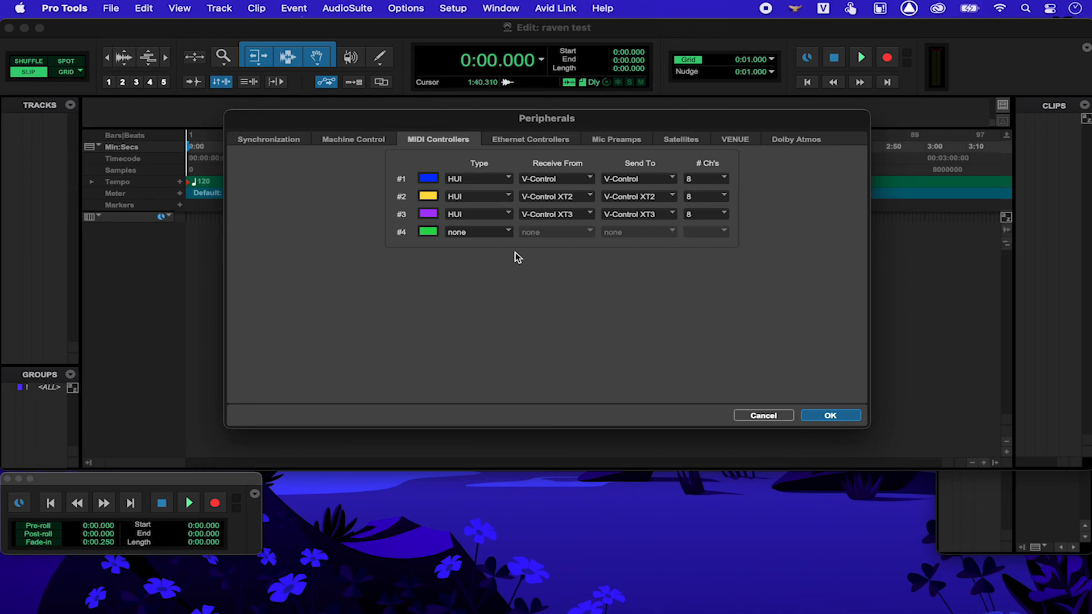
key("Return")
double_click(513, 273)
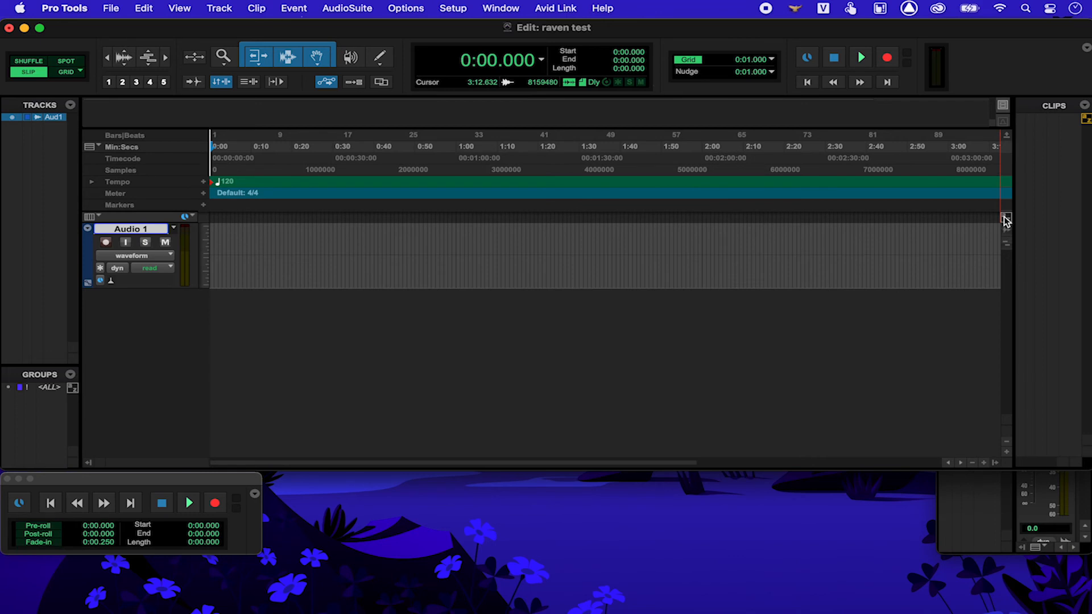
Step: Add a second track, Audio 2, and select 1:09.659 to 1:15.975 on Audio 1
left_click(847, 246)
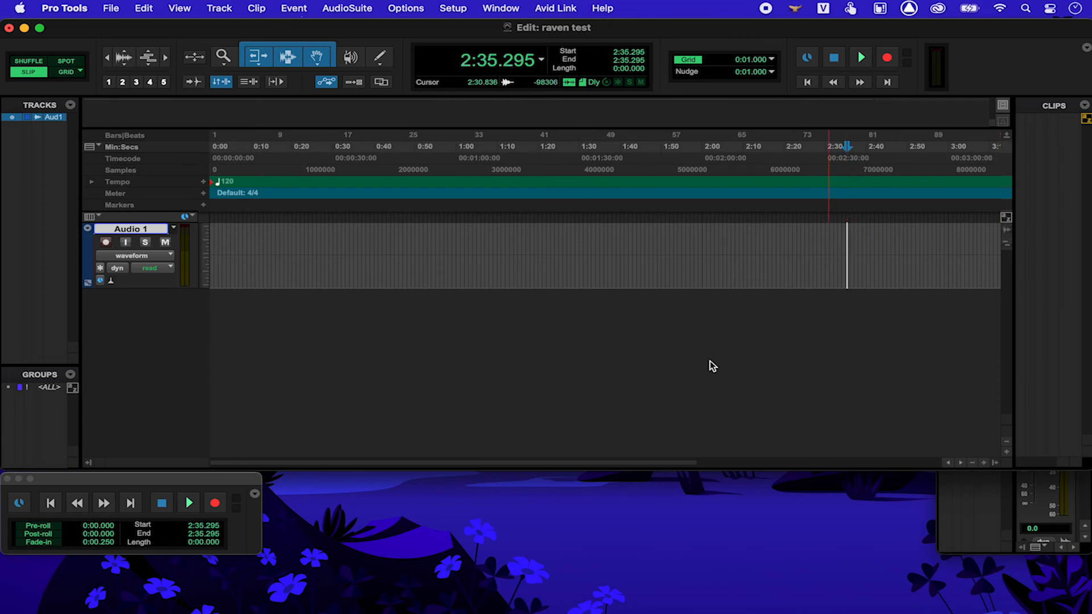
double_click(713, 366)
left_click(545, 238)
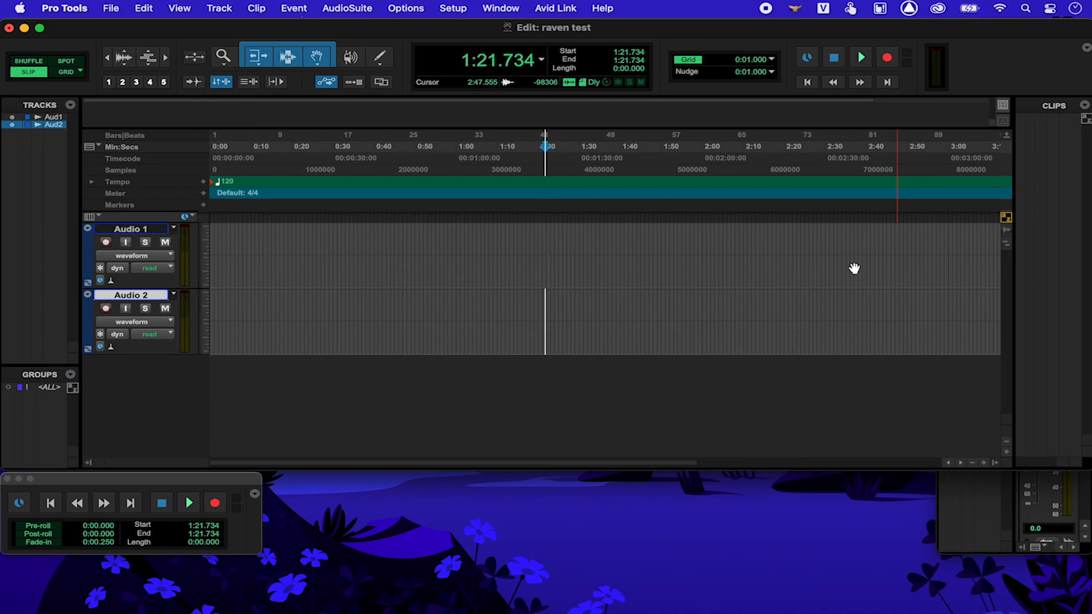
left_click(551, 254)
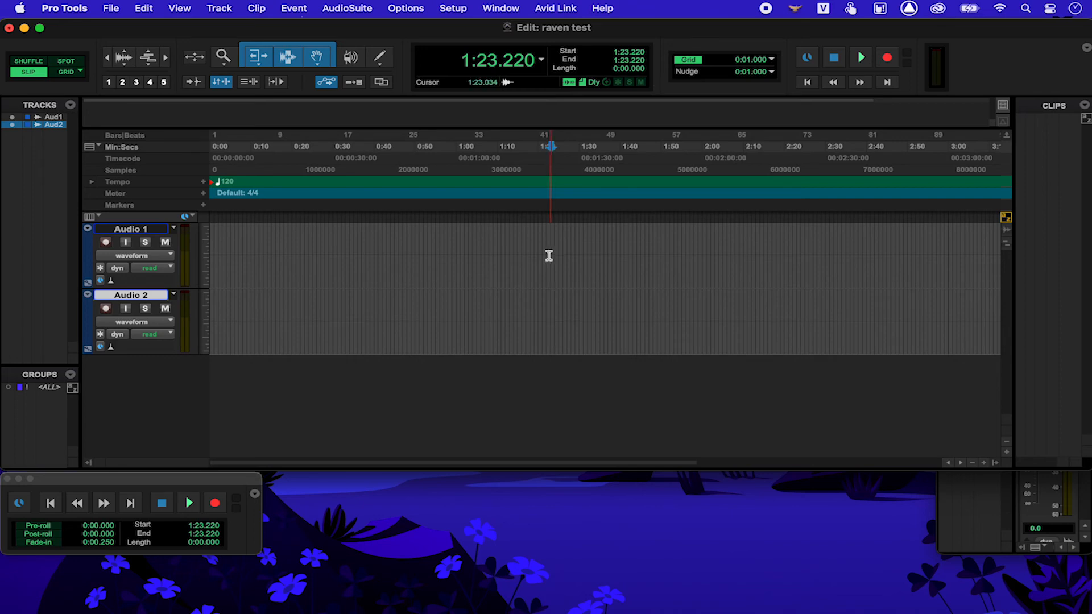
left_click_drag(495, 254, 522, 254)
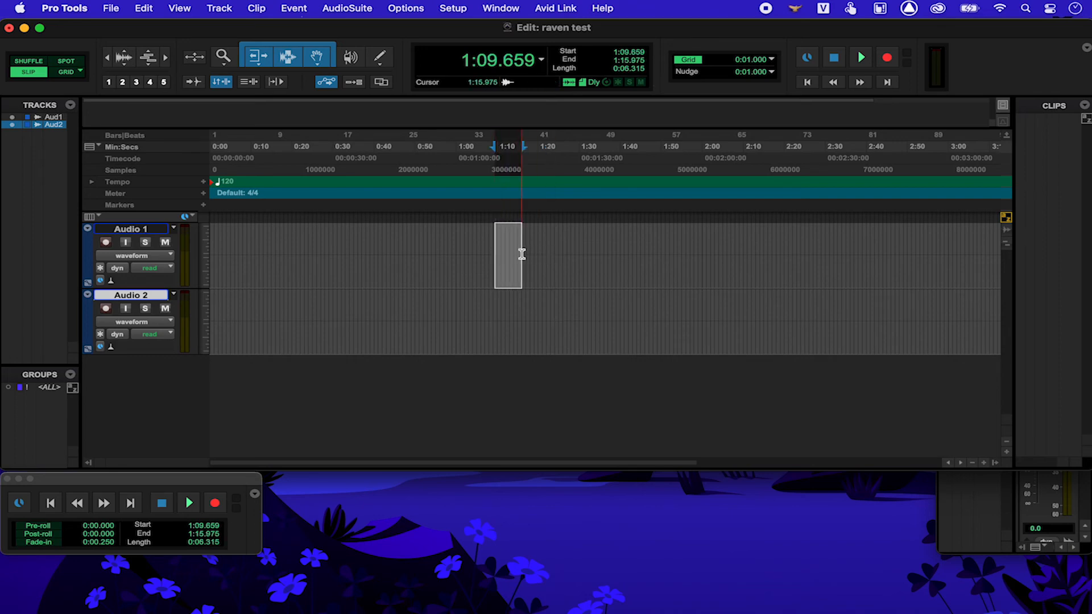
Step: Enable Link Track and Edit Selection and move the selection between Audio 1 and Audio 2
left_click(248, 83)
key("semicolon")
key("p")
key("semicolon")
key("p")
key("semicolon")
key("p")
key("semicolon")
key("p")
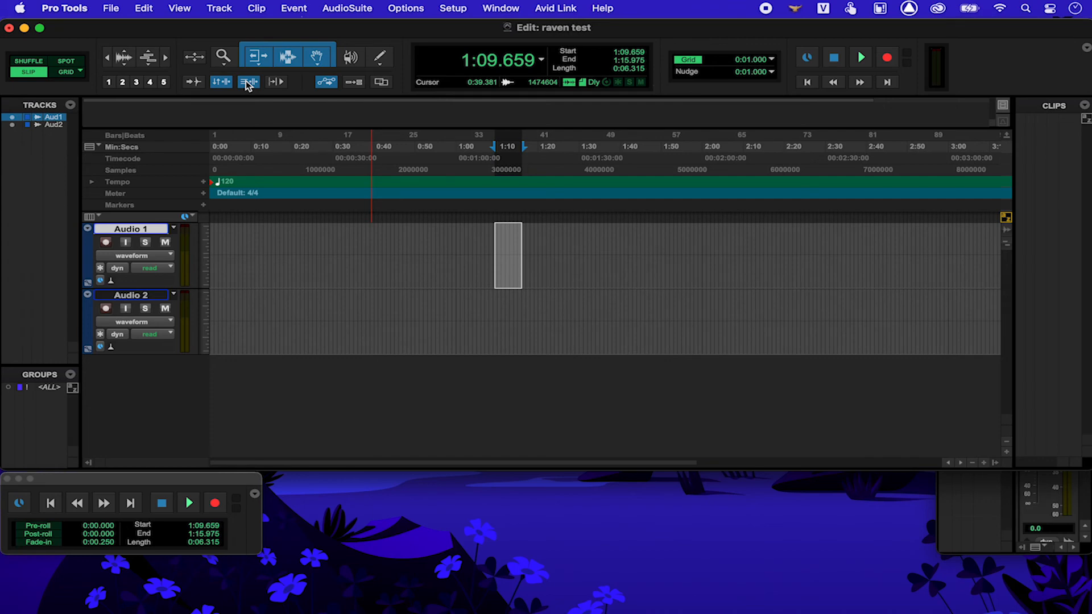
left_click(63, 8)
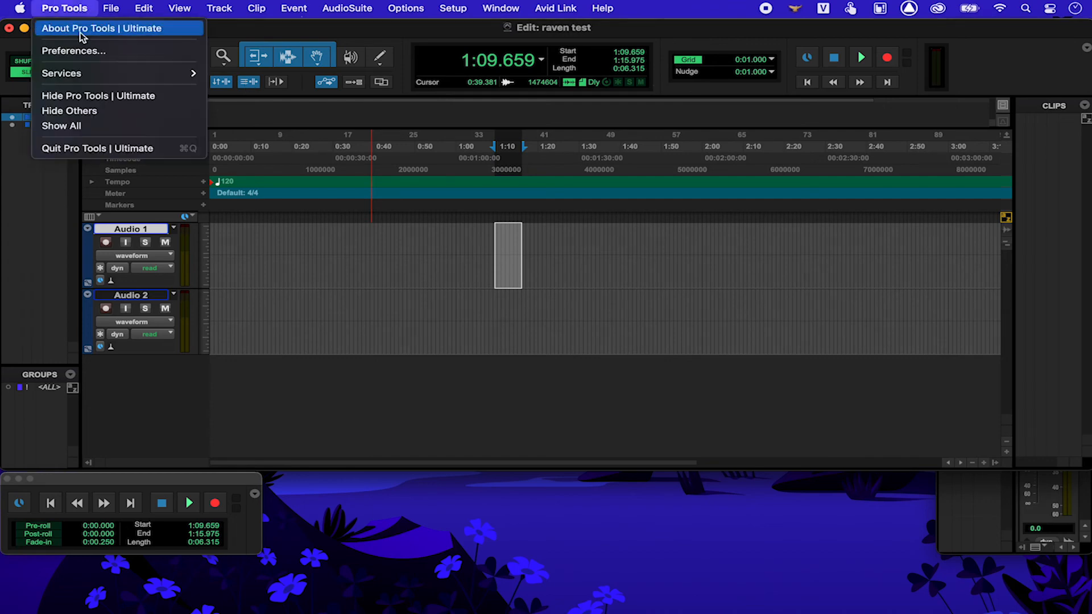
Step: Set Channel Strip as default EQ and BF-76 as default dynamics in Mixing preferences
left_click(148, 54)
left_click(461, 69)
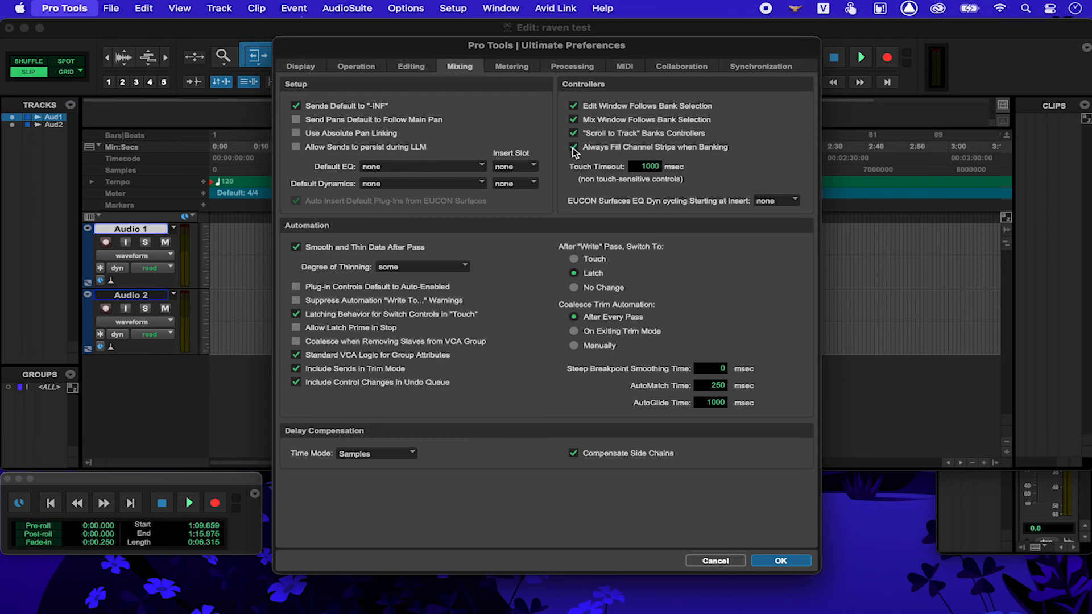
left_click(474, 168)
mouse_move(415, 195)
left_click(458, 197)
left_click(461, 184)
left_click(462, 214)
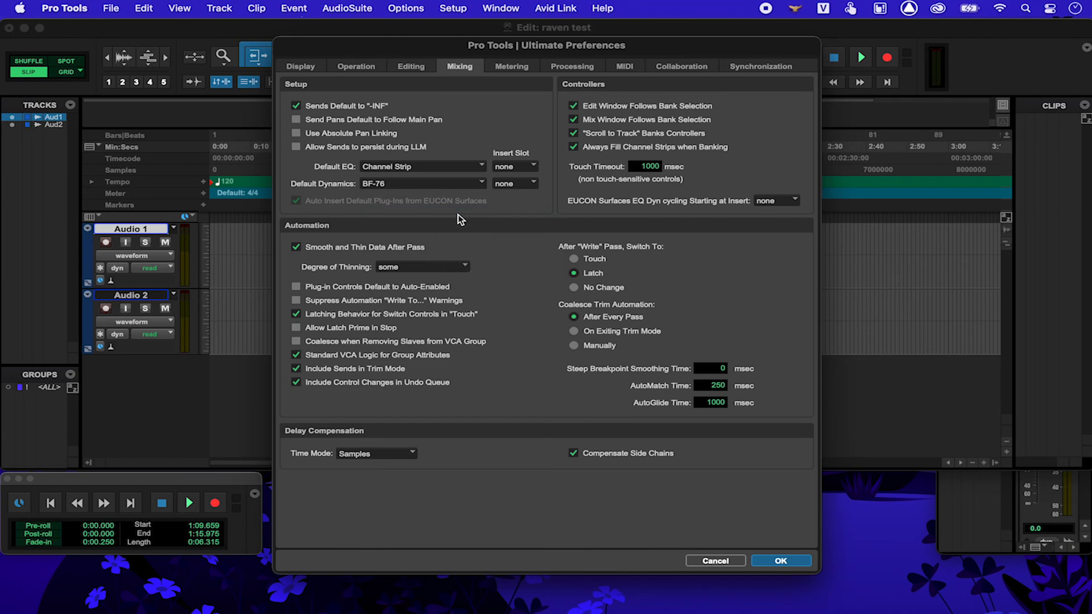
key("Return")
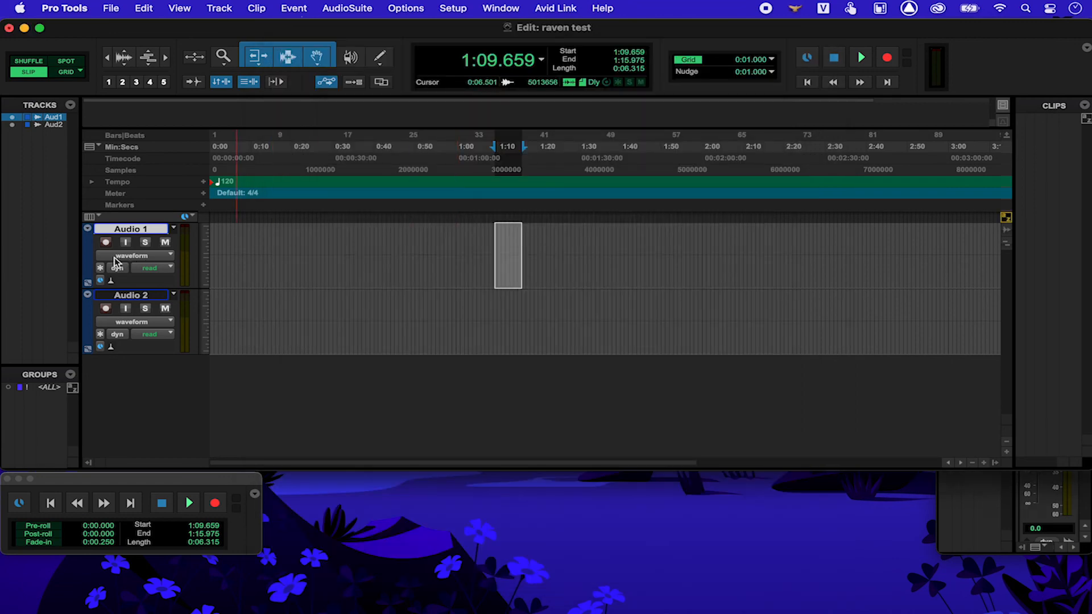
double_click(91, 263)
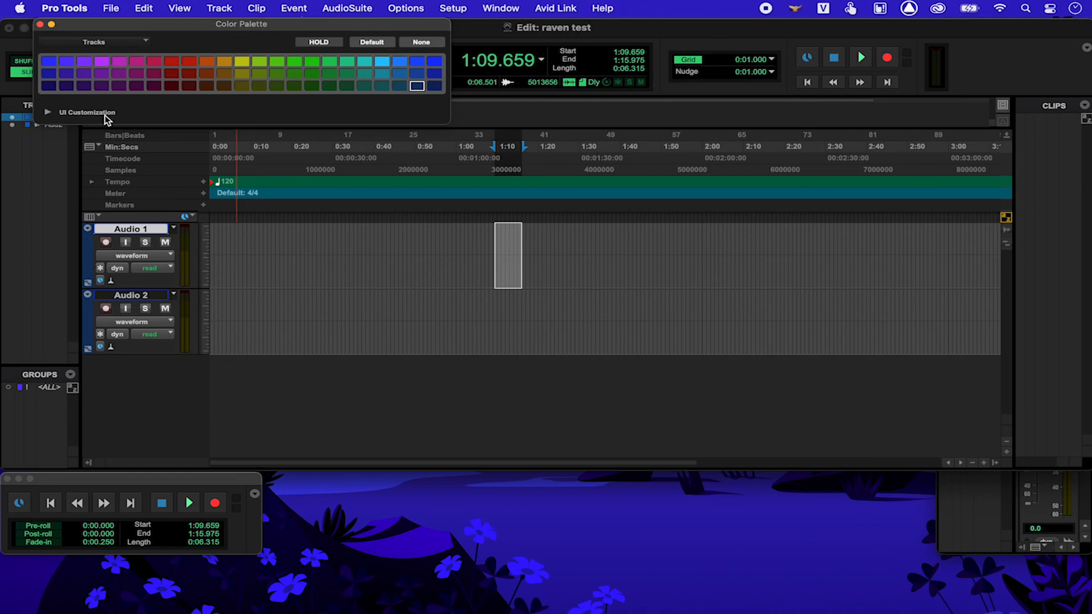
Step: Raise Track Header Saturation to 100 under UI Customization, with the mix window enlarged
left_click(47, 112)
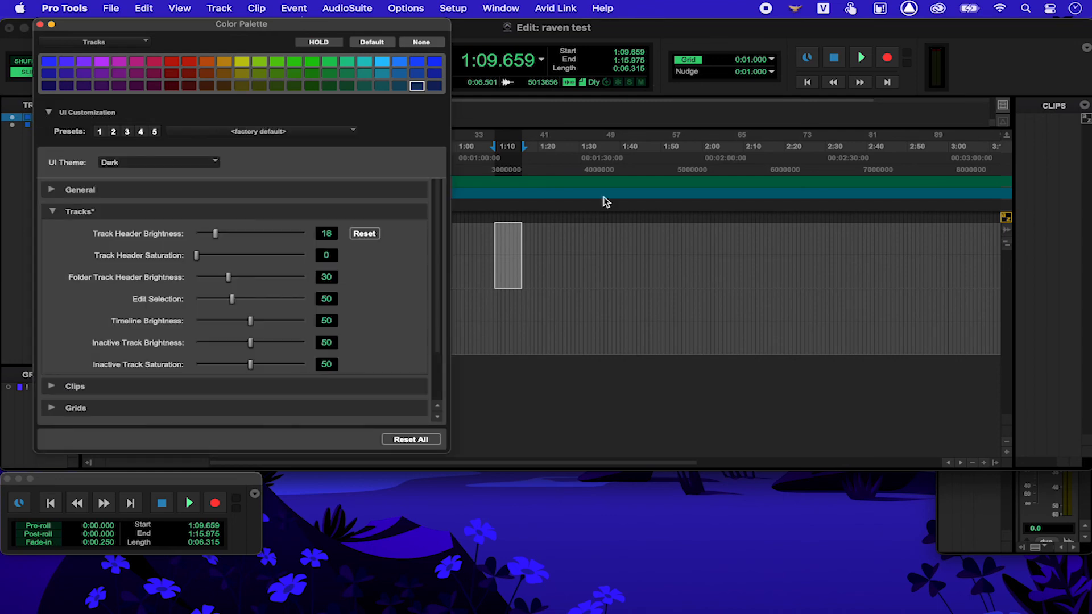
key("super+equal")
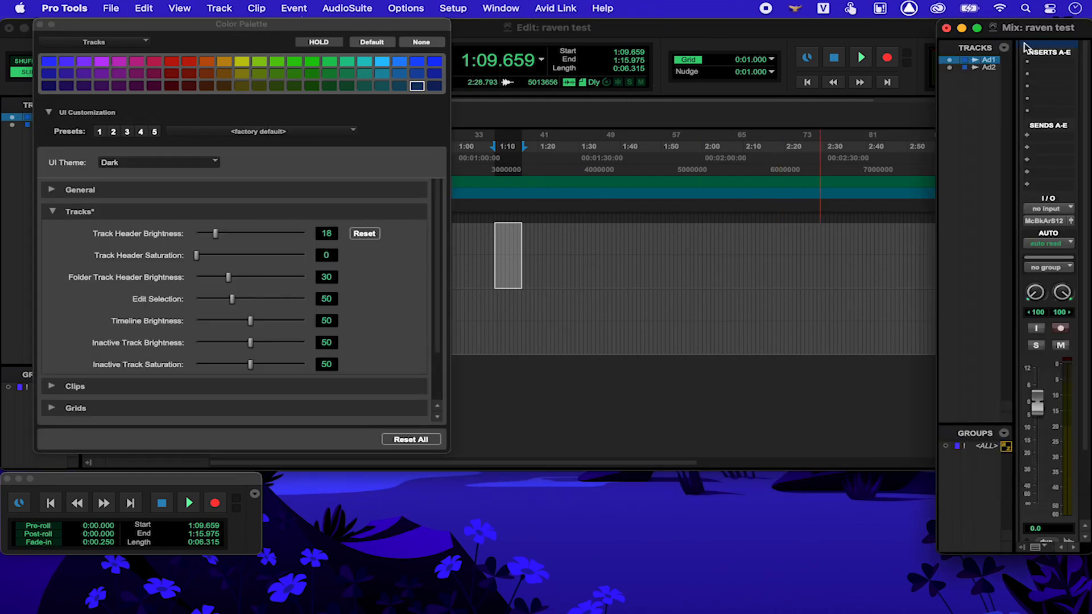
double_click(933, 34)
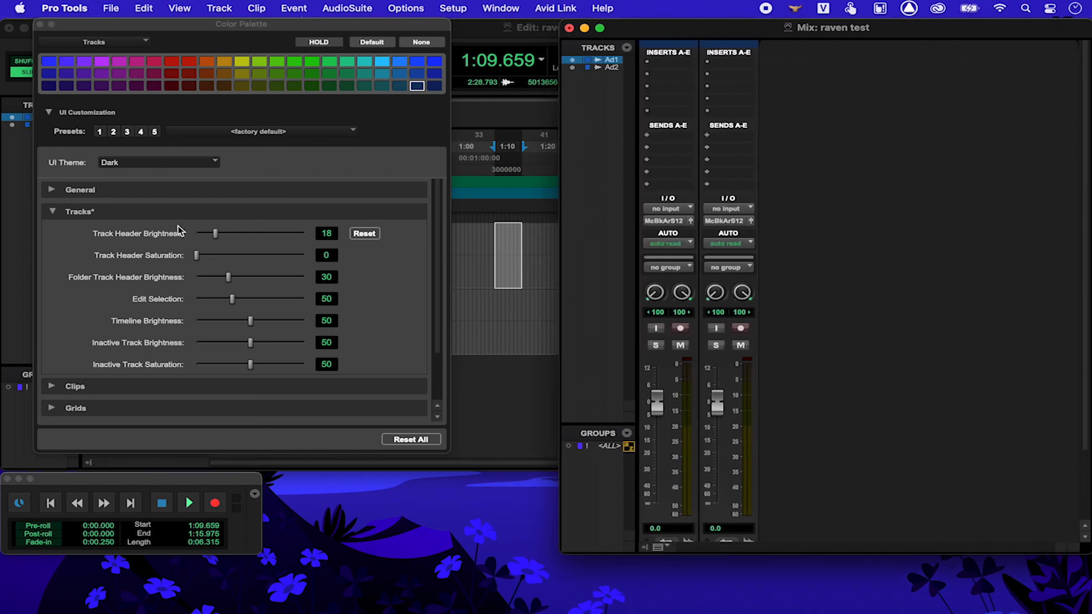
left_click_drag(199, 257, 310, 268)
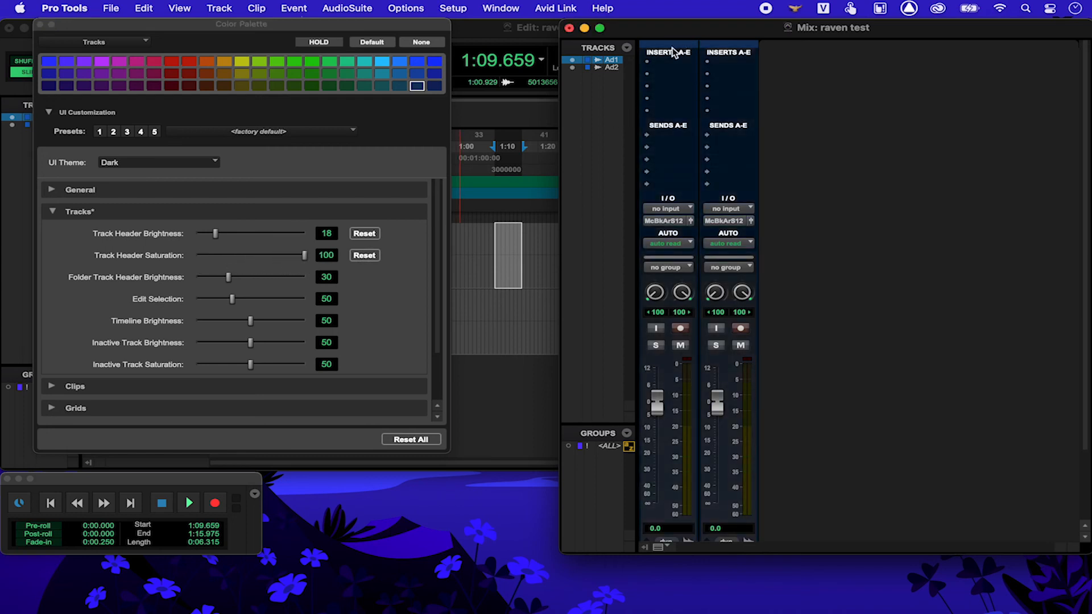
Step: Colour Audio 1 cyan and Audio 2 green, then close the Color Palette
left_click(383, 62)
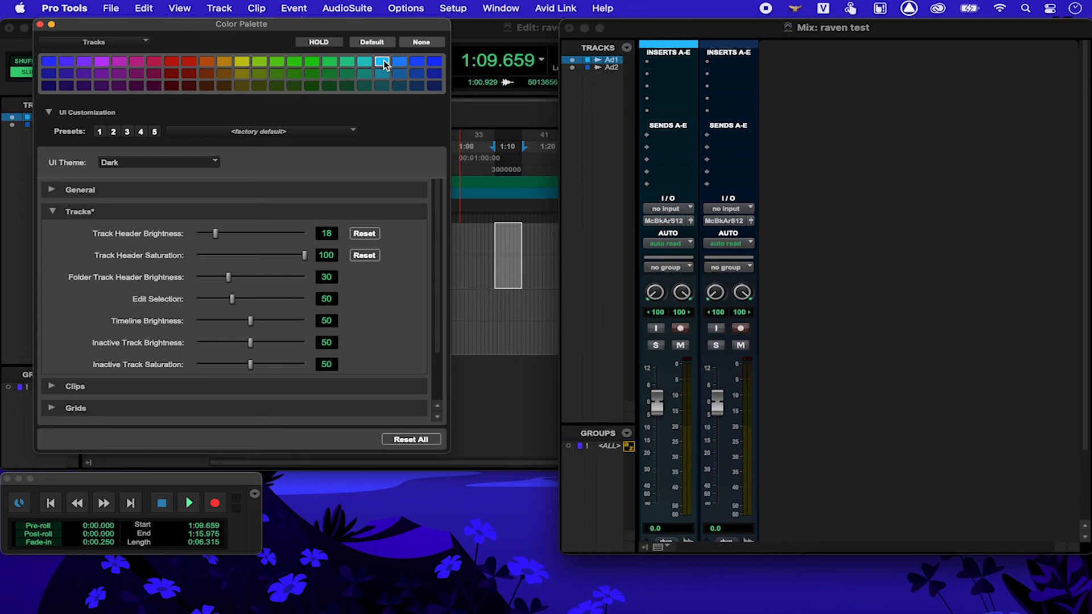
left_click(750, 44)
left_click(350, 75)
left_click(555, 32)
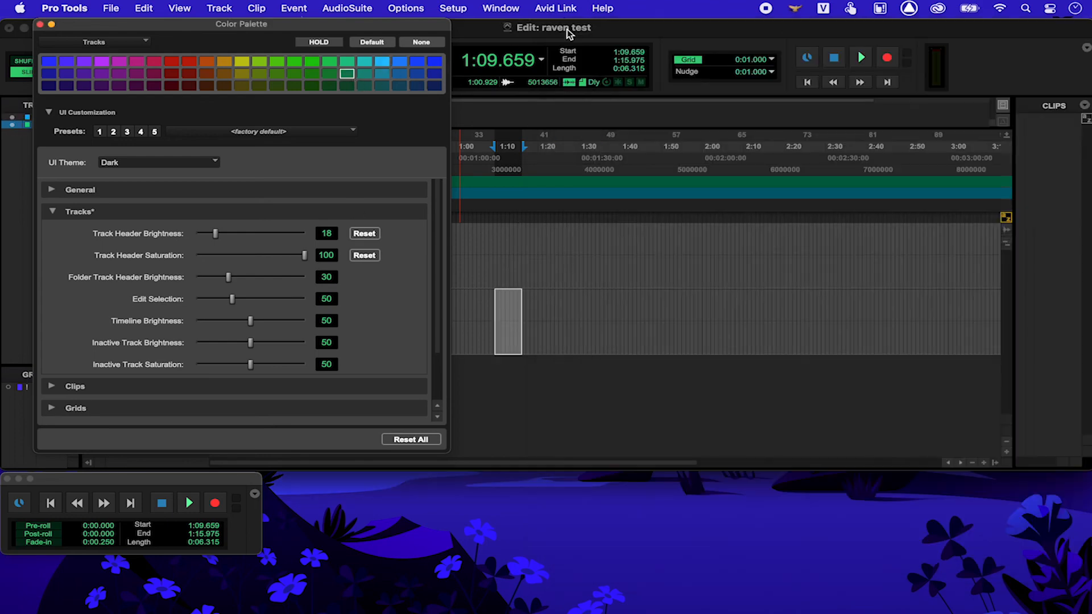
left_click(40, 24)
mouse_move(42, 28)
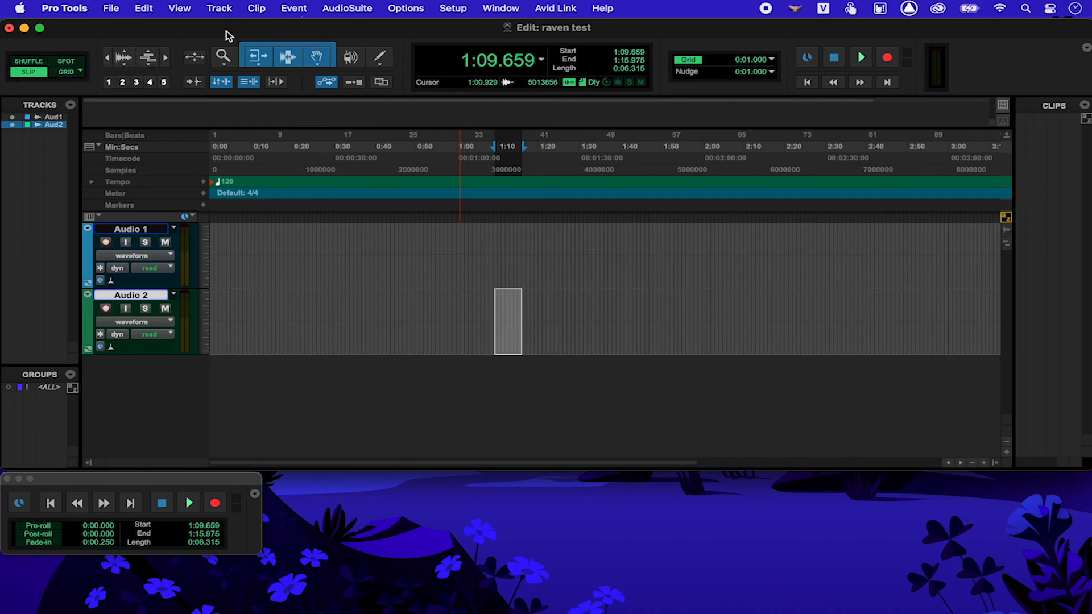
Step: Toggle the Mix window, then try full-screen mode for the Edit window and leave it
key("super+equal")
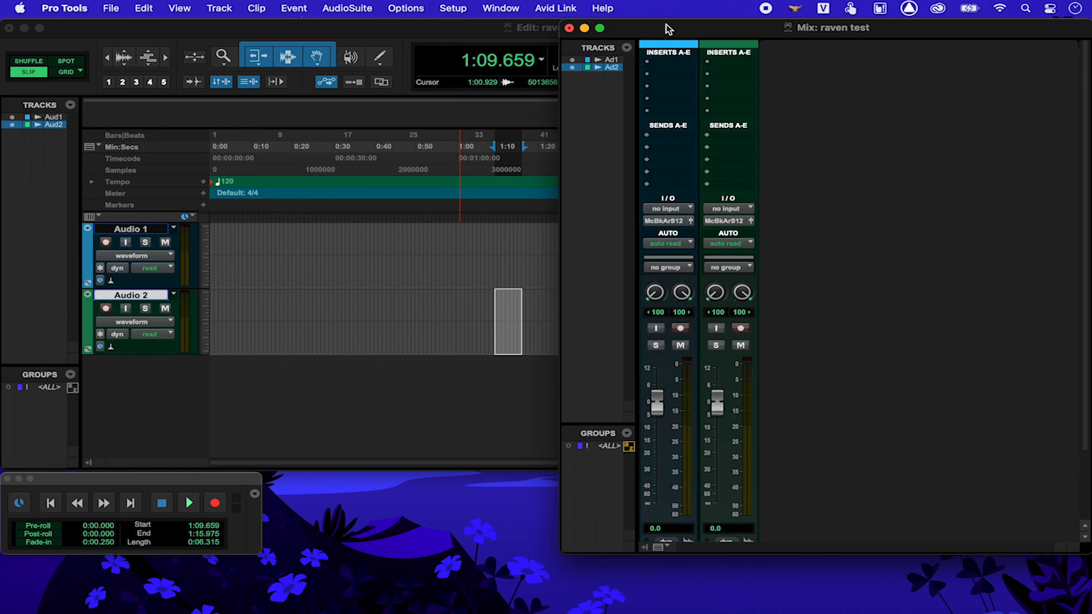
key("super+equal")
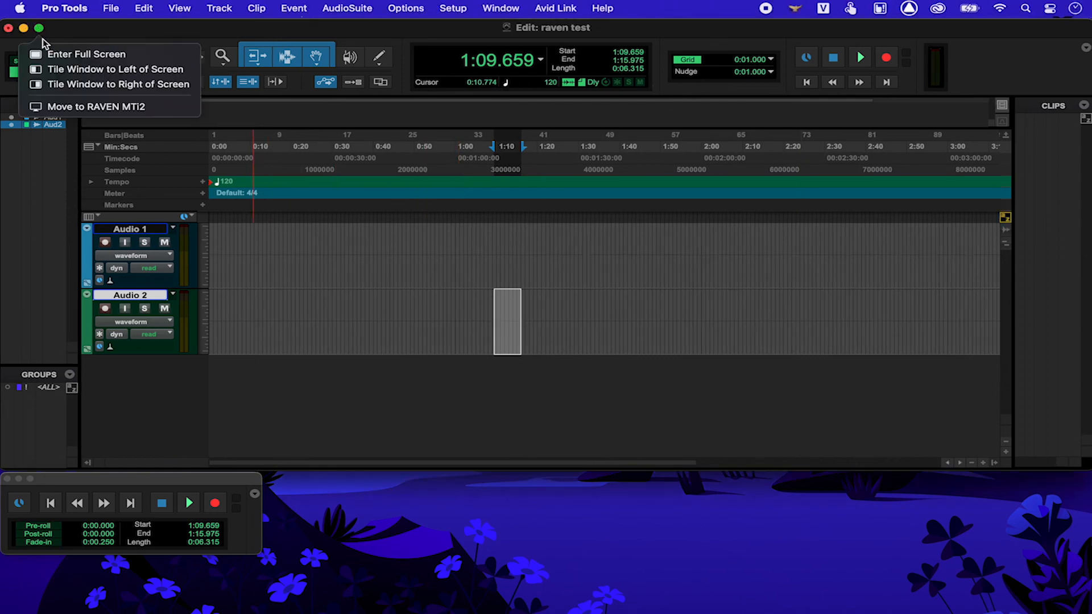
left_click(40, 30)
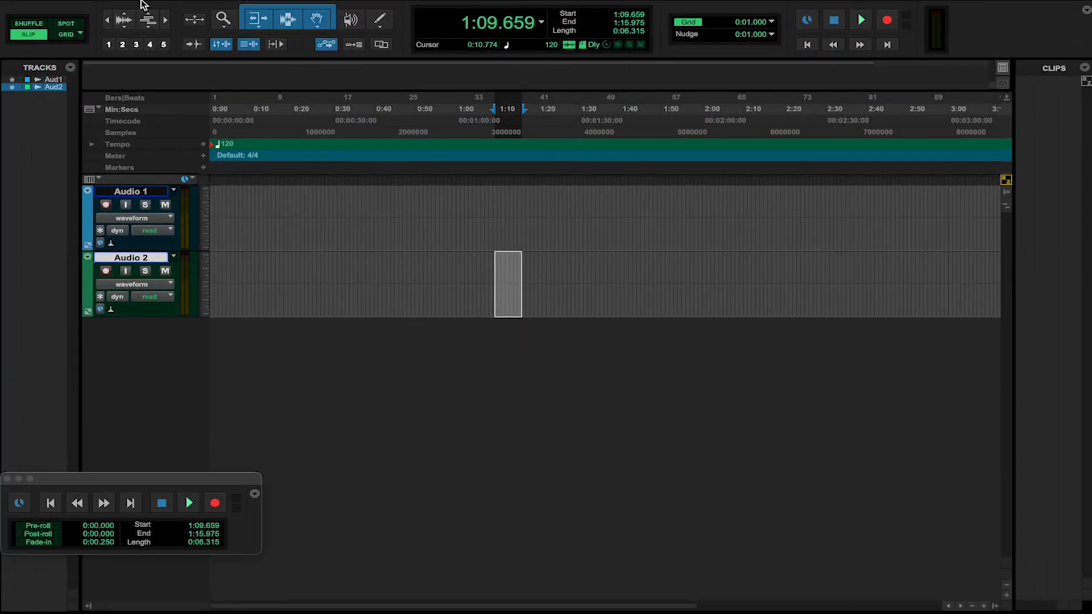
mouse_move(323, 5)
mouse_move(91, 5)
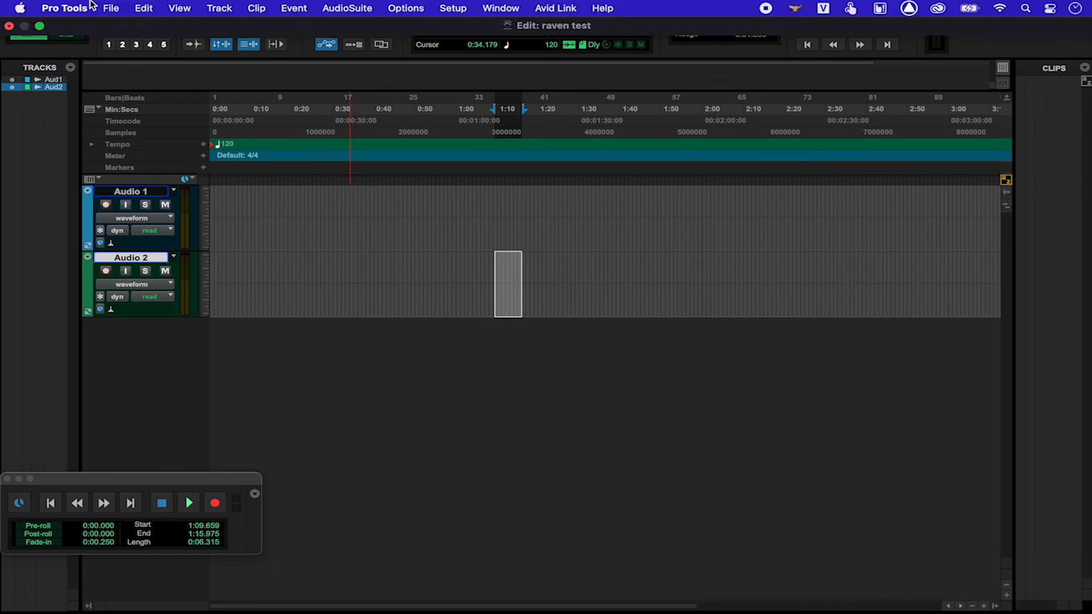
left_click(40, 27)
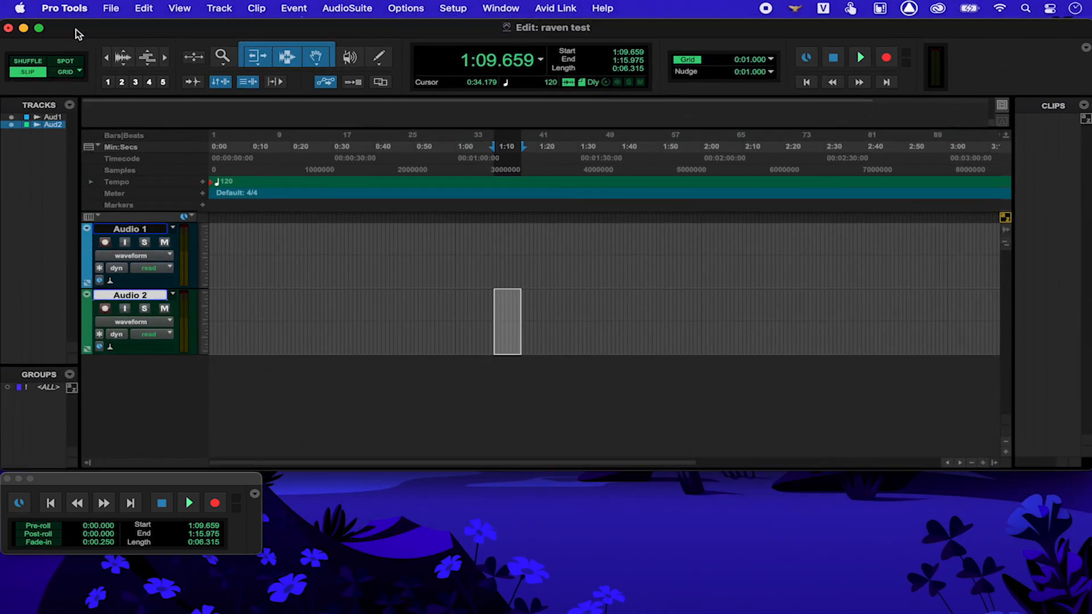
Step: Option-click the green zoom button so the Edit window fills the screen
mouse_move(38, 29)
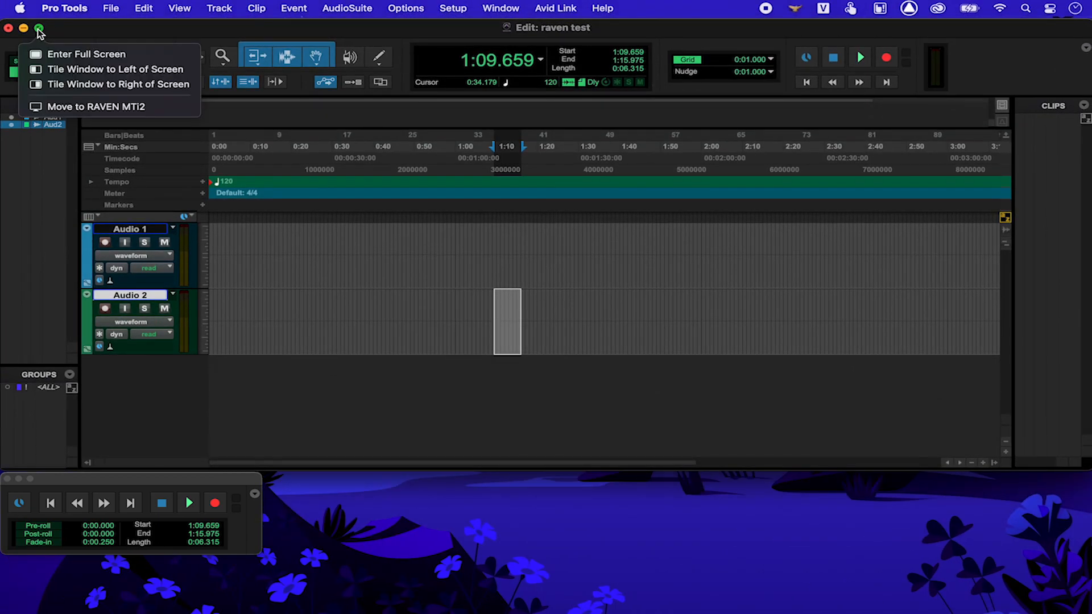
key("alt")
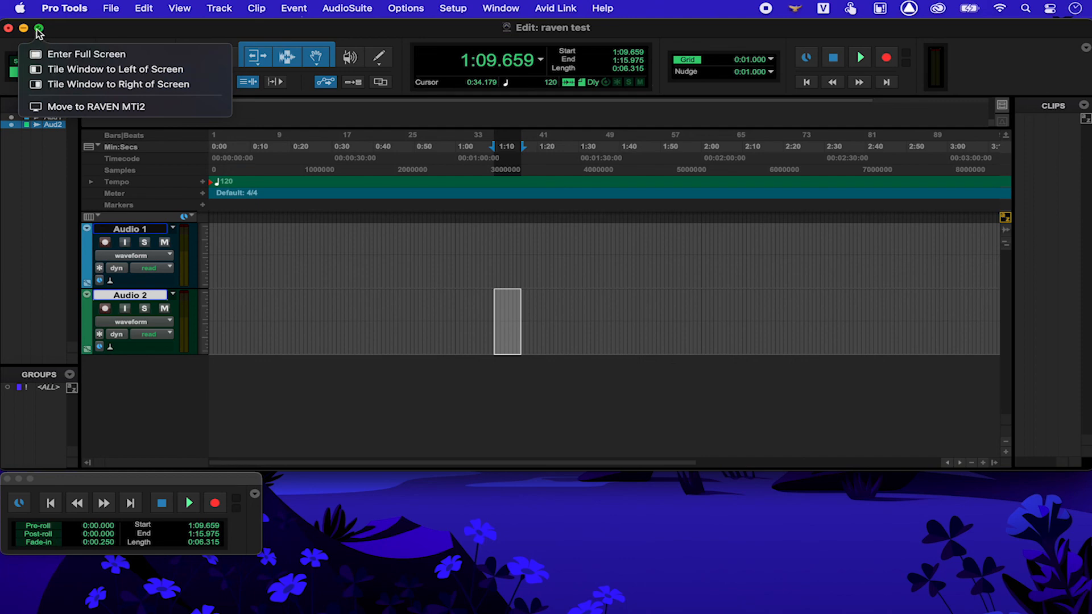
key("alt")
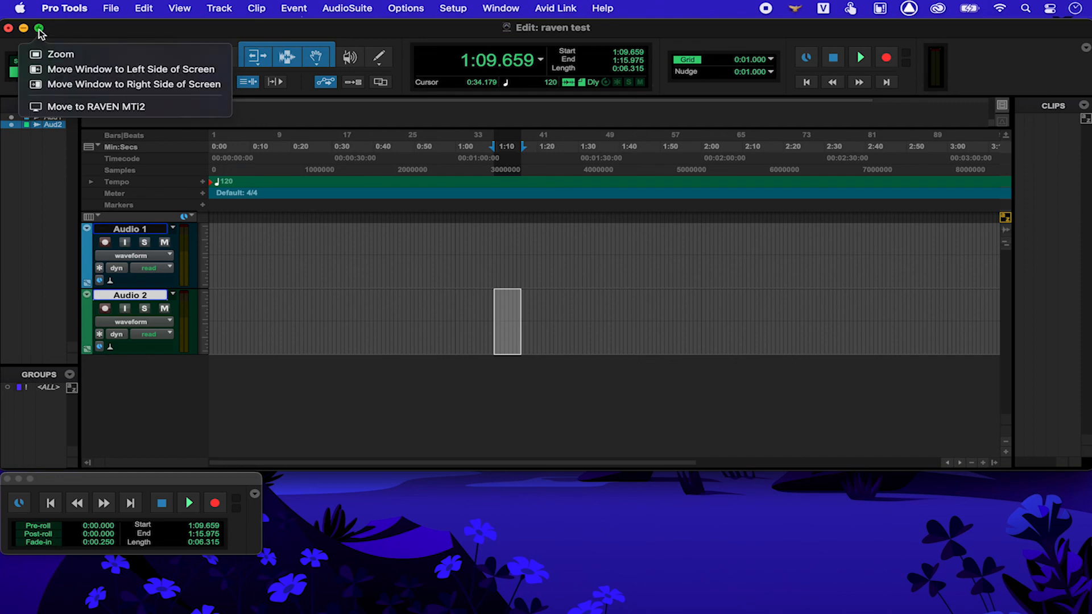
left_click(60, 54)
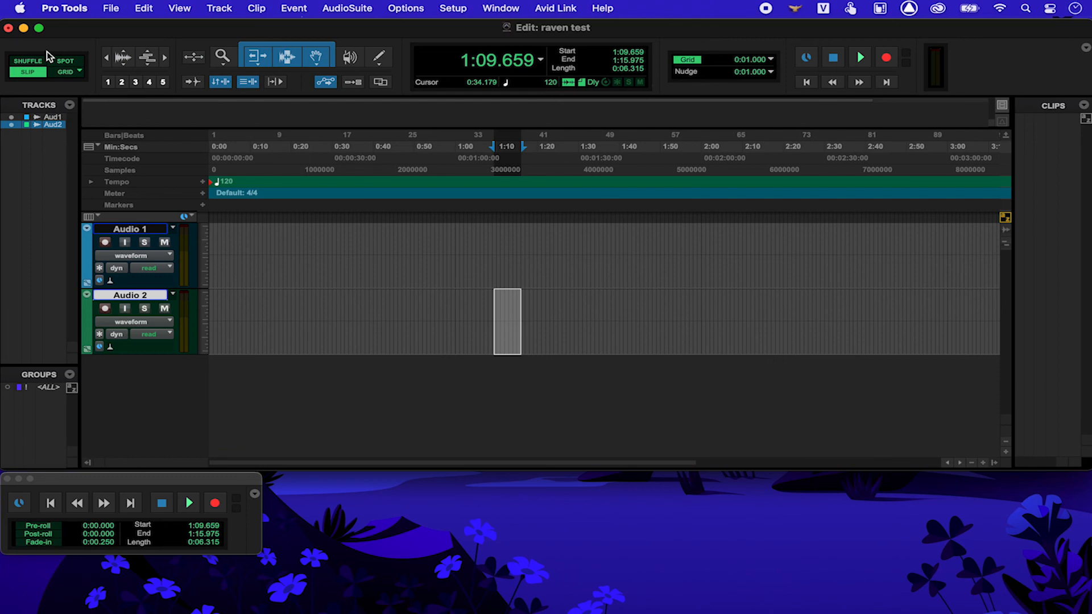
left_click(40, 29, "alt")
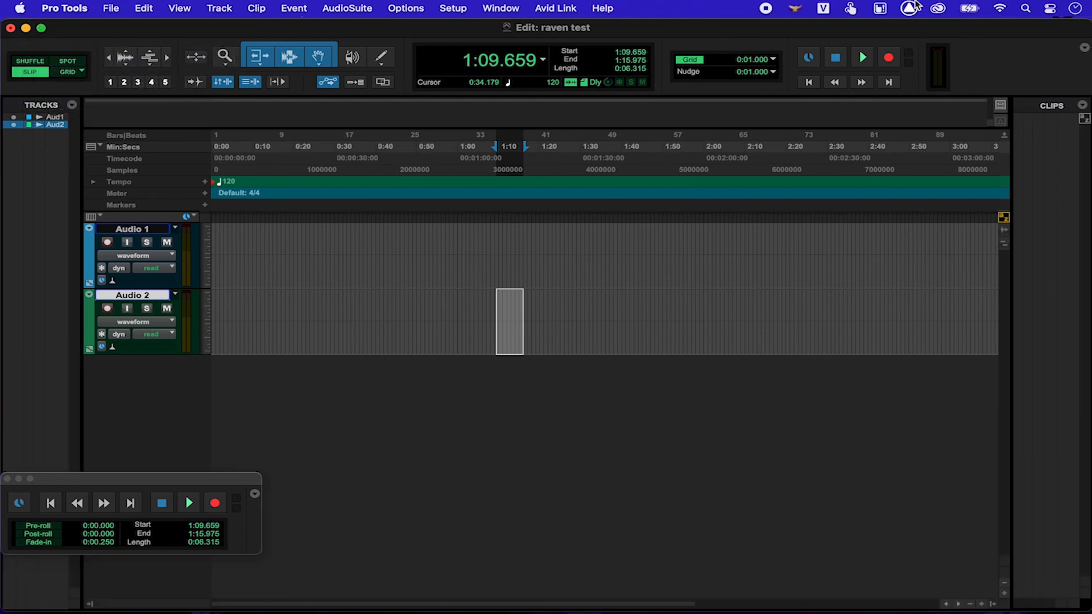
left_click(908, 8)
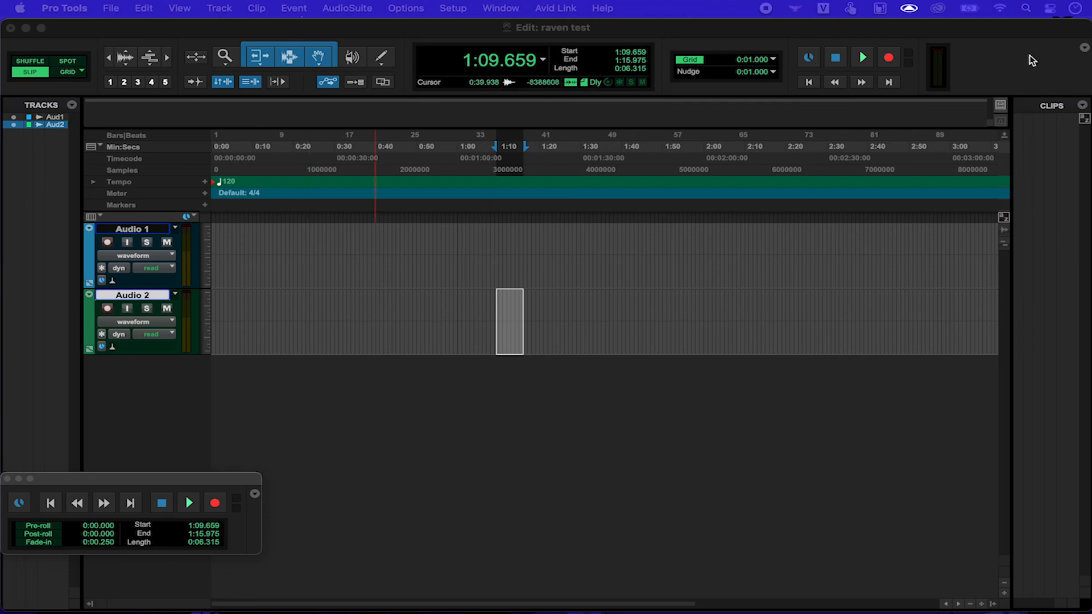
Step: Close the floating Transport window and hide the Clips list to widen the edit area
left_click(7, 479)
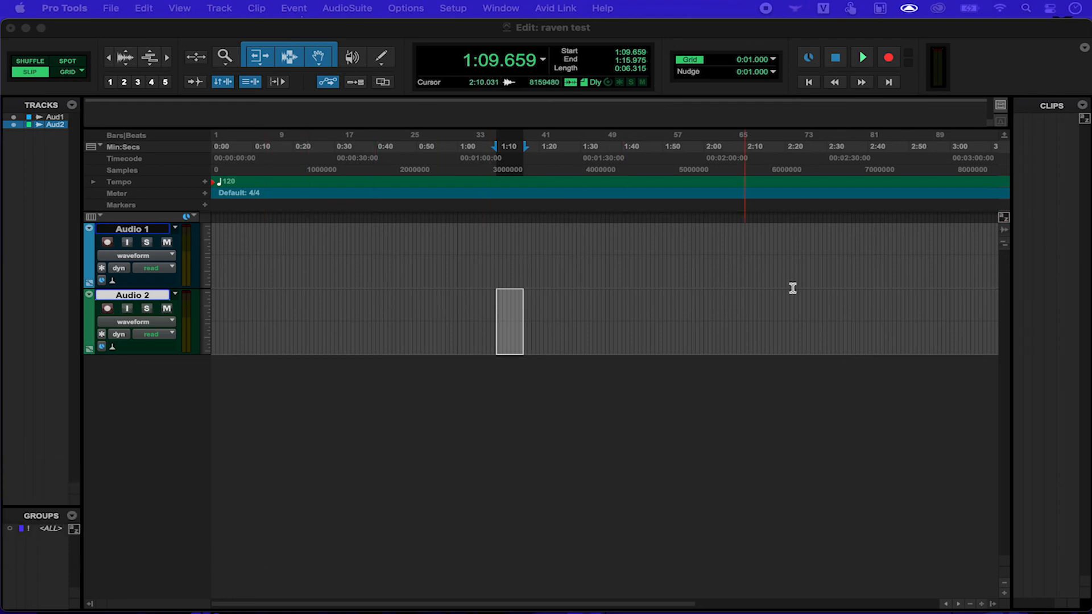
left_click(995, 602)
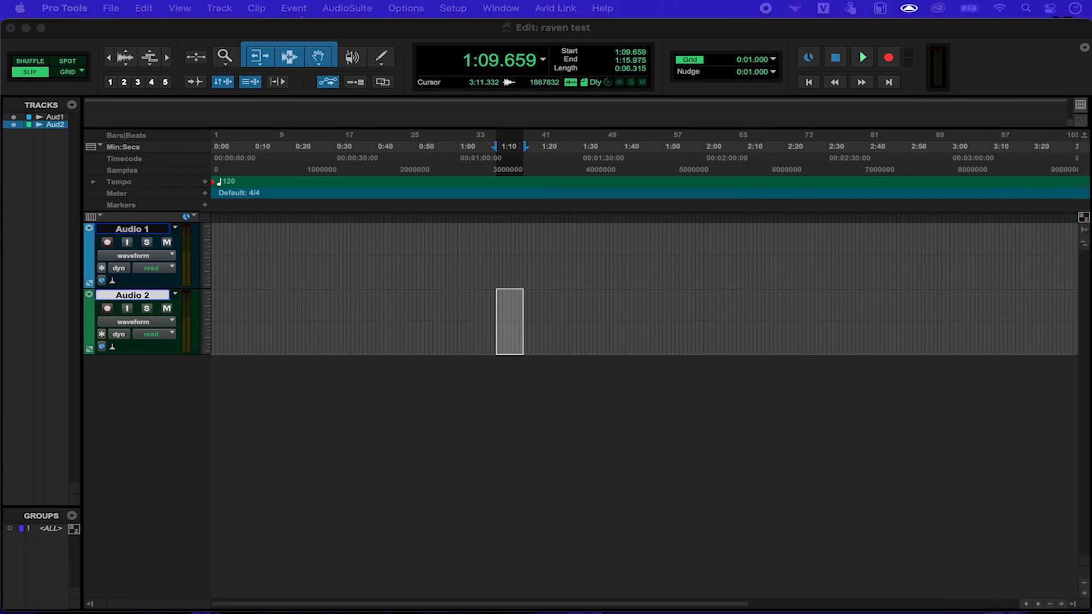
left_click(500, 249)
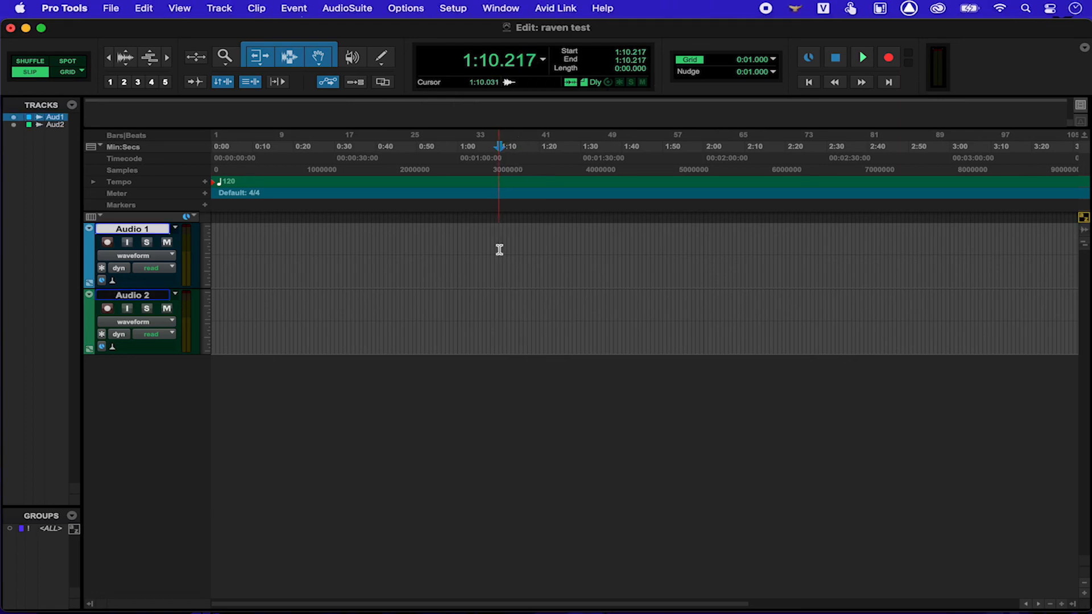
Step: Create a new window configuration named 'edit and mix two display'
left_click(501, 8)
mouse_move(516, 27)
left_click(698, 41)
type("edit and mix")
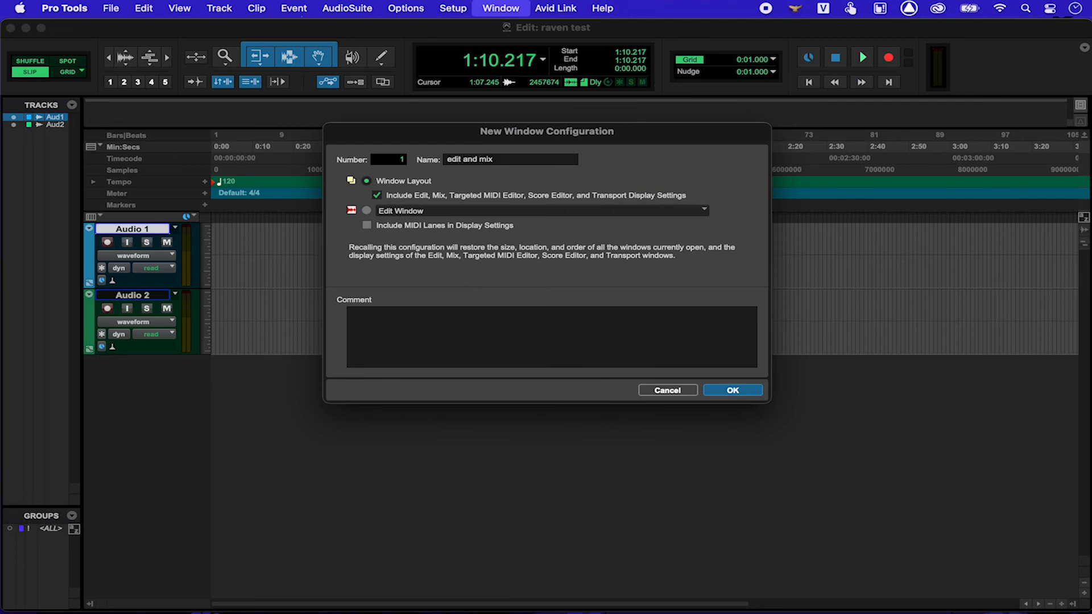
type("two display")
key("Return")
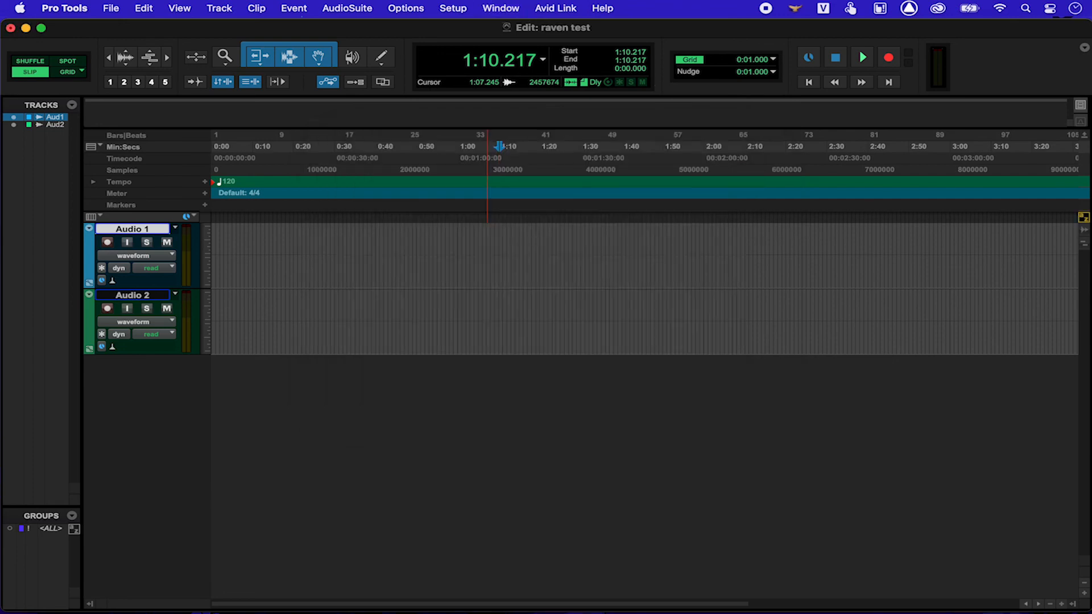
Step: Place the Edit and Mix windows across both displays and apply the two-display configuration
left_click_drag(626, 25, 627, 303)
left_click_drag(1090, 284, 683, 293)
double_click(682, 294)
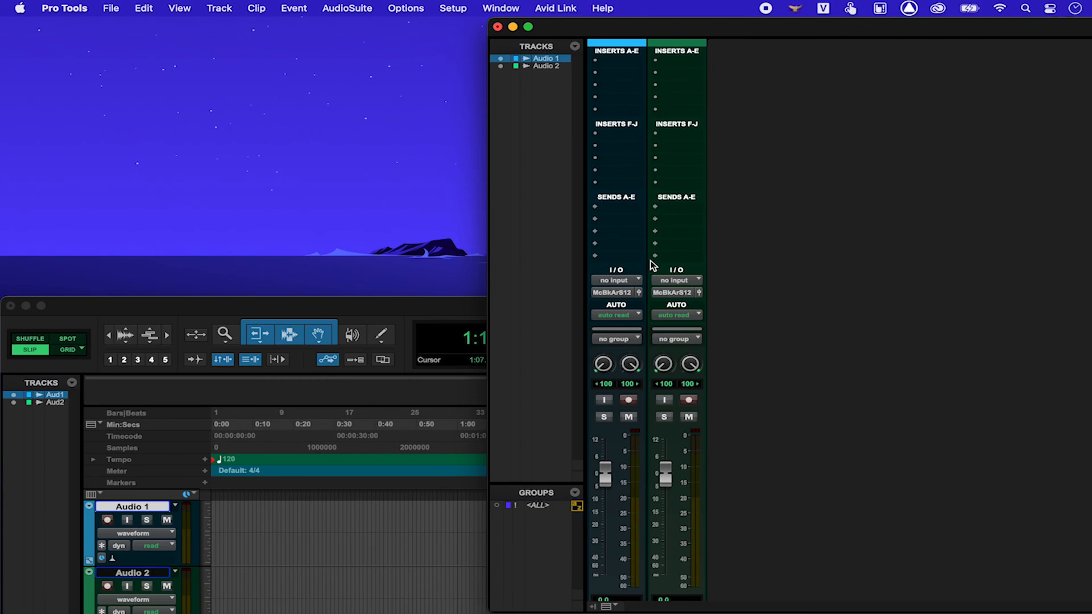
left_click(502, 9)
mouse_move(509, 31)
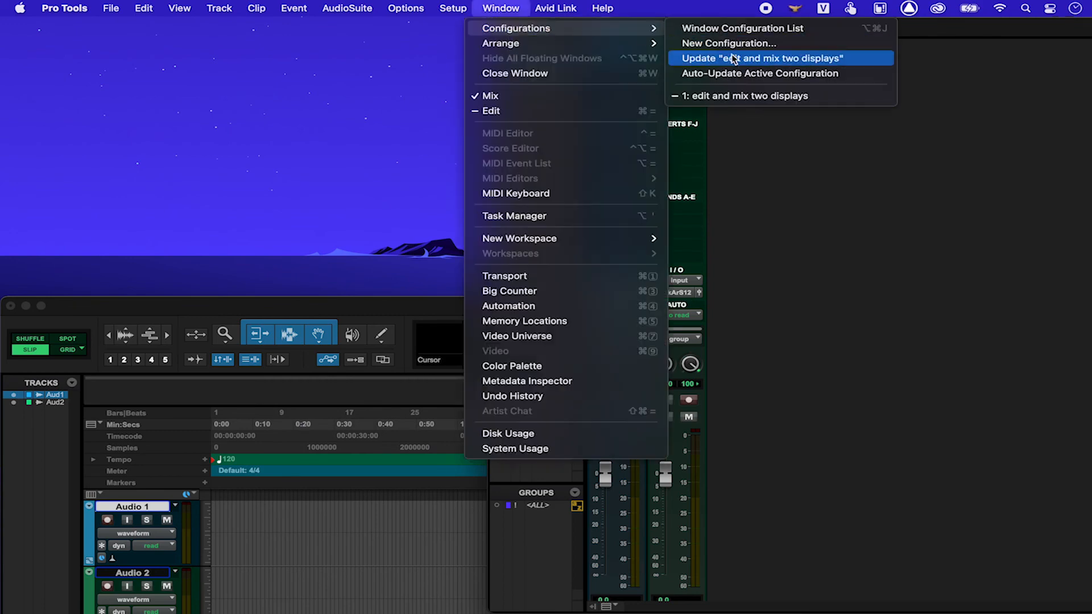
left_click(733, 95)
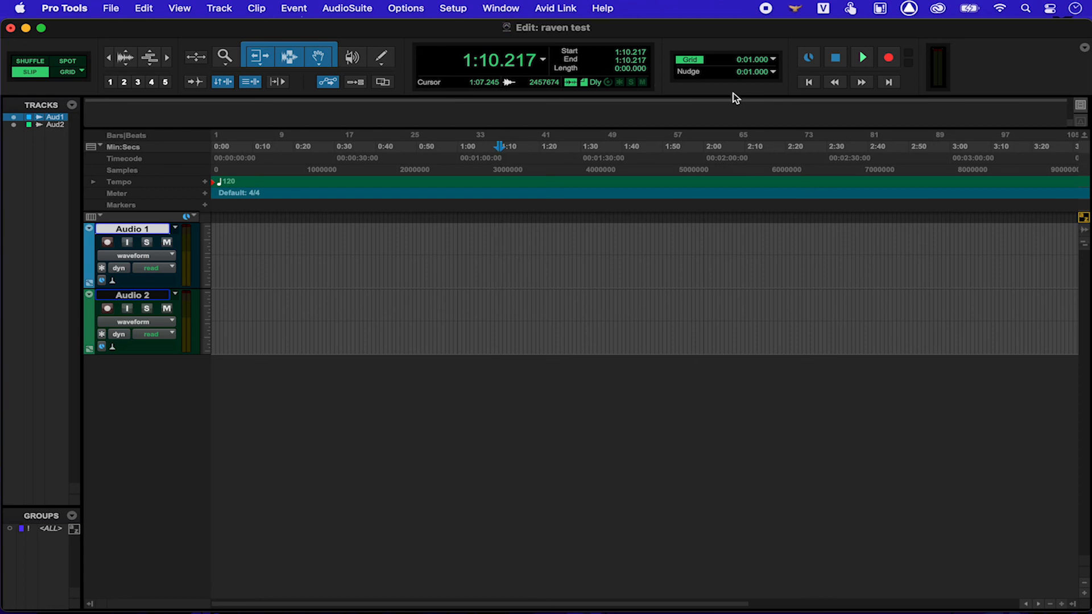
Step: Show the Displays Arrangement page in System Preferences and identify the small and large displays
mouse_move(511, 613)
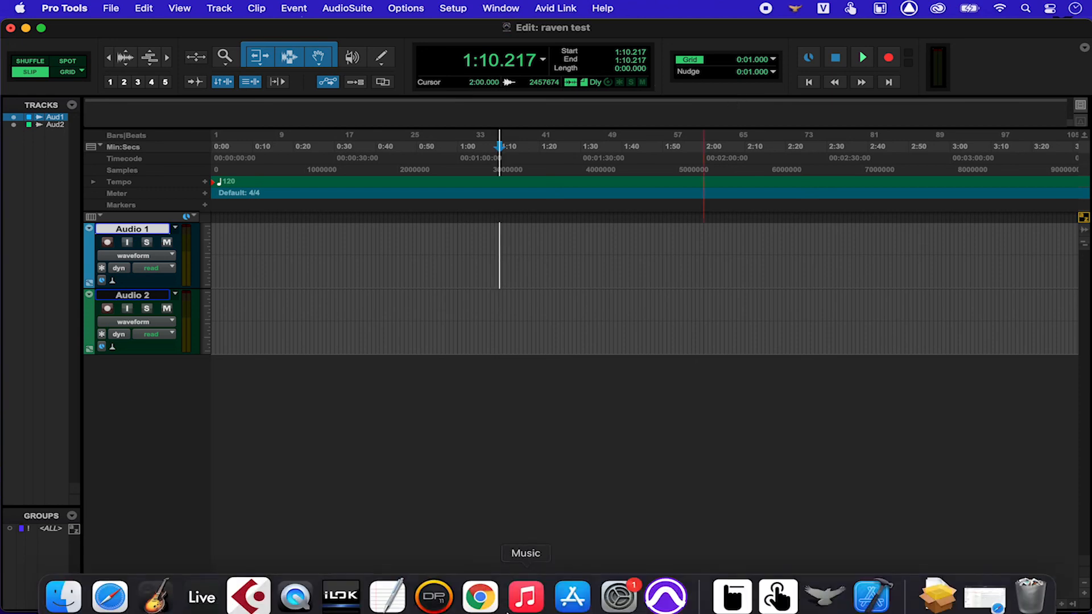
left_click(619, 585)
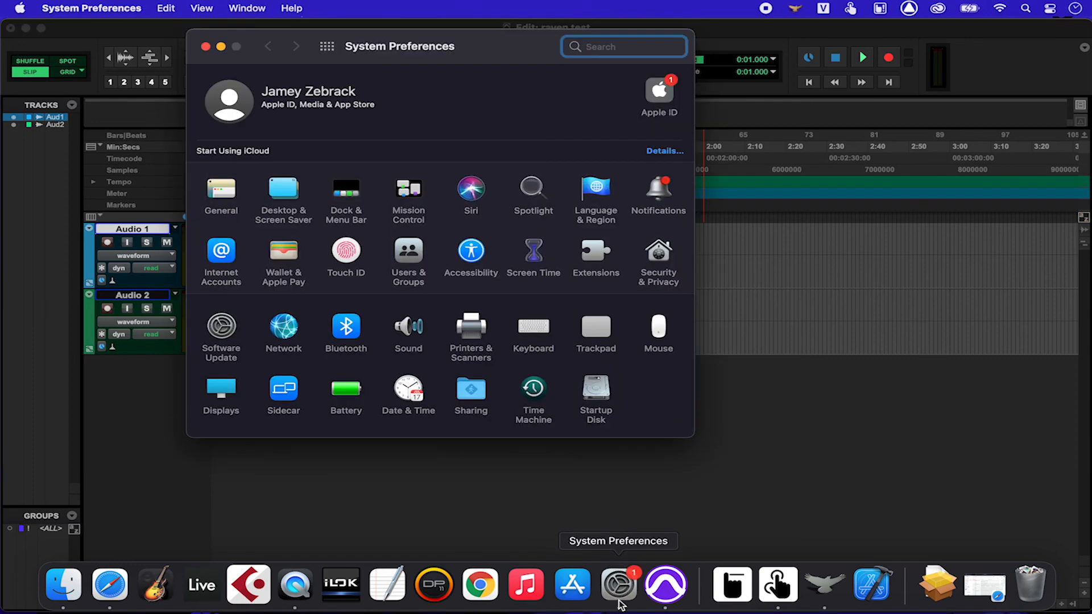
left_click(220, 387)
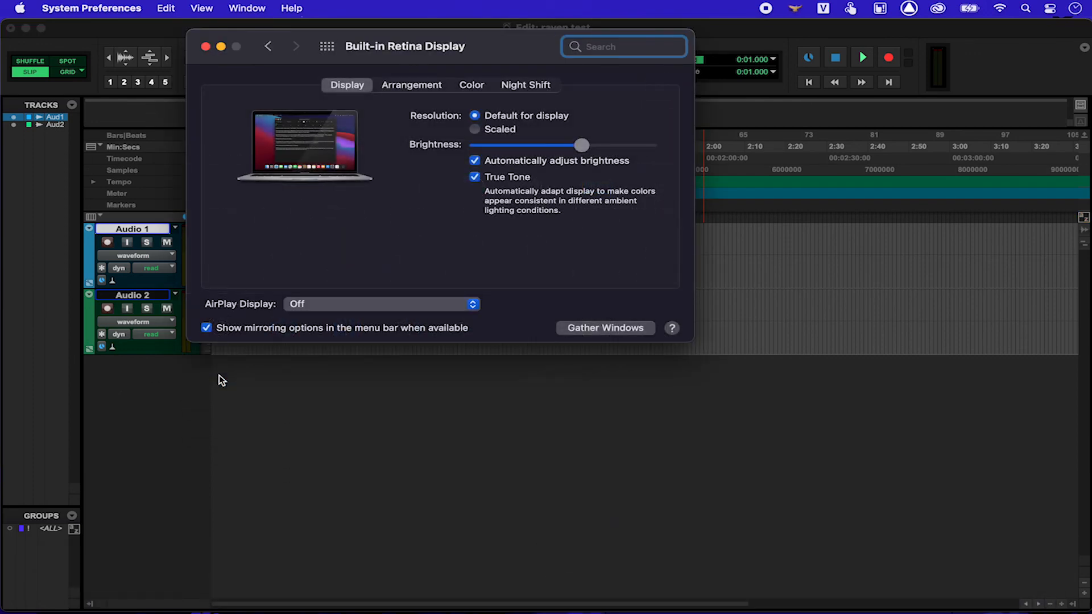
left_click(398, 89)
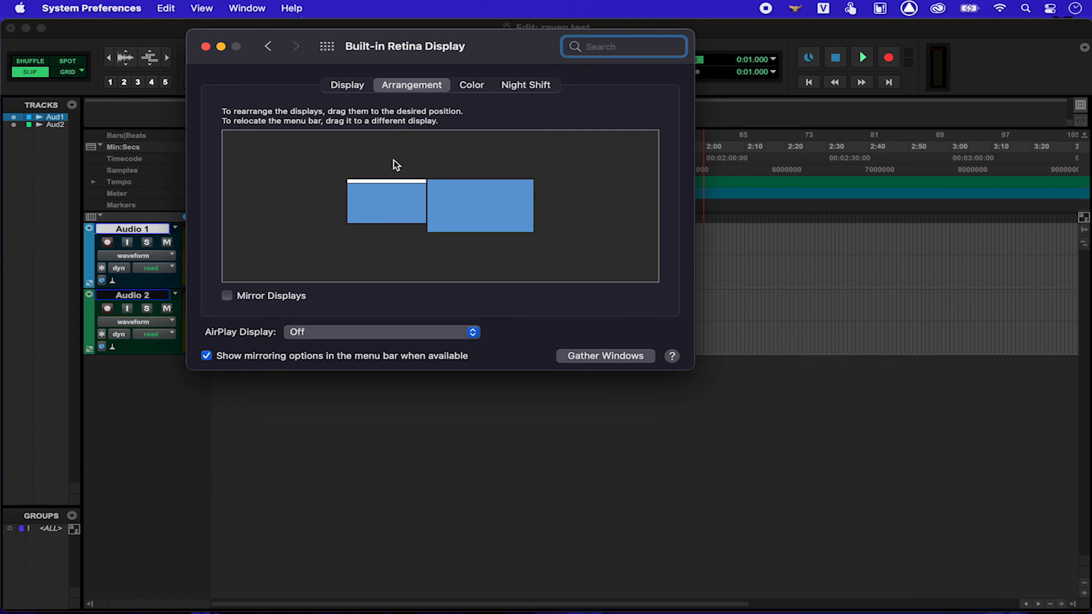
left_click(386, 198)
left_click(442, 197)
left_click(415, 199)
left_click(449, 199)
Step: Bring Pro Tools forward, open the New Tracks dialog, set mono audio, and cancel it
left_click(738, 43)
key("shift+super+n")
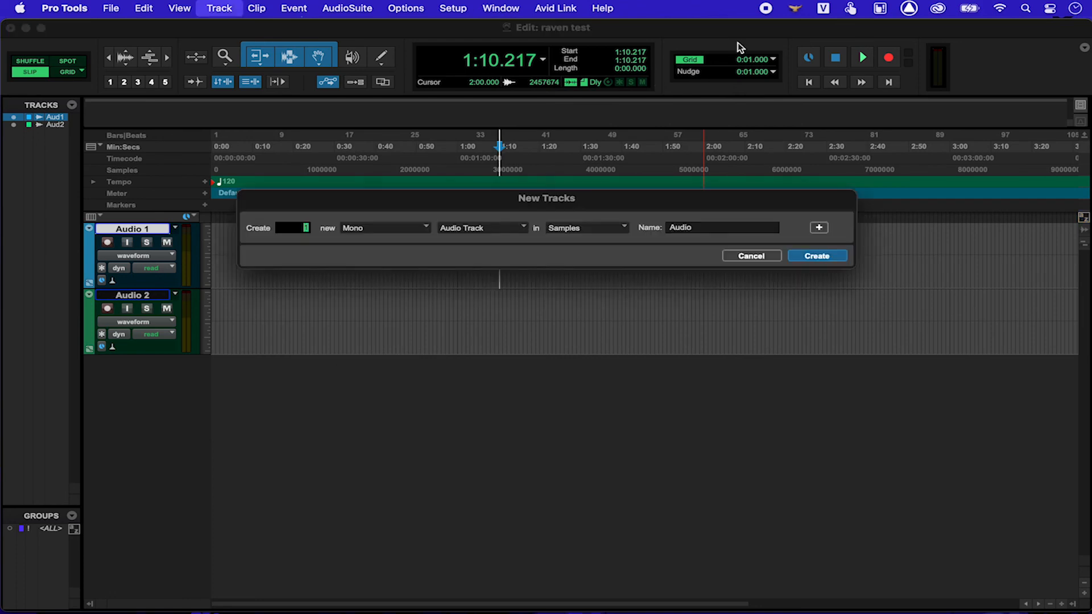
key("super+Up")
key("super+Down")
left_click(751, 256)
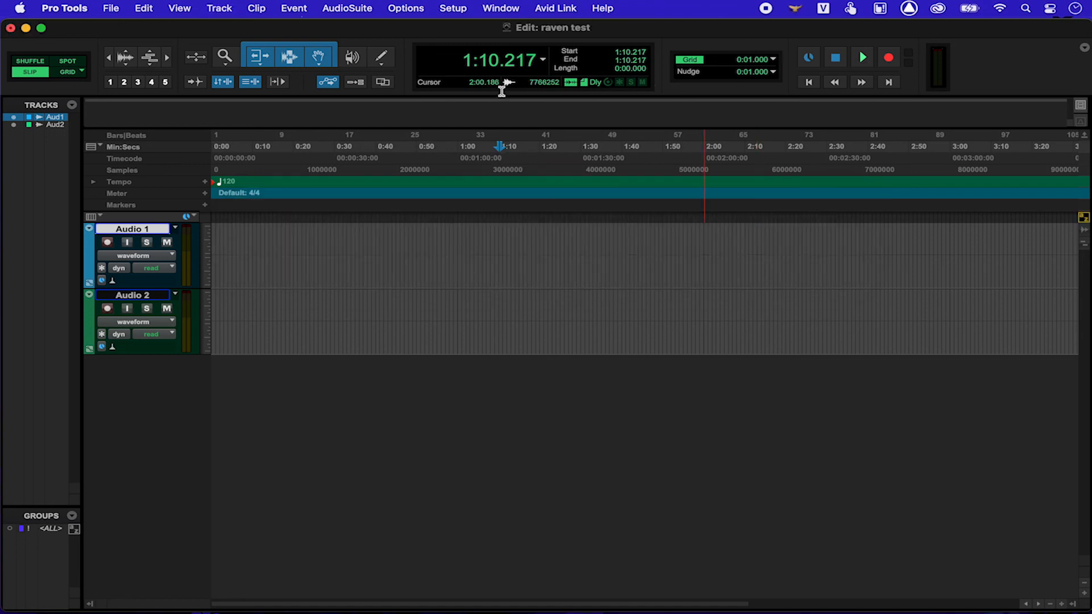
Step: Open the AudioSuite EQ Channel Strip window, nudge it right, and return to System Preferences
left_click(294, 8)
mouse_move(342, 28)
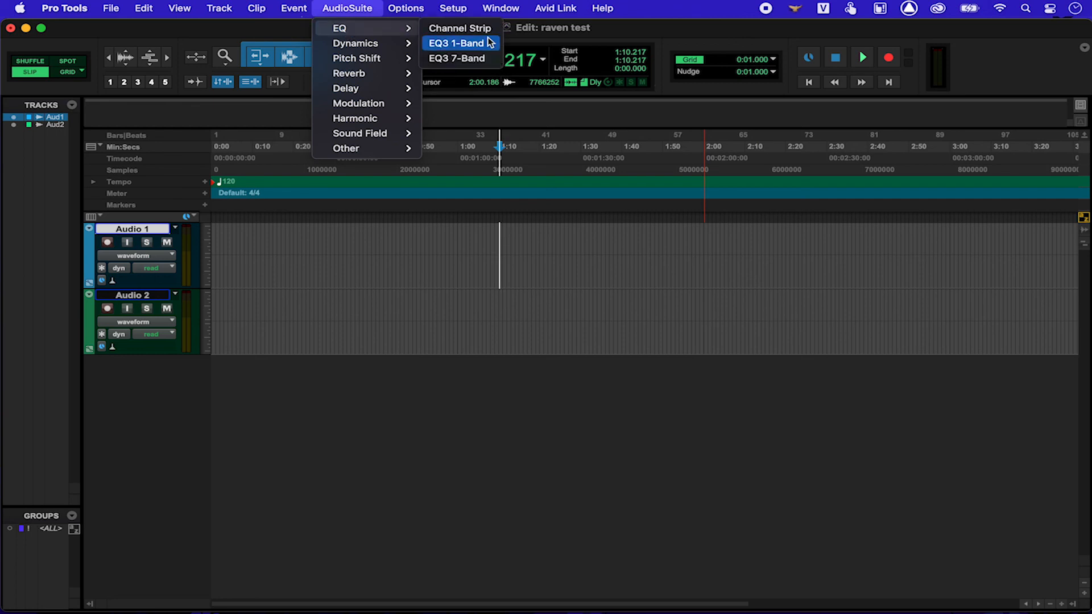
left_click(486, 30)
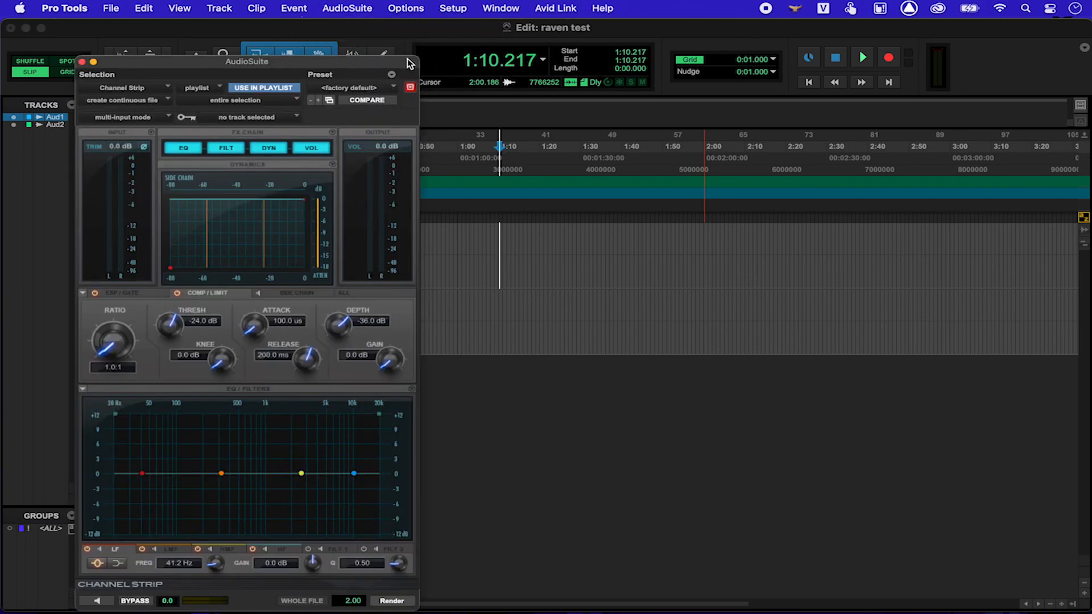
left_click_drag(408, 59, 431, 57)
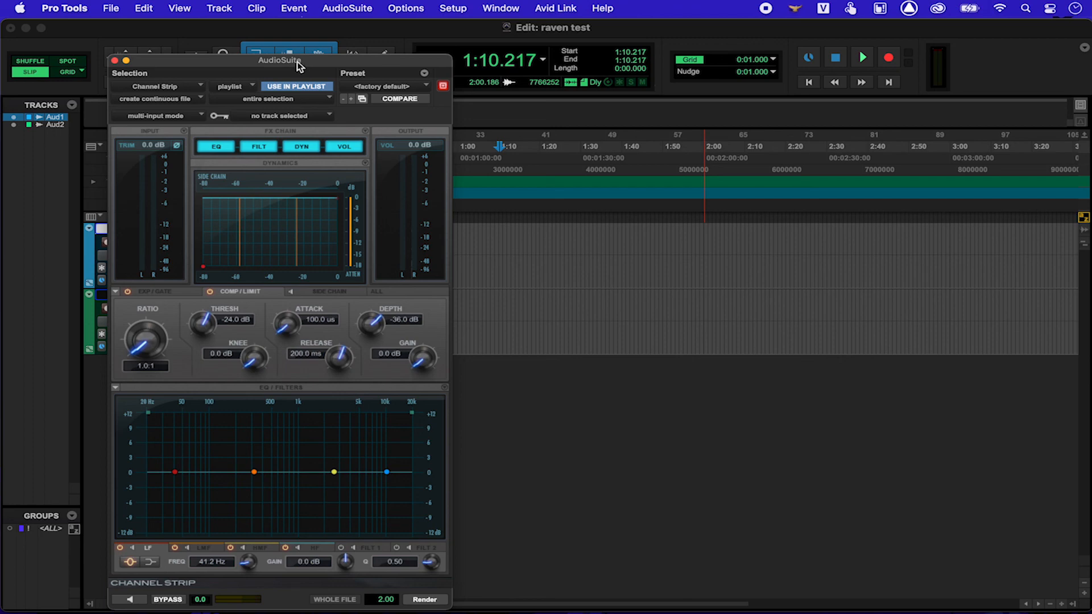
key("super+Tab")
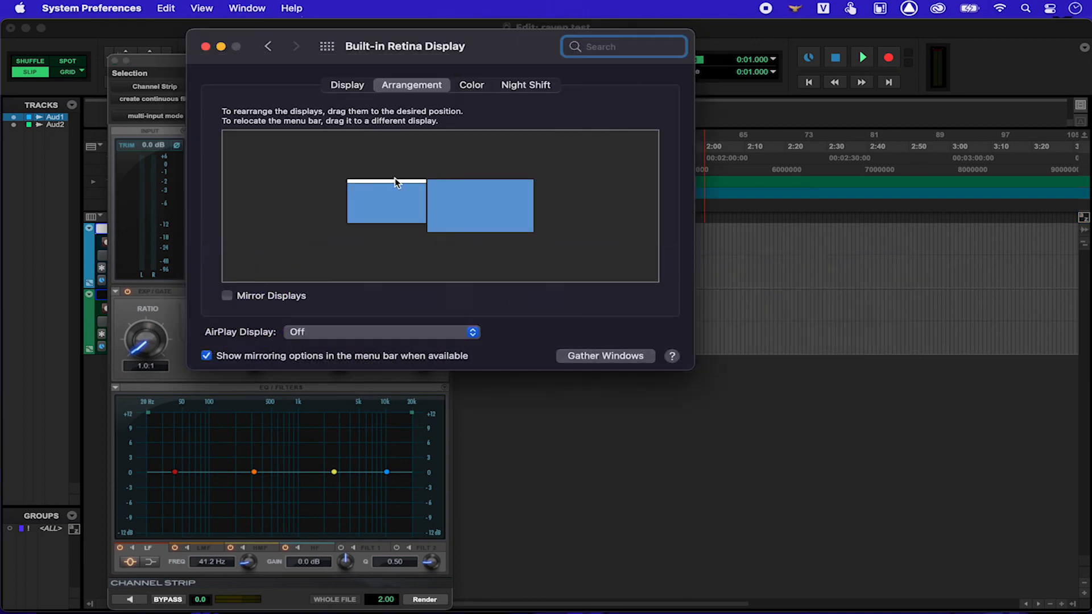
Step: Drag the white menu bar from the small display onto the large display
left_click(387, 187)
left_click_drag(397, 187, 473, 195)
left_click_drag(358, 142, 477, 93)
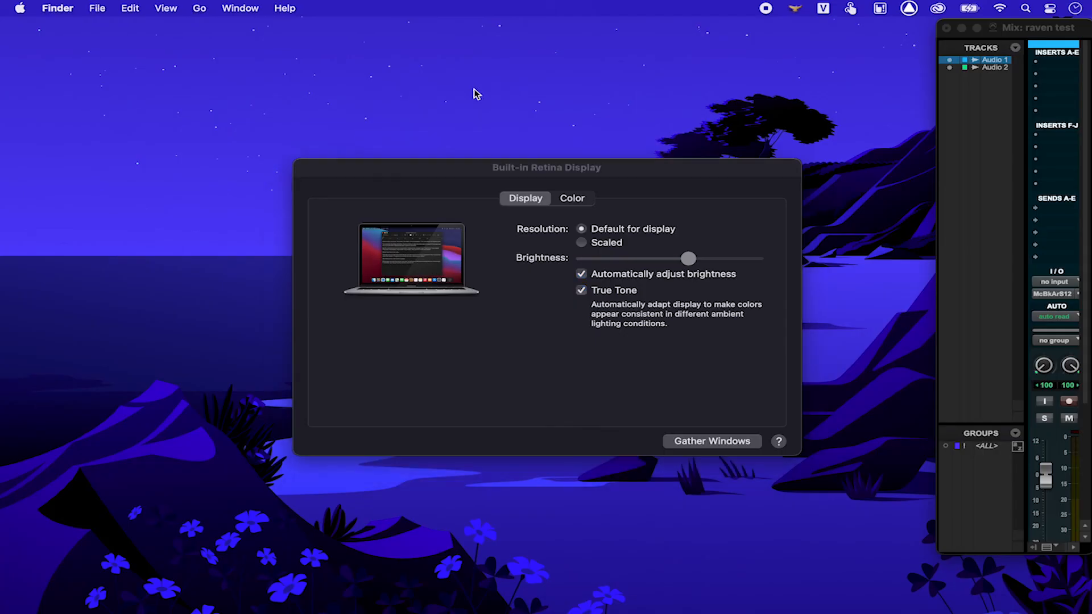
left_click_drag(209, 51, 695, 356)
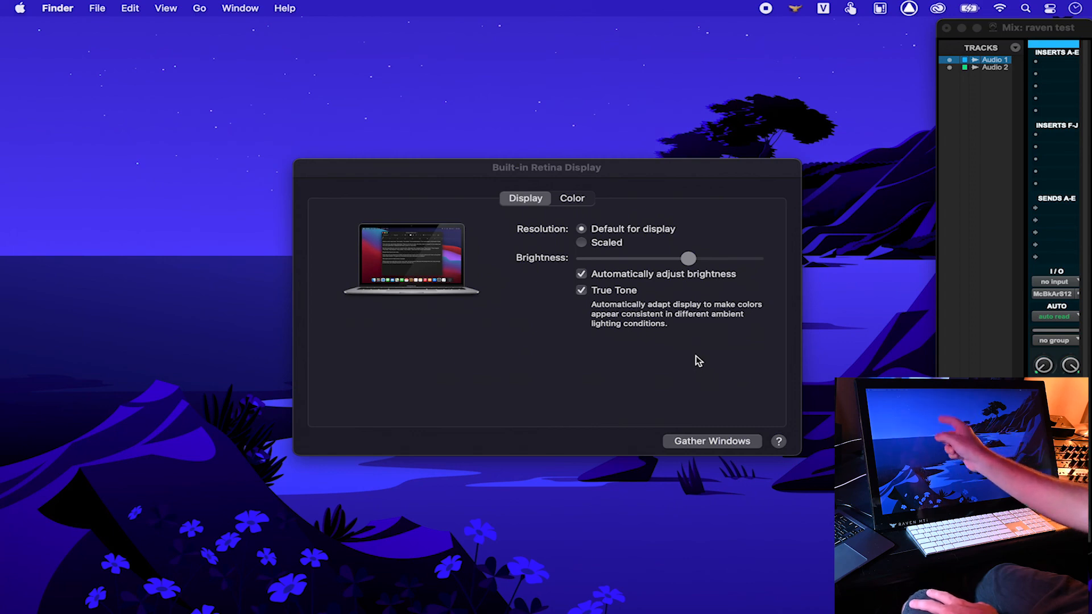
left_click(879, 9)
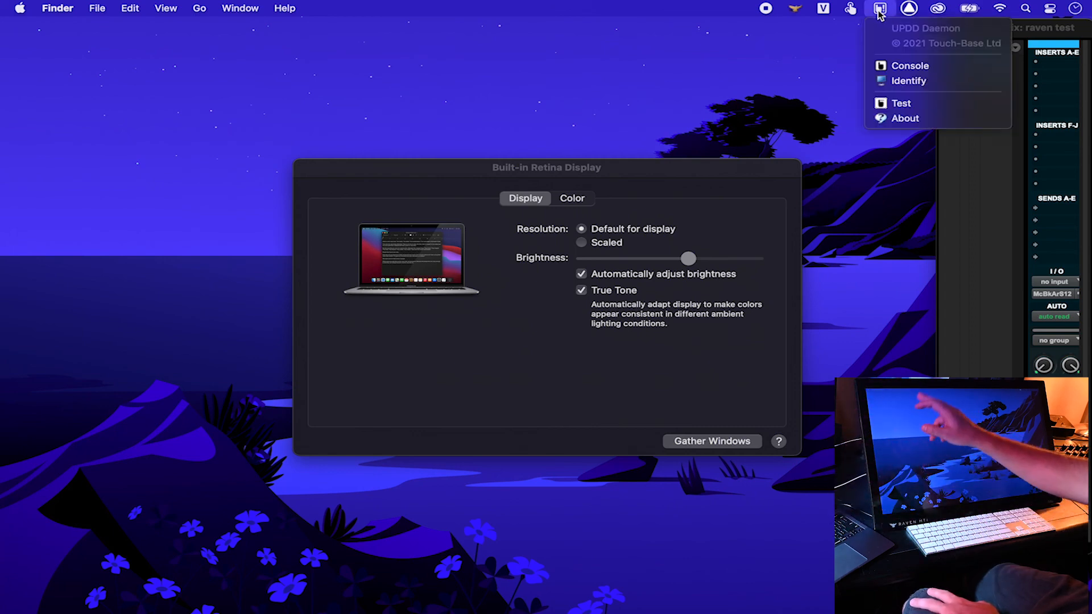
left_click(904, 83)
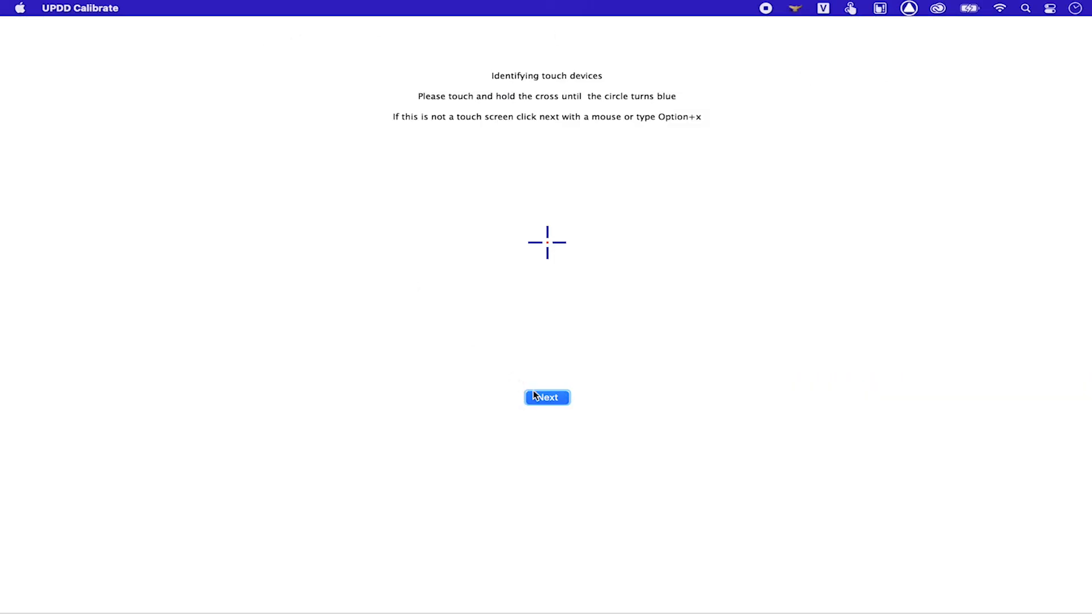
left_click(535, 396)
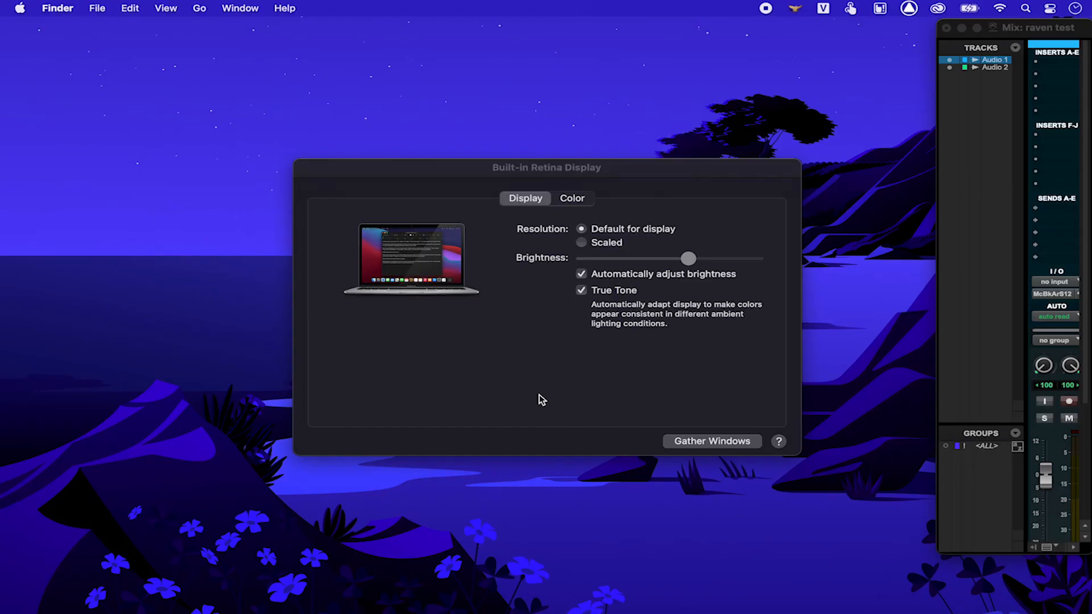